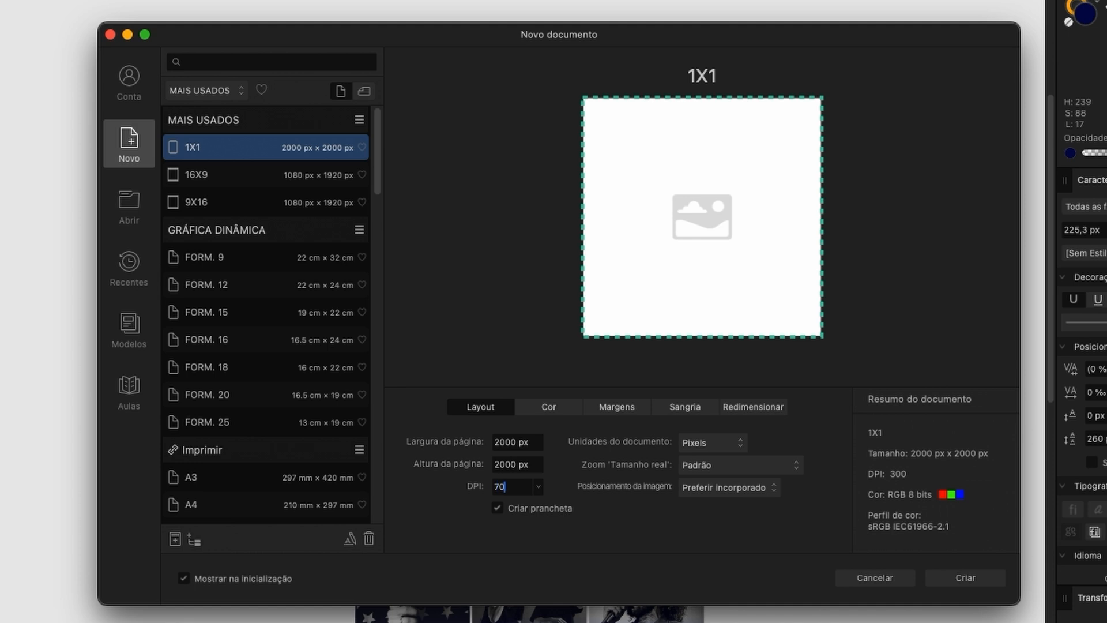
Set the resolution to 72 DPI and create the 2000 × 2000 px document from the 1X1 preset
key(BackSpace)
text(2)
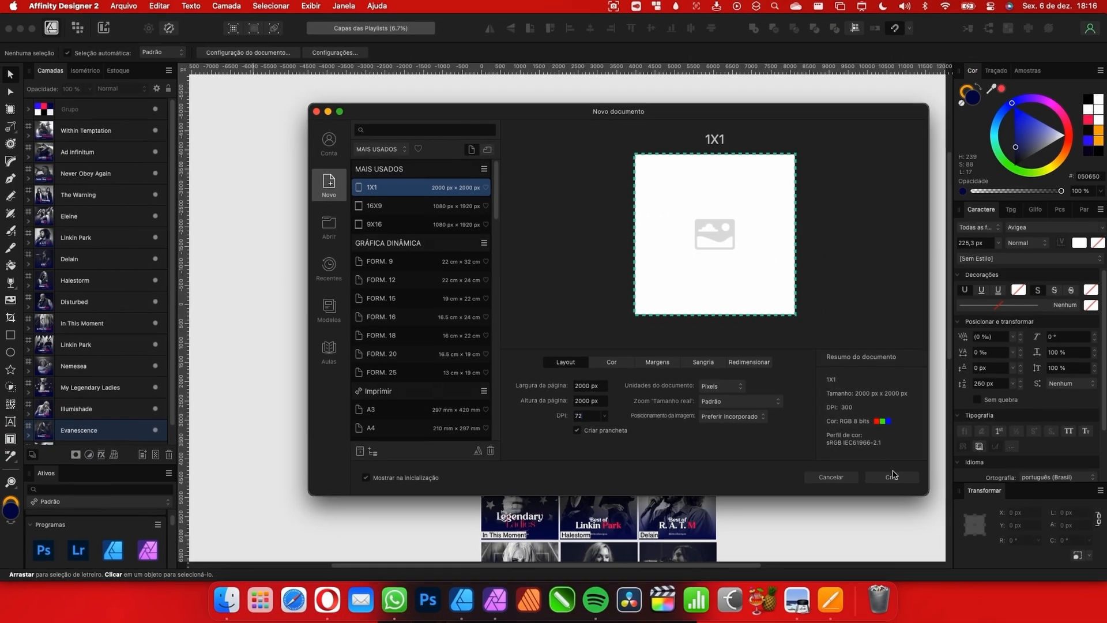
click(965, 577)
scroll(591, 269, down, 4)
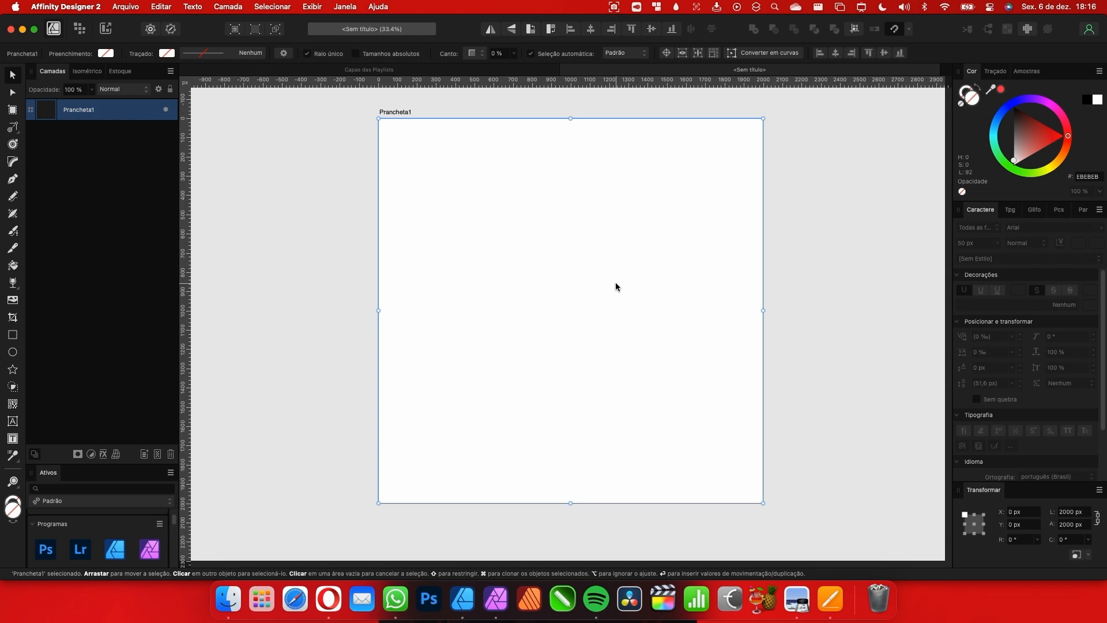
scroll(595, 231, up, 1)
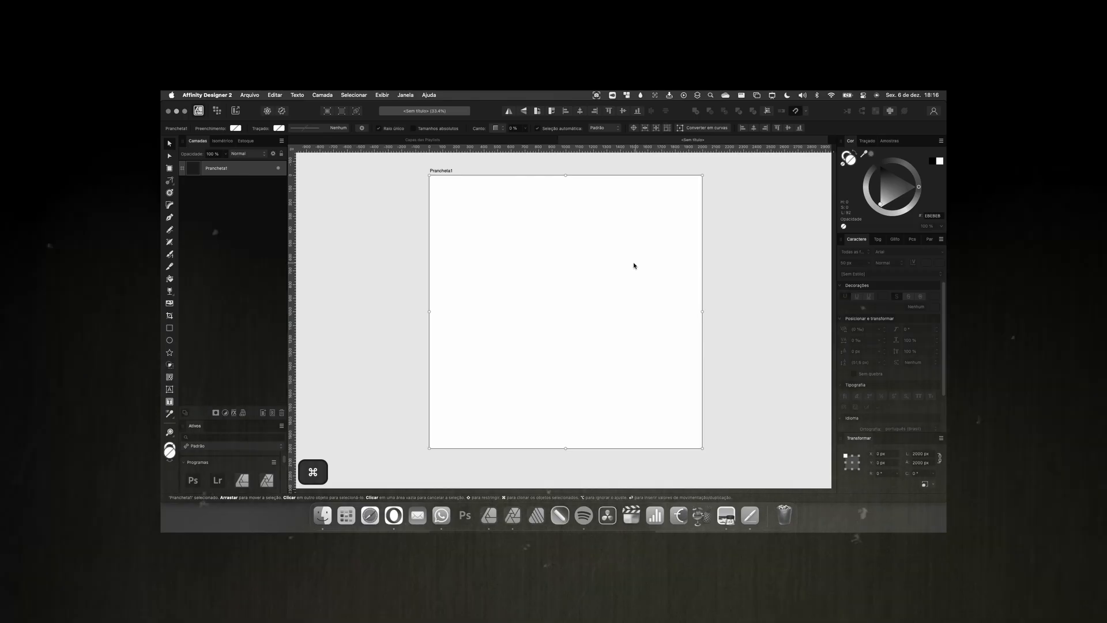
key(super+1)
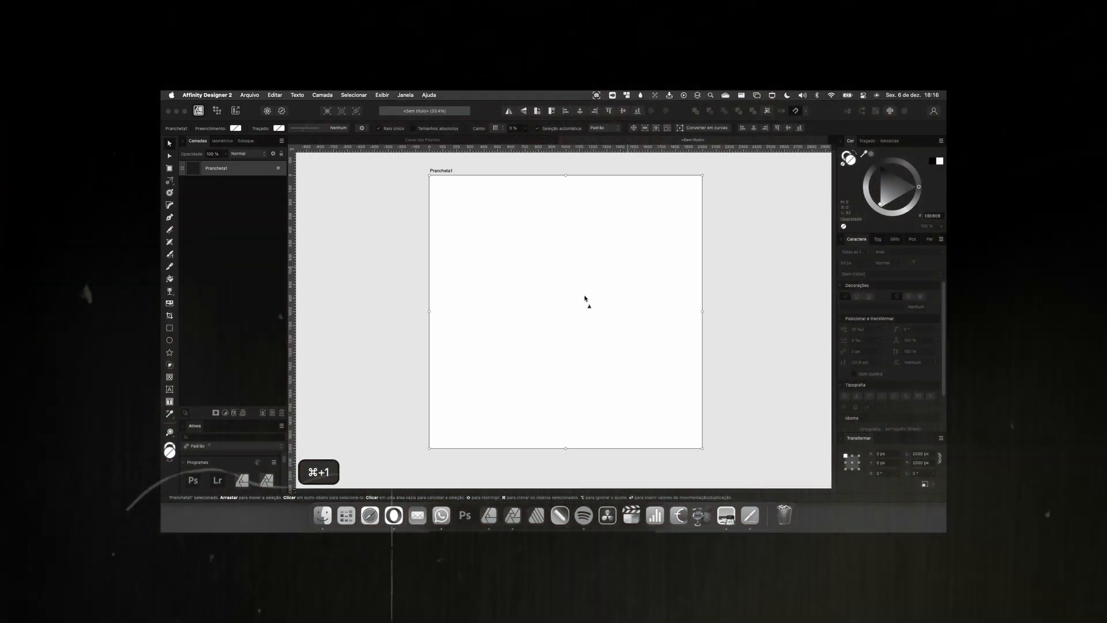
key(f)
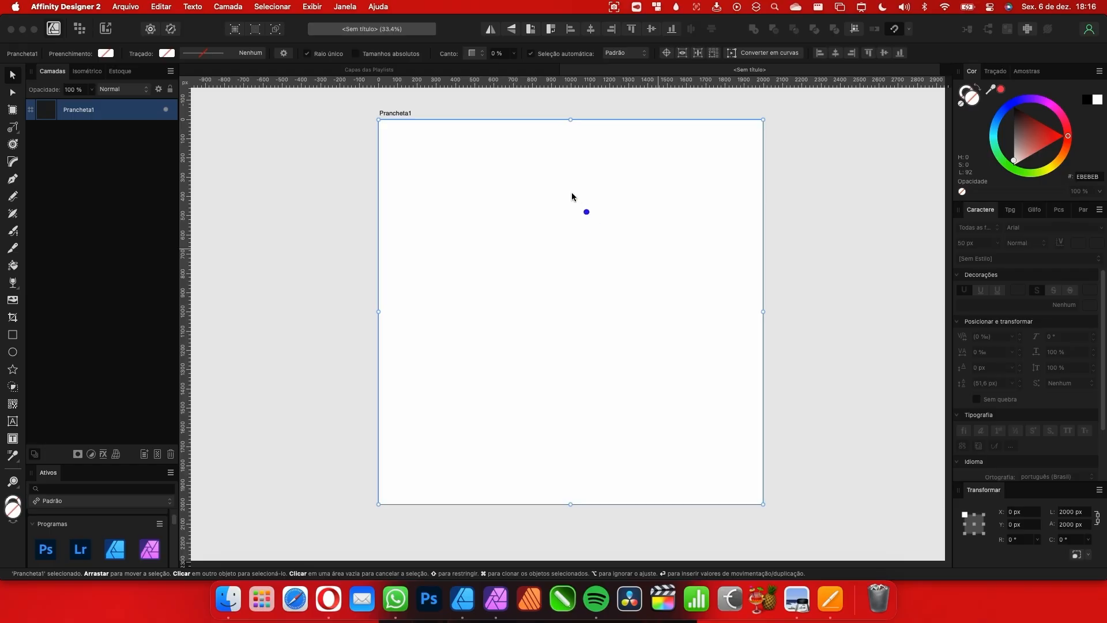
mouse_move(552, 222)
mouse_down()
mouse_move(547, 256)
mouse_move(560, 183)
mouse_move(545, 185)
mouse_up()
mouse_move(569, 249)
mouse_down()
mouse_move(583, 276)
mouse_move(580, 308)
mouse_move(531, 287)
mouse_move(570, 369)
mouse_up()
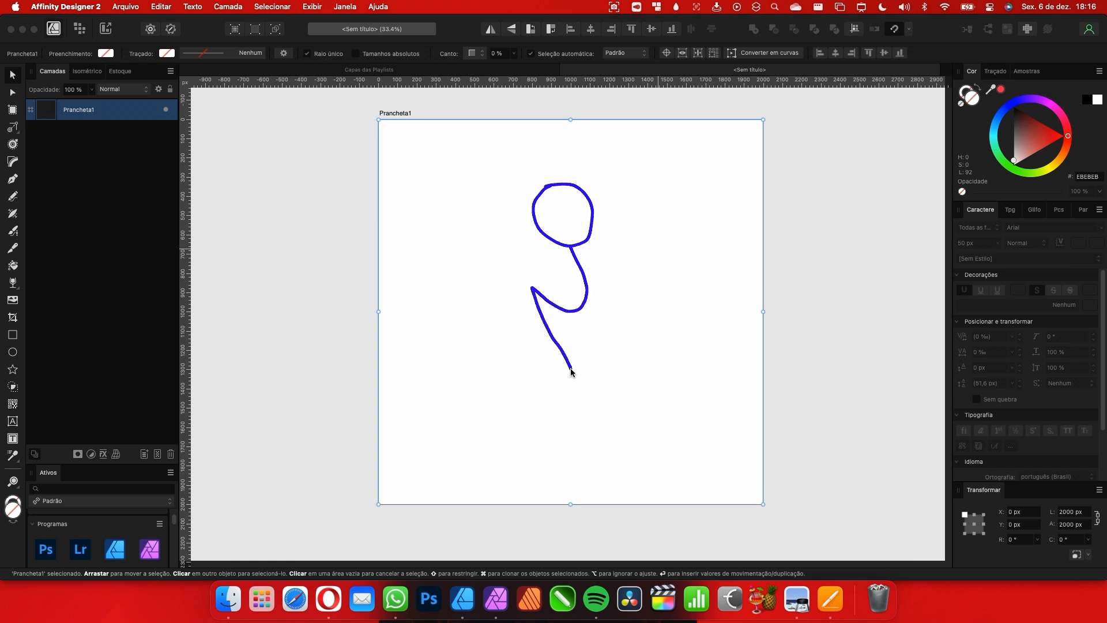
mouse_move(557, 255)
mouse_down()
mouse_move(518, 229)
mouse_move(530, 200)
mouse_up()
drag(569, 248, 678, 140)
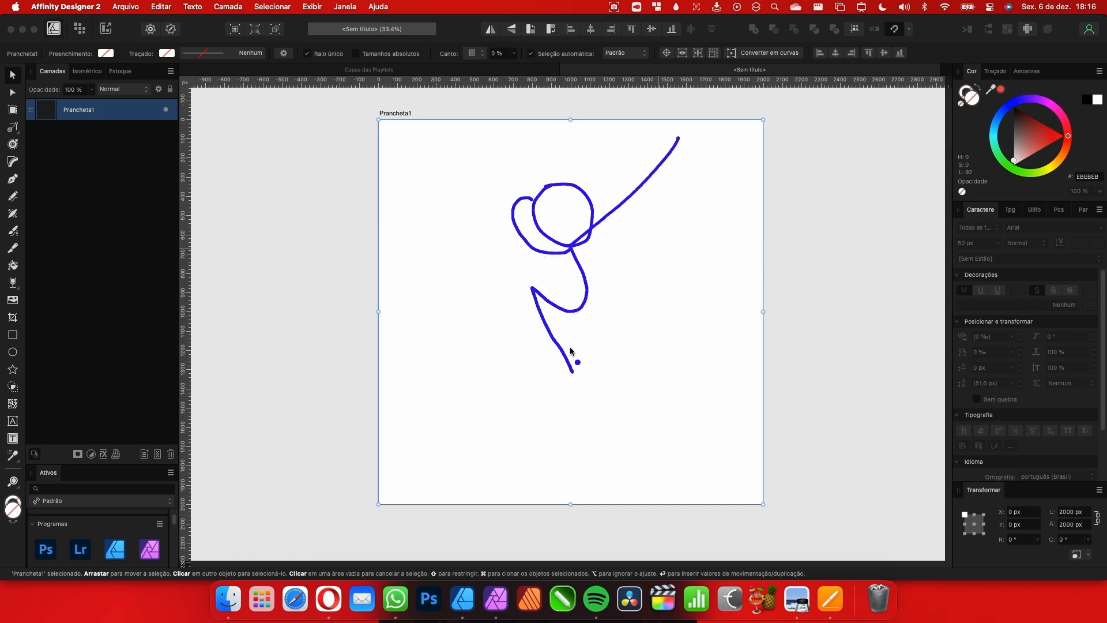
drag(476, 292, 488, 334)
mouse_move(492, 284)
mouse_down()
mouse_move(532, 333)
mouse_move(544, 306)
mouse_move(578, 331)
mouse_move(594, 295)
mouse_up()
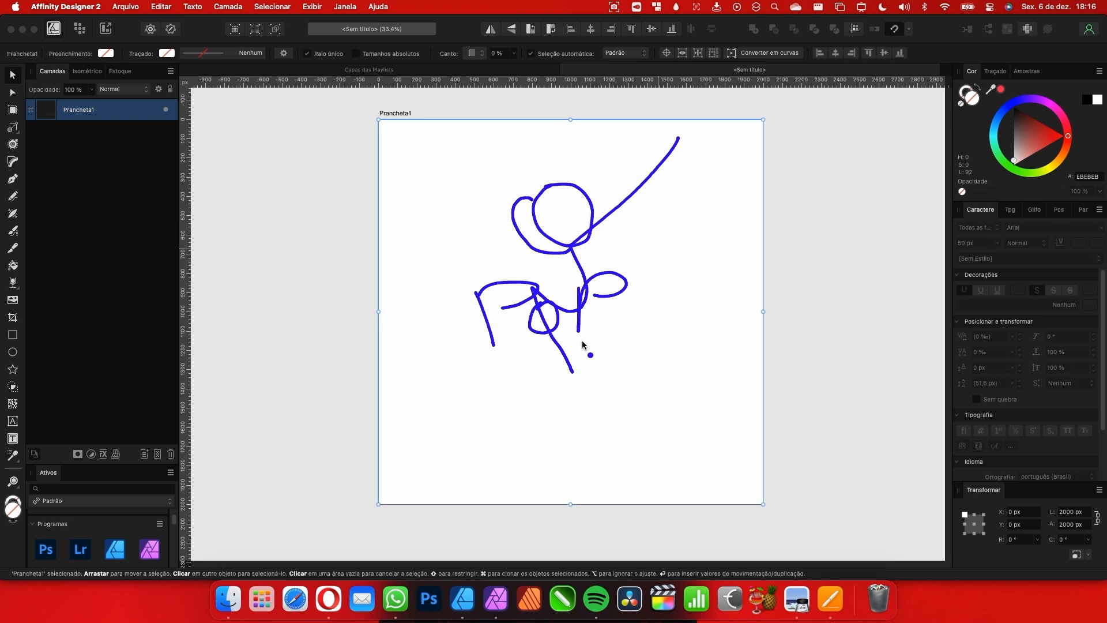
mouse_move(590, 341)
mouse_down()
mouse_move(614, 330)
mouse_move(600, 356)
mouse_move(642, 344)
mouse_move(628, 313)
mouse_move(649, 335)
mouse_move(681, 320)
mouse_up()
click(630, 315)
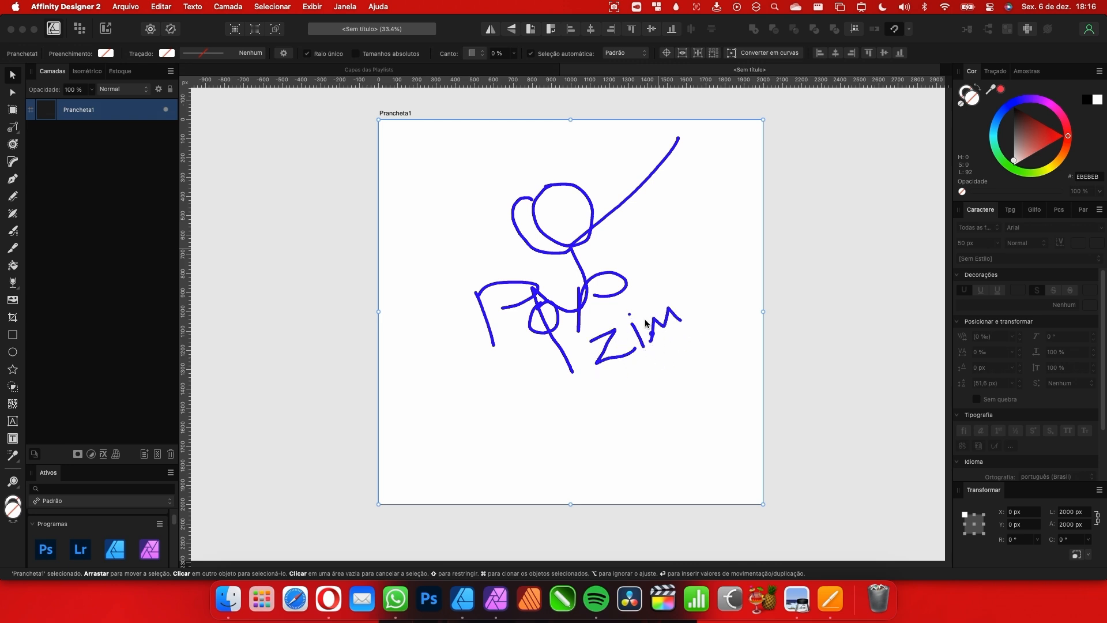
key(super+z)
key(super+z)
key(super+z)
key(super+z)
key(super+z)
mouse_move(587, 346)
mouse_down()
mouse_move(603, 336)
mouse_move(608, 357)
mouse_move(620, 357)
mouse_up()
mouse_move(625, 336)
mouse_down()
mouse_move(626, 349)
mouse_move(676, 325)
mouse_up()
drag(627, 382, 731, 304)
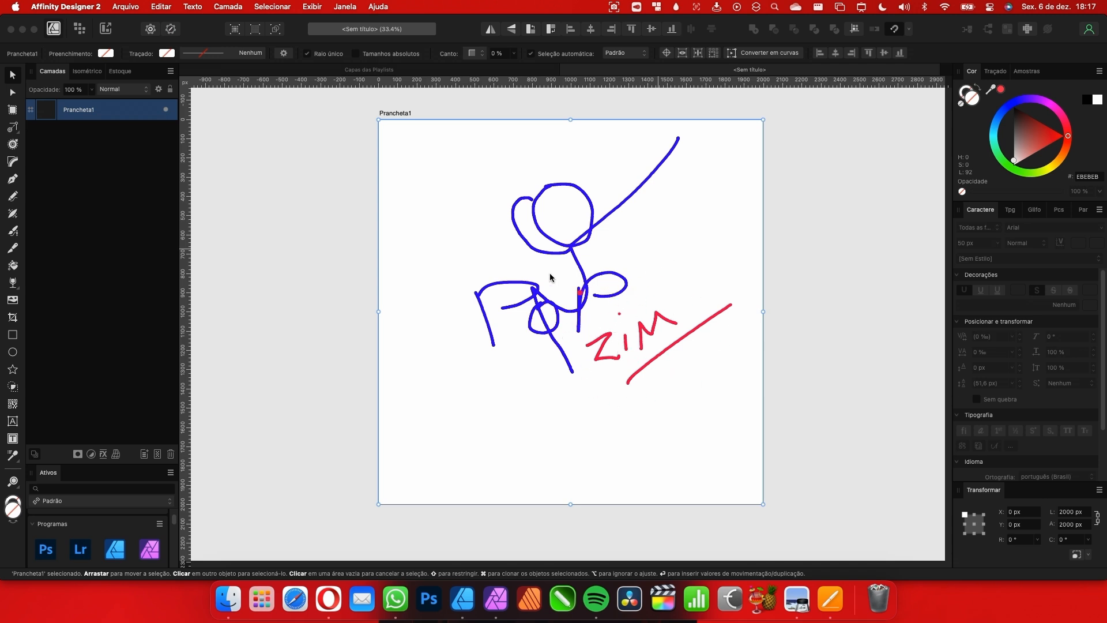
key(Escape)
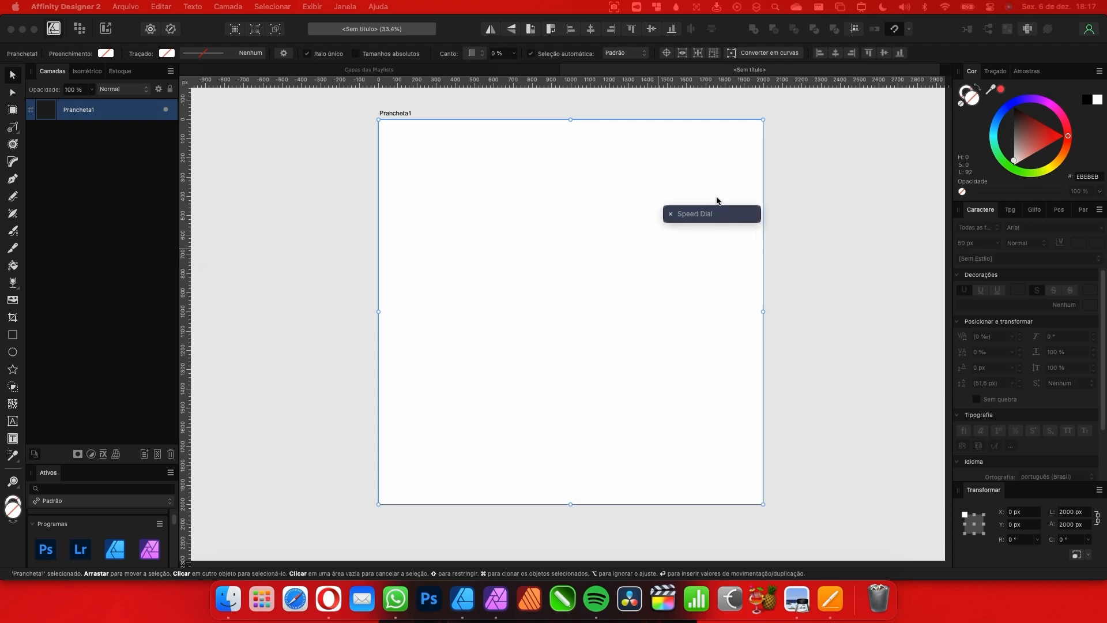
Switch to the Opera browser window, bring it onto the screen and expand it to fill the display
drag(727, 219, 646, 159)
drag(756, 94, 559, 106)
key(ctrl+super+f)
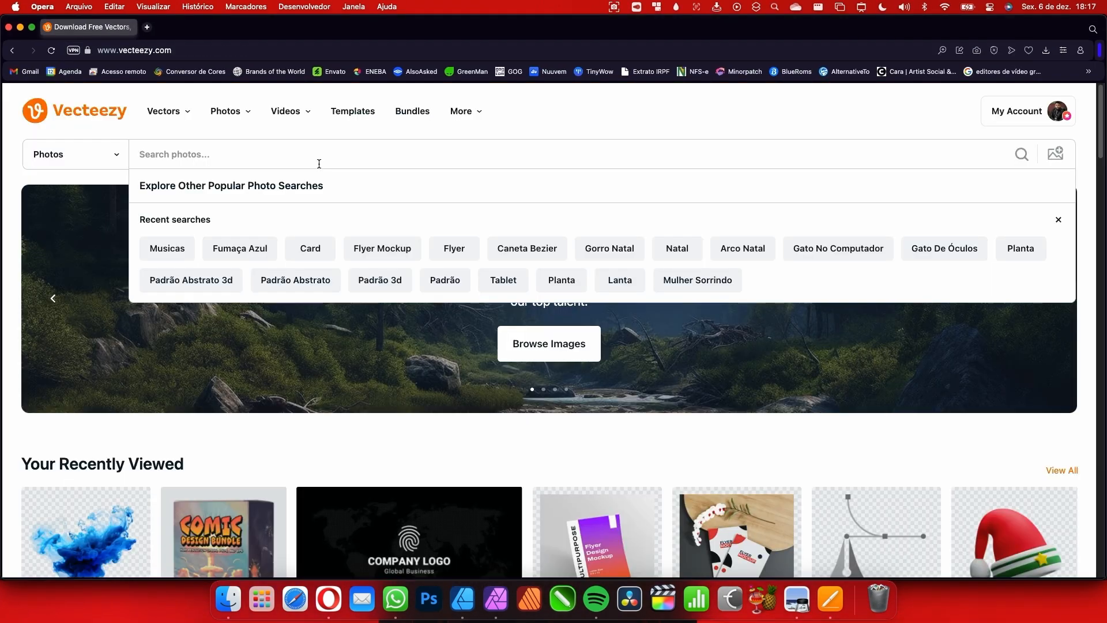
Search the Vecteezy photo library for "dançarino"
text(dan)
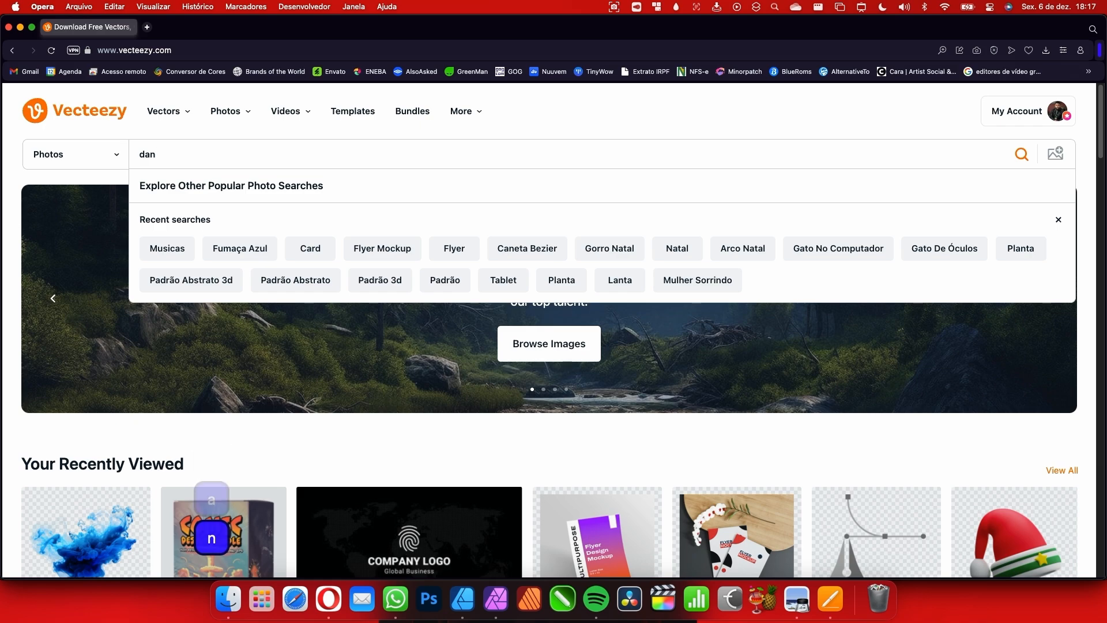
text(çario)
key(BackSpace)
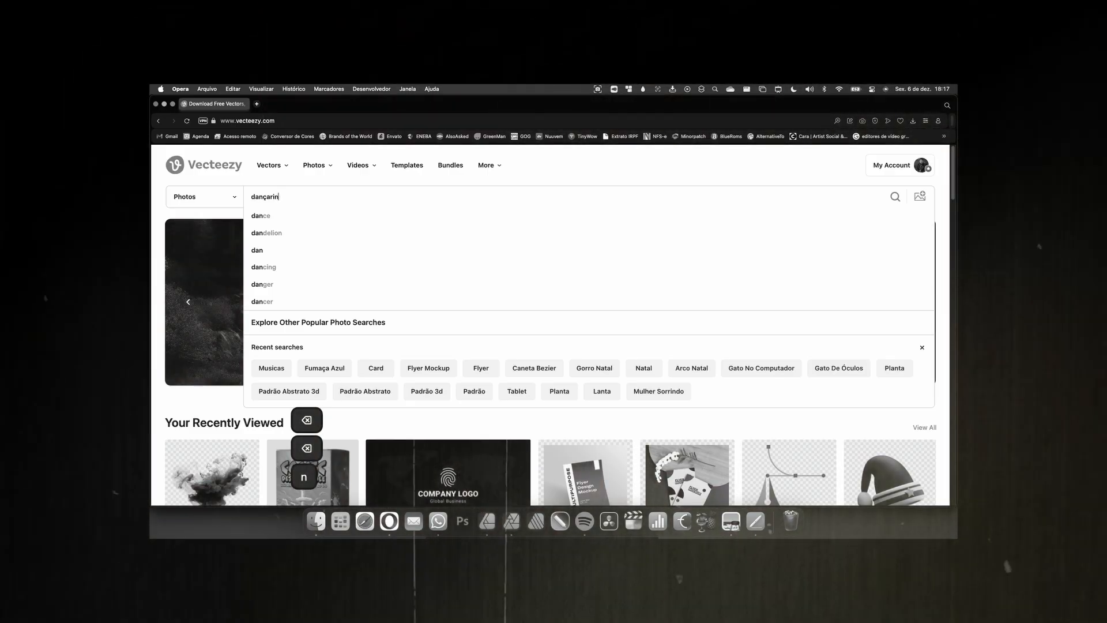
key(Return)
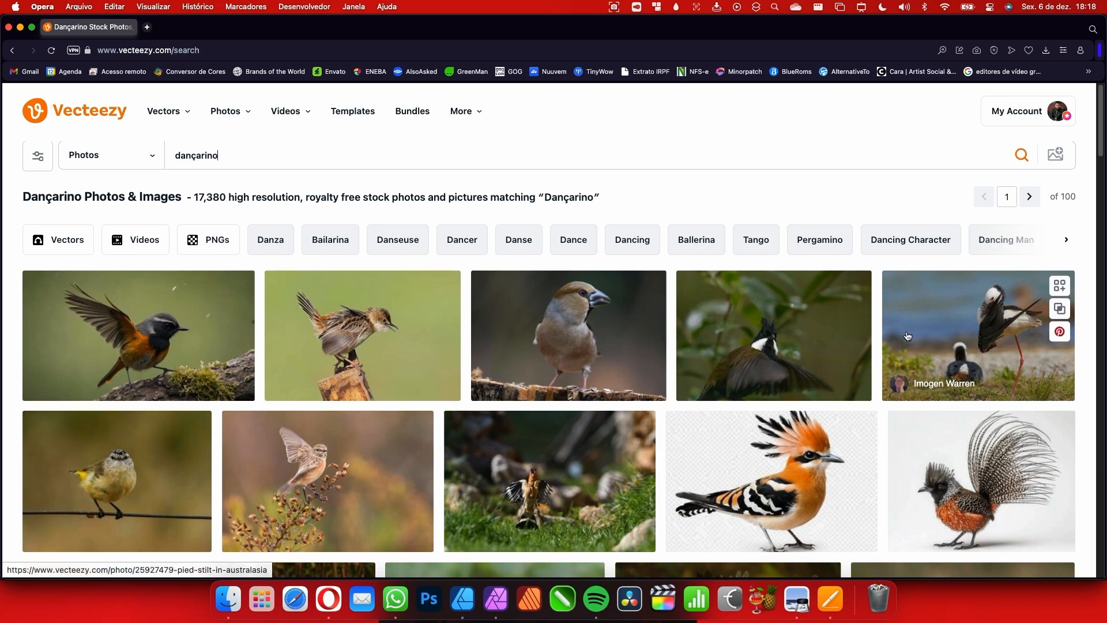
Browse the "dançarino" results, open the photo of the dancer in front of the building and examine its related photos
scroll(455, 347, down, 10)
scroll(522, 347, up, 12)
scroll(521, 347, down, 9)
scroll(519, 348, up, 9)
scroll(506, 347, down, 8)
scroll(505, 346, down, 3)
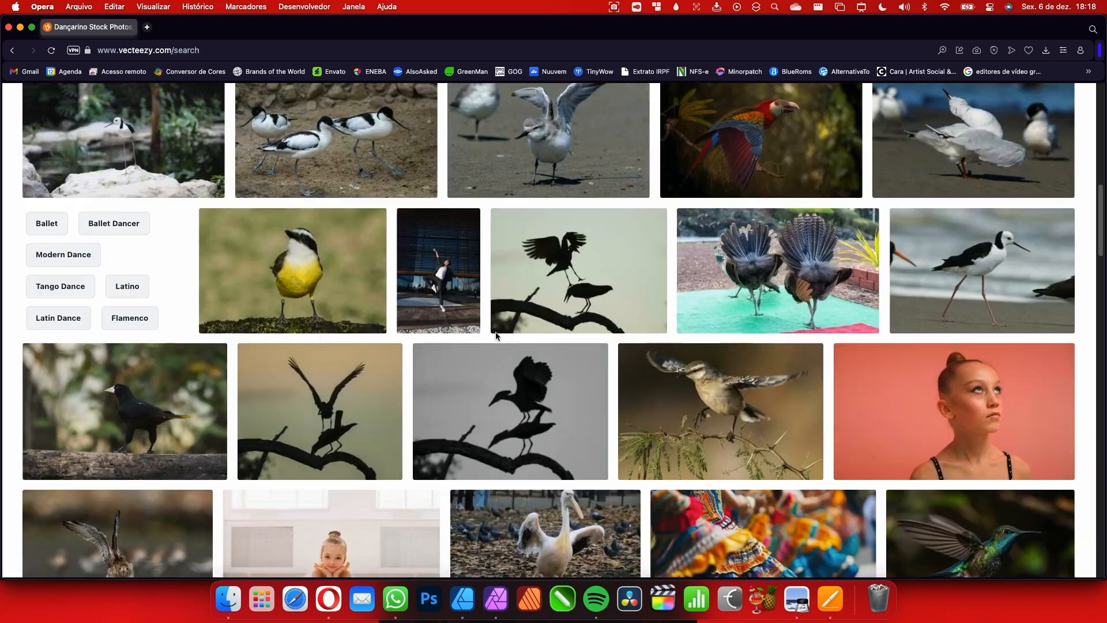
click(443, 274)
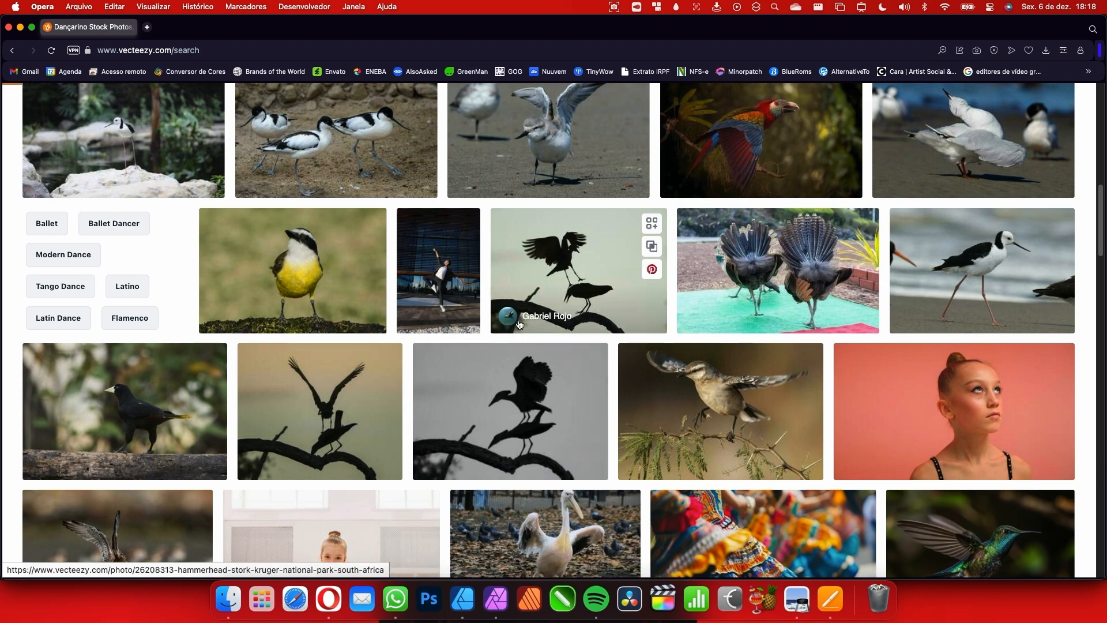
scroll(475, 339, down, 5)
scroll(475, 340, down, 2)
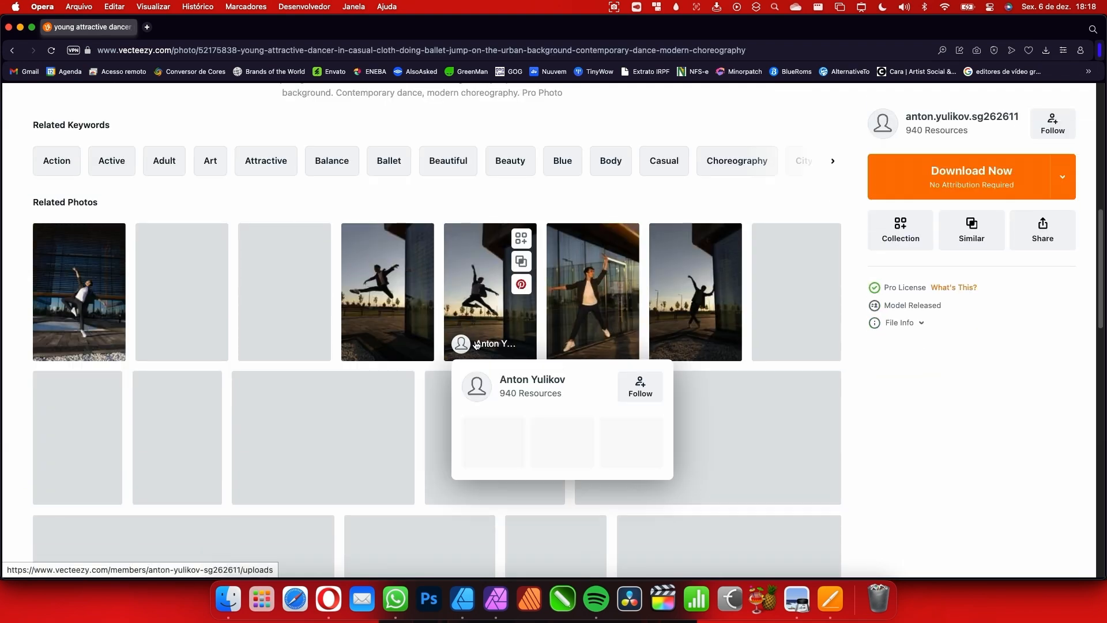
scroll(490, 331, down, 3)
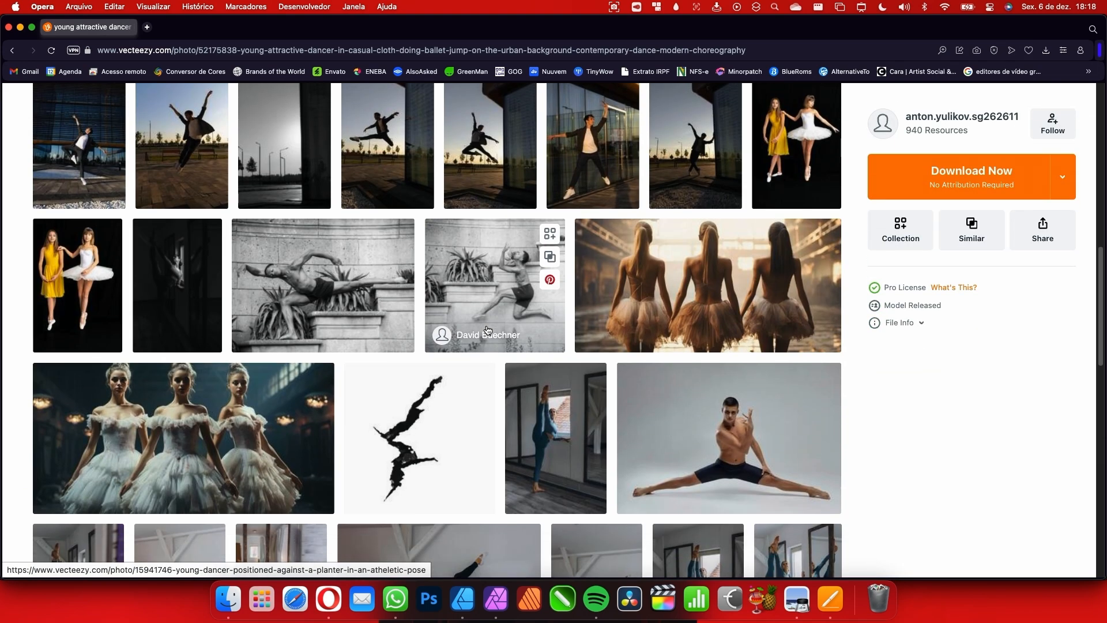
scroll(491, 334, down, 5)
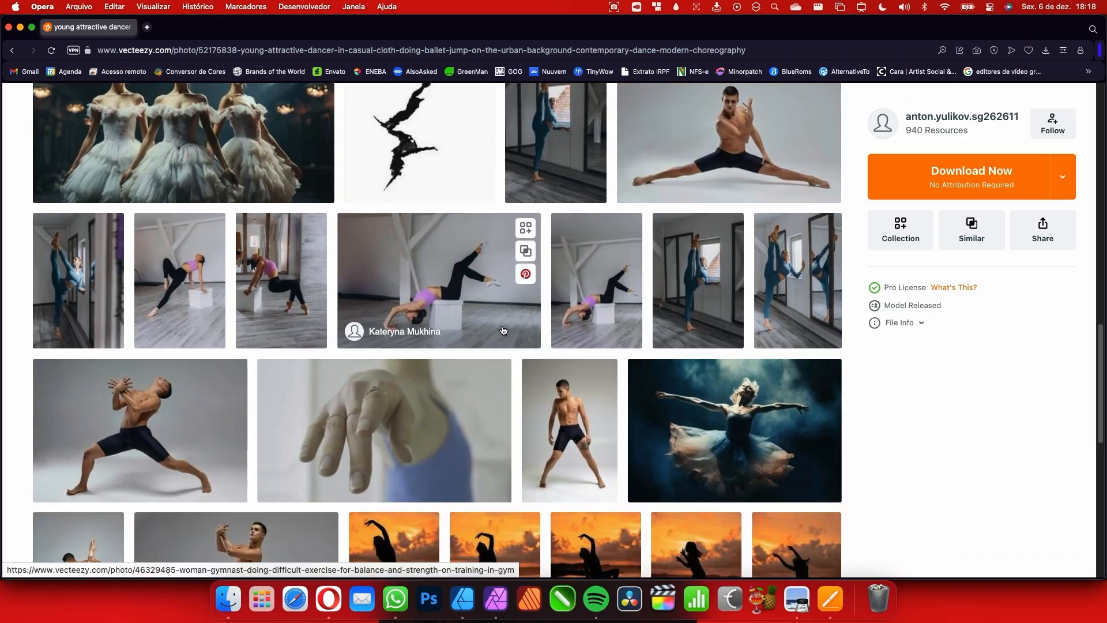
scroll(496, 332, down, 3)
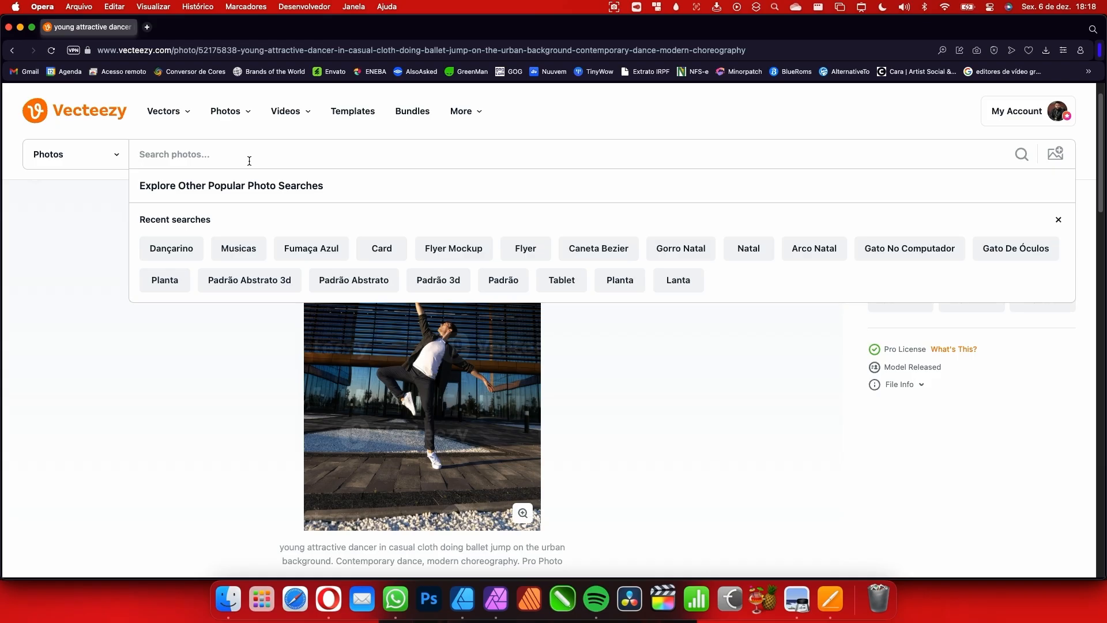
Search the Vecteezy photo library for "cantor pop"
text(cant)
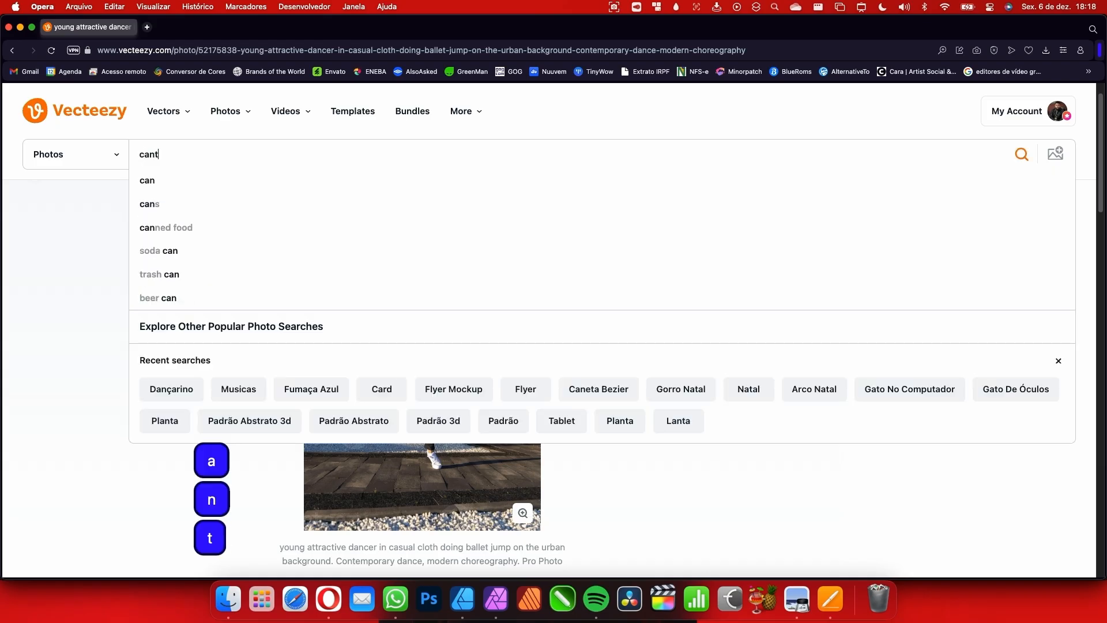
text(or pop)
key(BackSpace)
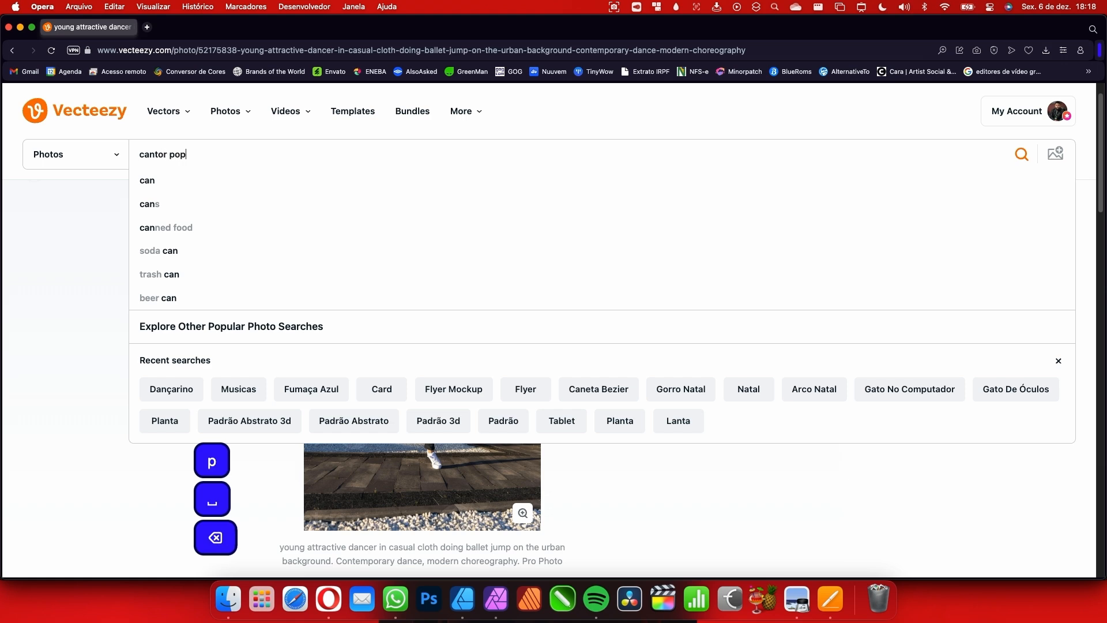
key(Return)
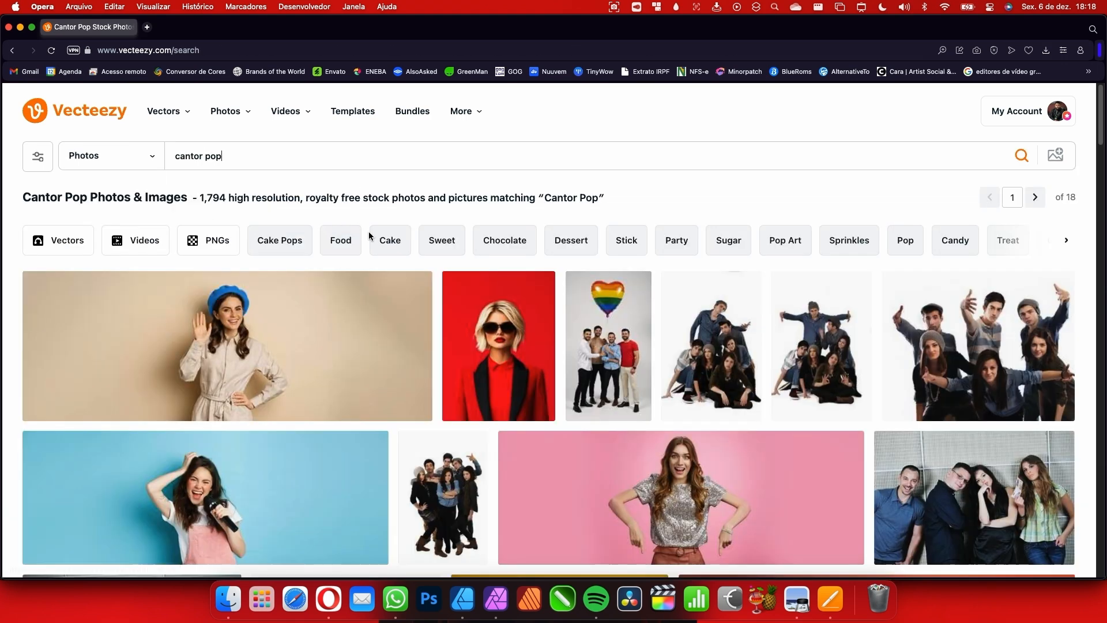
Browse the "cantor pop" results and open the photo of the seated young woman holding a vinyl record
scroll(177, 474, down, 1)
scroll(749, 294, down, 5)
scroll(715, 344, down, 15)
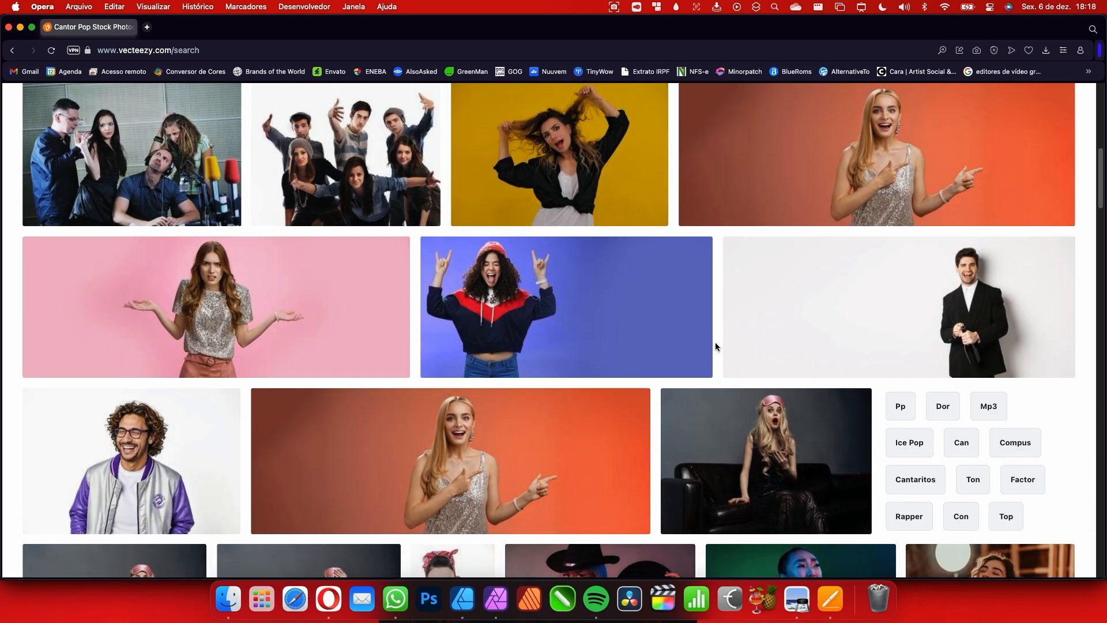
scroll(718, 347, down, 4)
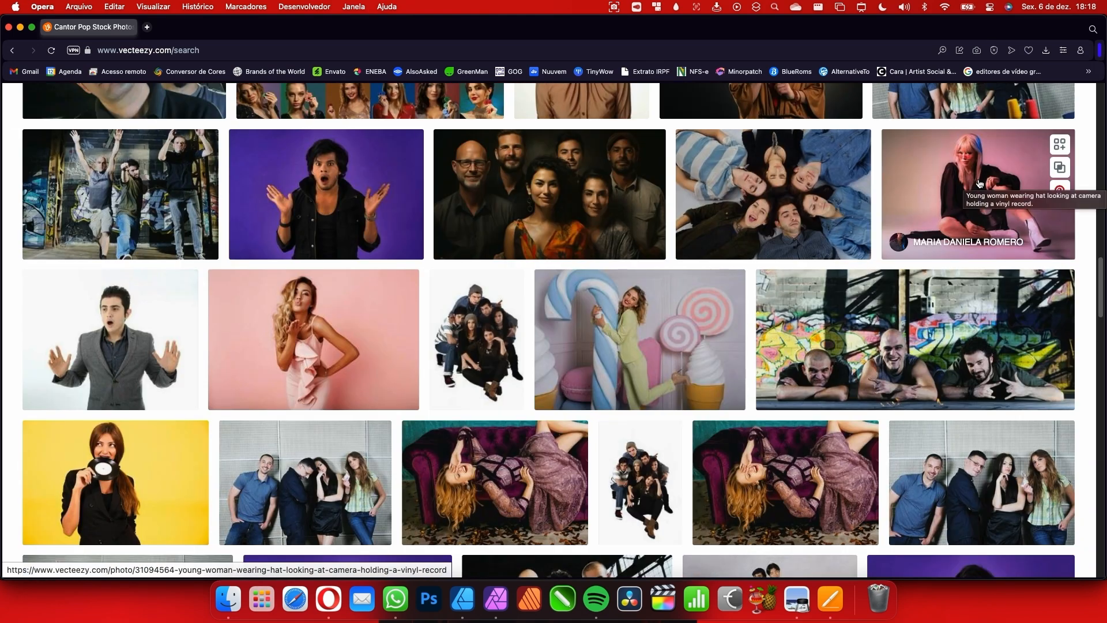
click(984, 176)
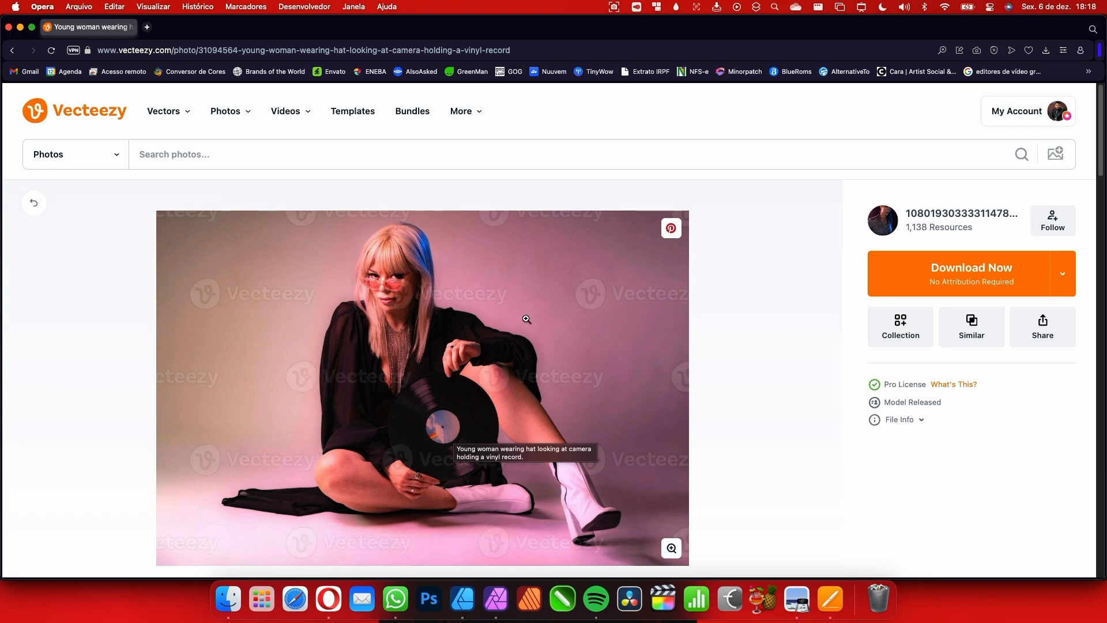
Examine the related photos and keywords on the page of the woman with the vinyl record
scroll(523, 319, down, 10)
scroll(503, 323, down, 8)
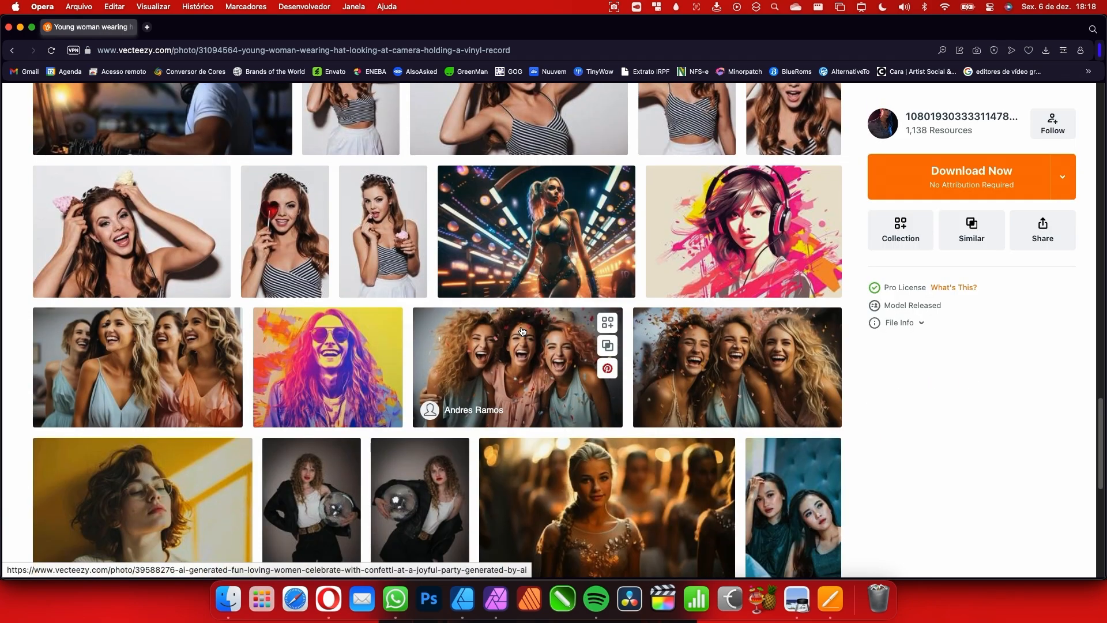
scroll(522, 331, down, 5)
scroll(530, 340, up, 15)
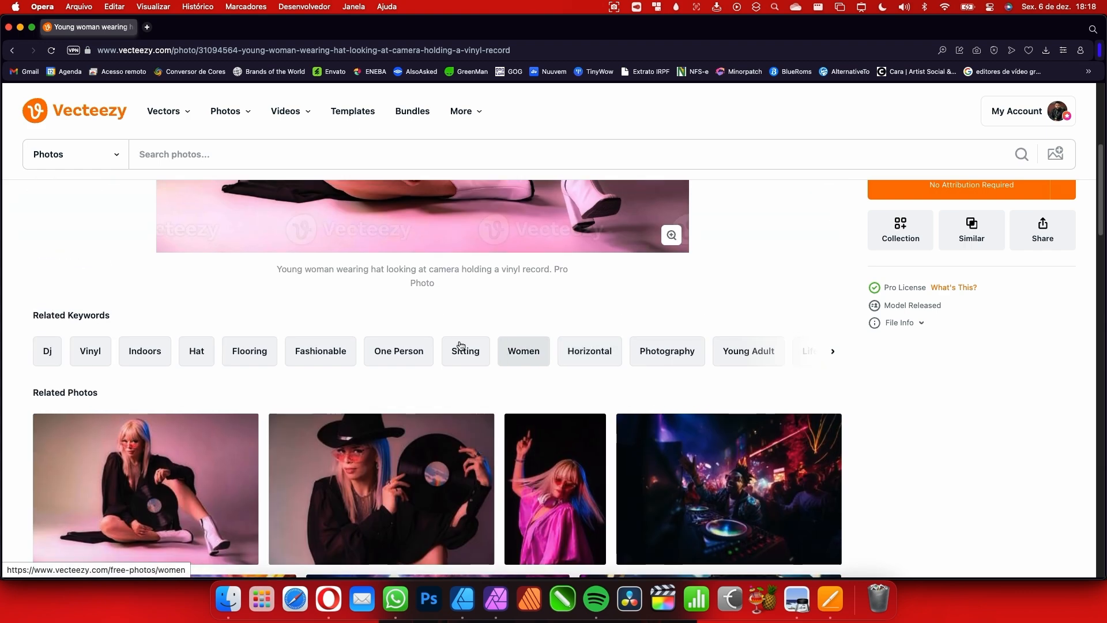
scroll(231, 449, down, 1)
scroll(300, 399, up, 1)
scroll(507, 375, up, 3)
scroll(547, 381, down, 4)
scroll(568, 385, up, 3)
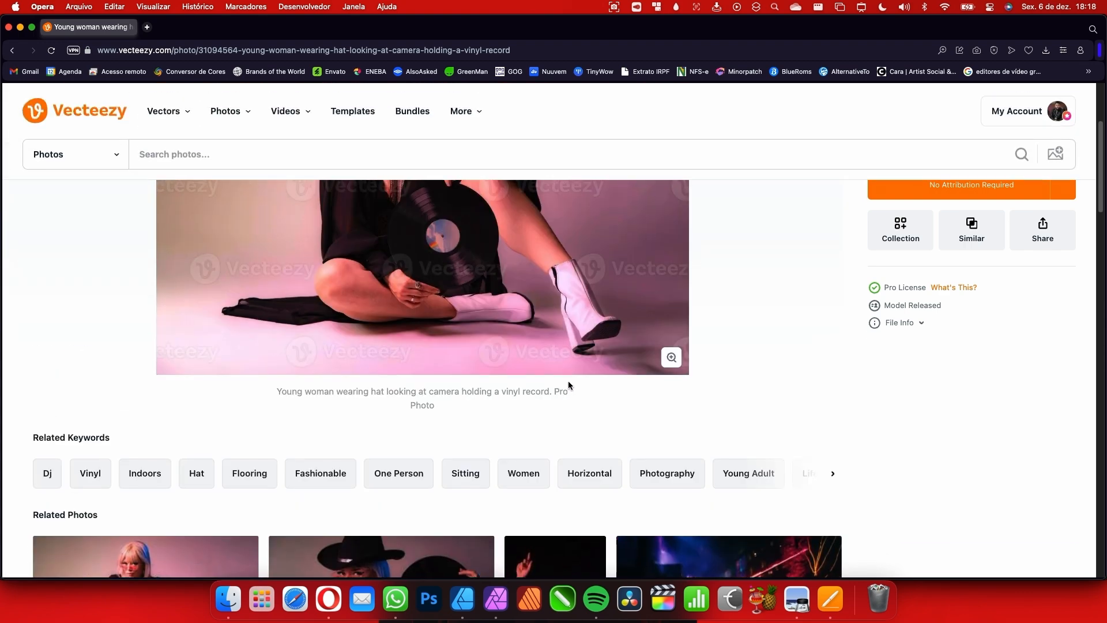
Download the vinyl record photo, switch to Affinity Designer and place the file on the artboard
scroll(568, 384, up, 4)
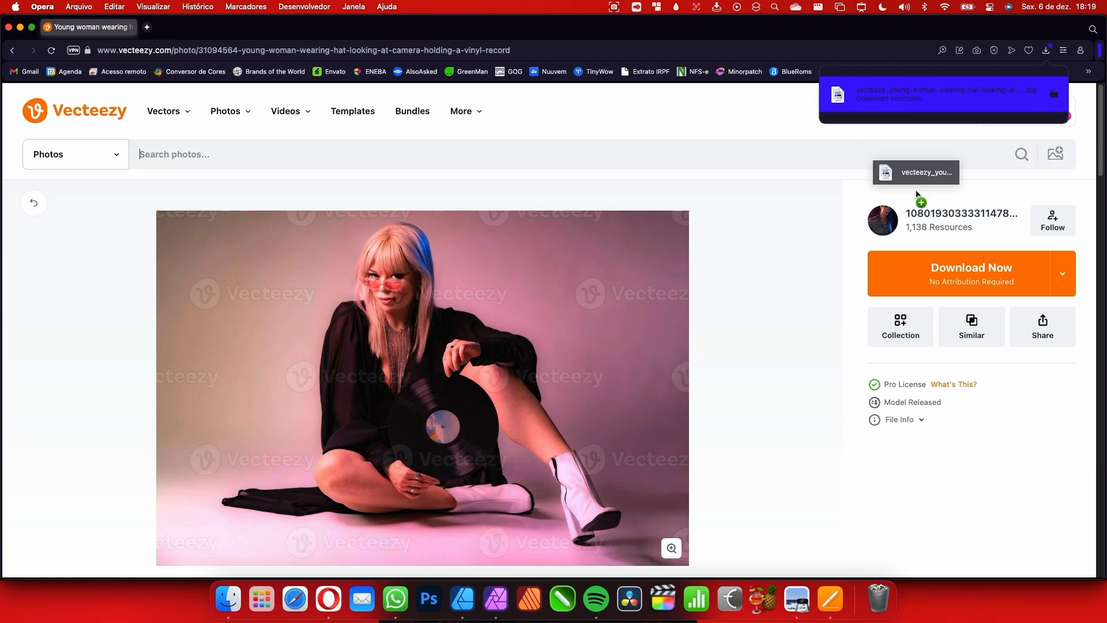
click(463, 598)
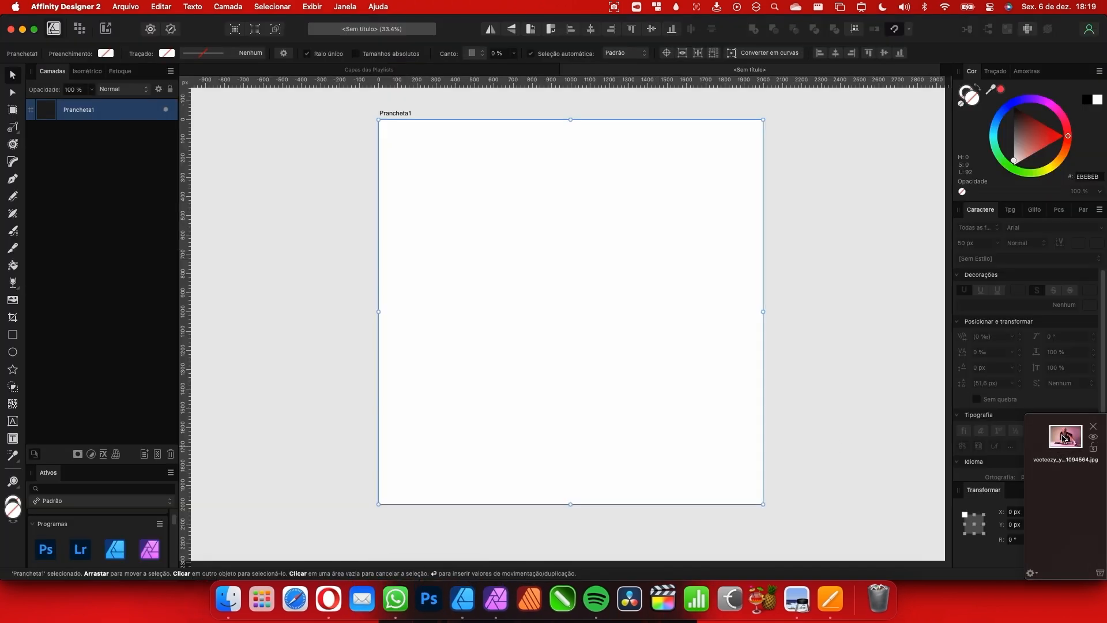
drag(1062, 439, 506, 285)
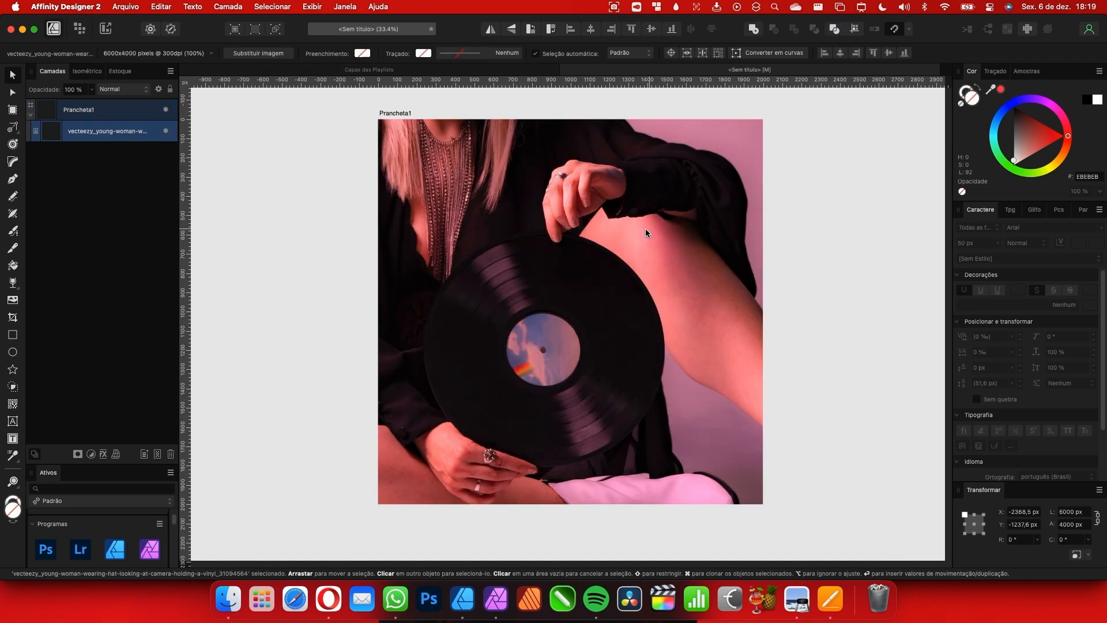
Return to Opera and try to transfer the downloaded photo straight from its download list onto the Affinity Designer artboard
click(328, 598)
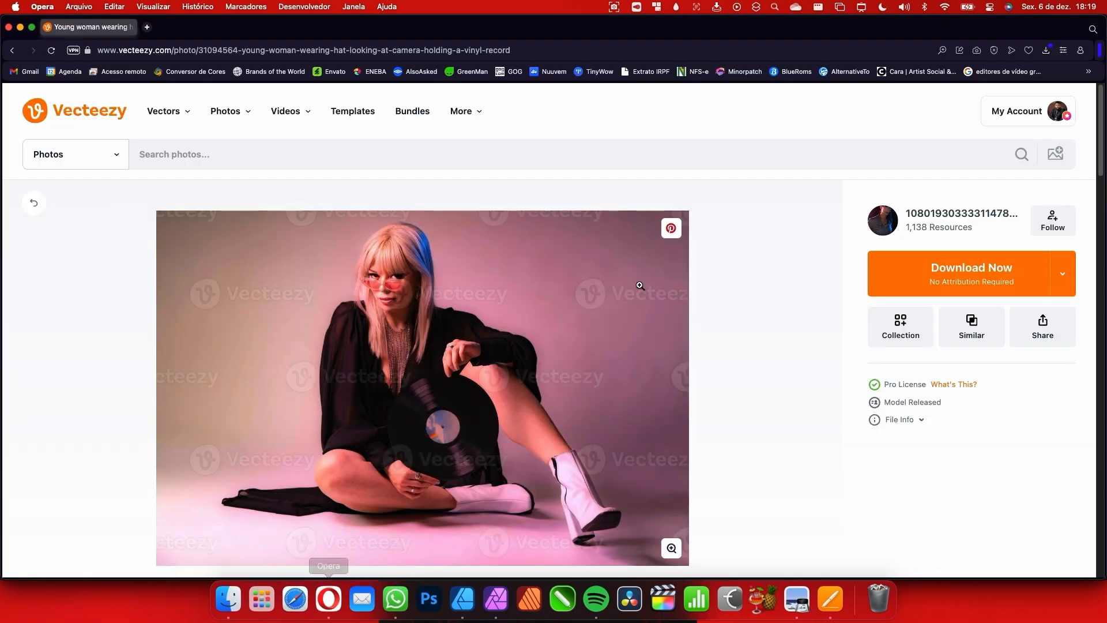
click(1045, 51)
drag(941, 125, 572, 252)
key(alt+Tab)
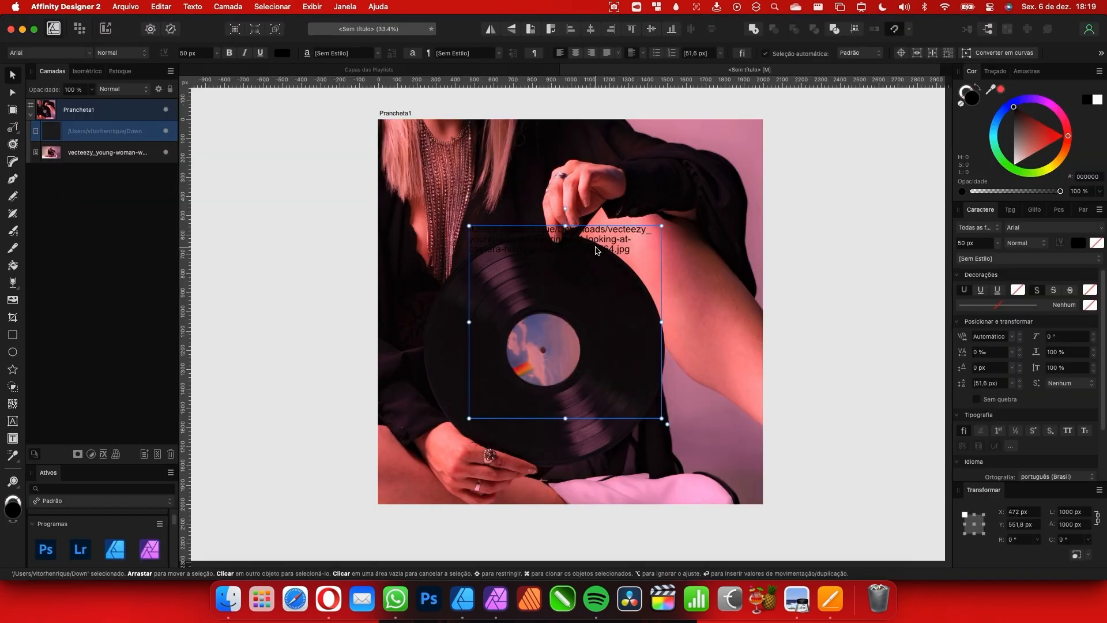
Delete the stray file-path text, then scale the photo to about 3234 × 2156 px and position it over the artboard
key(BackSpace)
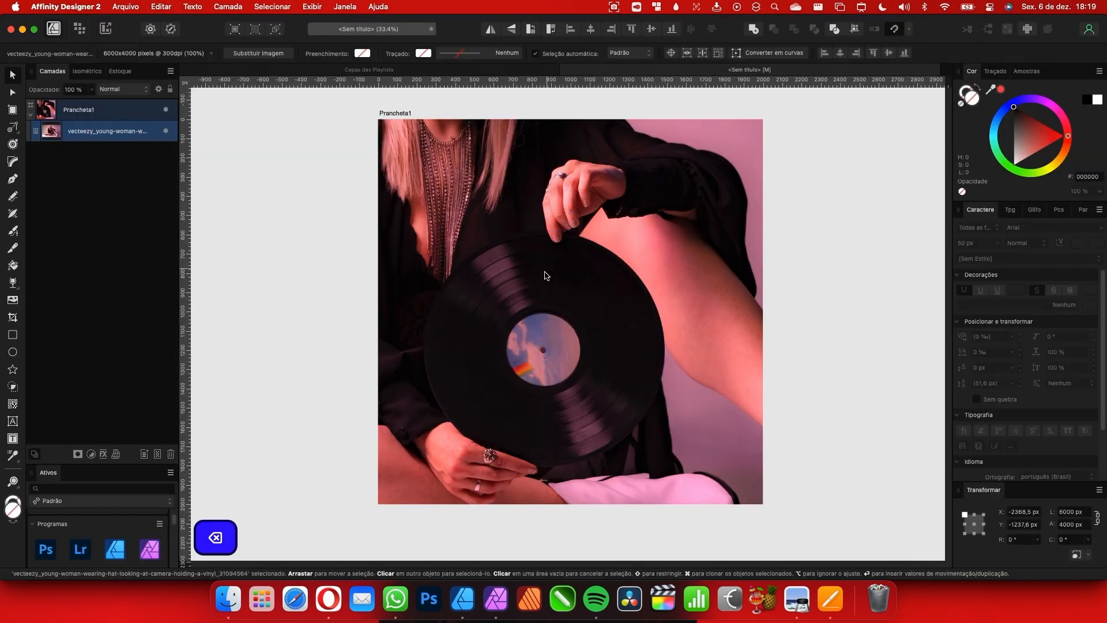
scroll(549, 265, down, 5)
scroll(539, 271, up, 5)
scroll(659, 312, down, 5)
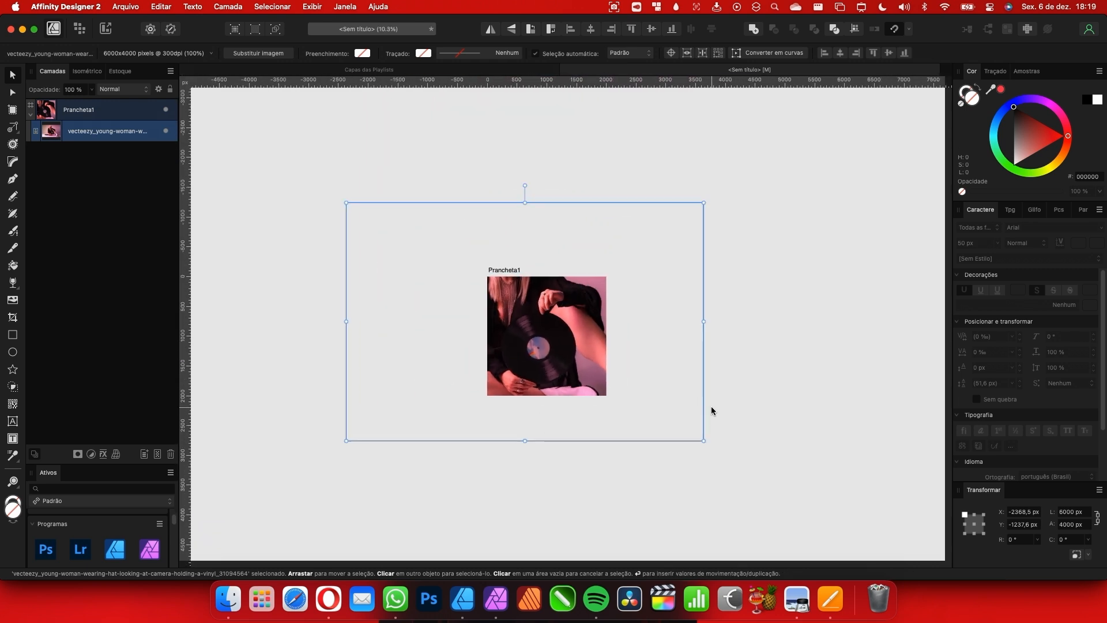
drag(704, 441, 615, 383)
drag(576, 300, 684, 363)
drag(724, 448, 644, 400)
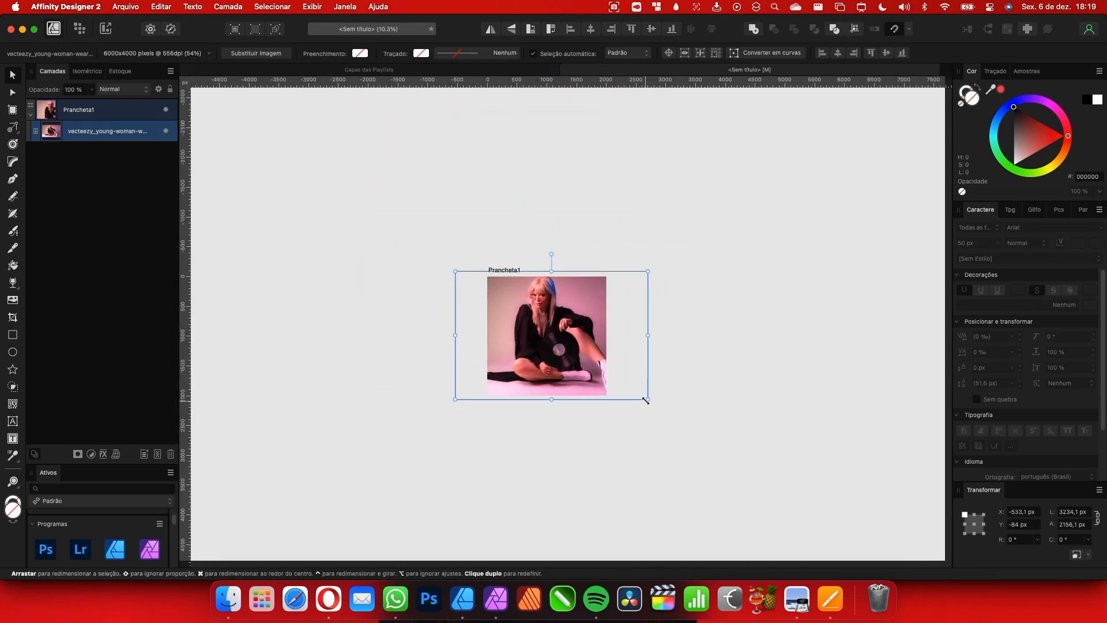
scroll(582, 354, up, 5)
mouse_move(566, 329)
mouse_down()
mouse_move(551, 341)
mouse_move(562, 342)
mouse_up()
scroll(693, 426, left, 1)
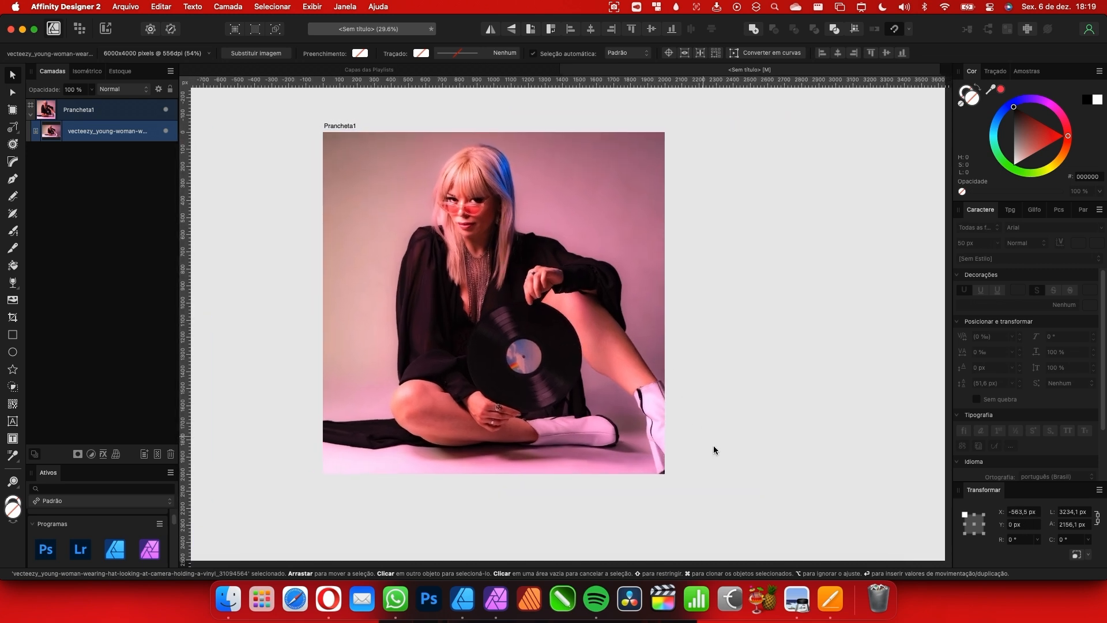
Refine the photo's size to about 3219 × 2146 px and reposition it to frame the seated woman within the artboard
drag(780, 500, 743, 477)
scroll(577, 398, left, 1)
drag(490, 351, 492, 351)
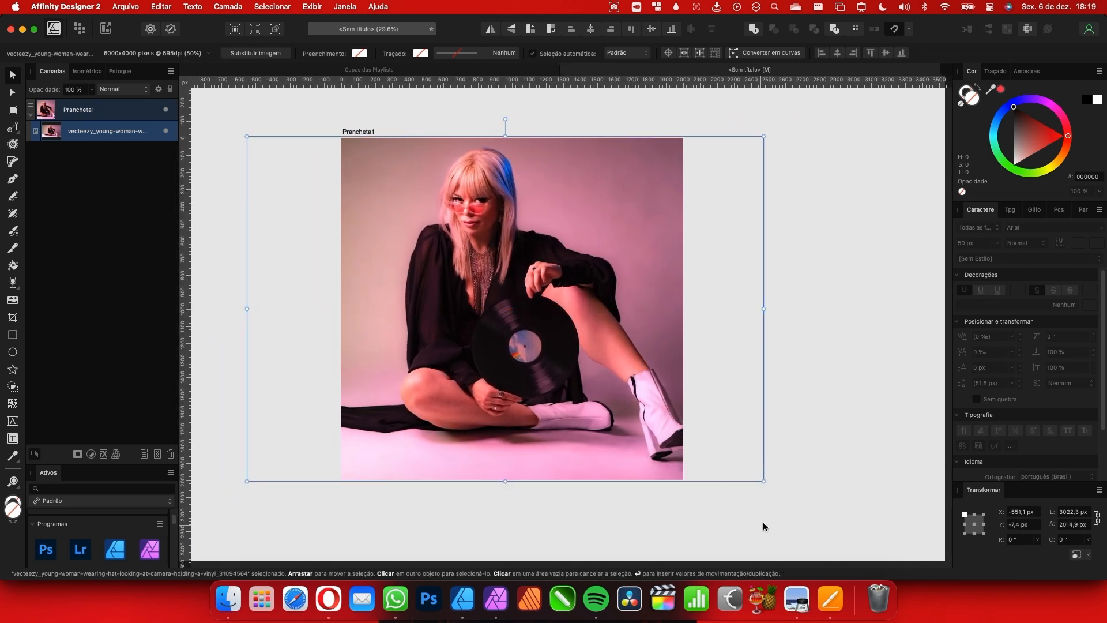
drag(764, 481, 797, 504)
drag(690, 441, 672, 436)
scroll(634, 407, left, 1)
drag(597, 377, 597, 372)
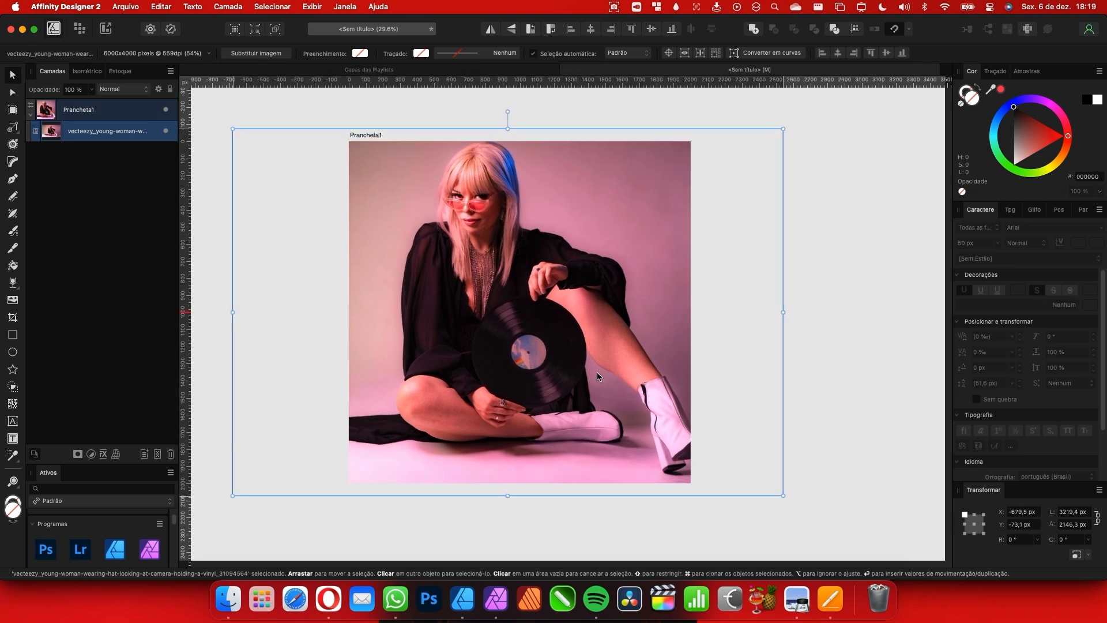
click(798, 311)
scroll(668, 271, left, 1)
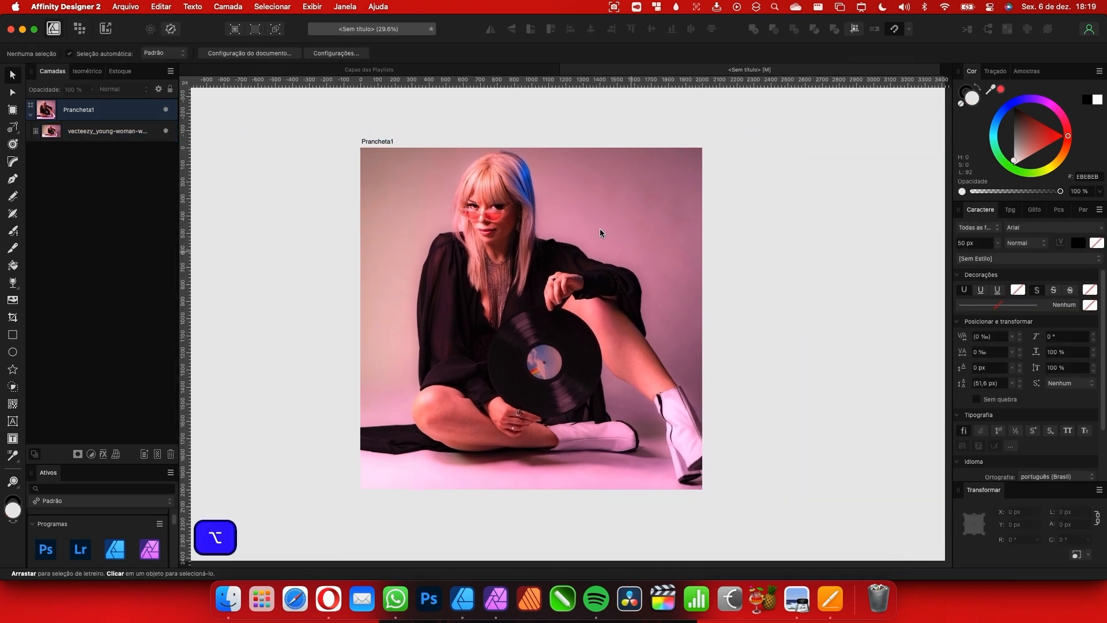
Examine the placed photo up close, from the woman's hair and face down to the vinyl record
scroll(669, 275, up, 5)
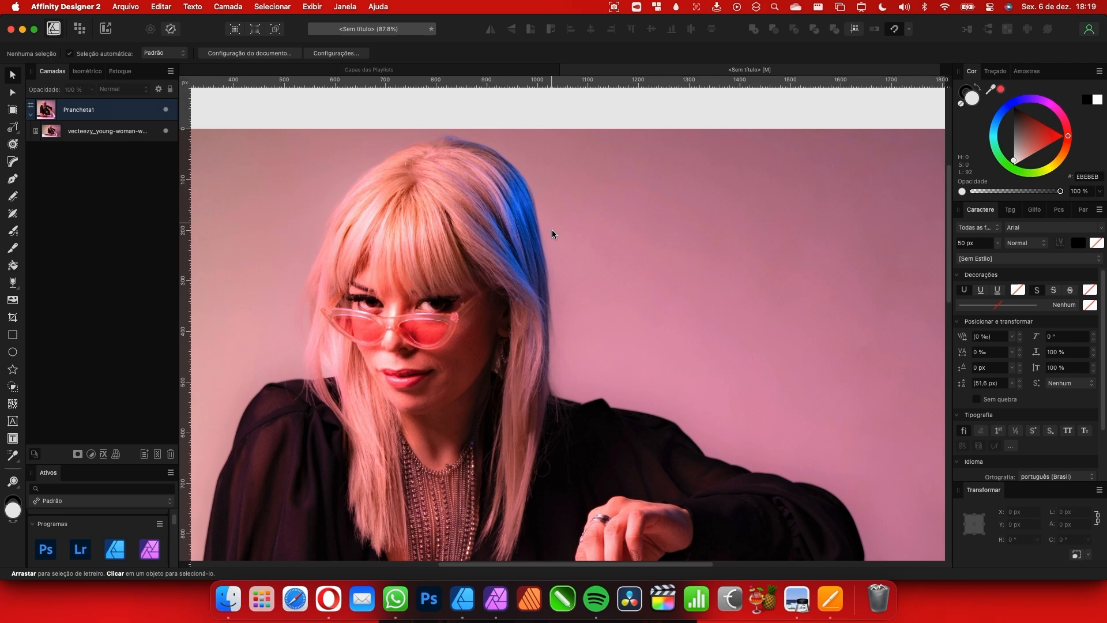
scroll(518, 248, left, 5)
scroll(519, 247, down, 1)
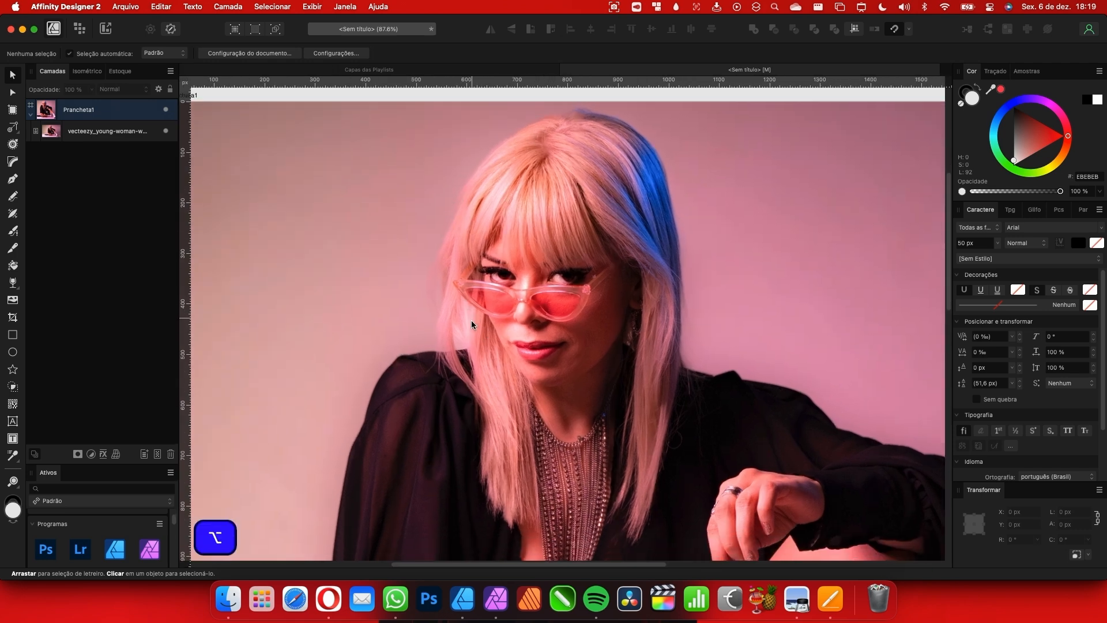
scroll(471, 314, down, 5)
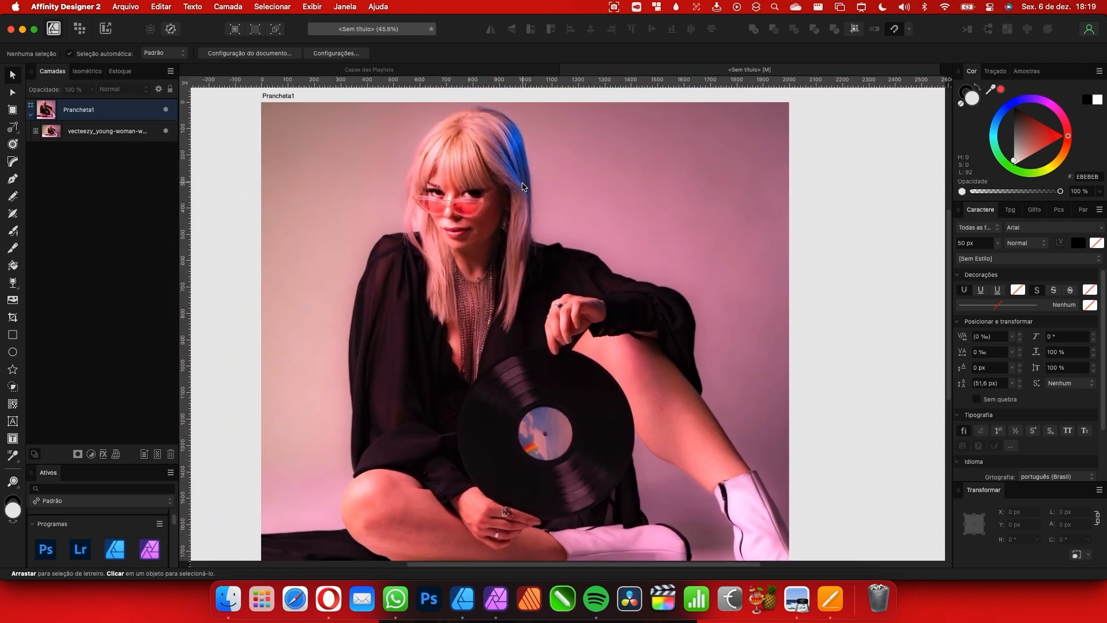
scroll(521, 185, up, 2)
scroll(526, 265, up, 4)
scroll(539, 262, down, 3)
scroll(533, 231, down, 2)
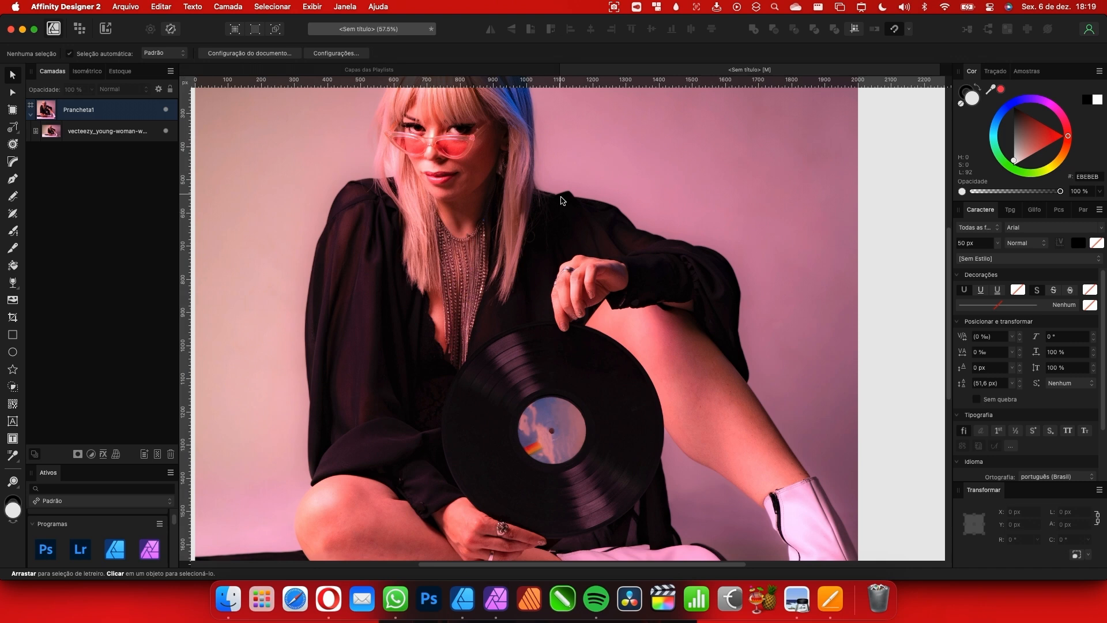
scroll(615, 273, up, 5)
scroll(550, 212, left, 1)
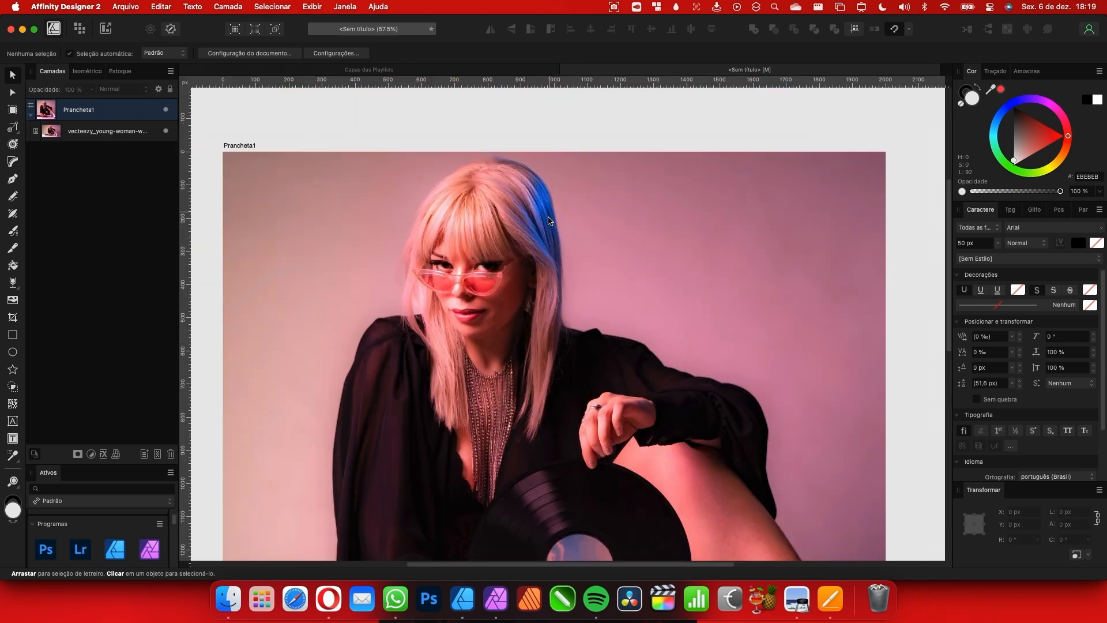
scroll(409, 310, up, 1)
scroll(527, 291, down, 3)
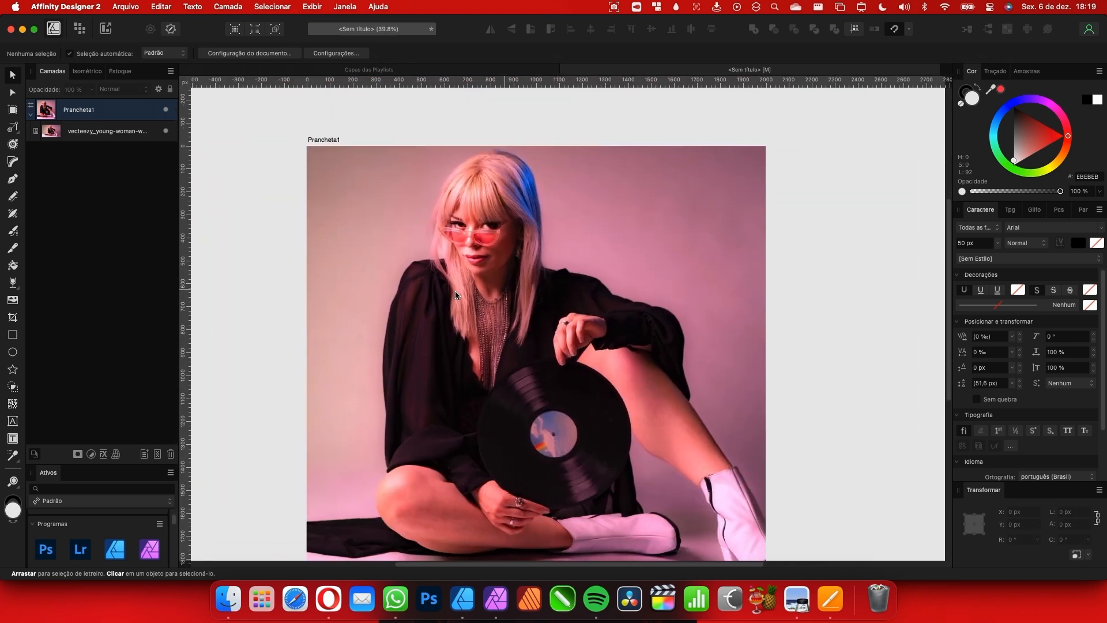
Add the artistic text "POP" at about 333 px over the woman's chest and fill it white (FFFFFF)
click(12, 421)
drag(438, 283, 488, 338)
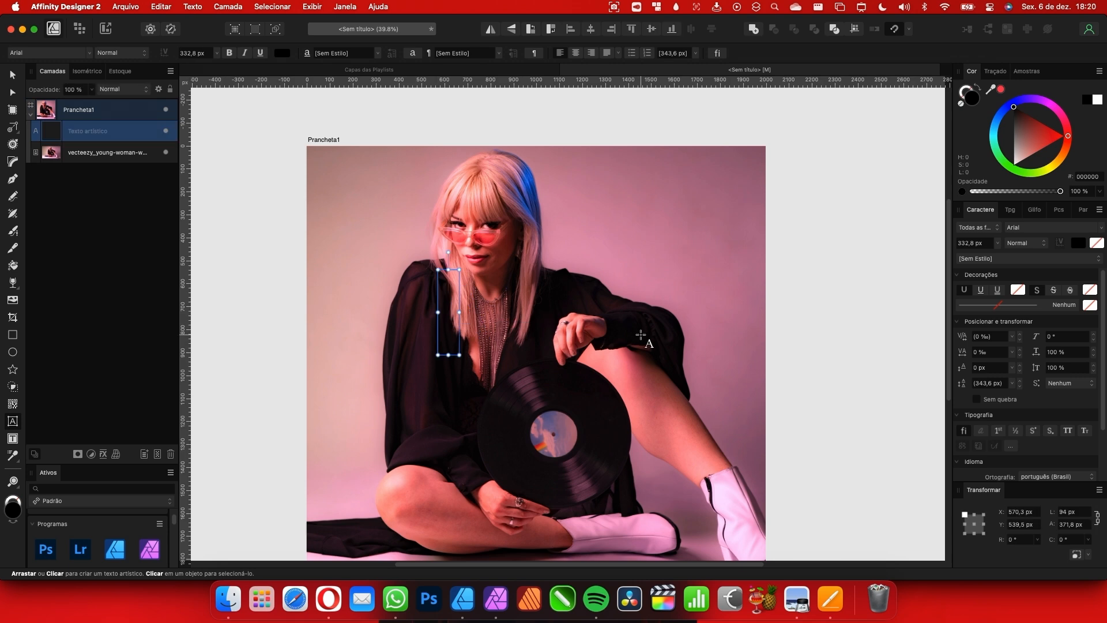
key(Caps_Lock)
text(POP)
key(BackSpace)
click(13, 76)
drag(1024, 151, 972, 211)
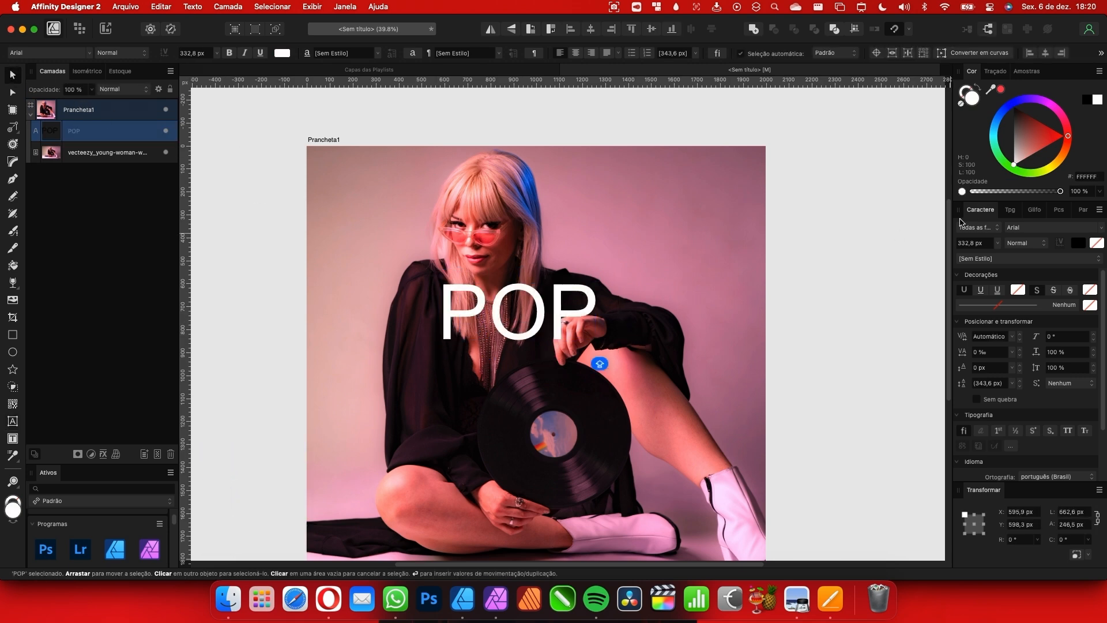
Set the "POP" text in Nexa Black and tighten its tracking to -48 ‰
scroll(568, 325, left, 1)
scroll(568, 325, up, 4)
scroll(657, 386, down, 4)
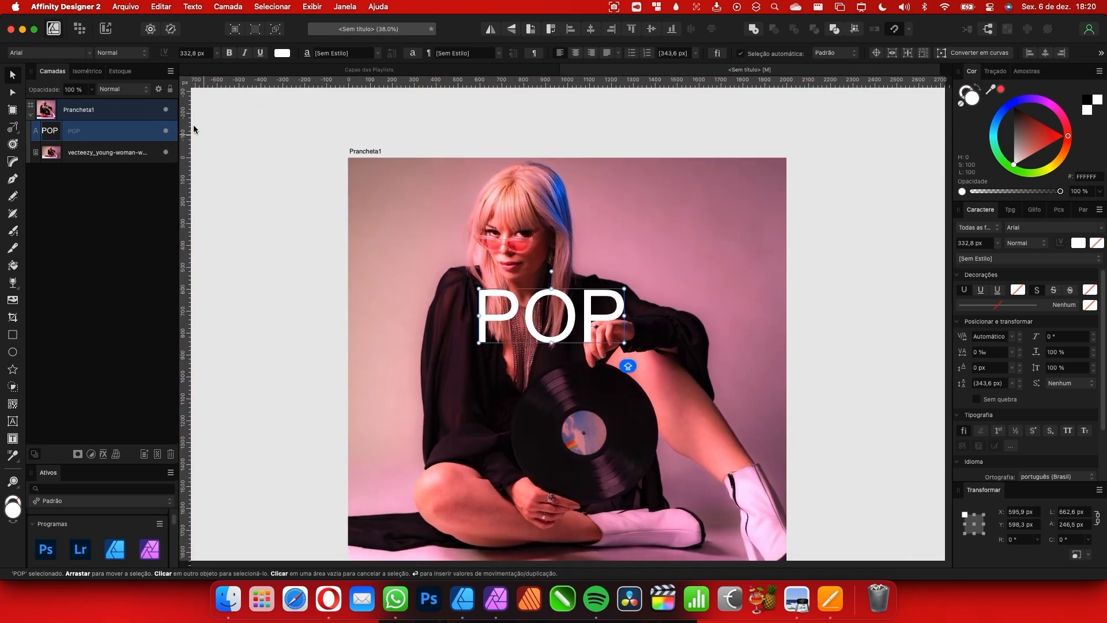
click(89, 53)
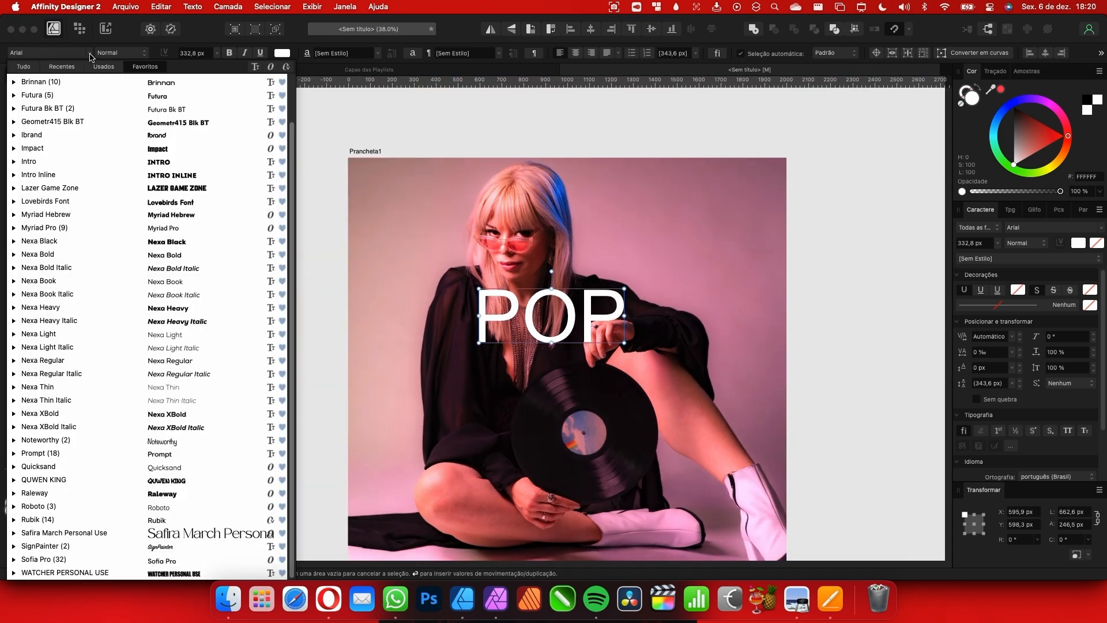
click(161, 242)
scroll(573, 431, up, 1)
scroll(573, 432, right, 1)
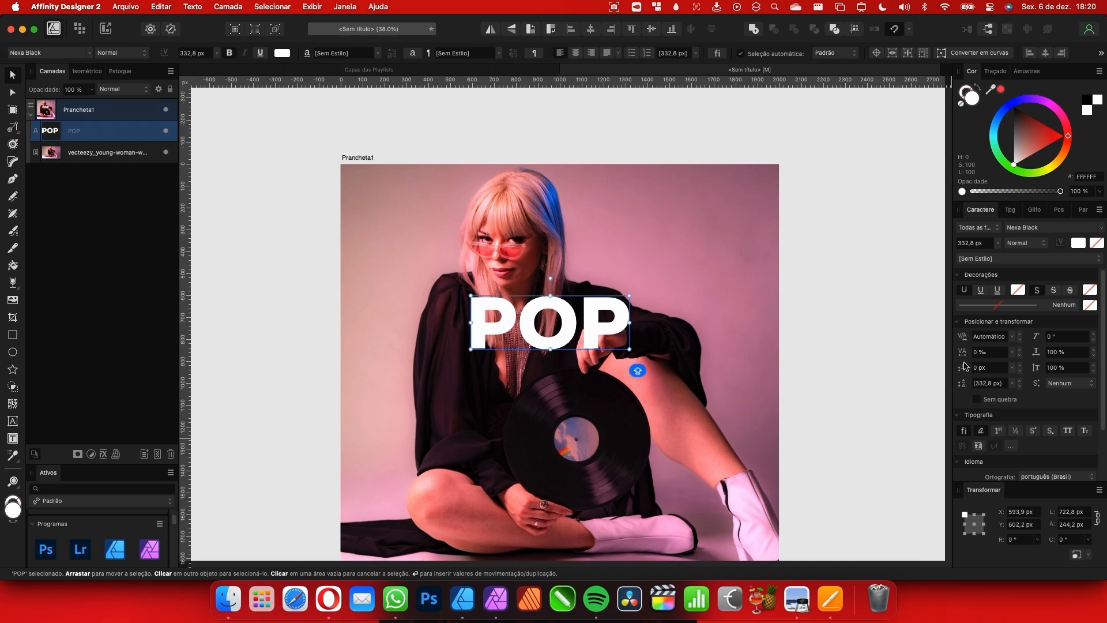
drag(961, 356, 936, 358)
scroll(618, 344, up, 6)
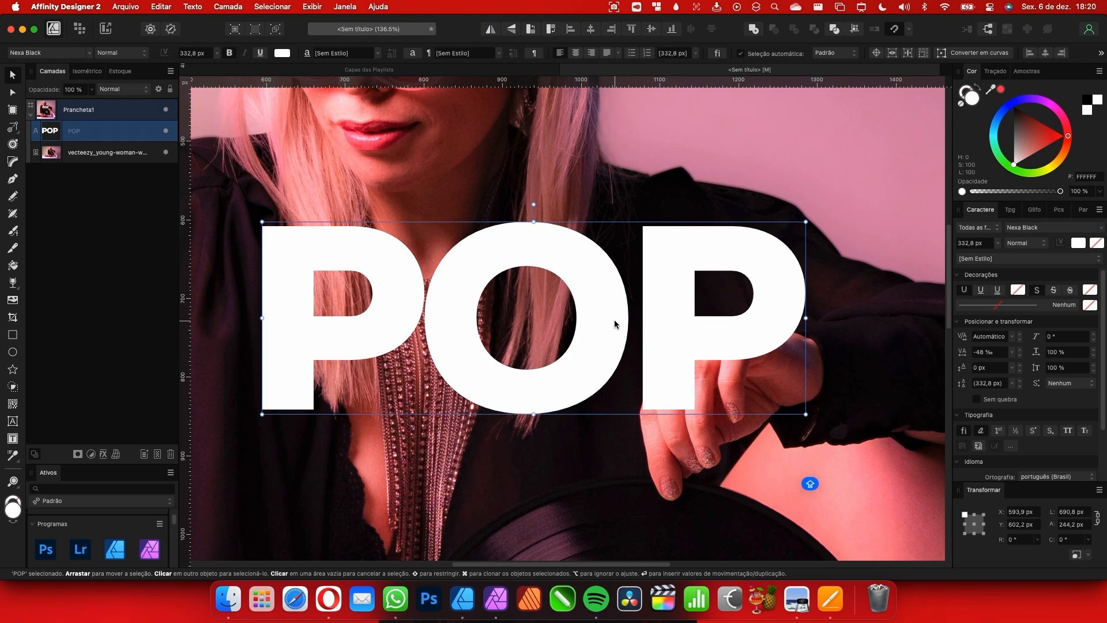
Convert the "POP" text to curves and ungroup it into separate letters
key(super)
key(super+Return)
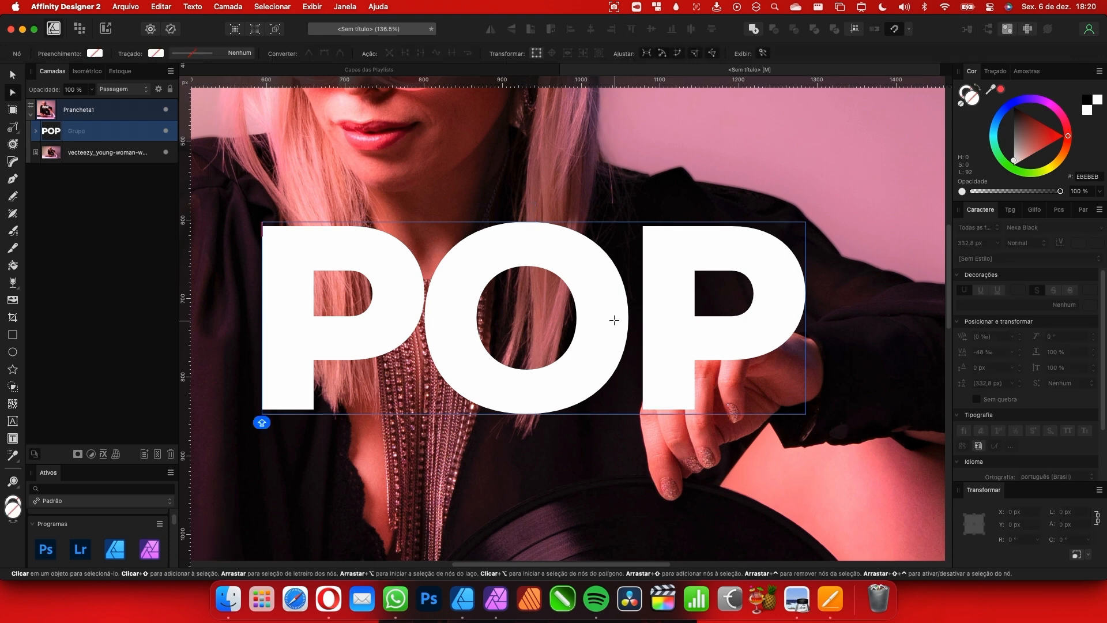
key(shift+super+g)
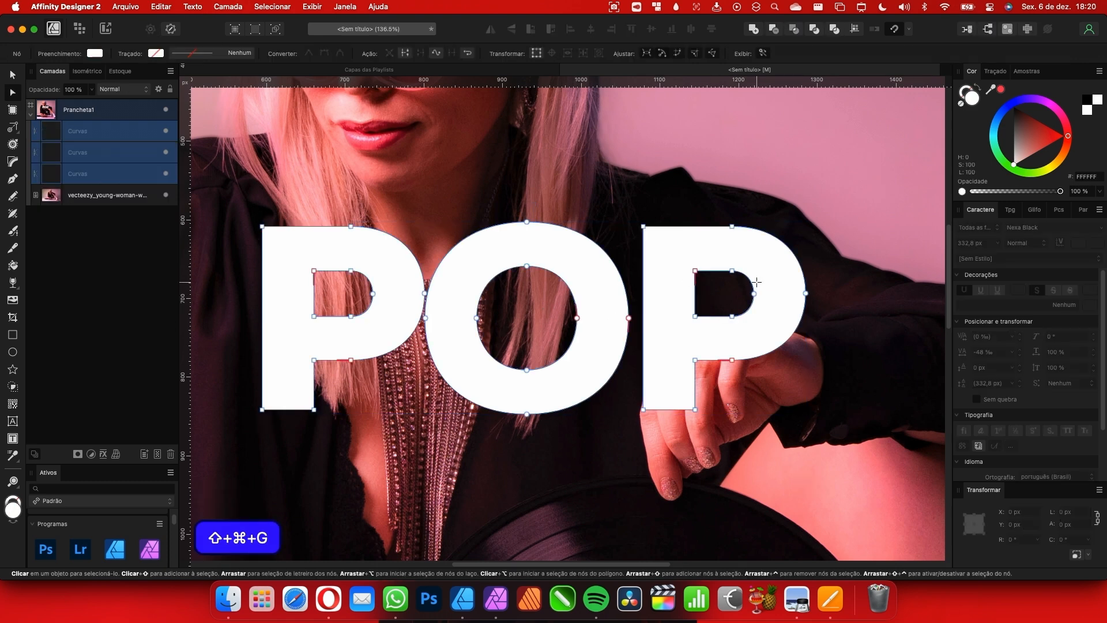
click(13, 75)
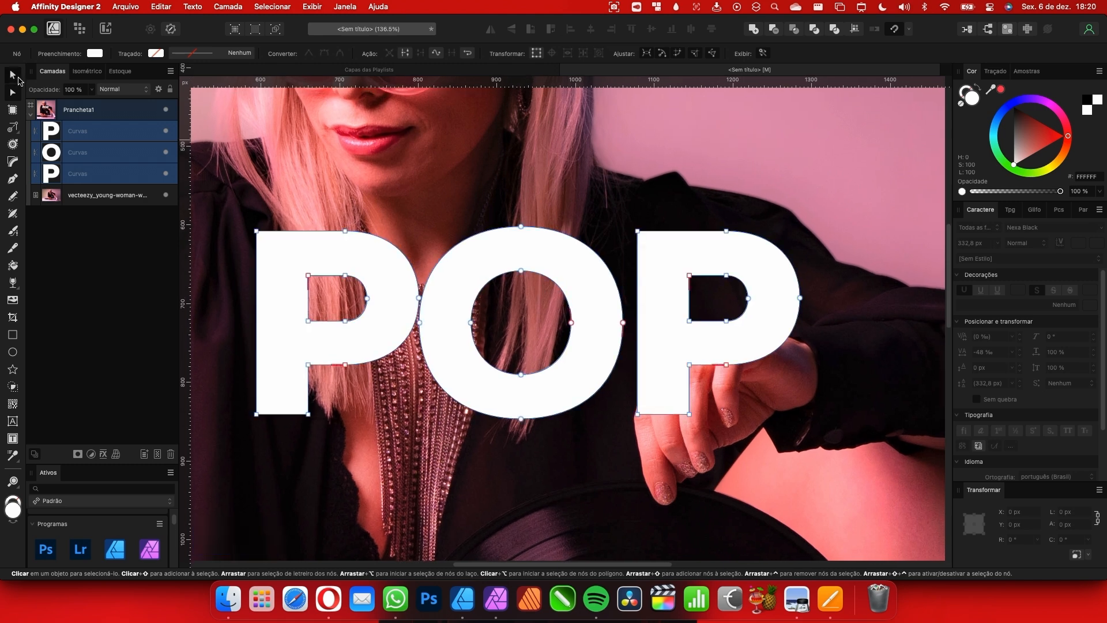
Move the last P closer to the O to even out the letter spacing
click(521, 159)
click(593, 281)
click(659, 286)
scroll(577, 328, up, 3)
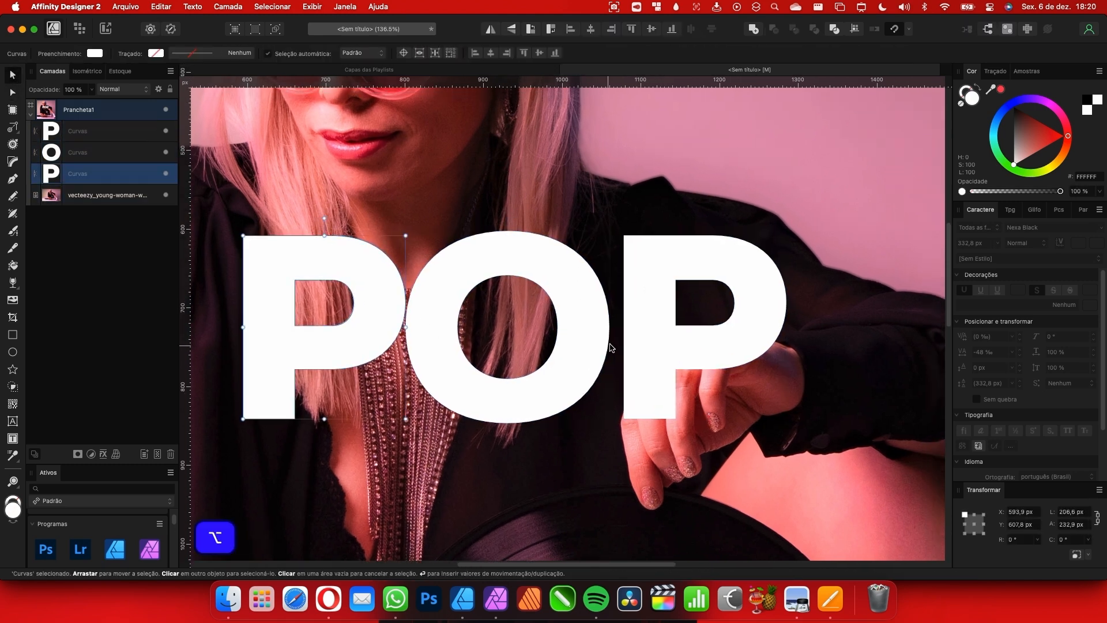
scroll(638, 330, up, 3)
drag(676, 330, 655, 327)
scroll(576, 323, down, 5)
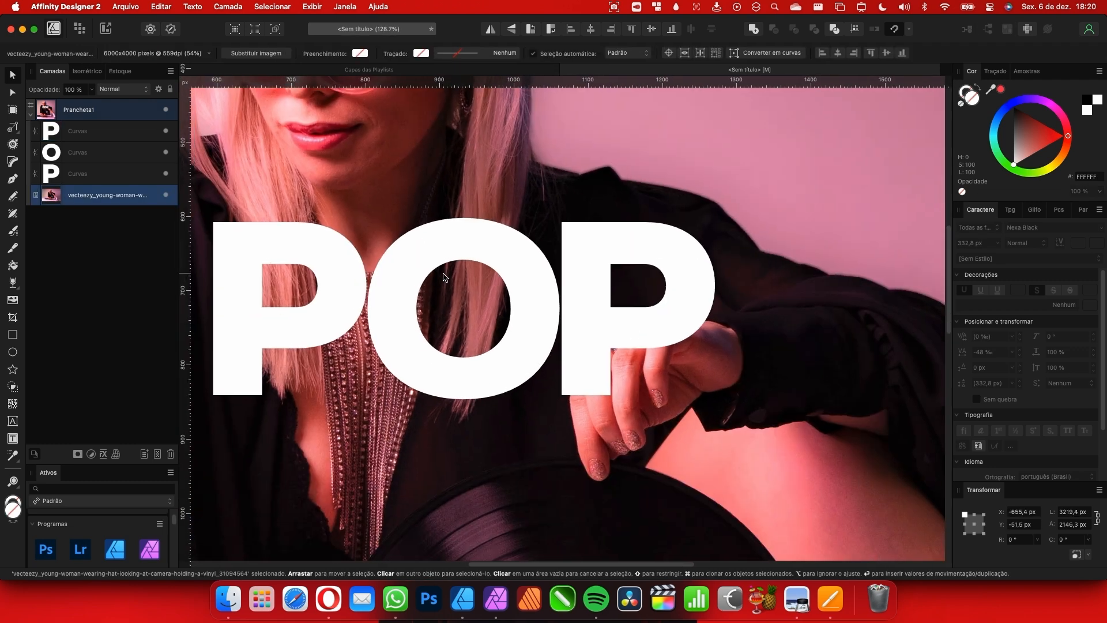
click(551, 322)
scroll(548, 326, up, 5)
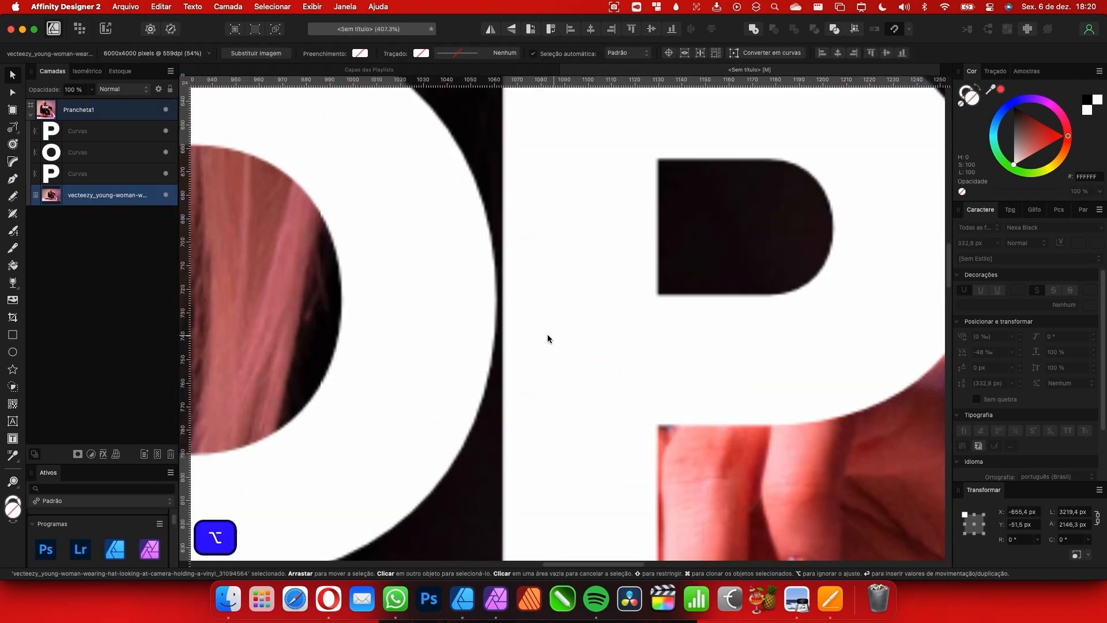
click(515, 324)
scroll(515, 324, up, 2)
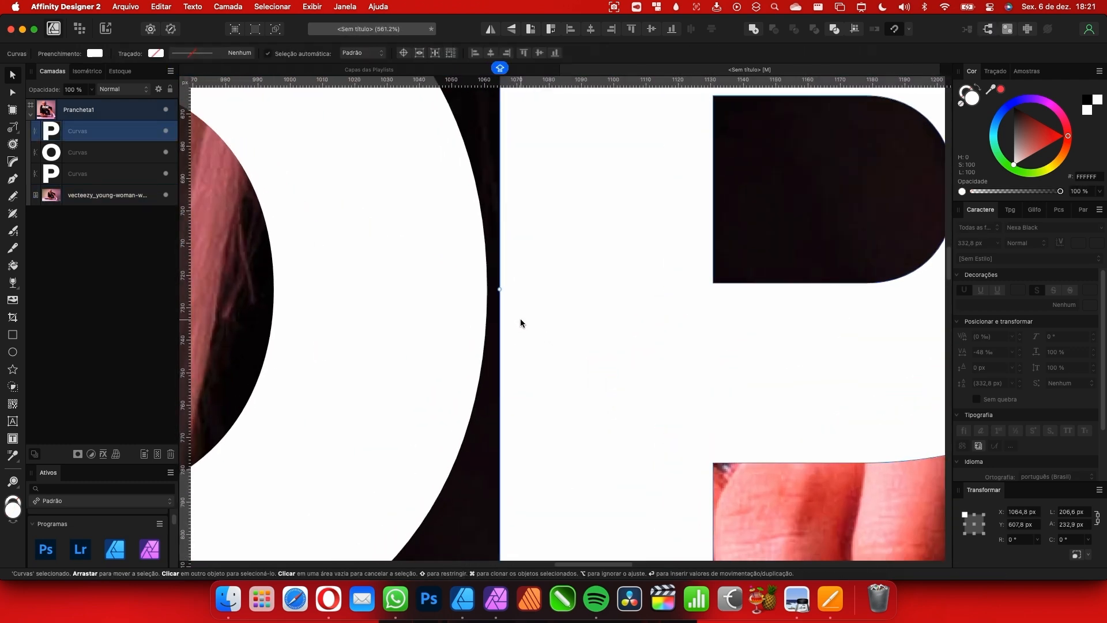
scroll(519, 321, down, 2)
scroll(467, 411, down, 4)
scroll(576, 323, left, 2)
Group the three POP letters, enlarge the group to about 1092 × 394 px and place it across the woman's torso
drag(241, 255, 823, 425)
scroll(824, 425, down, 3)
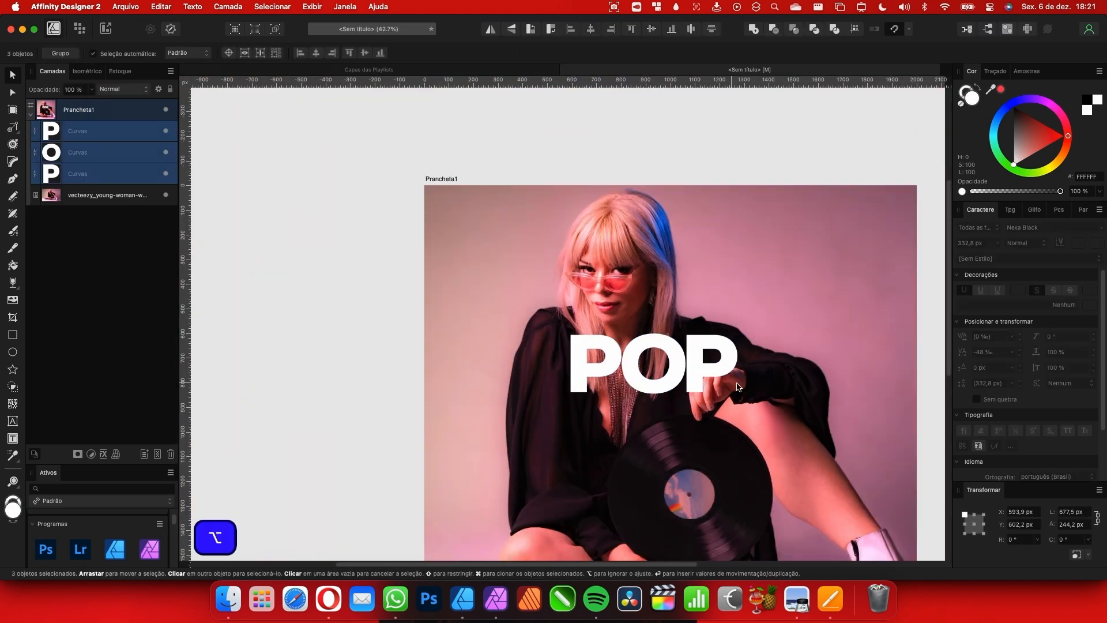
scroll(634, 358, right, 3)
key(super+g)
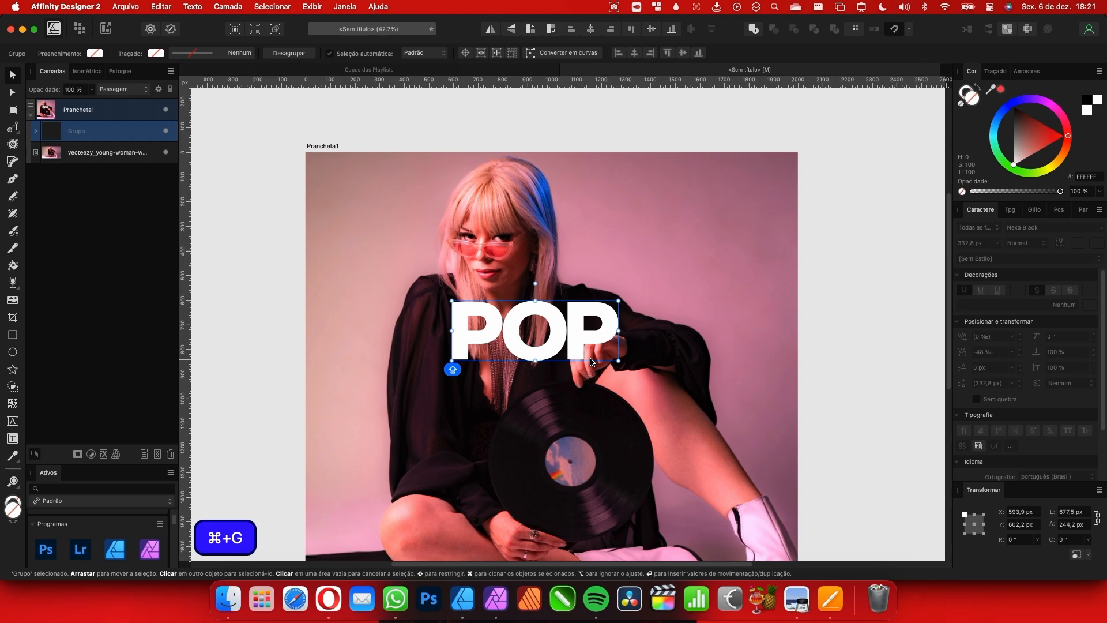
scroll(623, 360, down, 1)
drag(616, 352, 581, 359)
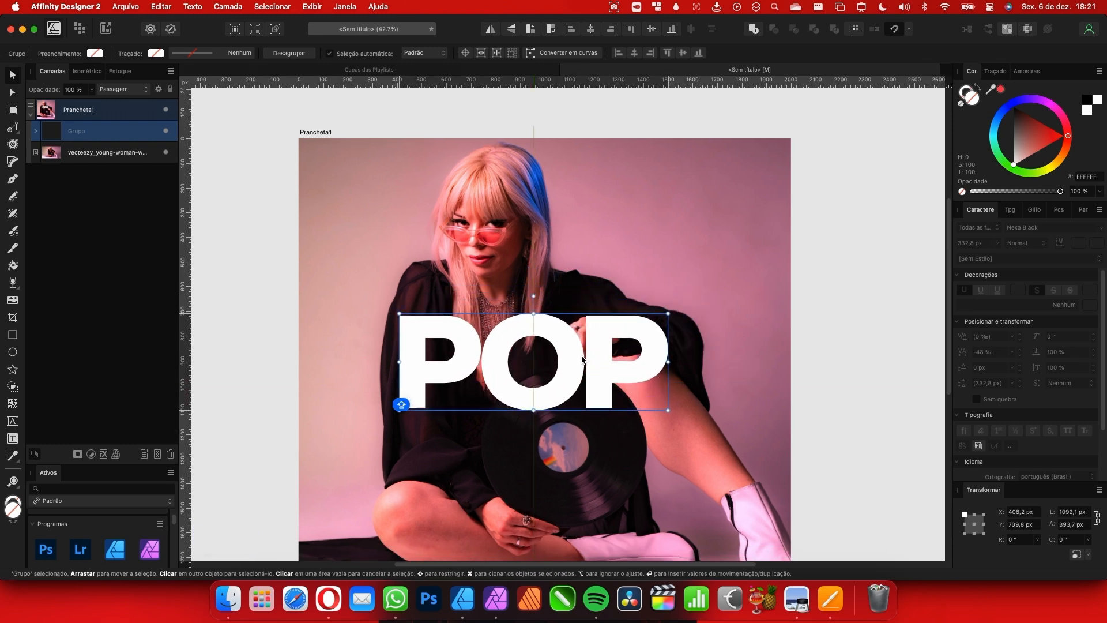
Align the POP group to the artboard's vertical middle, move it slightly upward and deselect it
scroll(593, 288, down, 3)
scroll(795, 324, up, 2)
click(653, 30)
scroll(716, 320, down, 2)
key(super+d)
click(624, 338)
drag(624, 334, 625, 324)
scroll(718, 282, right, 3)
click(721, 279)
Add a second artistic text reading "zim" in lowercase over the vinyl record
scroll(613, 323, up, 5)
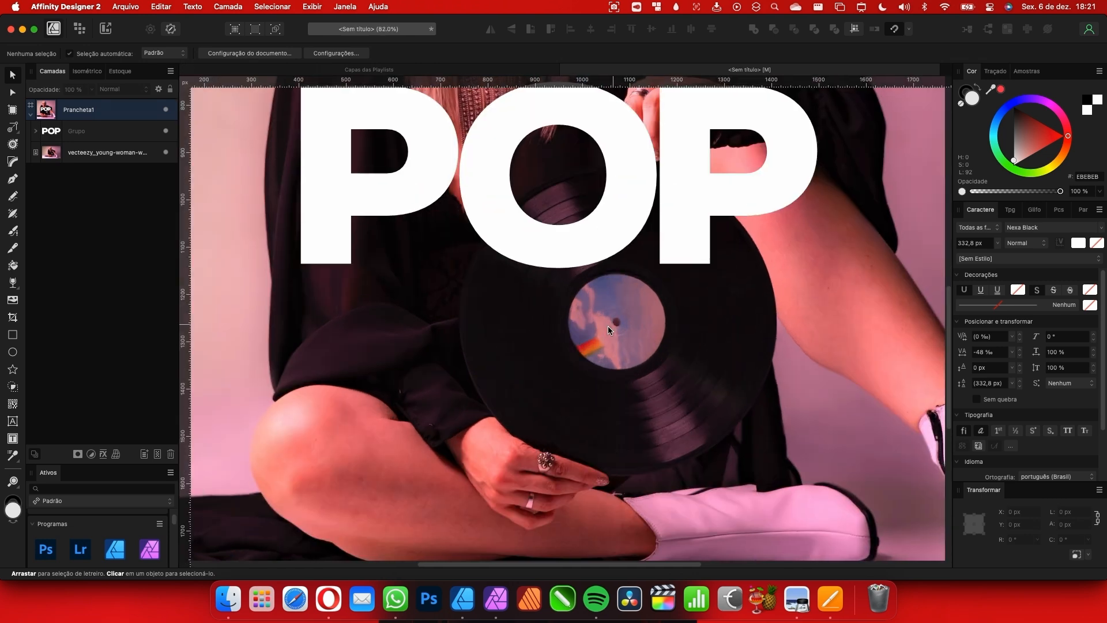
scroll(570, 269, right, 2)
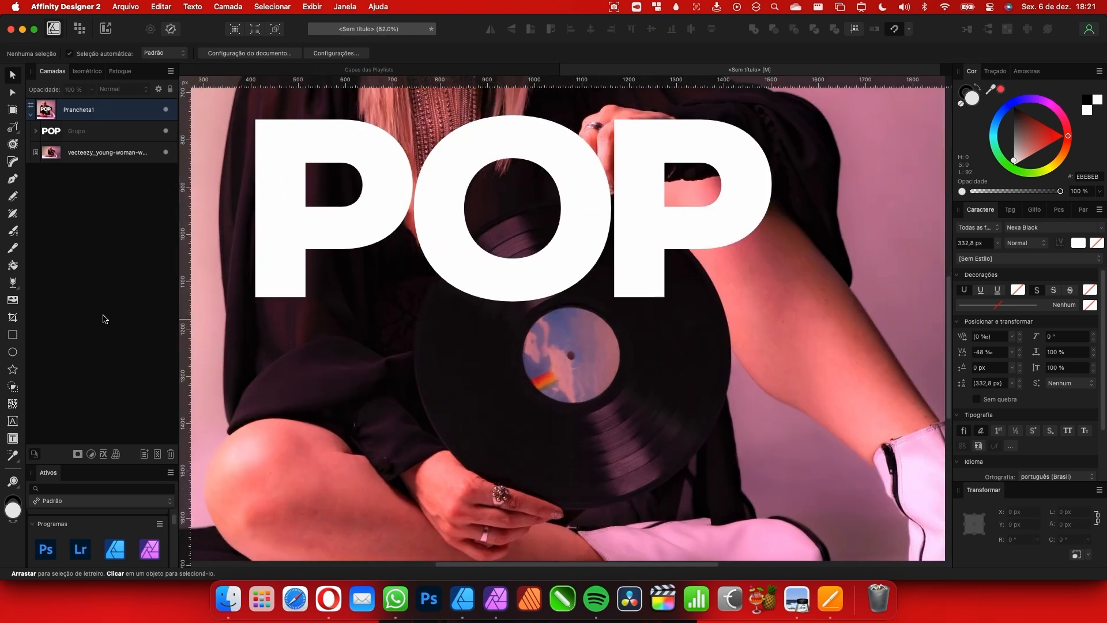
click(12, 421)
click(397, 353)
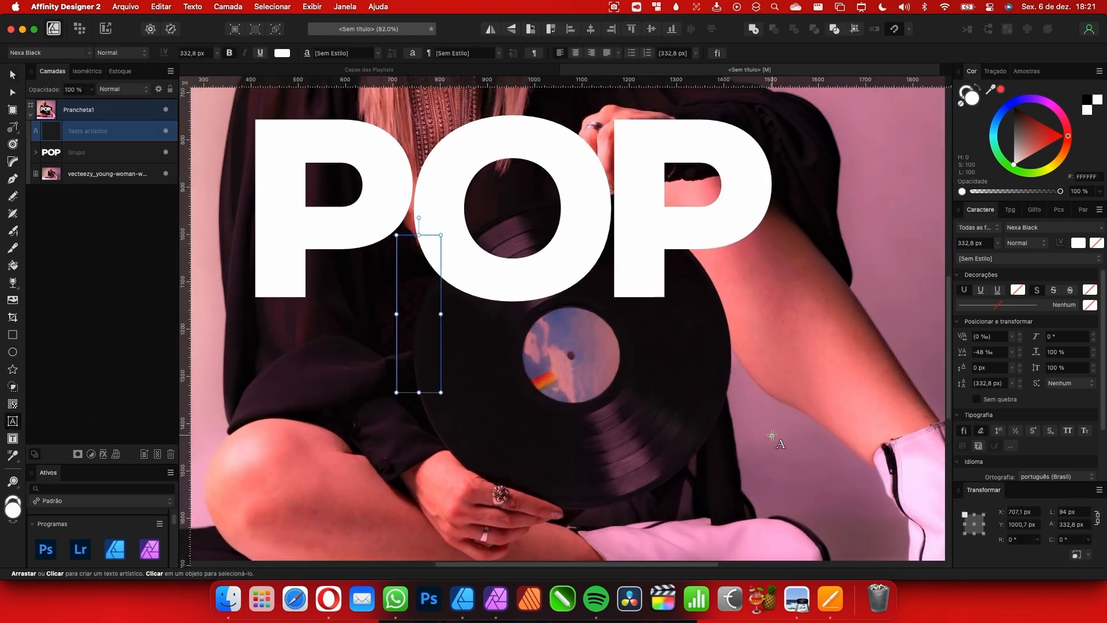
key(shift)
text(ZIN)
key(BackSpace)
key(BackSpace)
key(BackSpace)
key(Caps_Lock)
text(zi)
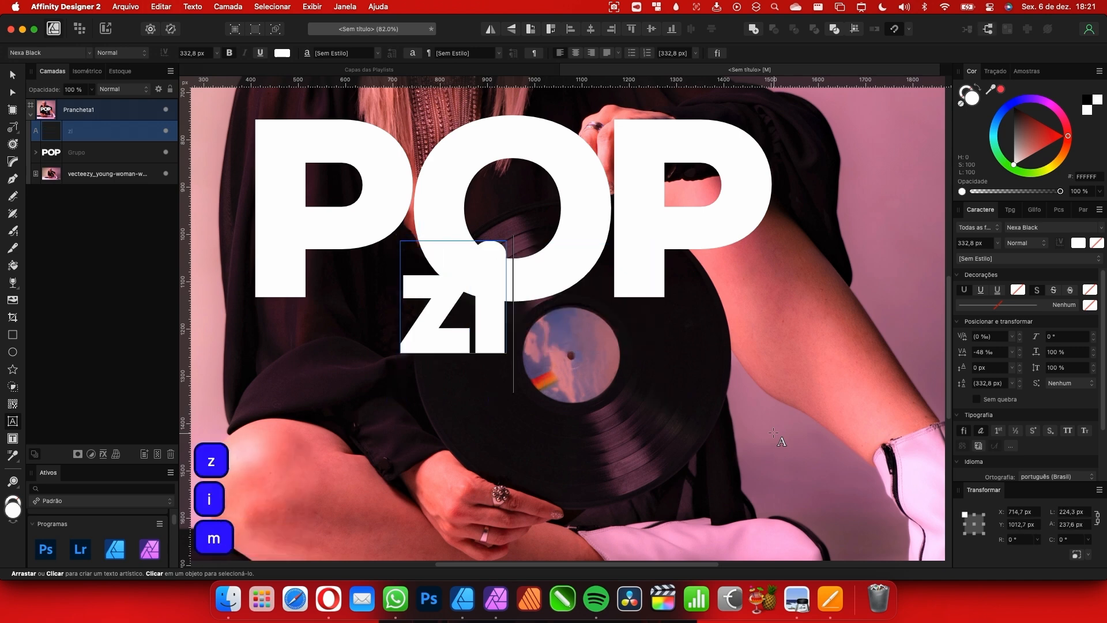
text(m)
key(BackSpace)
click(13, 75)
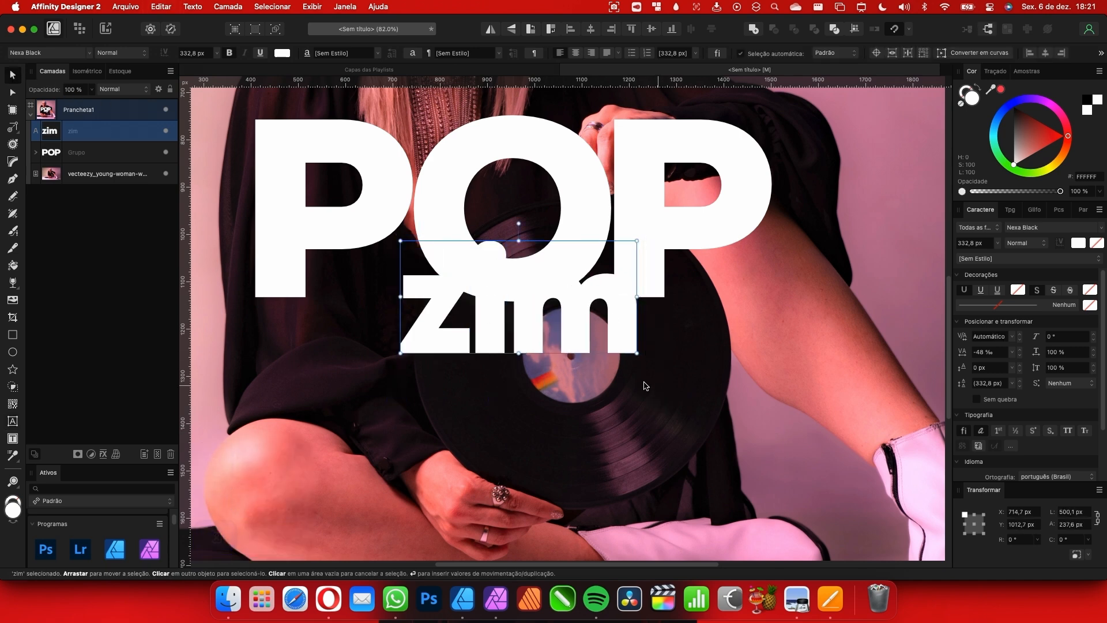
Move the zim text below the POP lettering and set its font to SignPainter
scroll(690, 391, up, 1)
drag(515, 307, 517, 372)
click(91, 54)
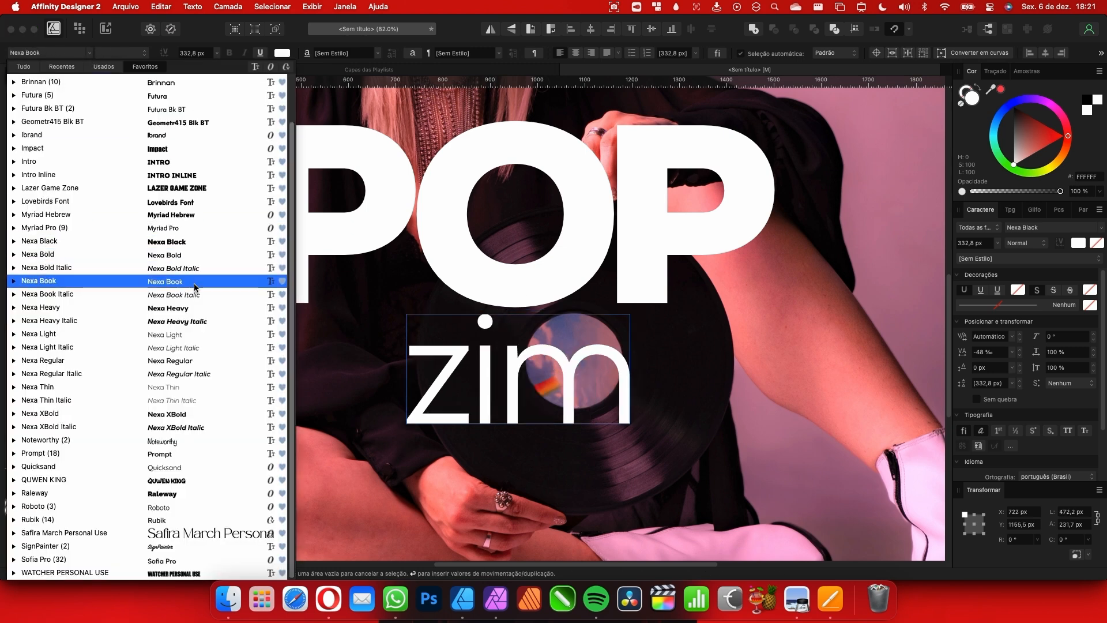
click(163, 547)
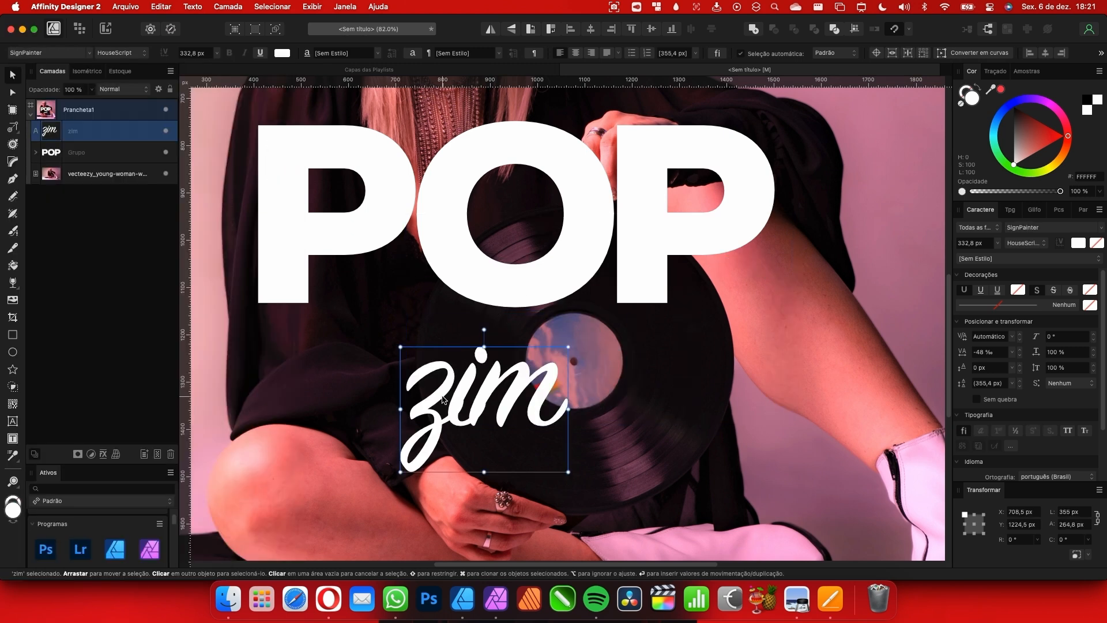
Replace the lowercase z with a capital Z so the text reads "Zim"
click(453, 383)
key(BackSpace)
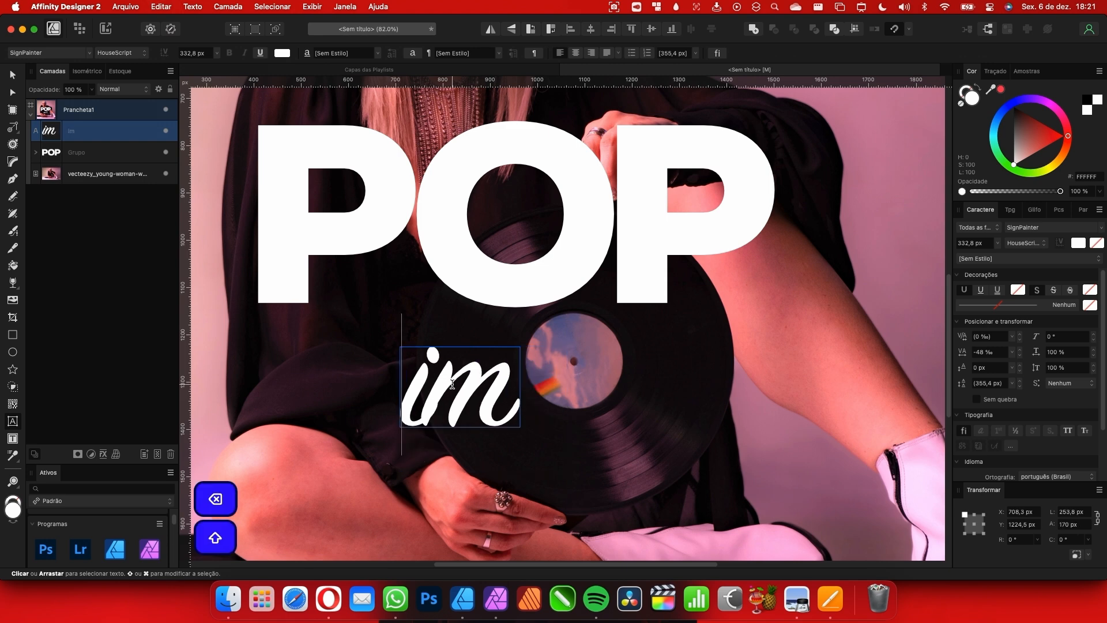
text(Z)
key(Escape)
Loosen the letter spacing of the Zim text by setting its tracking to -34 ‰
scroll(547, 384, up, 5)
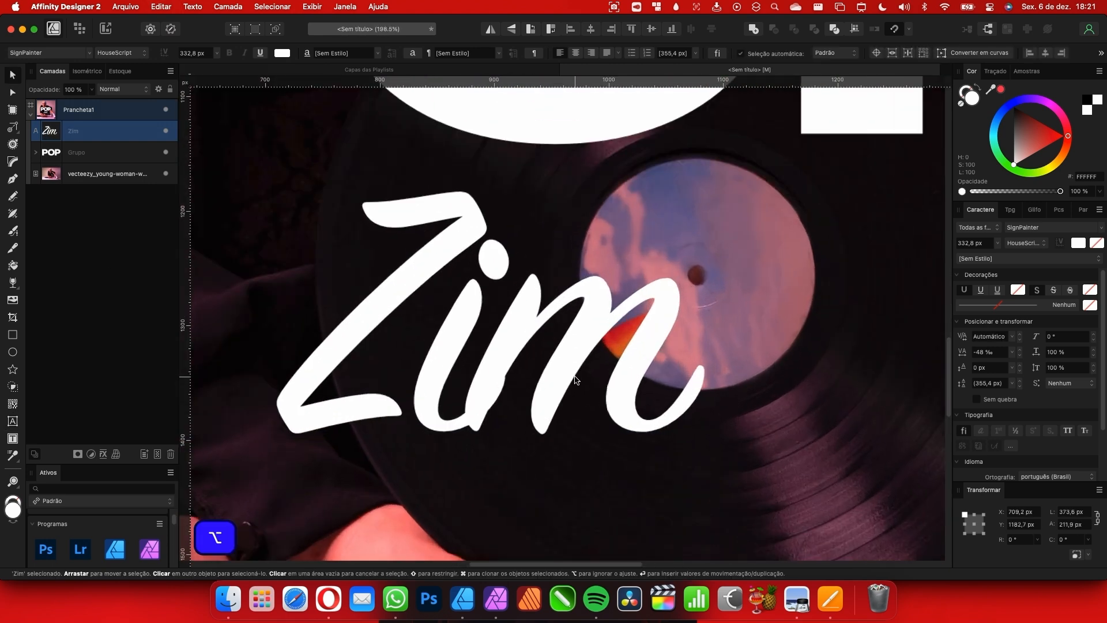
scroll(501, 392, up, 2)
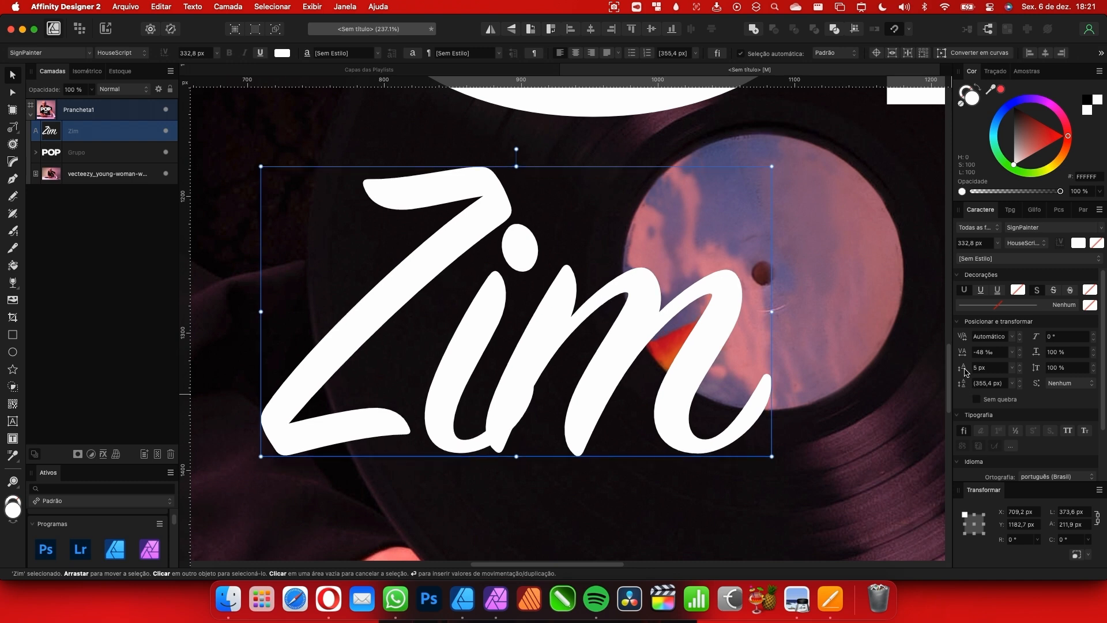
key(super+z)
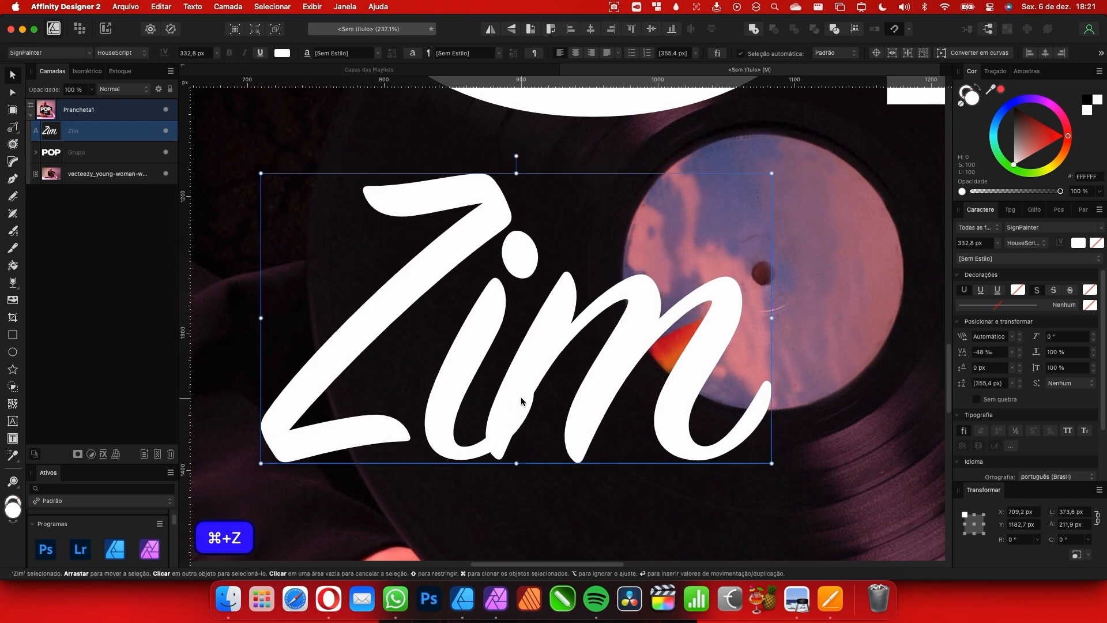
drag(962, 359, 989, 359)
scroll(521, 381, up, 1)
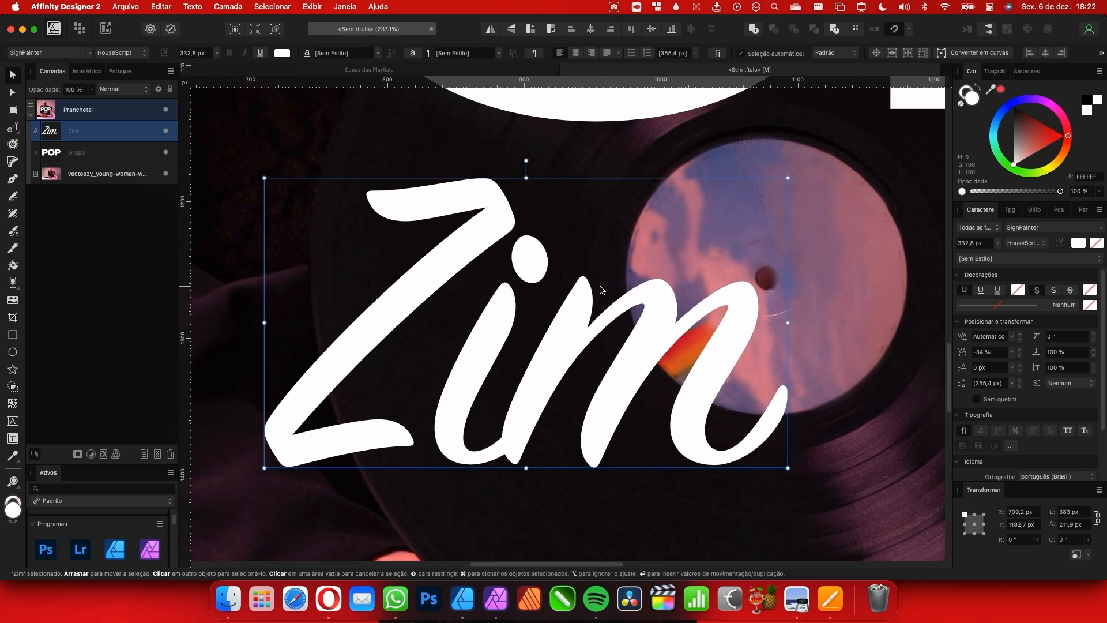
scroll(691, 369, down, 5)
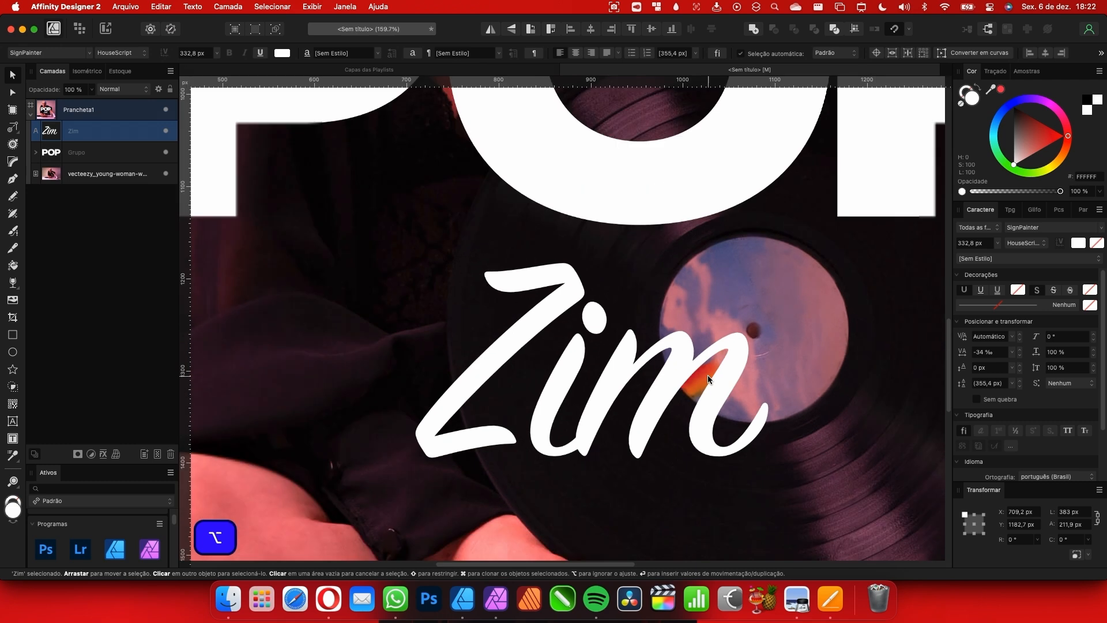
Turn the Zim lettering into a group
scroll(708, 379, down, 5)
scroll(708, 380, right, 3)
click(592, 402)
click(604, 405)
scroll(594, 398, right, 3)
key(super+g)
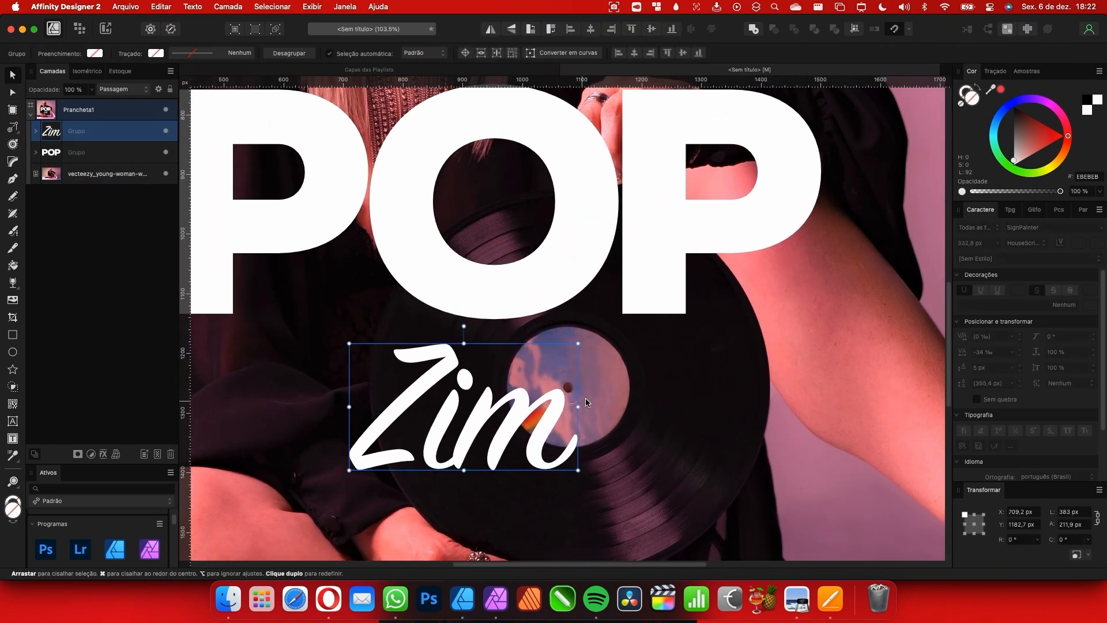
Place the Zim group over the last P, rotate it to about 16.5° and enlarge it to about 562 × 311 px
scroll(571, 384, right, 2)
scroll(570, 380, down, 5)
scroll(546, 393, up, 3)
scroll(546, 395, down, 4)
drag(529, 434, 655, 390)
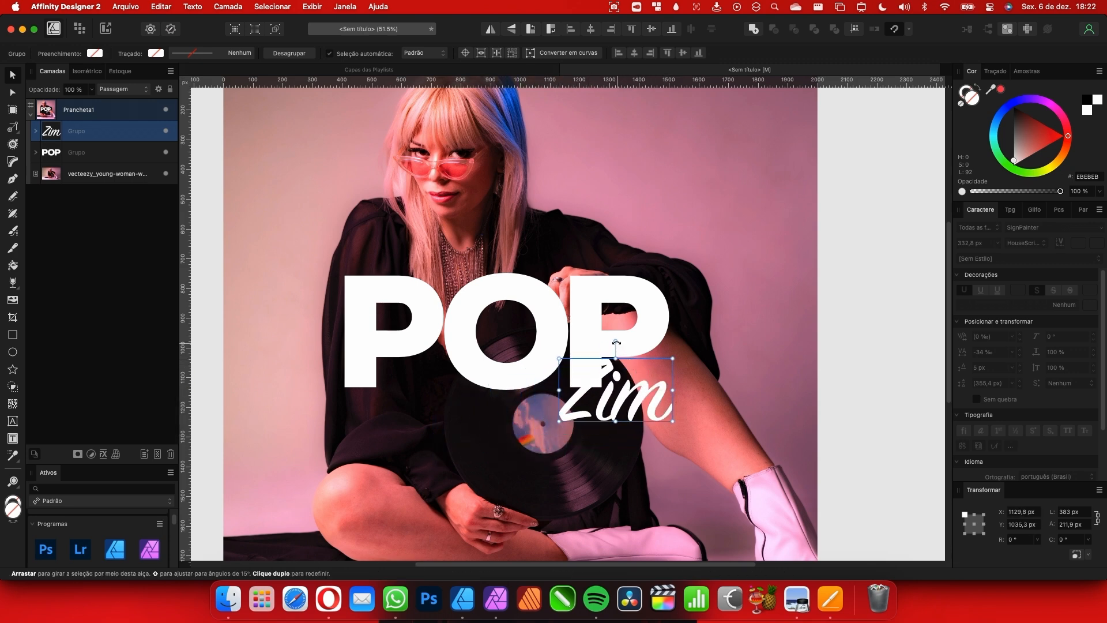
drag(613, 343, 600, 346)
drag(601, 388, 585, 385)
drag(663, 402, 722, 415)
drag(614, 420, 622, 383)
scroll(622, 383, up, 1)
scroll(622, 382, right, 1)
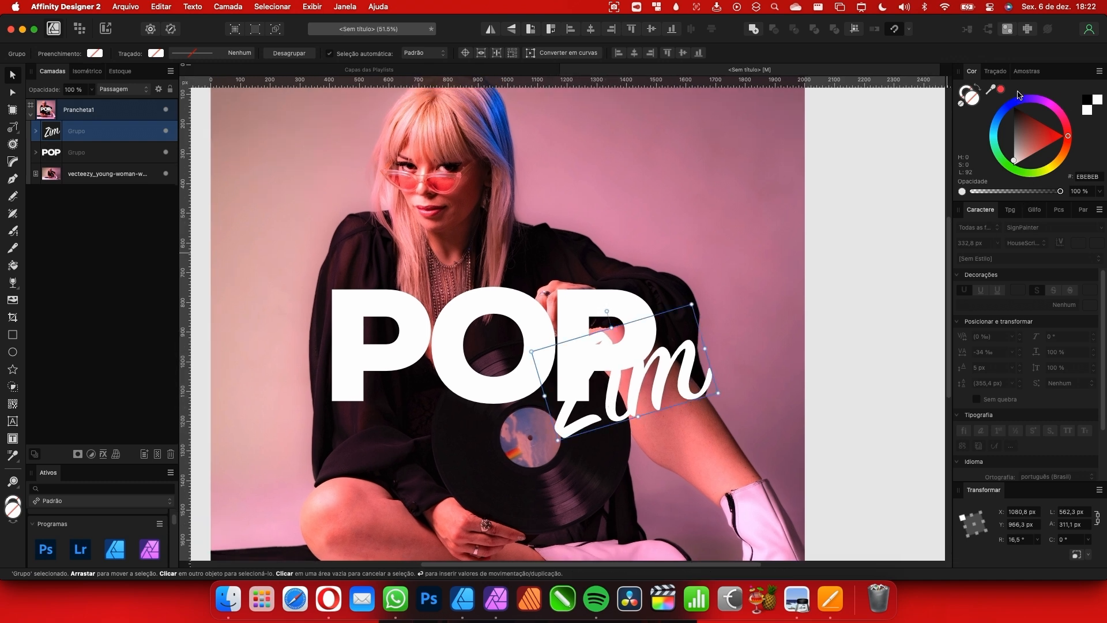
Fill the Zim lettering with the sampled red FF495C
click(1001, 90)
scroll(641, 396, up, 4)
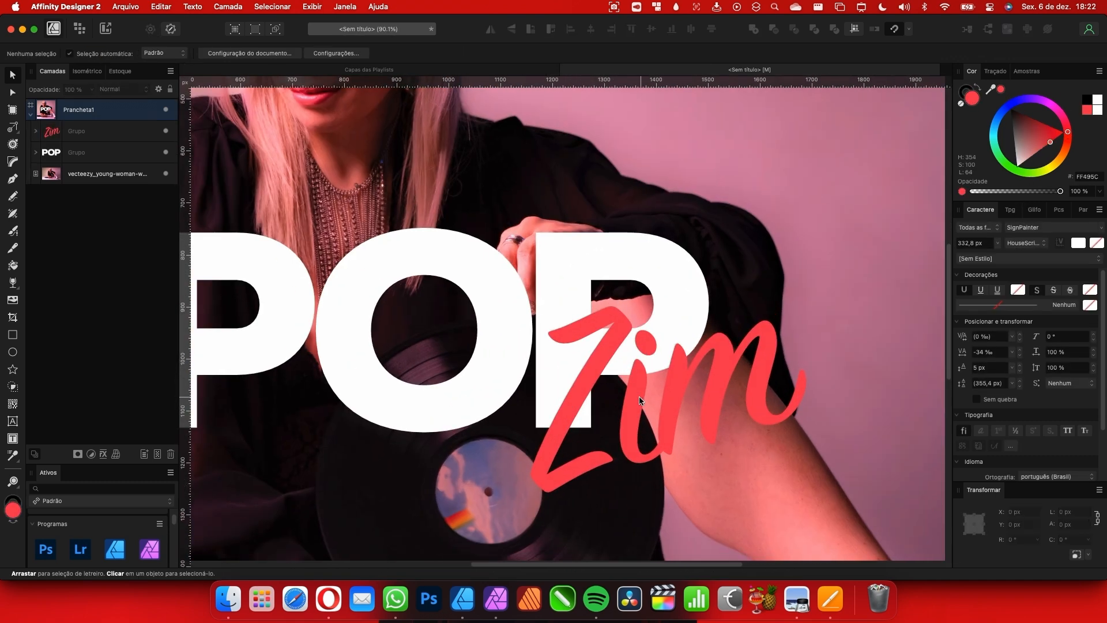
scroll(641, 396, down, 4)
scroll(641, 395, down, 1)
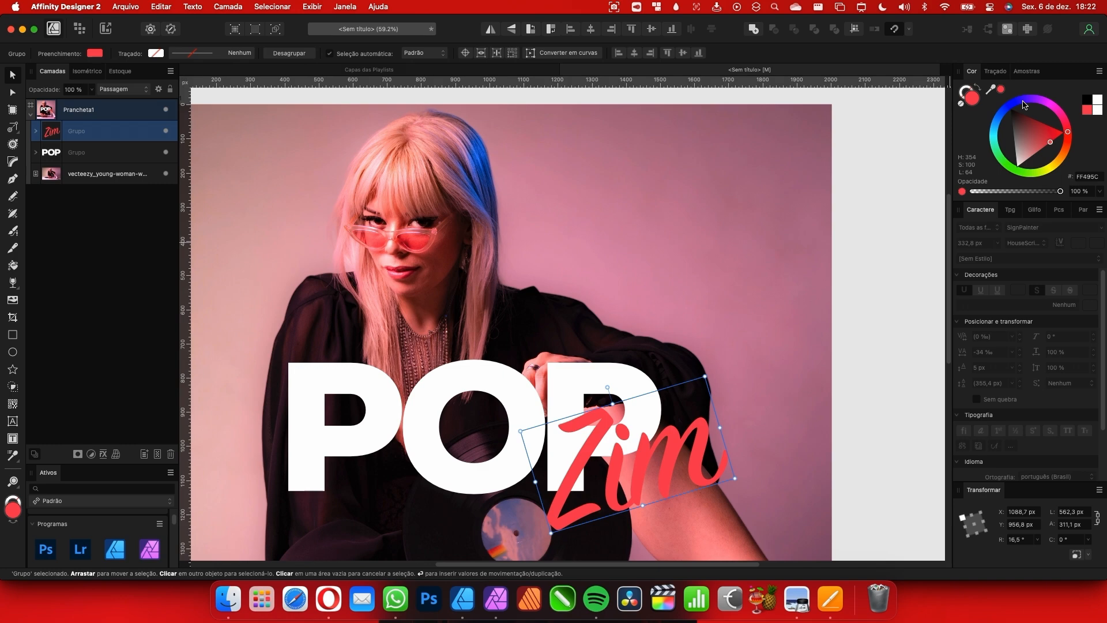
Sample the blue from the woman's hair and fill the Zim lettering with it (378BF7)
scroll(532, 192, up, 15)
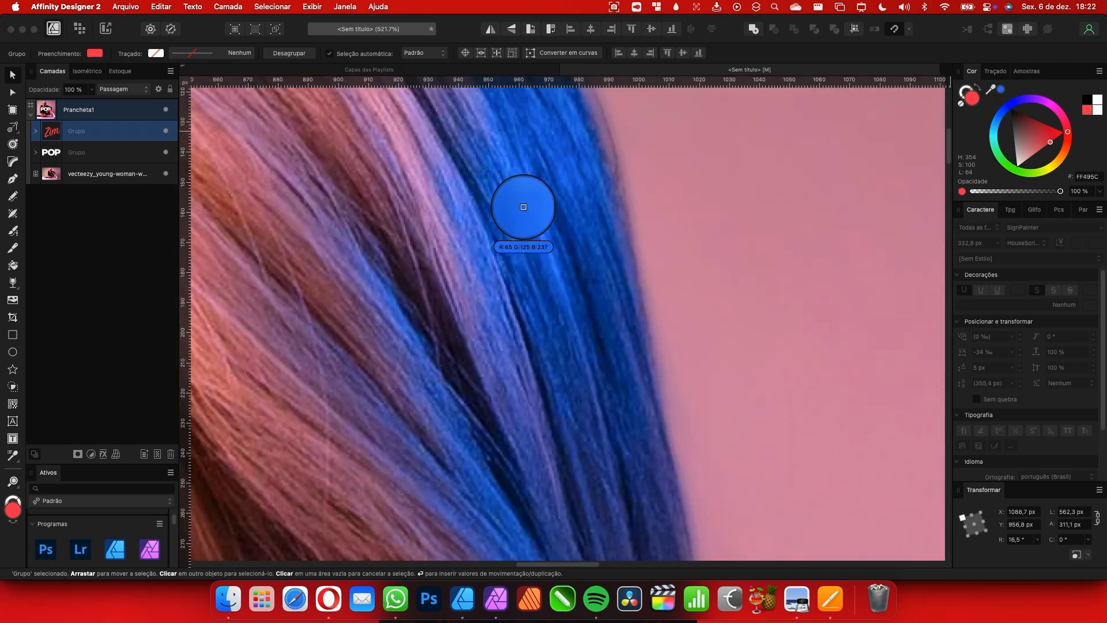
scroll(540, 266, down, 10)
scroll(542, 266, down, 10)
scroll(542, 266, right, 3)
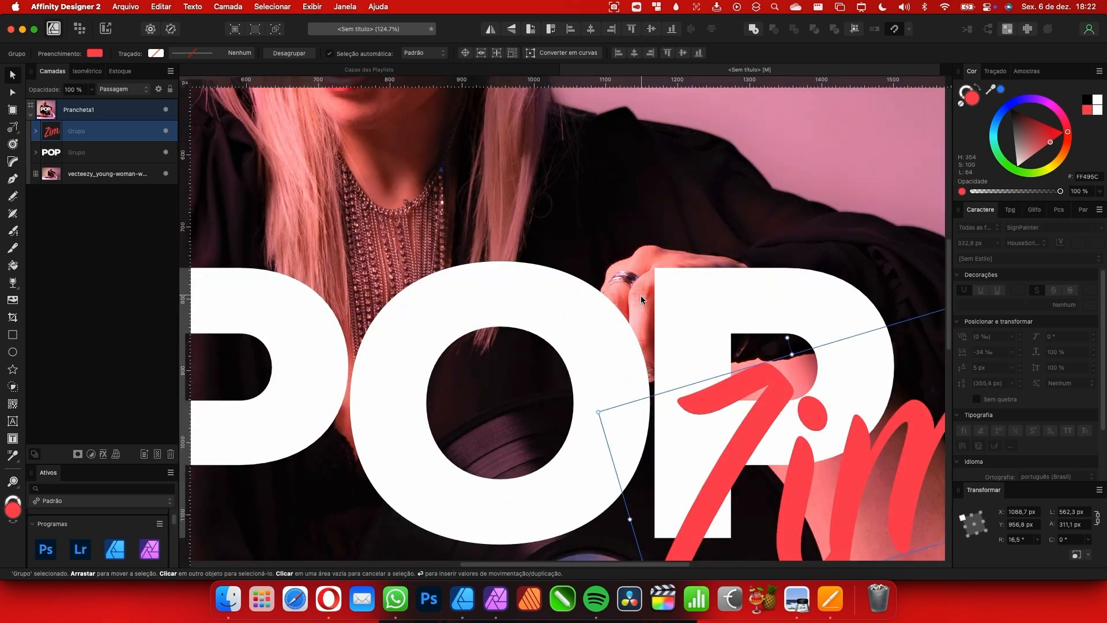
click(1001, 89)
scroll(848, 182, down, 8)
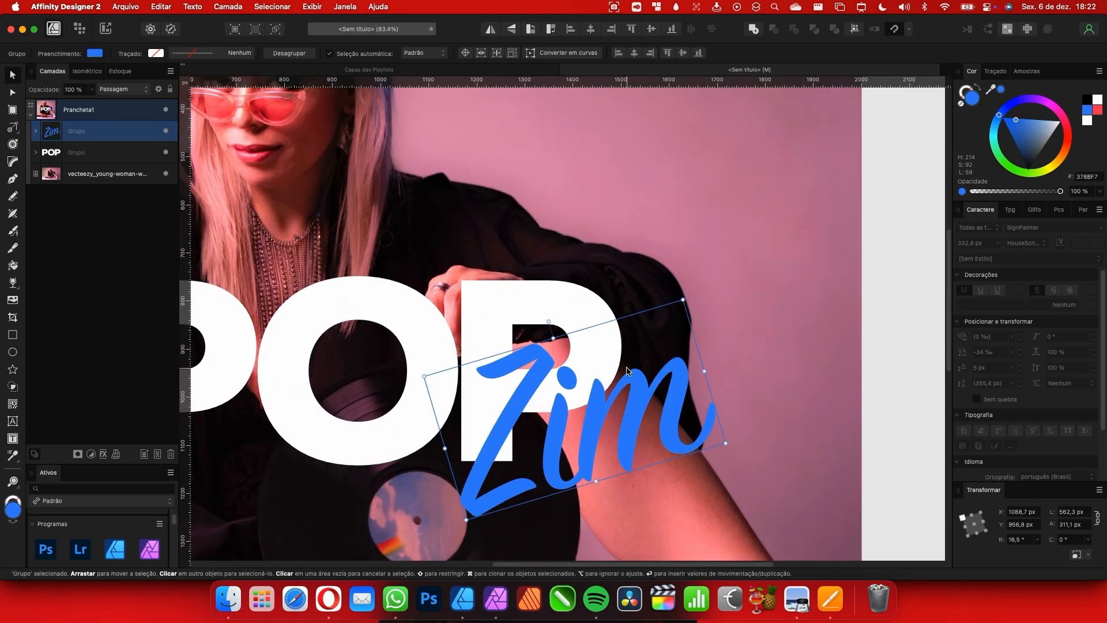
Apply a horizontal linear gradient fill across the Zim lettering, running from the m back to the Z
scroll(733, 367, up, 8)
scroll(597, 381, up, 1)
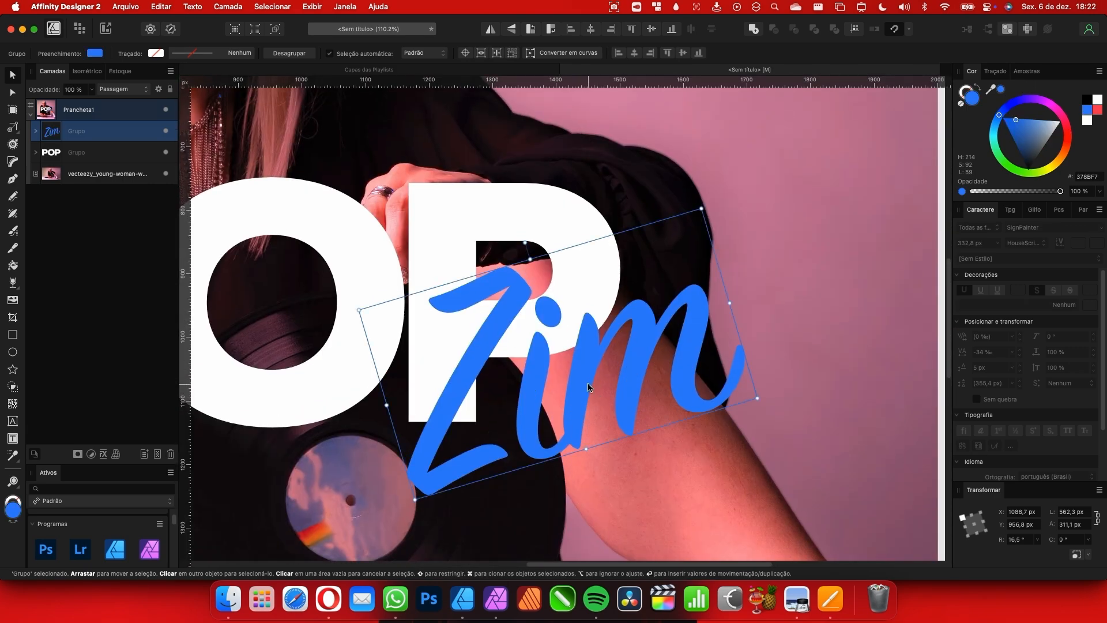
key(g)
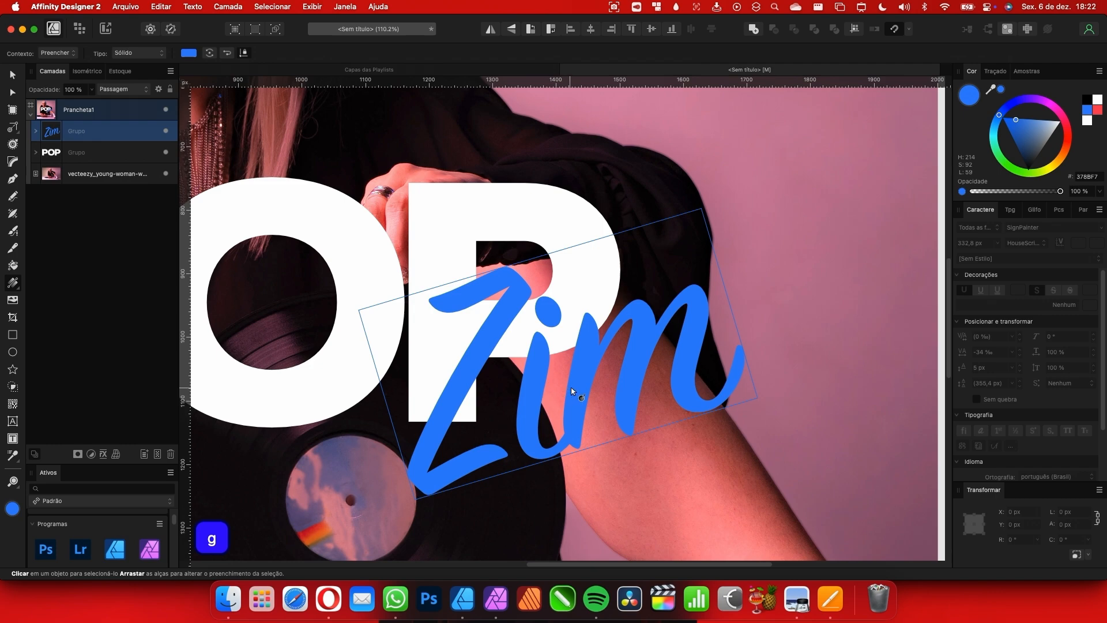
drag(627, 370, 471, 369)
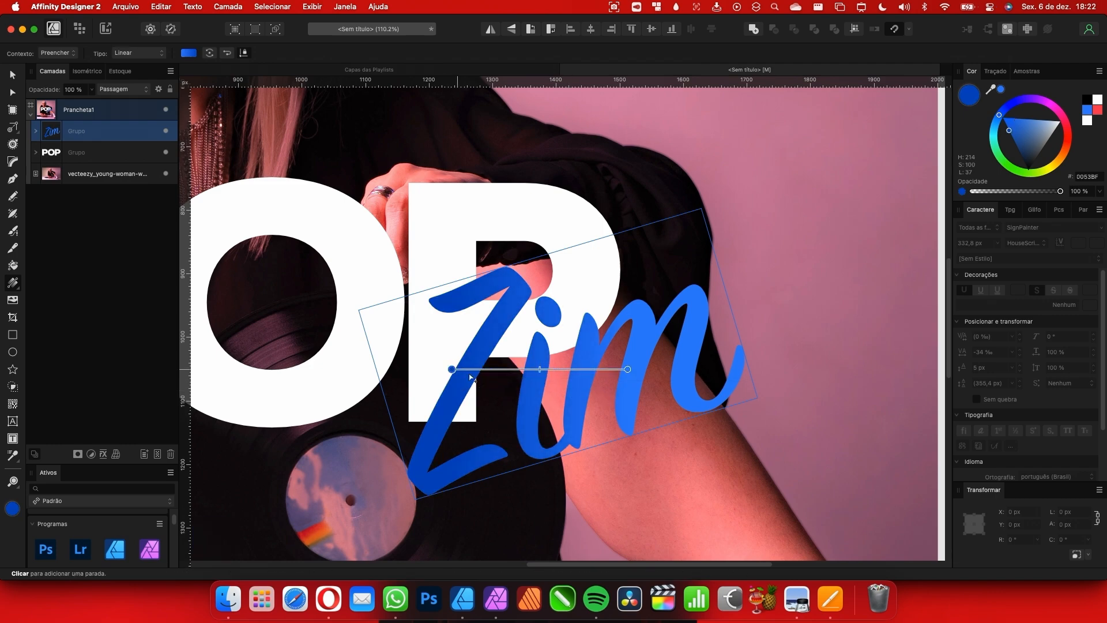
Sample the red from the sunglasses lens and apply it to the gradient end over the Z (FE6472)
scroll(455, 366, down, 2)
scroll(532, 244, up, 10)
scroll(532, 244, up, 5)
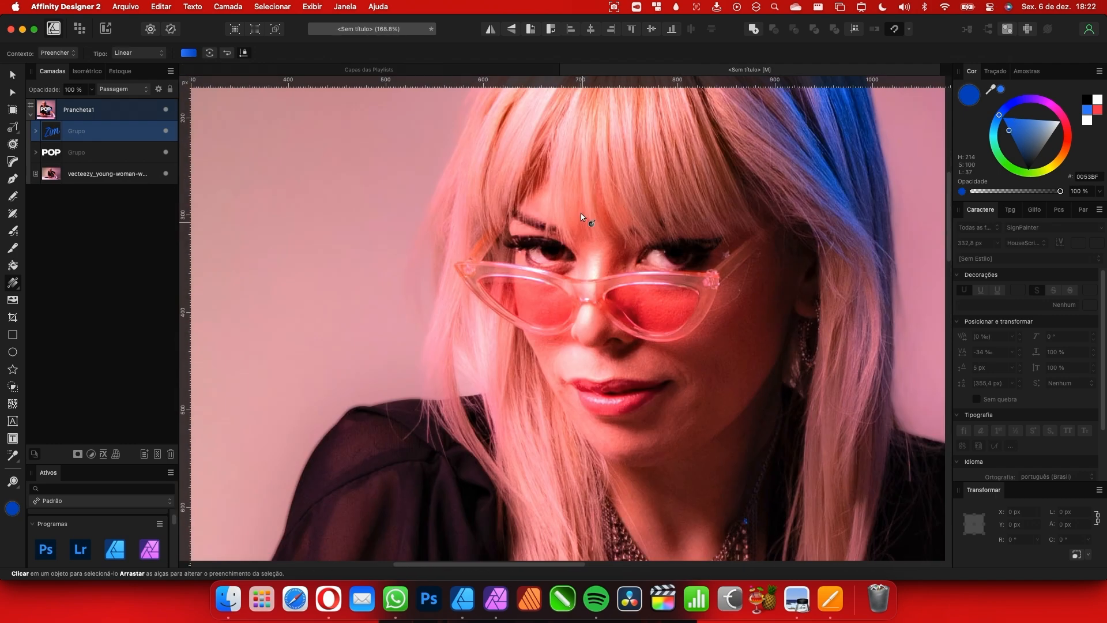
drag(991, 90, 548, 287)
scroll(483, 308, down, 5)
scroll(461, 289, down, 8)
scroll(443, 264, right, 8)
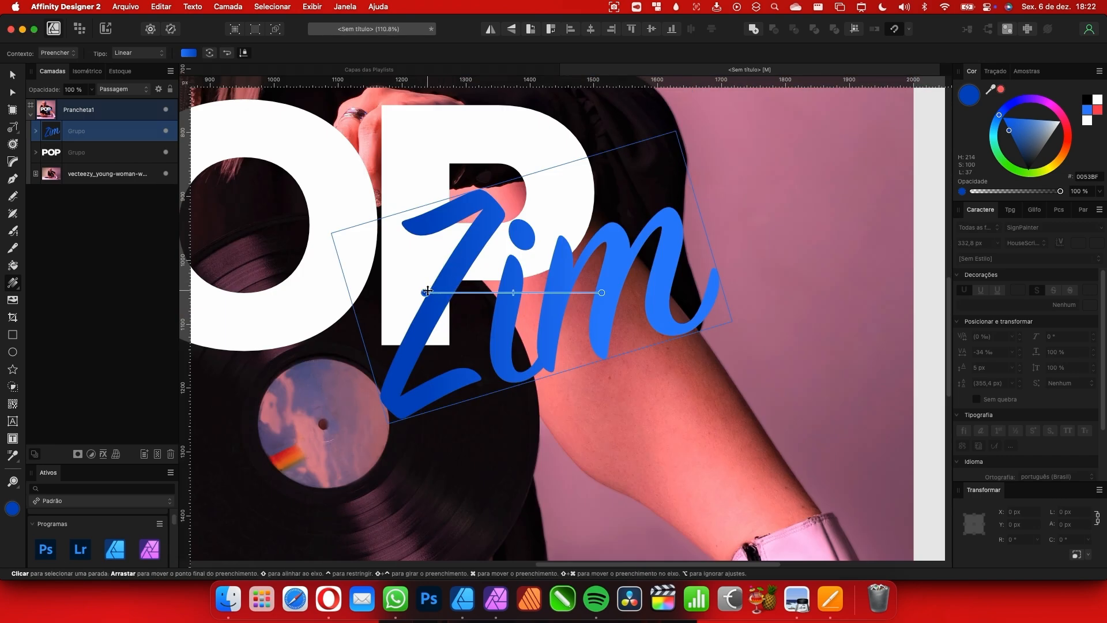
click(1001, 90)
scroll(573, 321, left, 4)
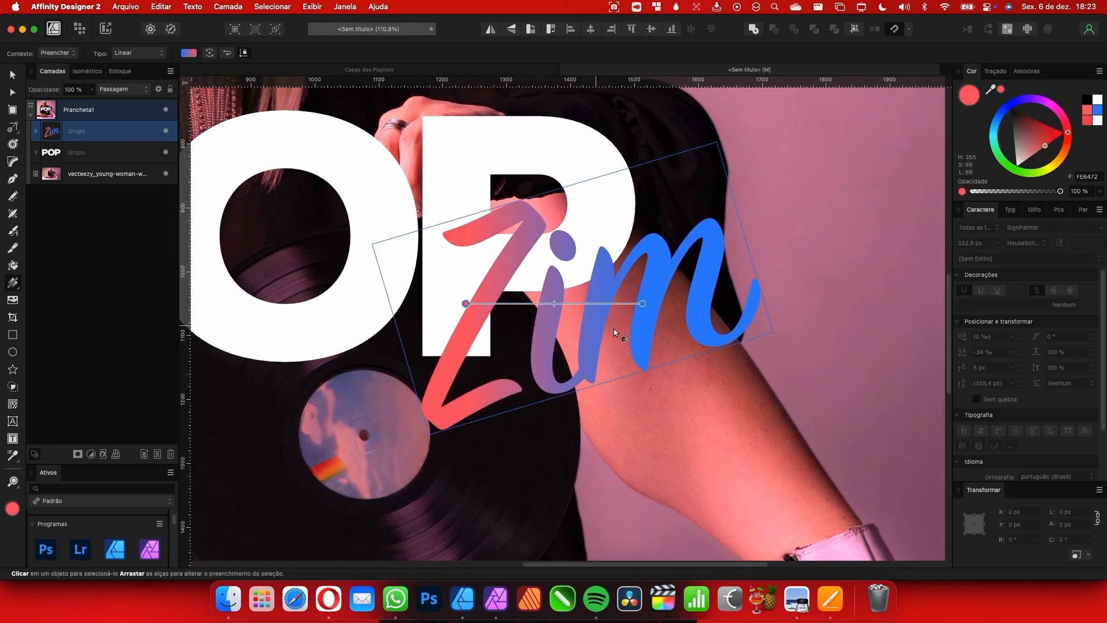
Stretch the Zim gradient outward at both ends for a softer red-to-blue blend and deselect the lettering
drag(642, 304, 678, 301)
drag(467, 303, 372, 300)
scroll(749, 422, down, 6)
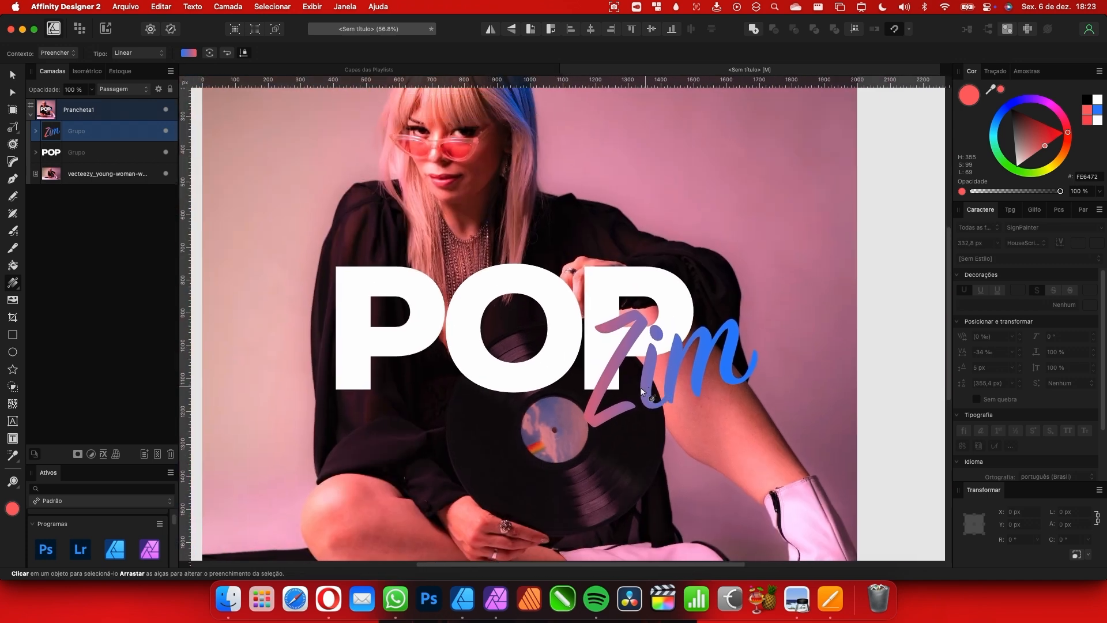
drag(559, 362, 540, 362)
scroll(714, 369, right, 1)
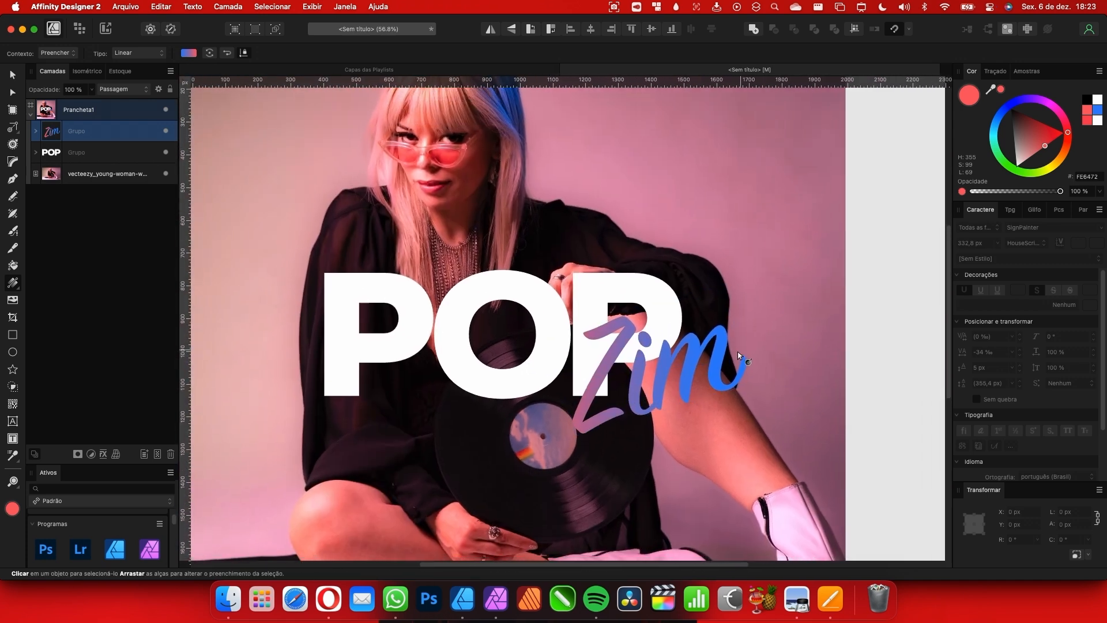
drag(698, 369, 709, 369)
scroll(799, 277, up, 2)
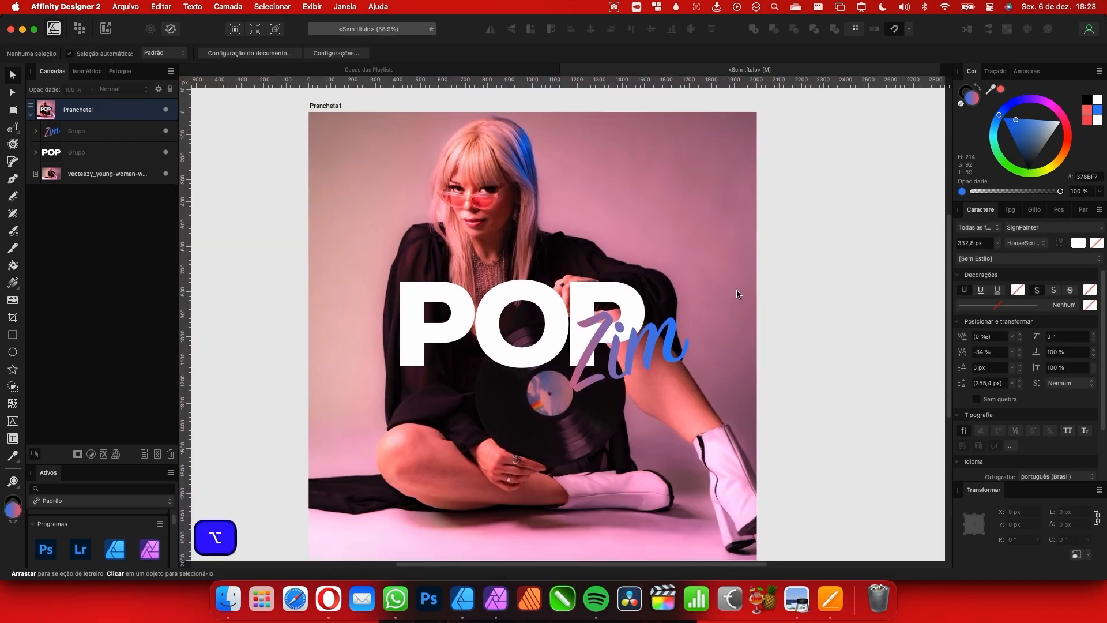
scroll(736, 289, down, 2)
scroll(610, 298, up, 1)
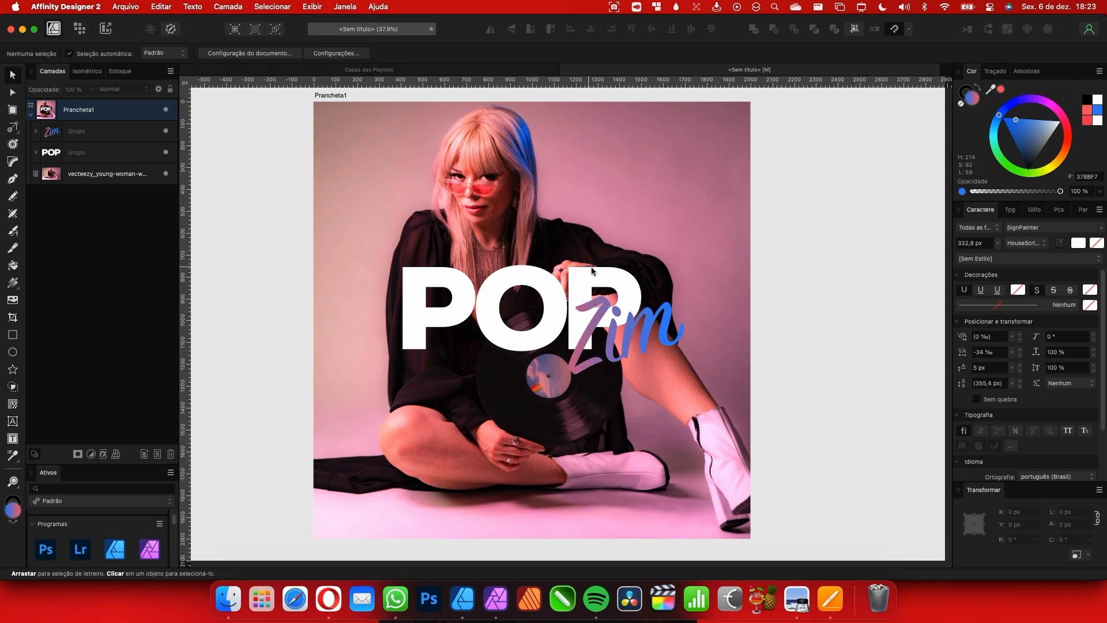
Select the Zim group and lower its colour opacity to 74 %
scroll(599, 306, up, 10)
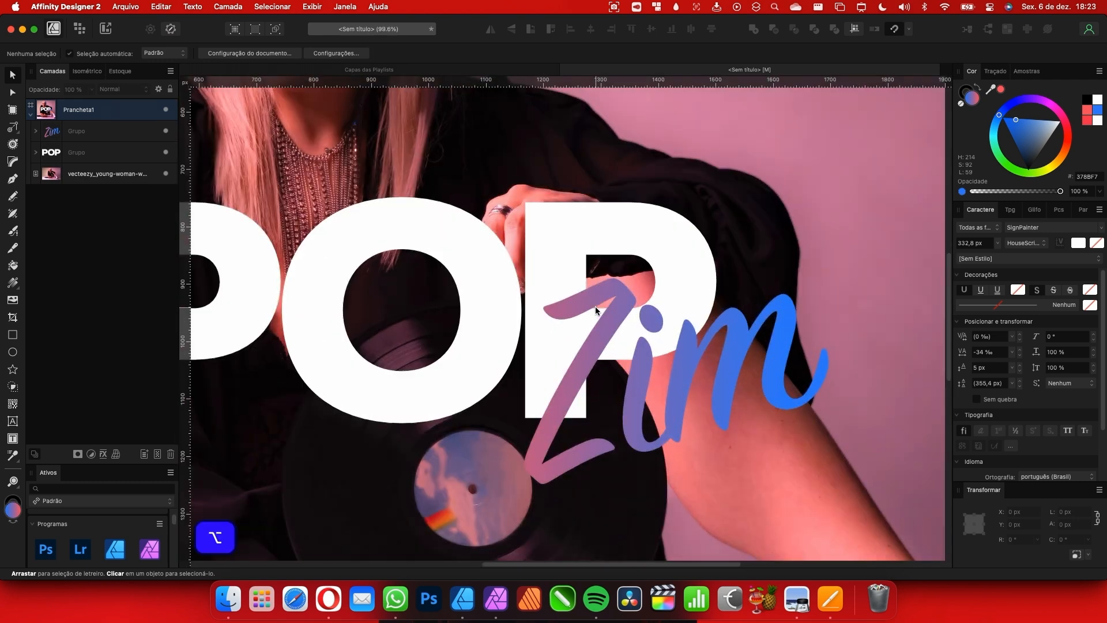
click(607, 316)
scroll(642, 314, right, 1)
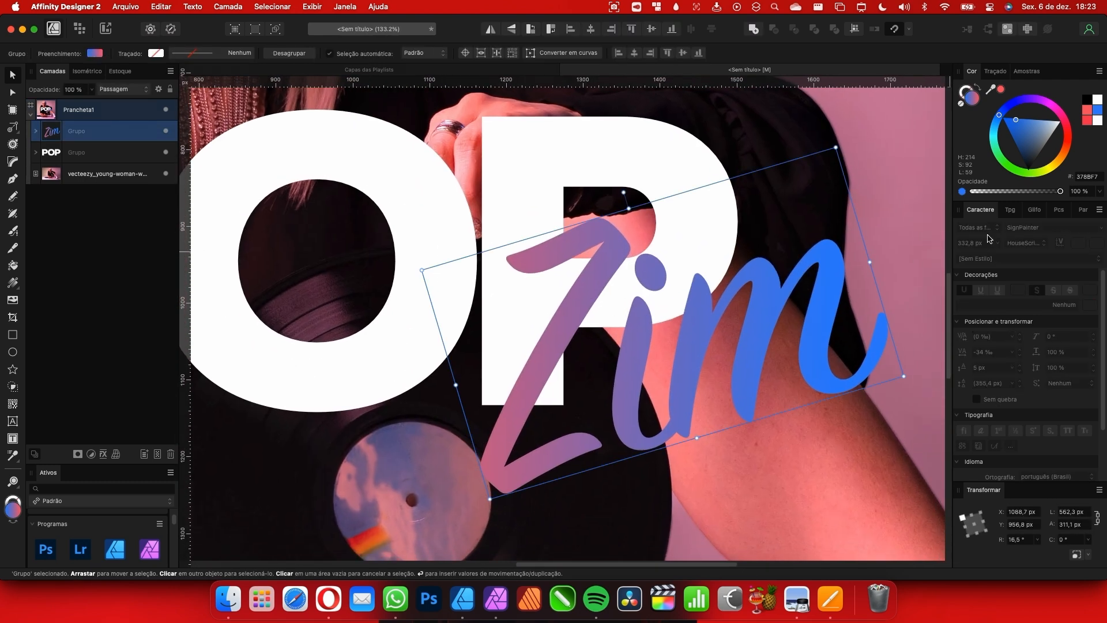
click(1037, 190)
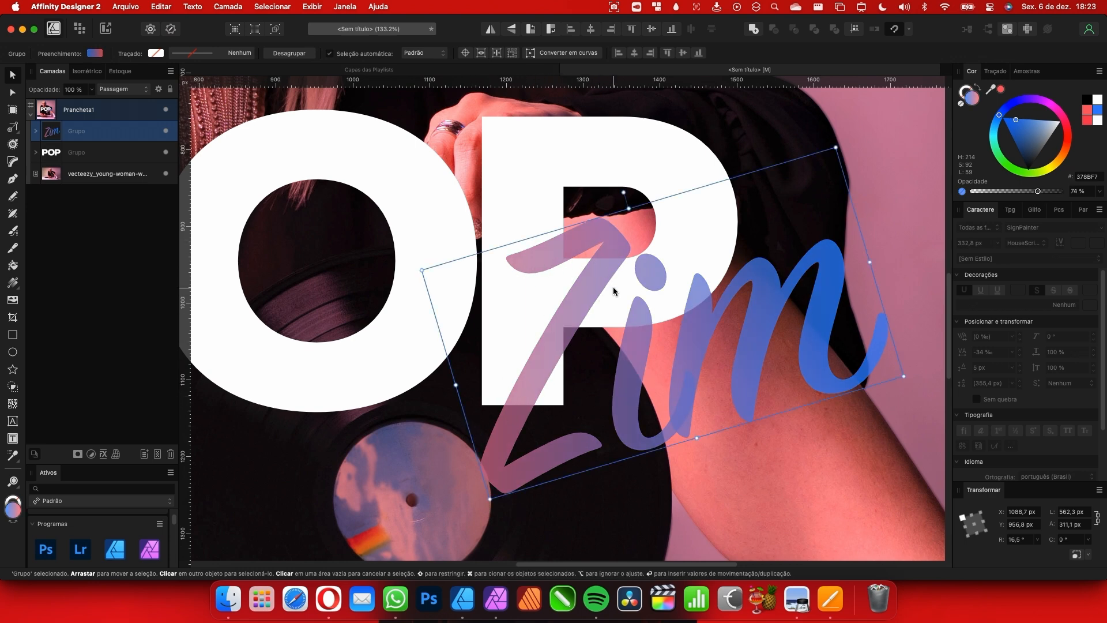
Shift the Zim group slightly across the last P and rotate it to about 20.3°
drag(583, 285, 604, 279)
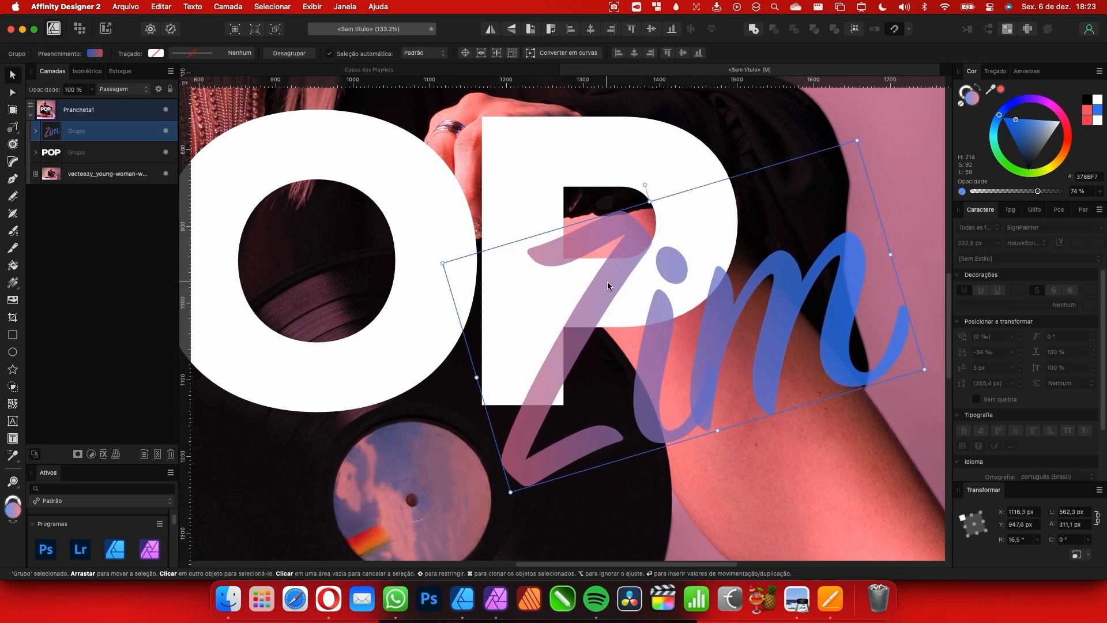
scroll(604, 279, right, 1)
scroll(604, 278, down, 1)
drag(608, 171, 606, 169)
key(super+q)
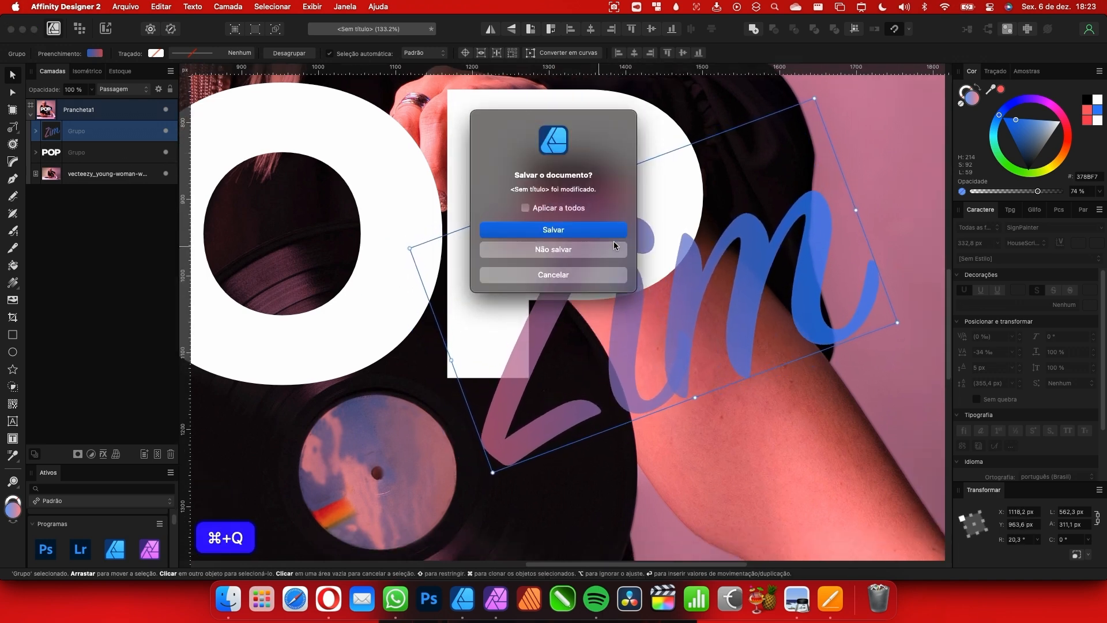
click(599, 275)
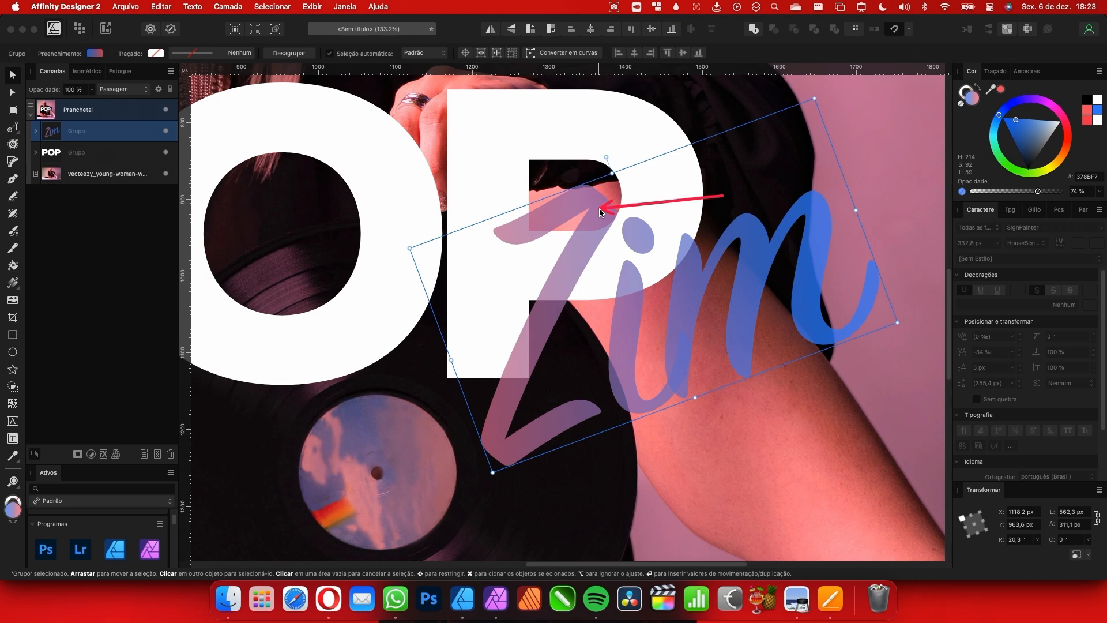
key(Escape)
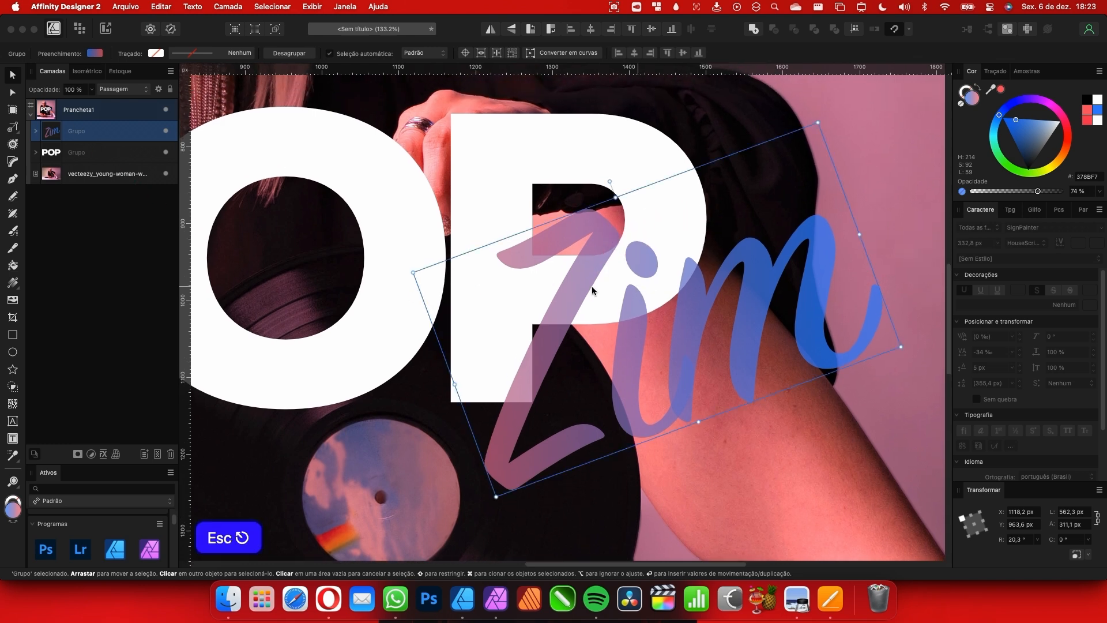
scroll(597, 281, down, 3)
scroll(634, 340, up, 4)
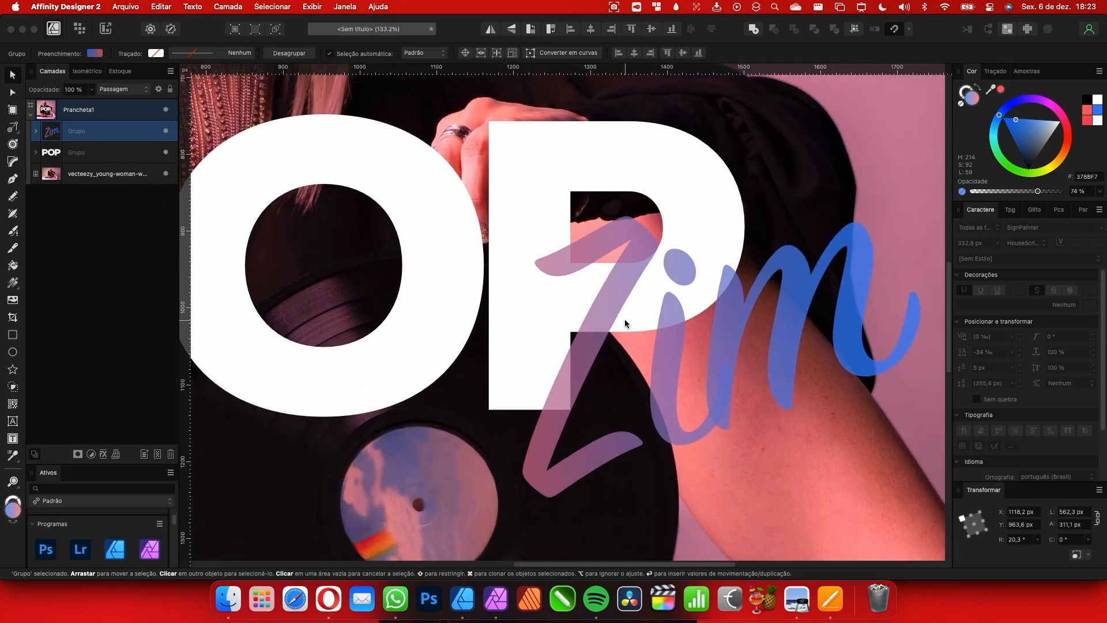
scroll(615, 285, up, 6)
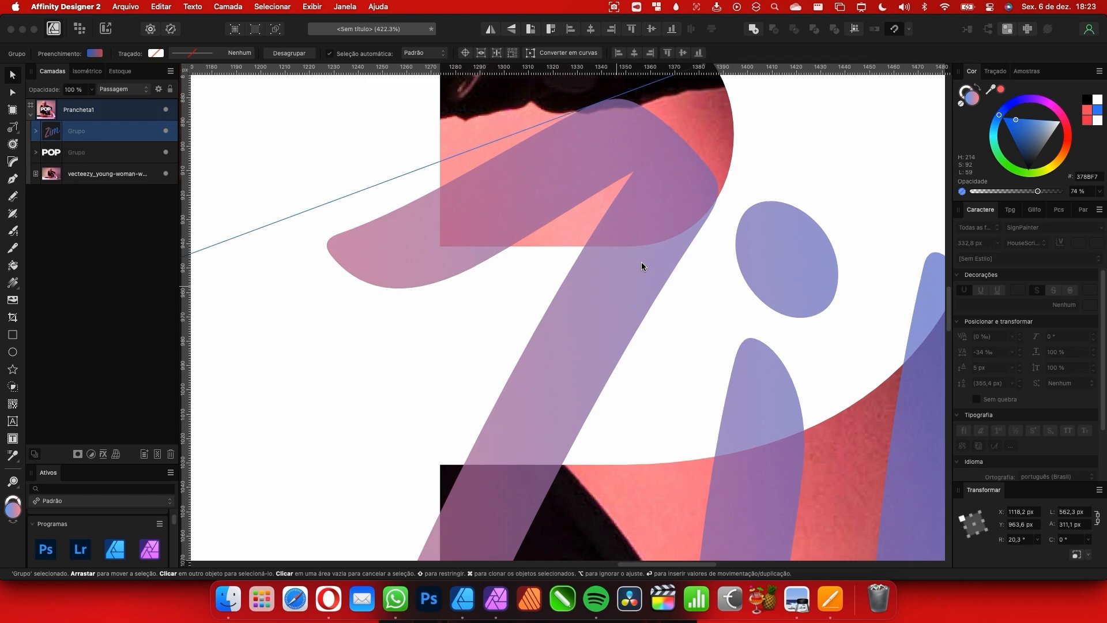
Draw a four-sided Pen outline about 127 × 128 px around the Z's diagonal stroke where it crosses the last P
scroll(636, 278, down, 7)
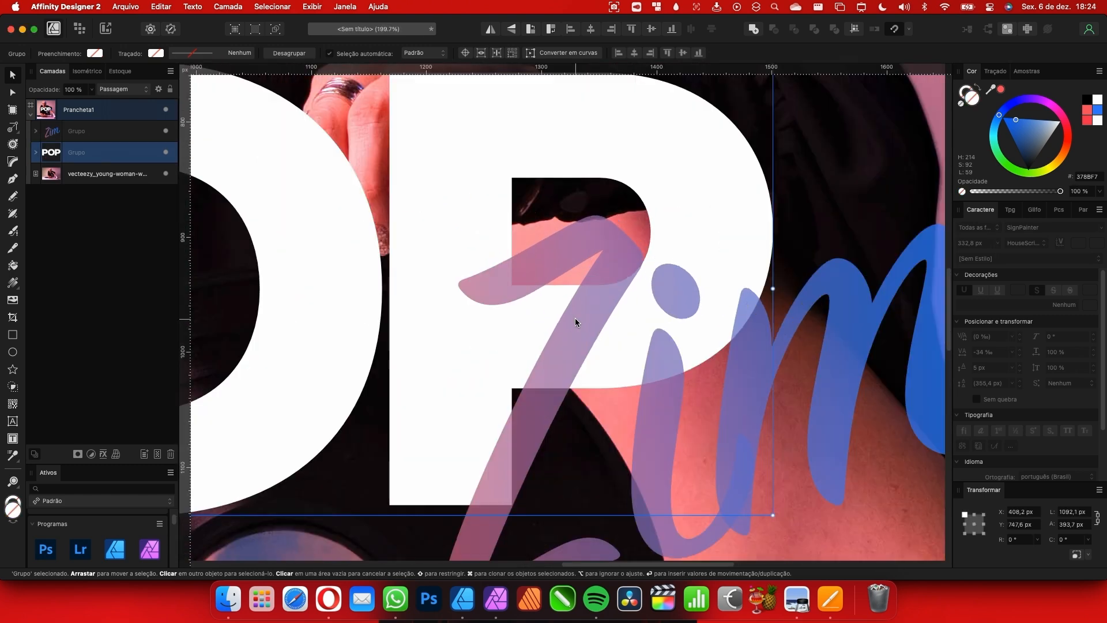
key(p)
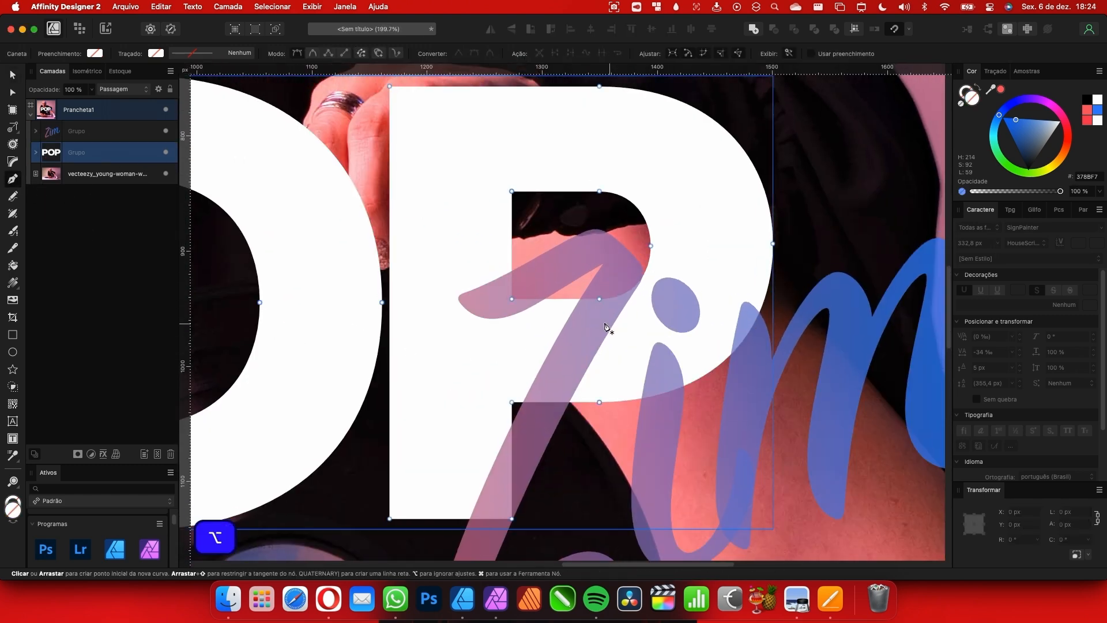
scroll(613, 328, up, 5)
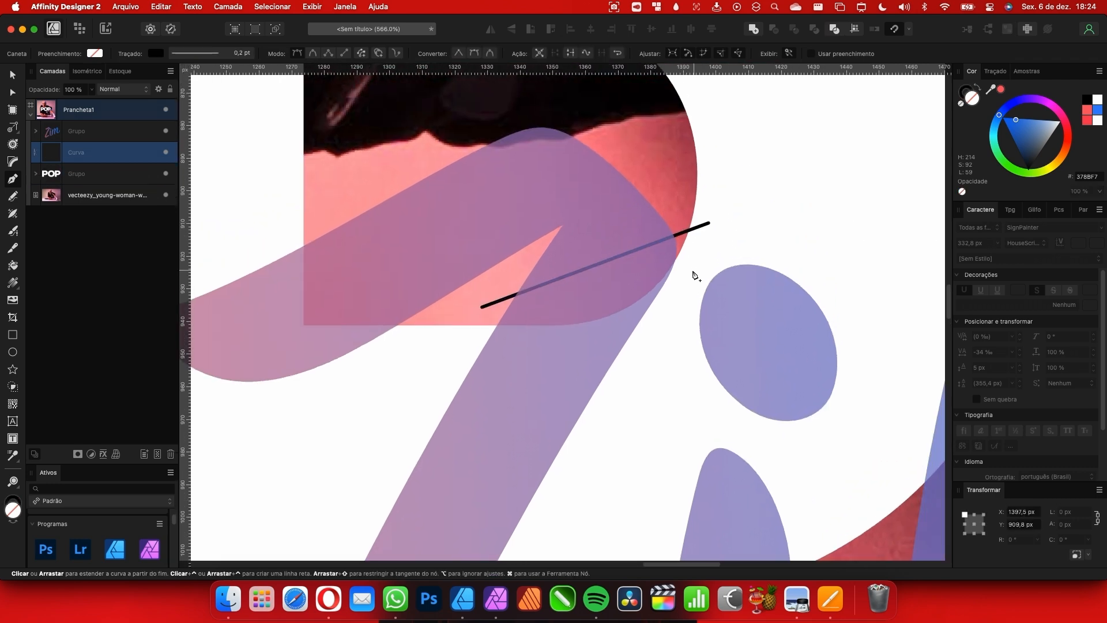
scroll(550, 284, up, 2)
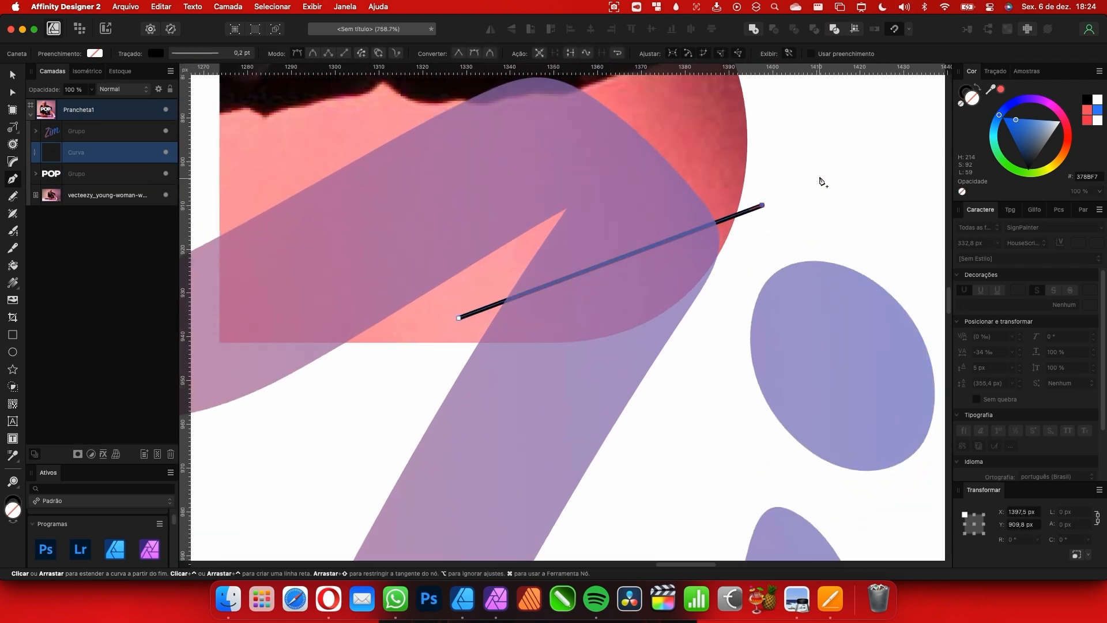
scroll(646, 289, down, 4)
scroll(711, 242, down, 3)
click(696, 352)
click(570, 358)
scroll(578, 304, up, 2)
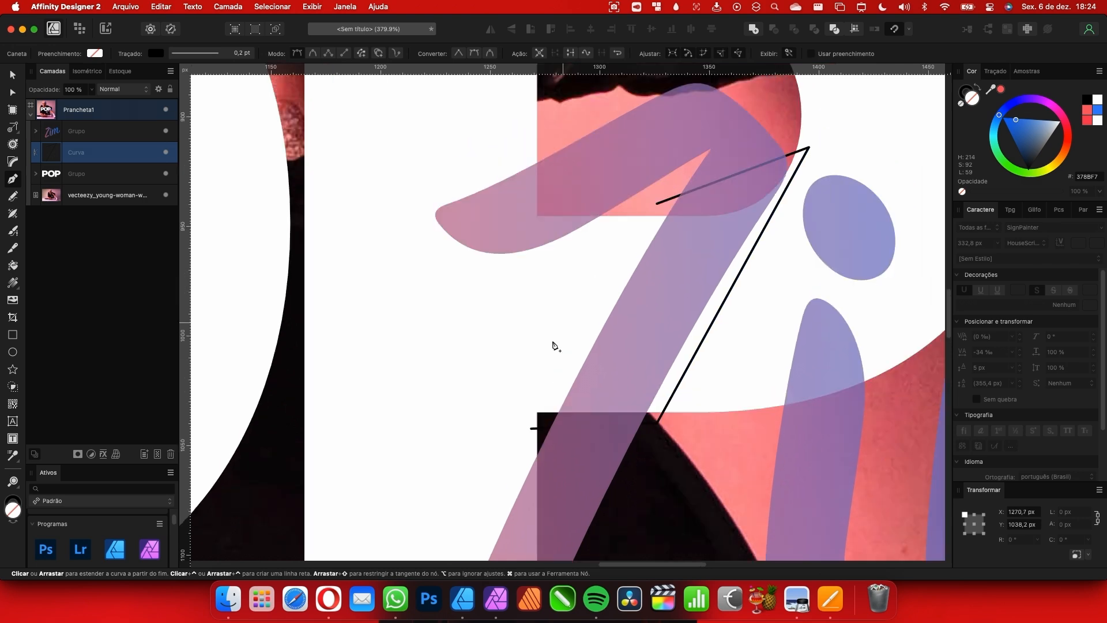
click(519, 451)
scroll(608, 349, down, 2)
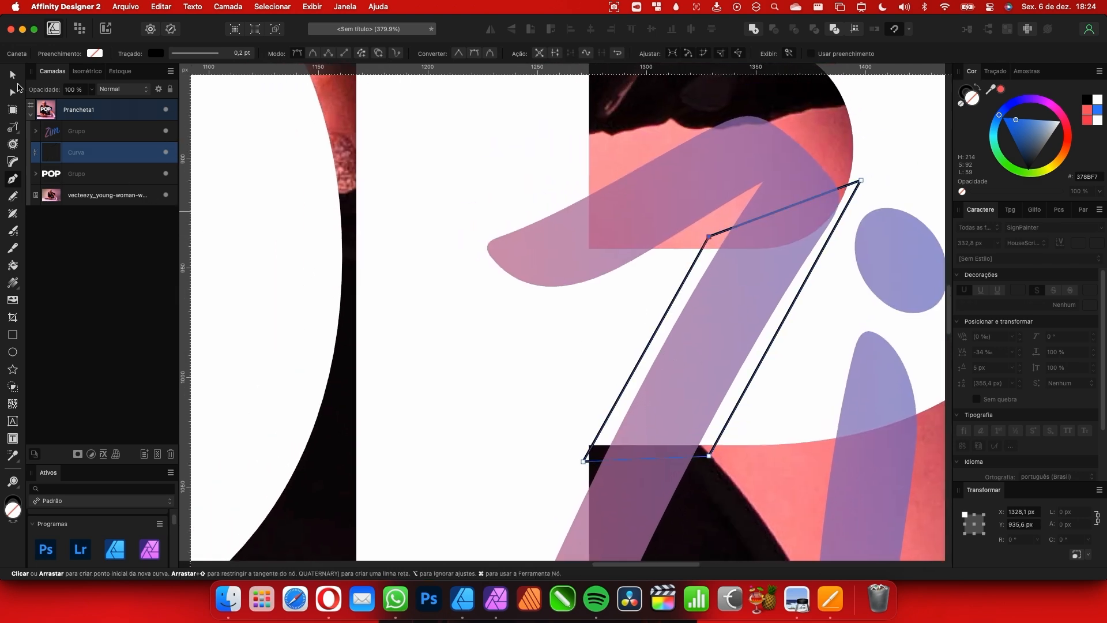
key(v)
scroll(734, 216, down, 3)
scroll(669, 267, up, 3)
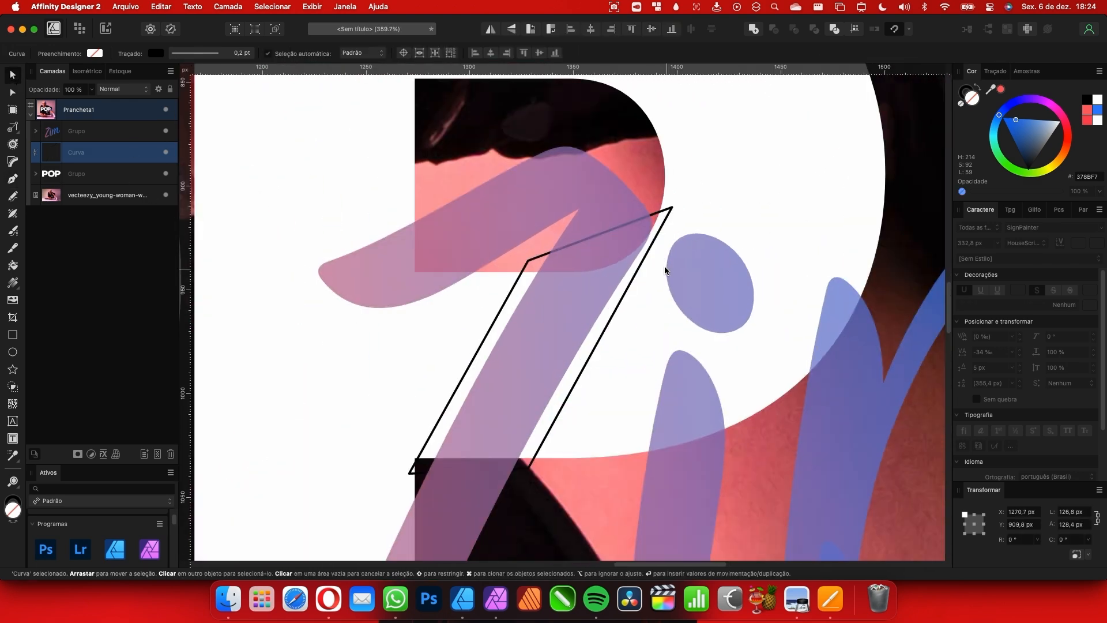
Ungroup the POP lettering and duplicate the last P
scroll(726, 253, down, 2)
click(736, 244)
scroll(715, 282, up, 1)
key(super+shift+g)
click(793, 207)
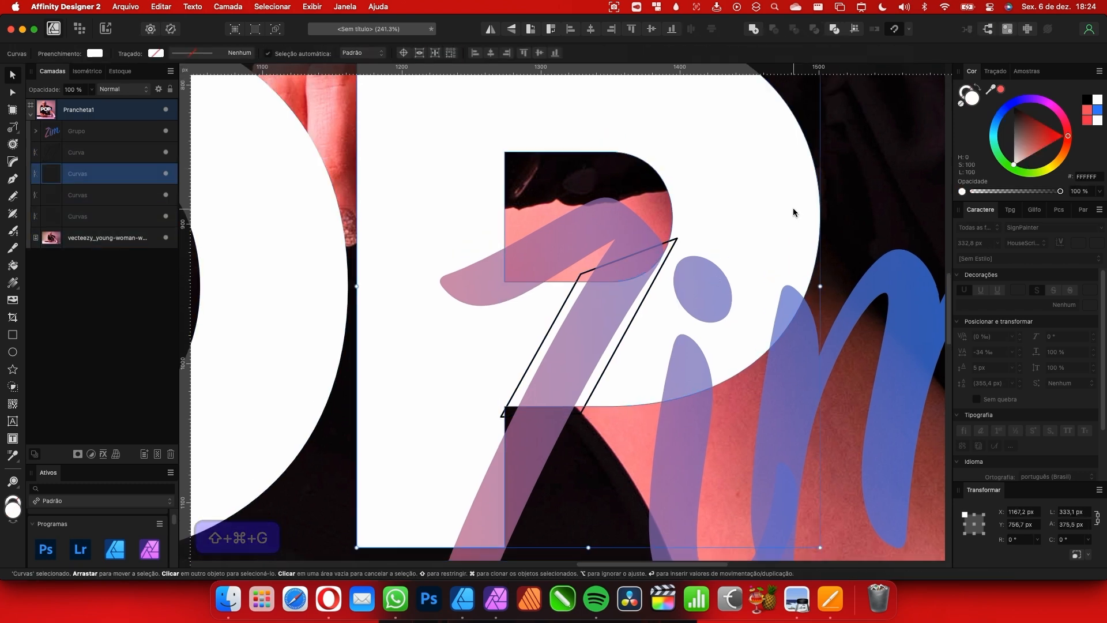
key(super+j)
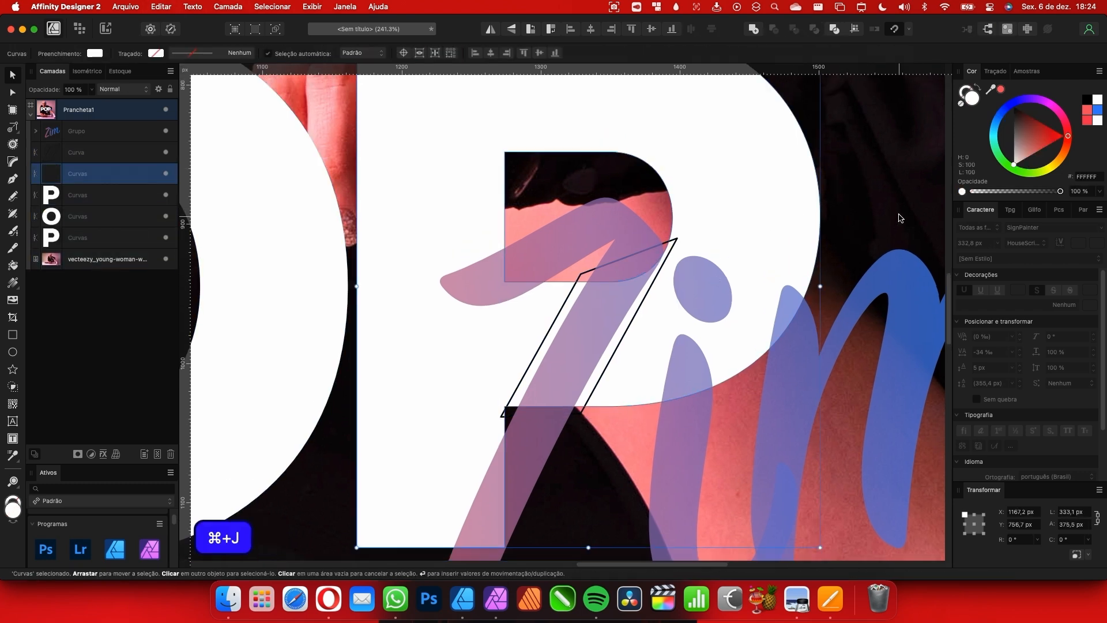
Intersect the duplicated P with the four-sided Pen outline, leaving only the diagonal strip
shift+click(634, 318)
scroll(634, 318, up, 1)
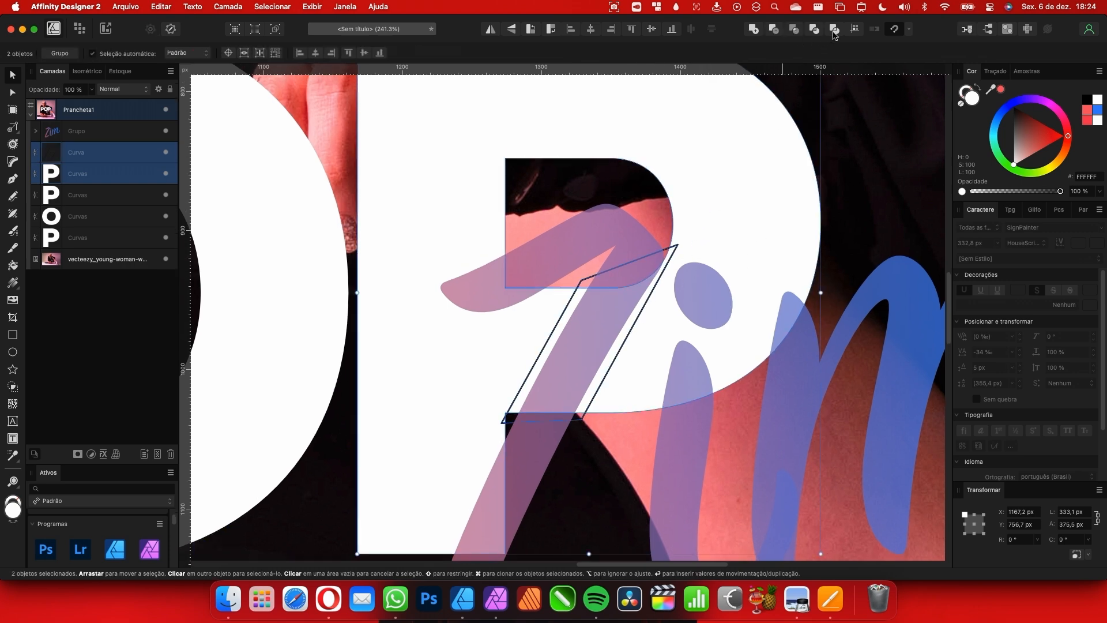
click(798, 32)
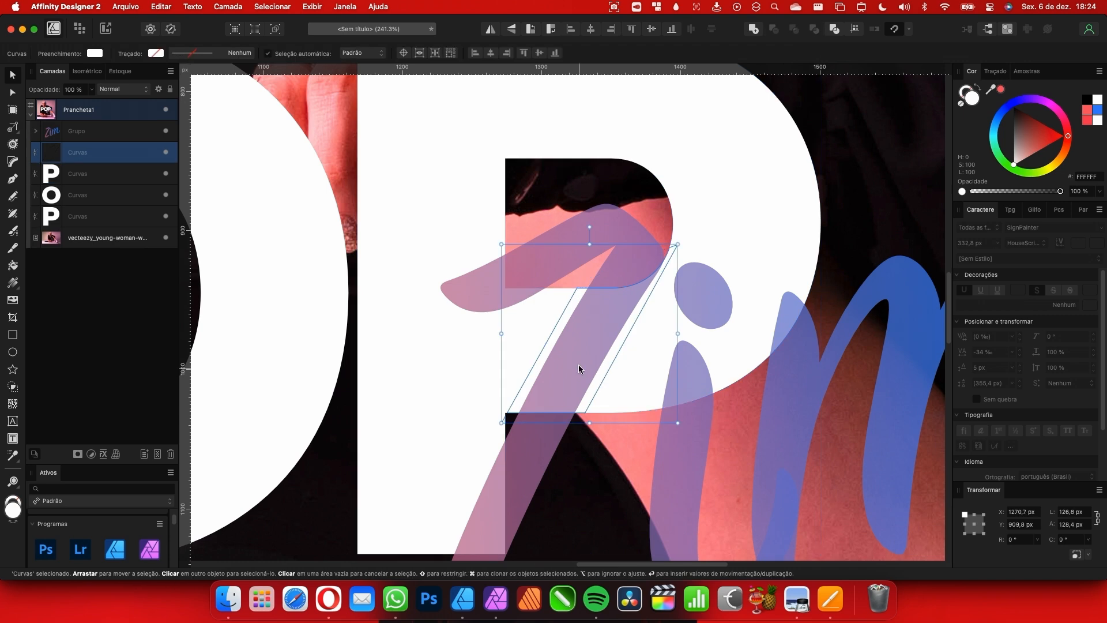
scroll(635, 271, up, 3)
scroll(640, 311, down, 8)
Raise the Zim group's colour opacity to 100 % and deselect the lettering
click(686, 314)
scroll(689, 317, down, 1)
scroll(689, 316, right, 1)
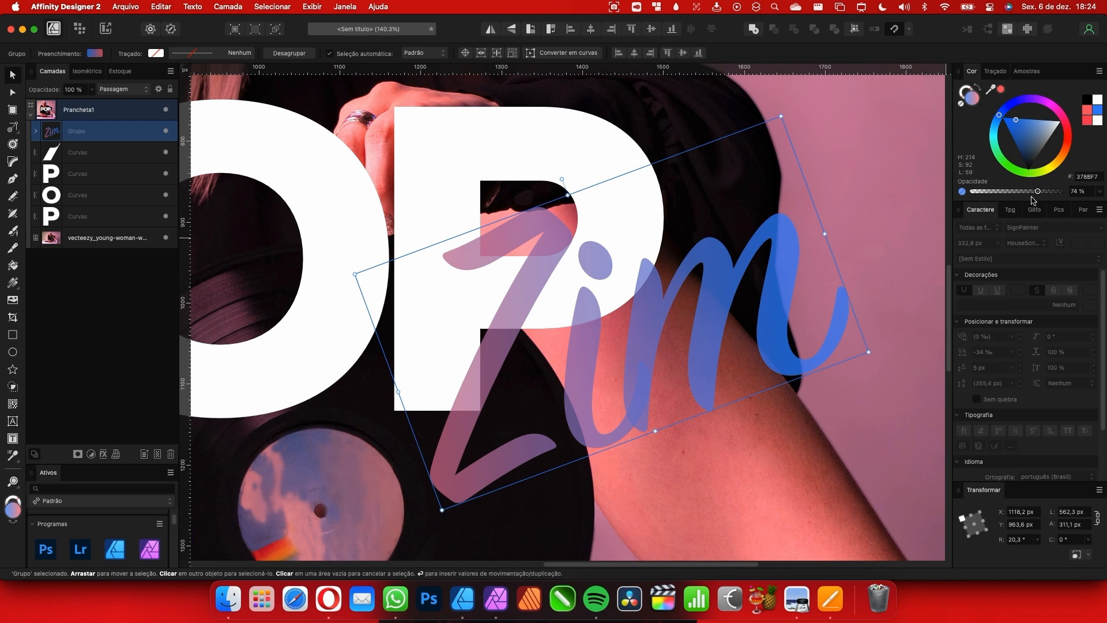
drag(1037, 191, 1060, 191)
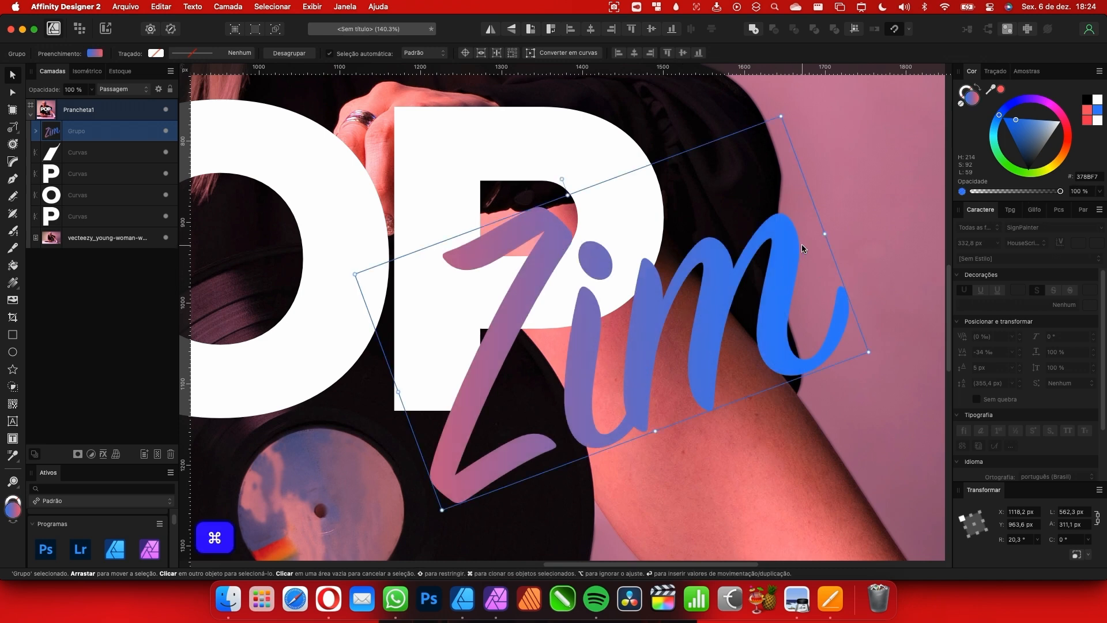
key(super+Return)
scroll(724, 194, up, 1)
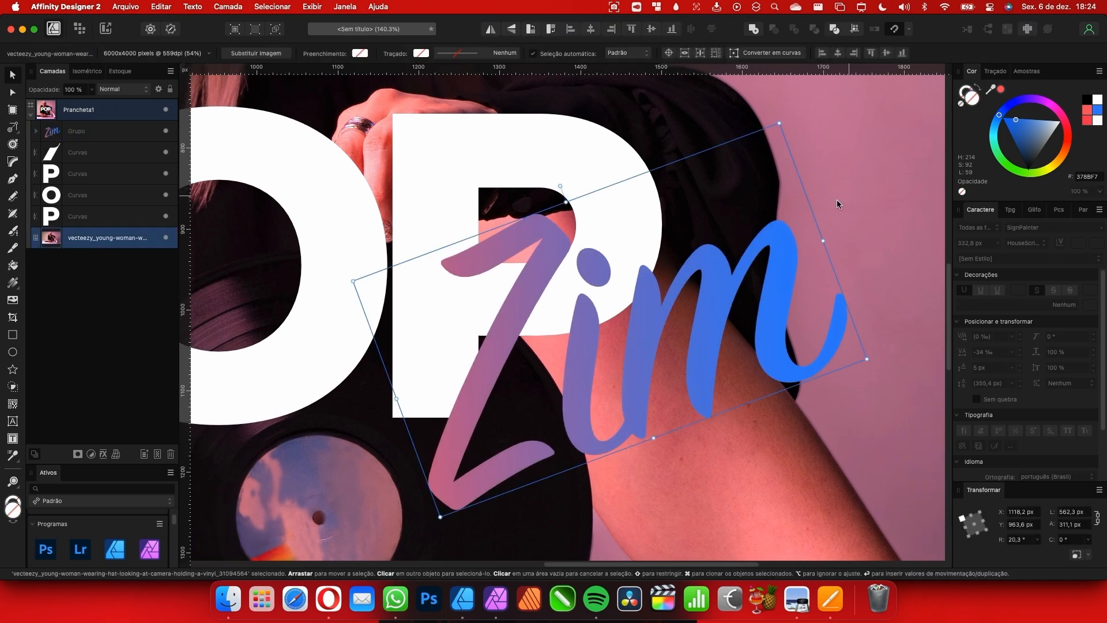
click(848, 194)
Fill the diagonal strip on the last P with salmon pink F38D8D
scroll(567, 293, up, 8)
click(567, 296)
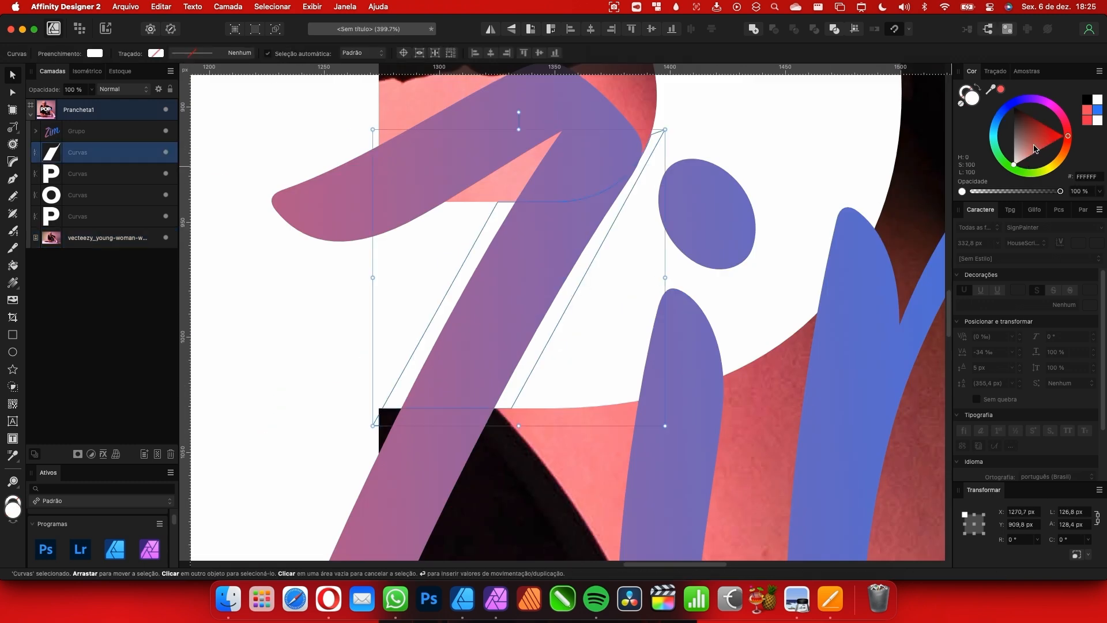
drag(1035, 145, 1033, 151)
scroll(627, 311, down, 3)
drag(655, 330, 389, 345)
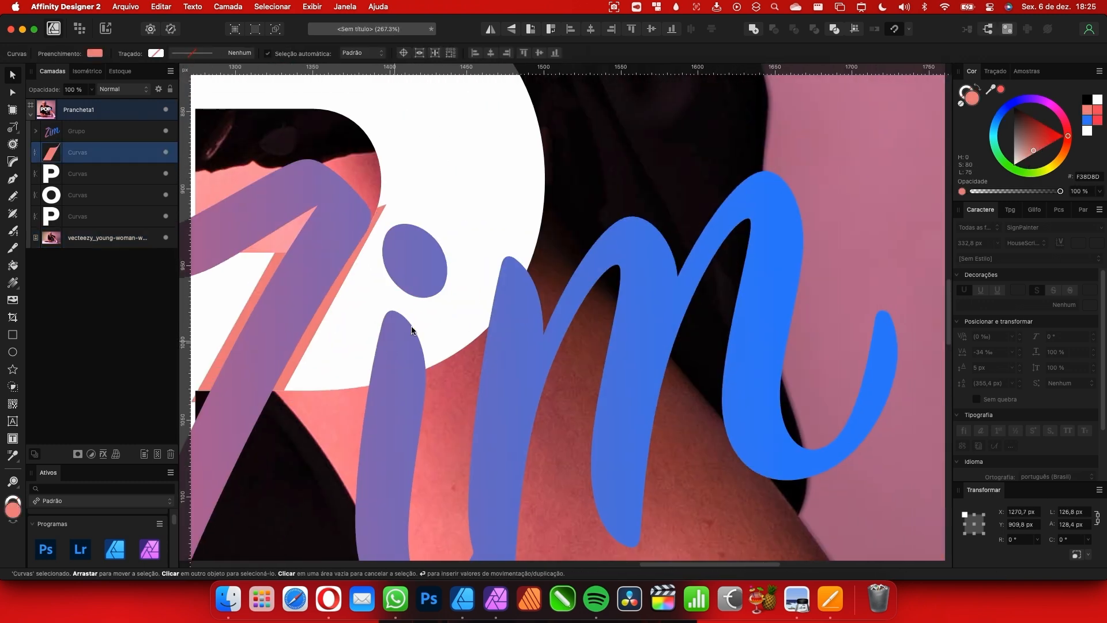
click(551, 272)
scroll(551, 272, down, 3)
scroll(499, 308, up, 3)
Bring the salmon strip in front of the Zim group and subtract it from the lettering
click(499, 308)
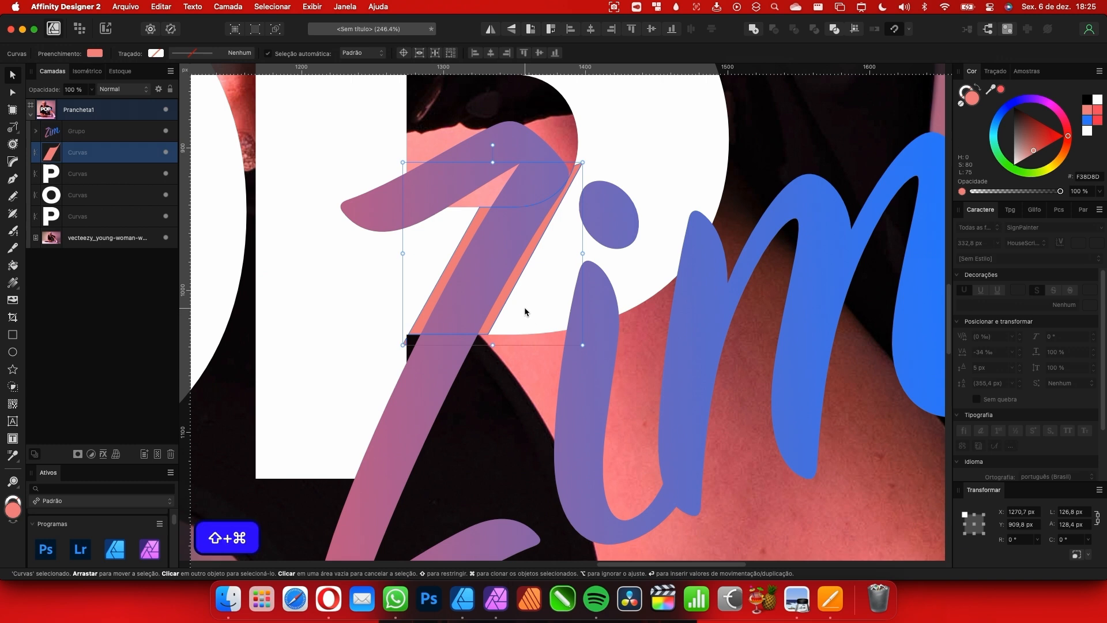
key(super+shift+bracketright)
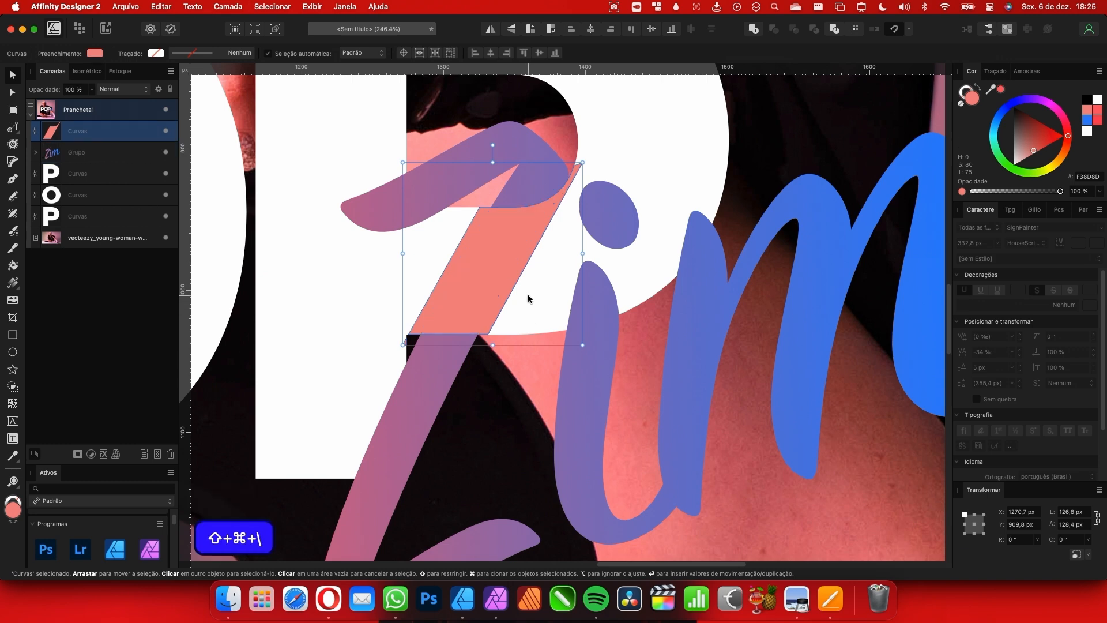
scroll(415, 359, left, 1)
scroll(537, 302, up, 2)
scroll(440, 265, down, 3)
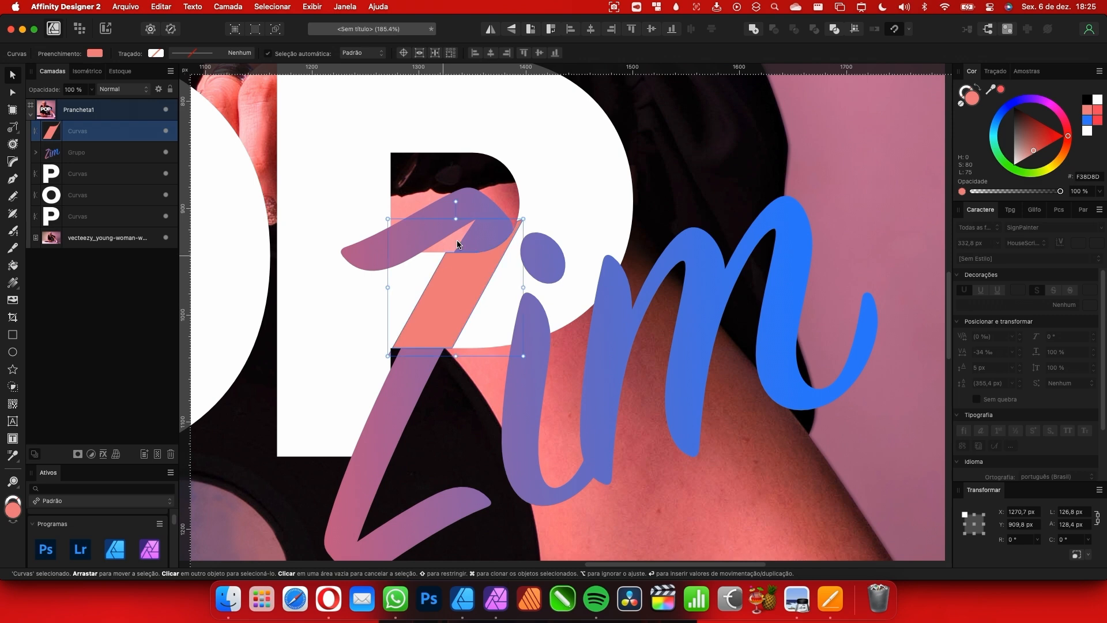
shift+click(528, 375)
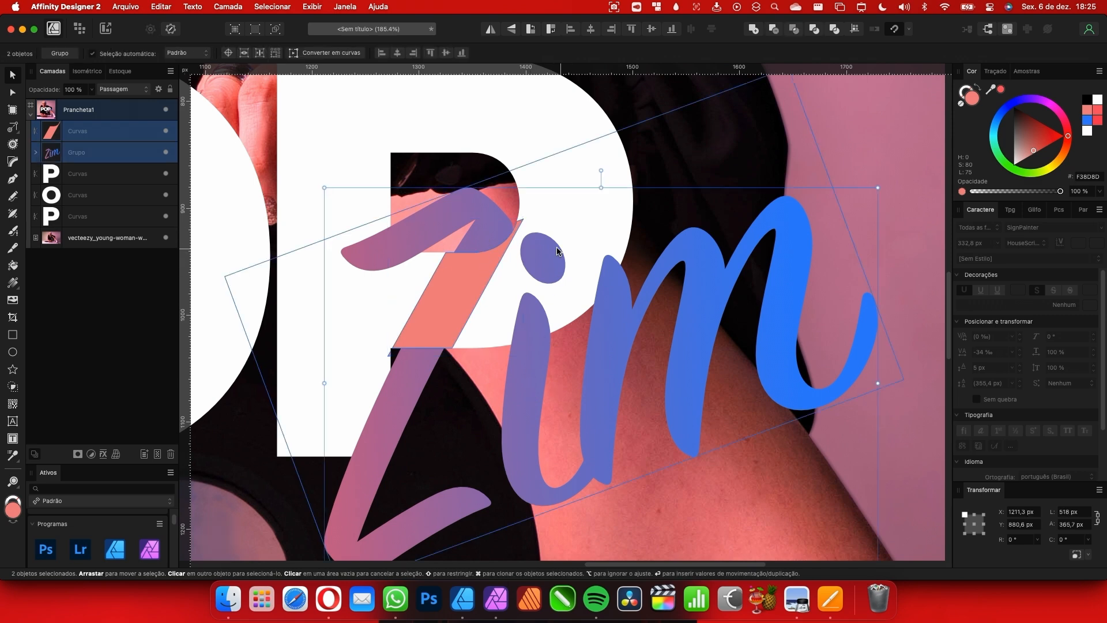
click(774, 30)
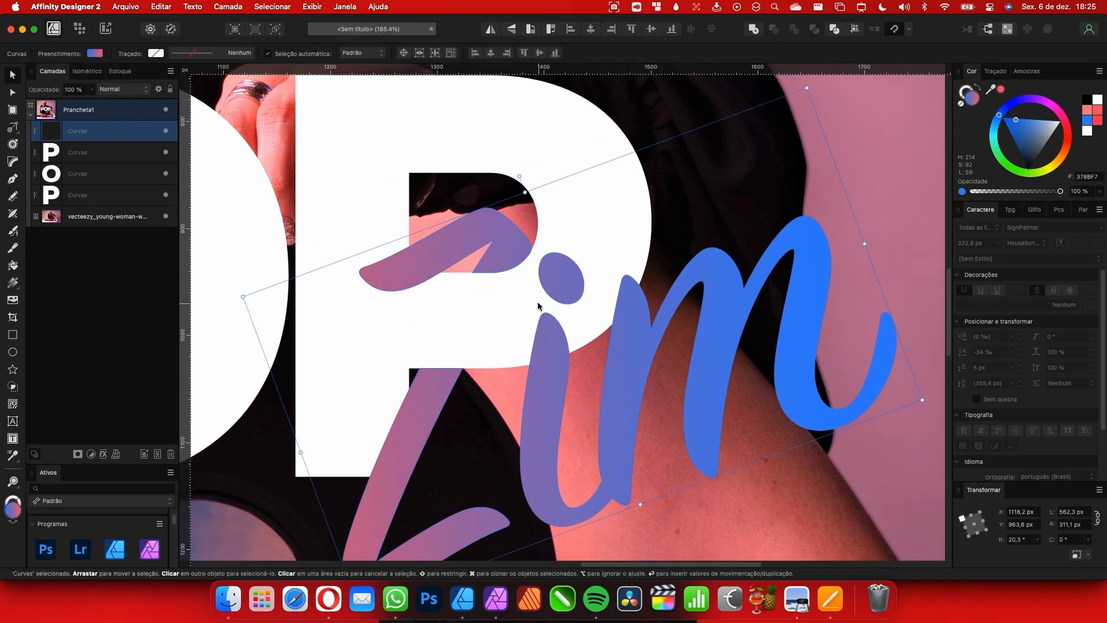
scroll(523, 335, up, 2)
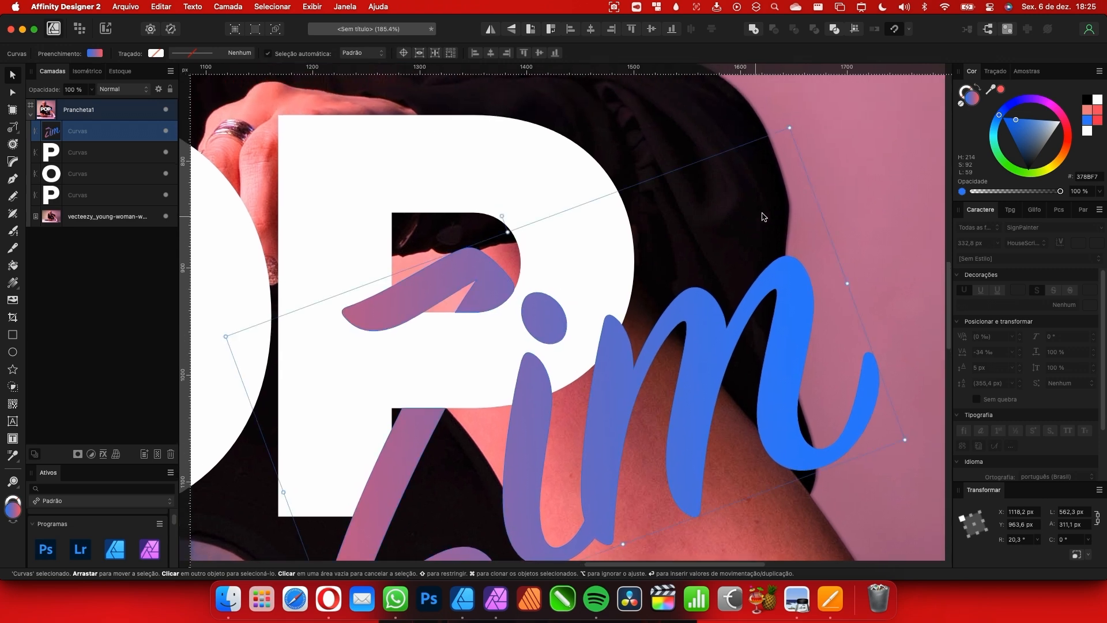
click(749, 222)
Examine how the cut Z weaves behind and in front of the last P, checking both cut edges
scroll(547, 331, down, 6)
scroll(603, 340, left, 3)
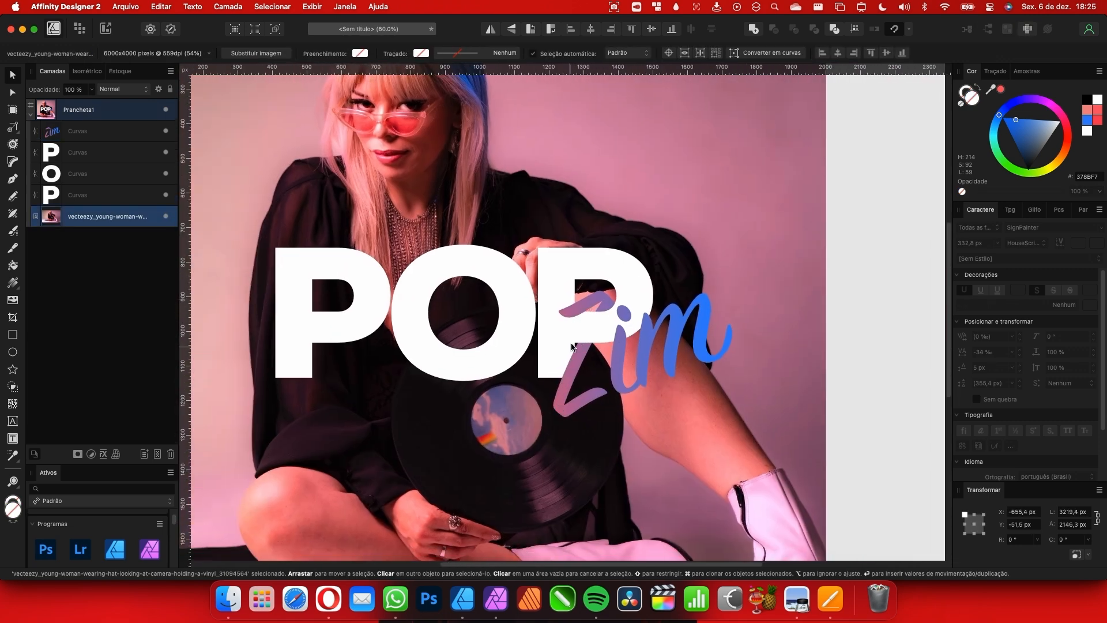
scroll(635, 348, up, 6)
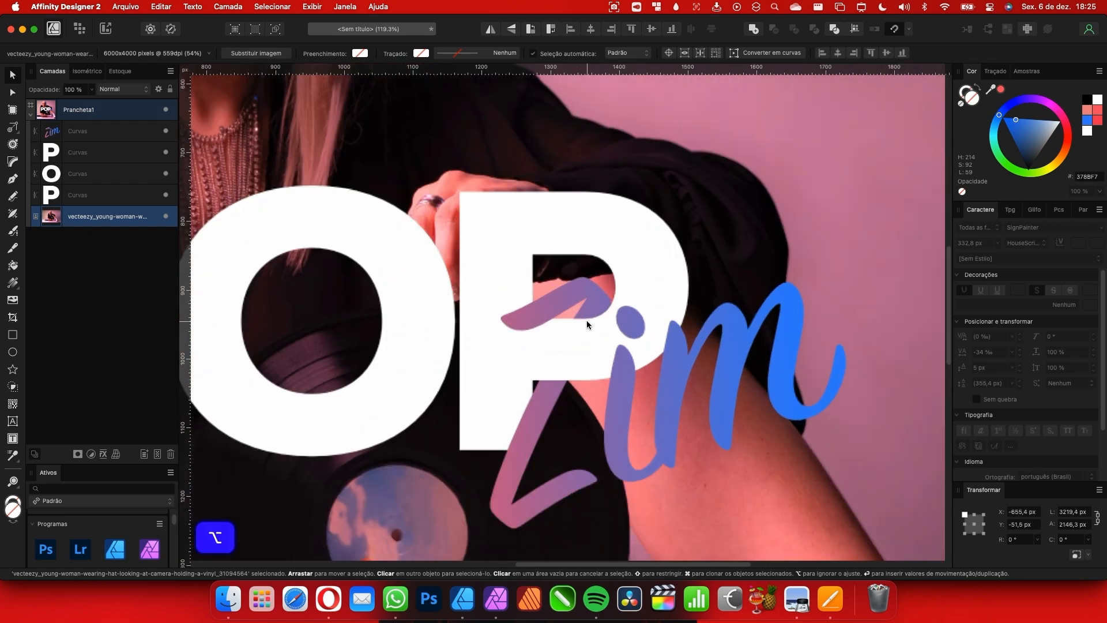
scroll(528, 318, down, 1)
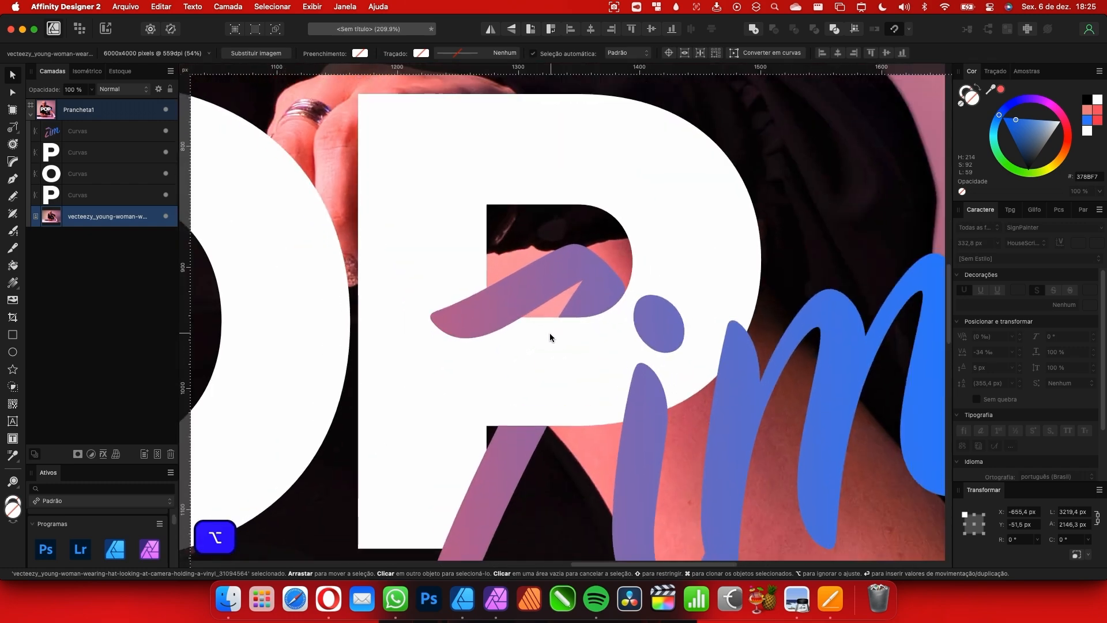
scroll(616, 295, left, 2)
scroll(616, 295, down, 3)
scroll(615, 315, up, 5)
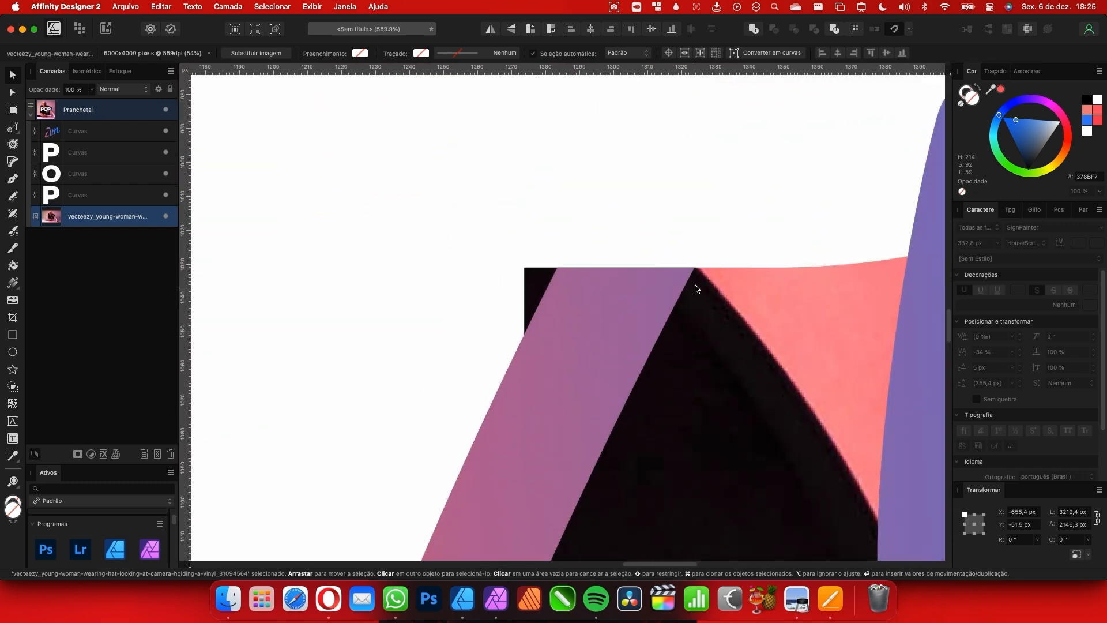
scroll(633, 307, down, 4)
scroll(670, 177, up, 3)
scroll(597, 316, up, 2)
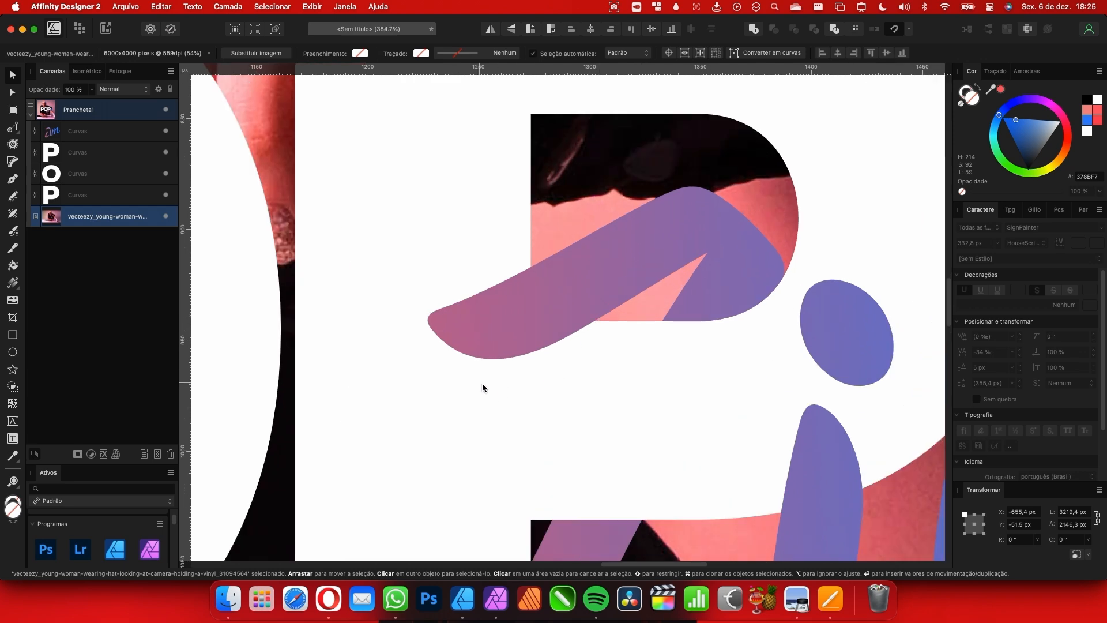
scroll(577, 298, down, 3)
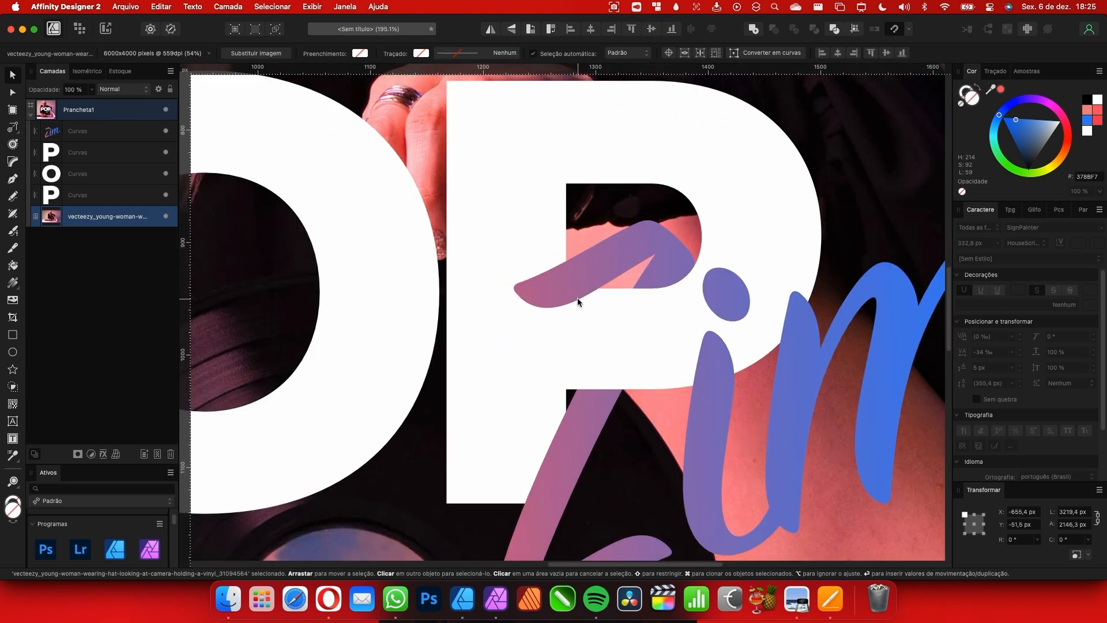
scroll(579, 313, up, 3)
Draw a rectangle about 66 × 34 px over the Z's lower cut end and fill it with dark violet 1A1328
click(563, 324)
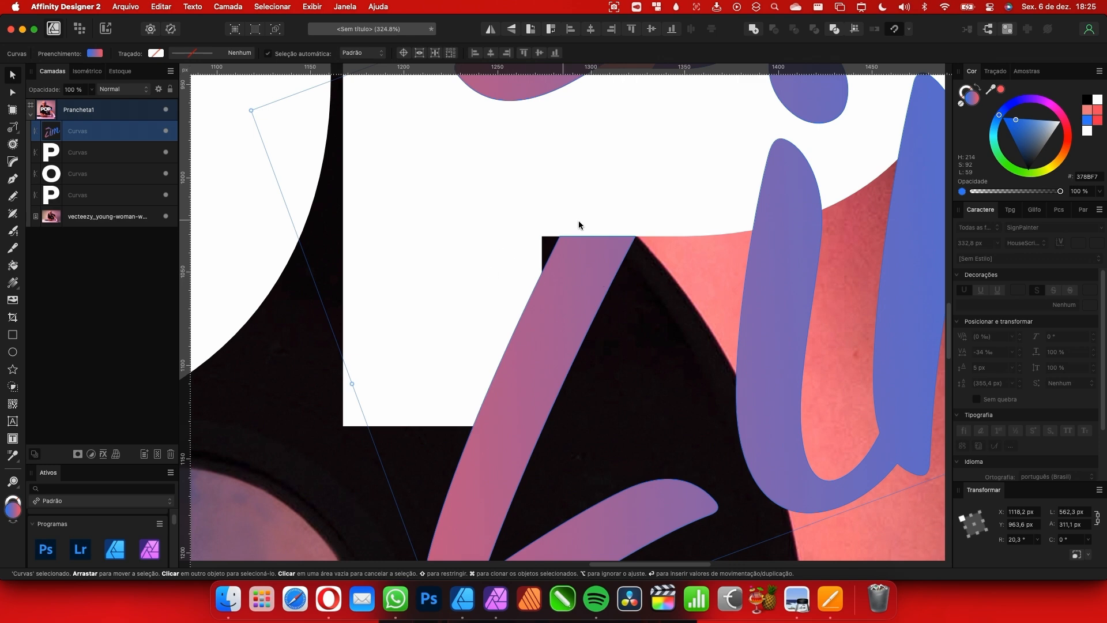
key(m)
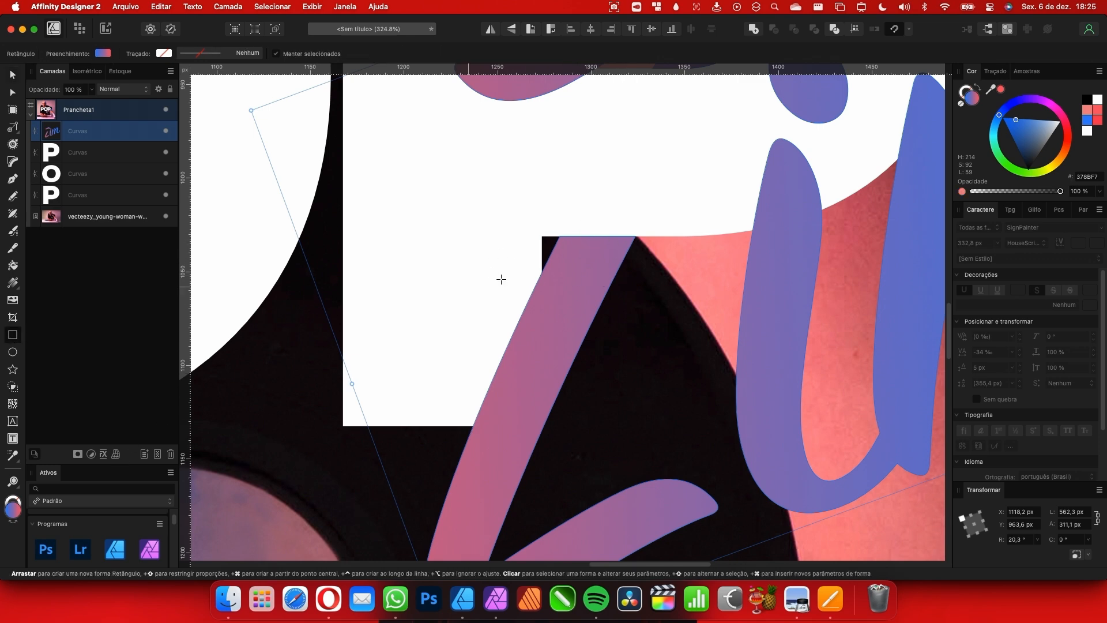
scroll(369, 300, up, 2)
drag(504, 212, 678, 283)
click(1025, 104)
drag(1026, 136, 1013, 155)
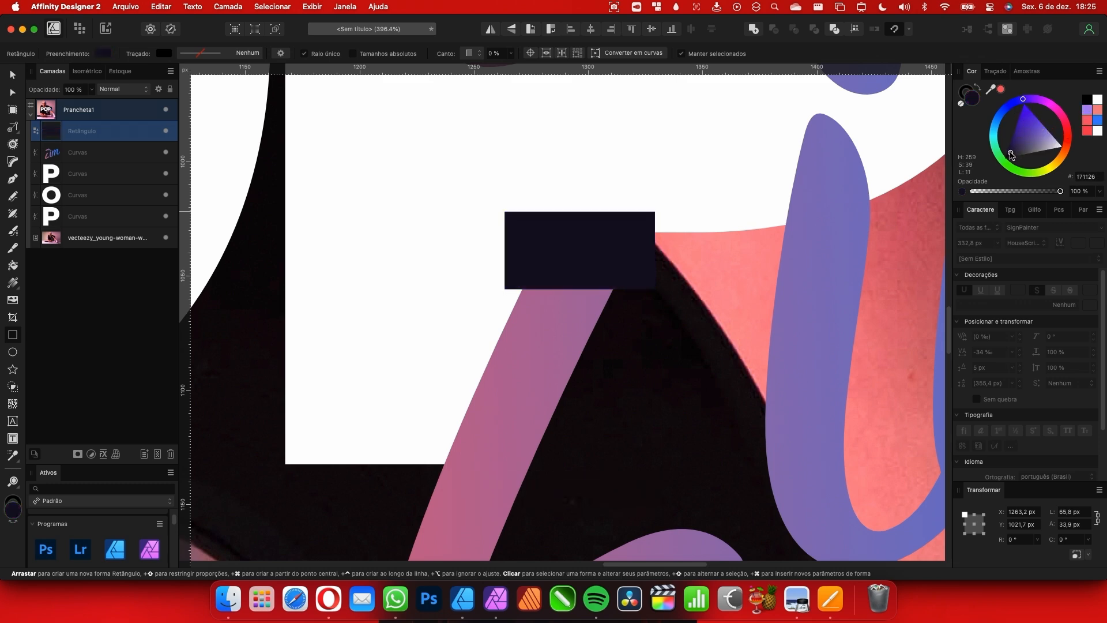
Enlarge the dark rectangle to about 75 × 45 px over the Z's lower cut end
scroll(281, 216, up, 1)
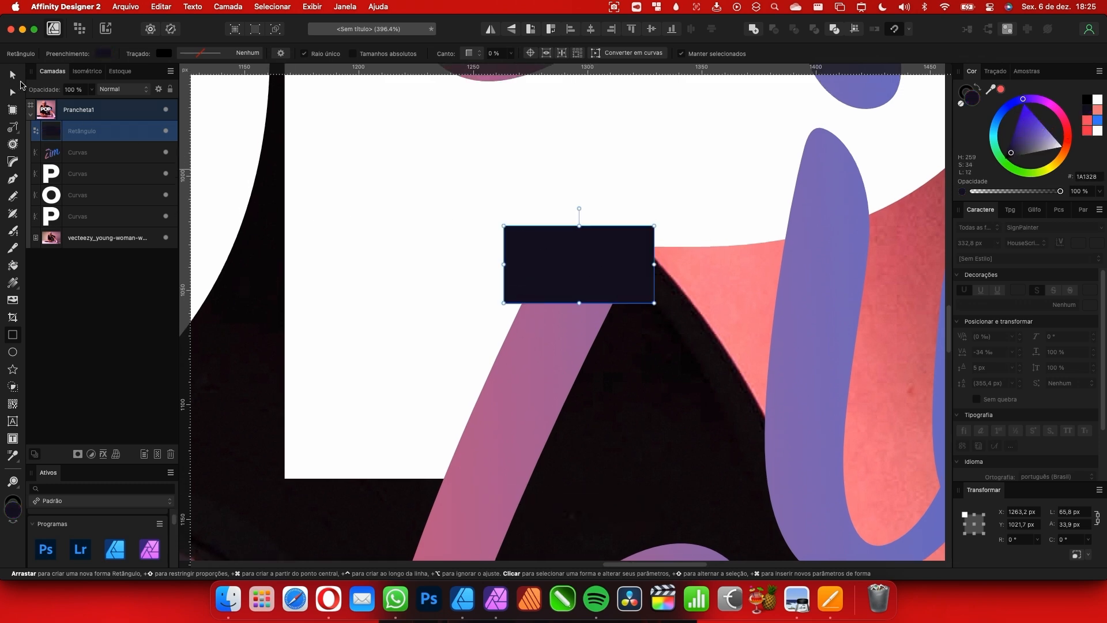
click(18, 81)
drag(655, 226, 675, 210)
drag(589, 302, 617, 282)
scroll(617, 281, left, 1)
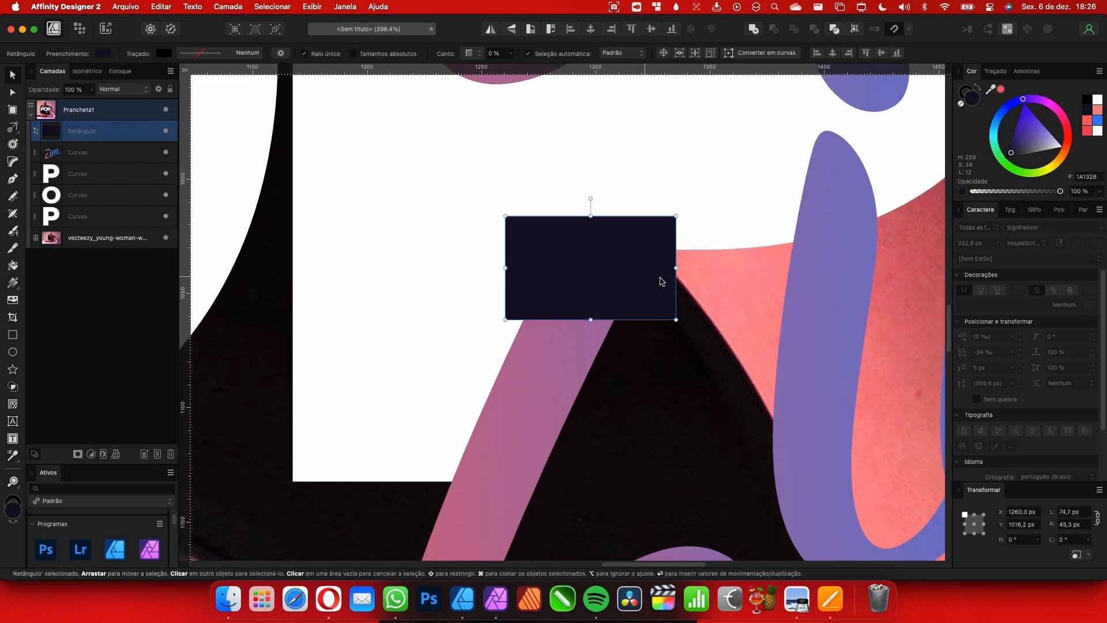
Apply a linear transparency to the dark rectangle that fades it out downward along the Z stroke
key(y)
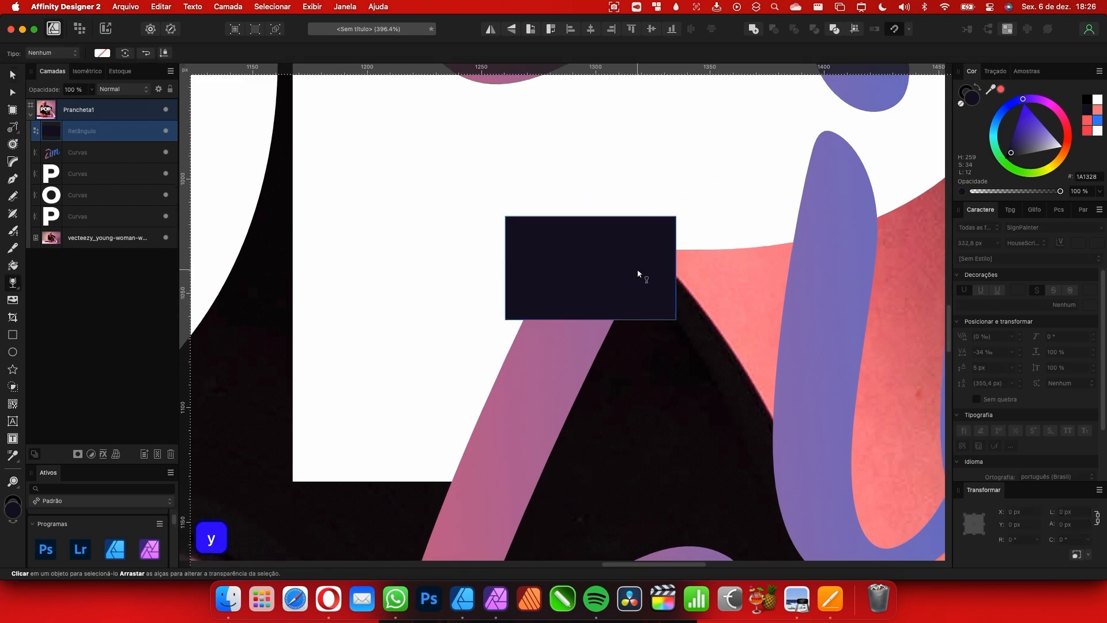
drag(596, 234, 596, 311)
key(v)
scroll(601, 302, up, 3)
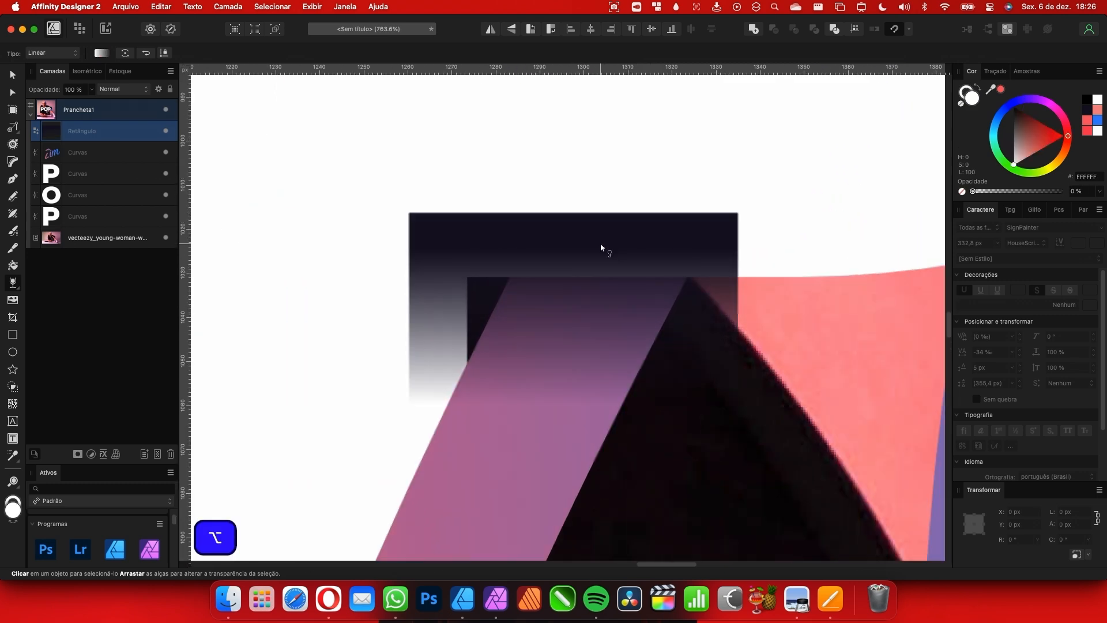
Clip the faded dark rectangle inside the gradient Zim lettering so the shade only covers the Z stroke
scroll(599, 297, down, 3)
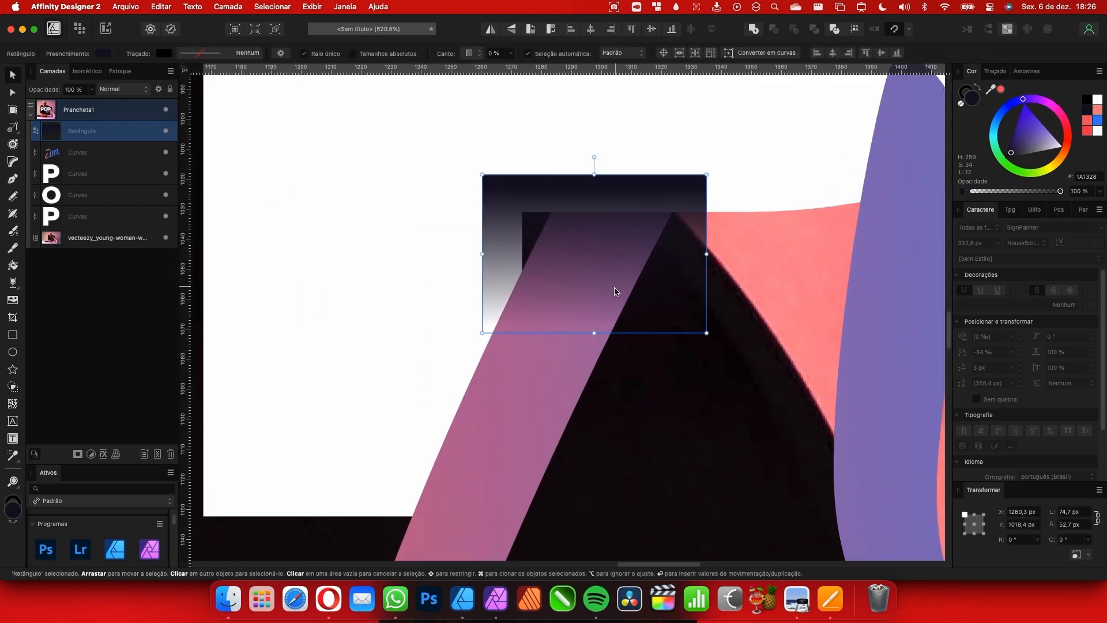
scroll(619, 258, down, 4)
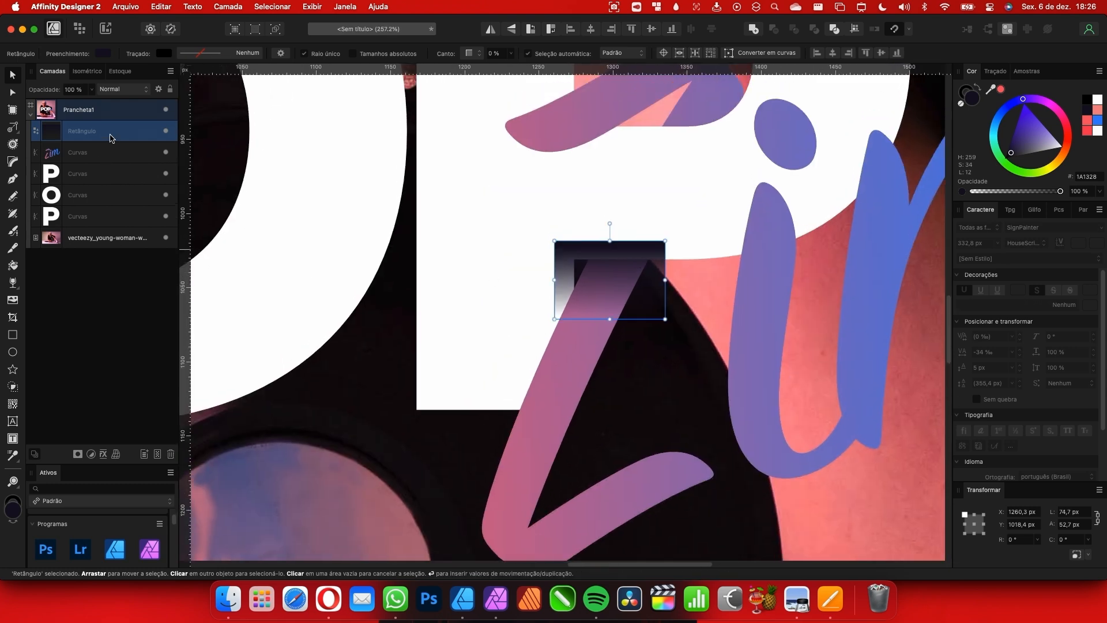
drag(106, 152, 106, 151)
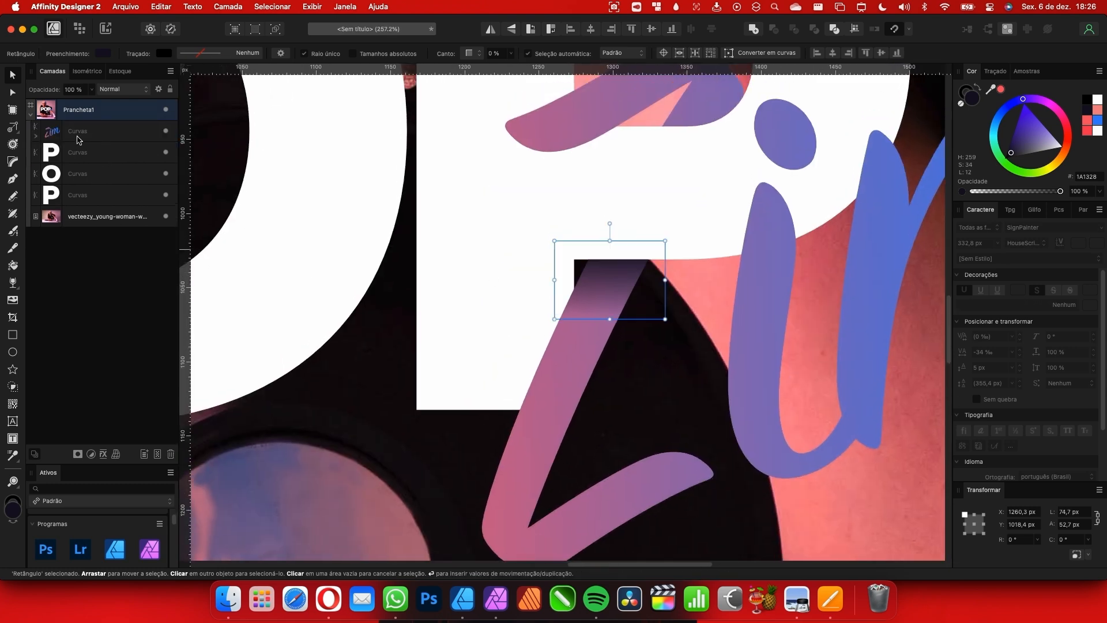
scroll(566, 309, down, 2)
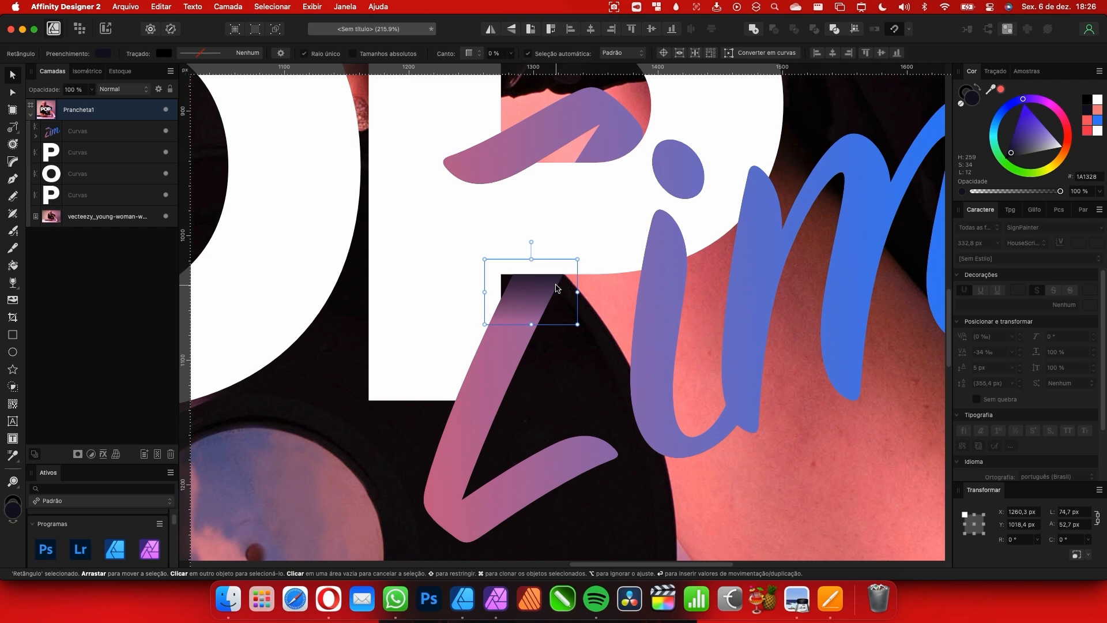
Lower the opacity of the rectangle's upper transparency stop to 74%
scroll(556, 288, up, 1)
scroll(554, 294, up, 4)
scroll(533, 323, up, 1)
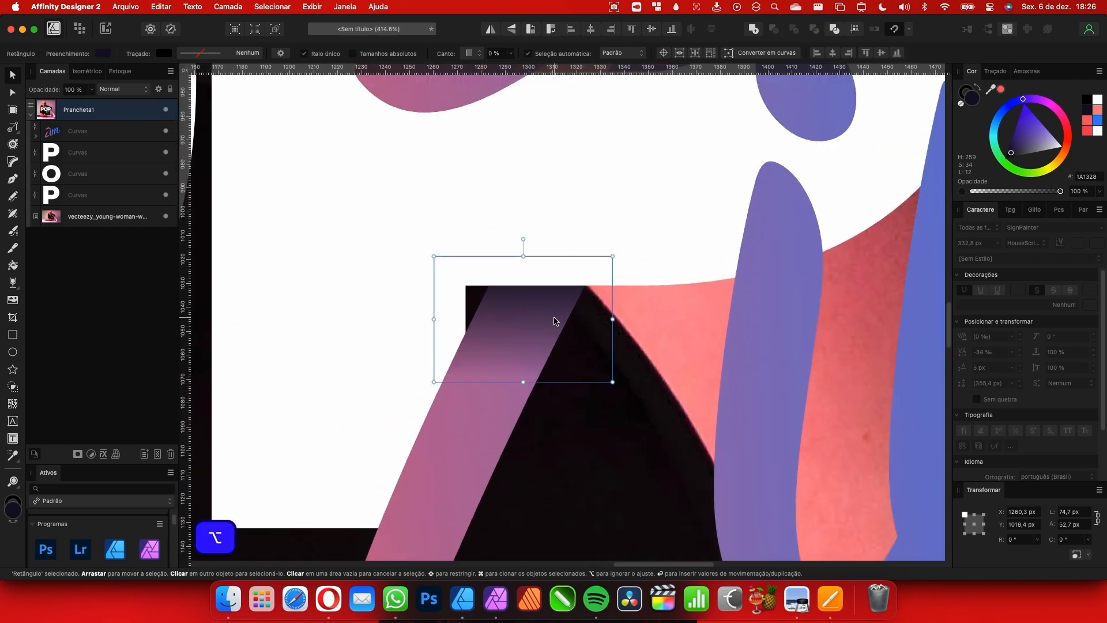
key(y)
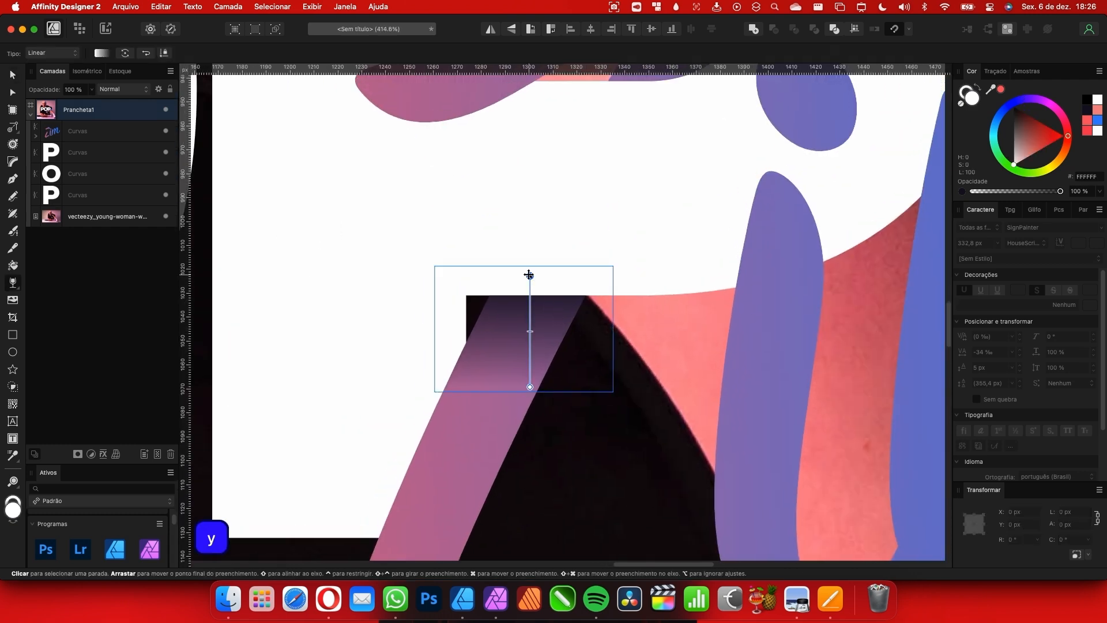
click(529, 276)
drag(1059, 191, 1038, 193)
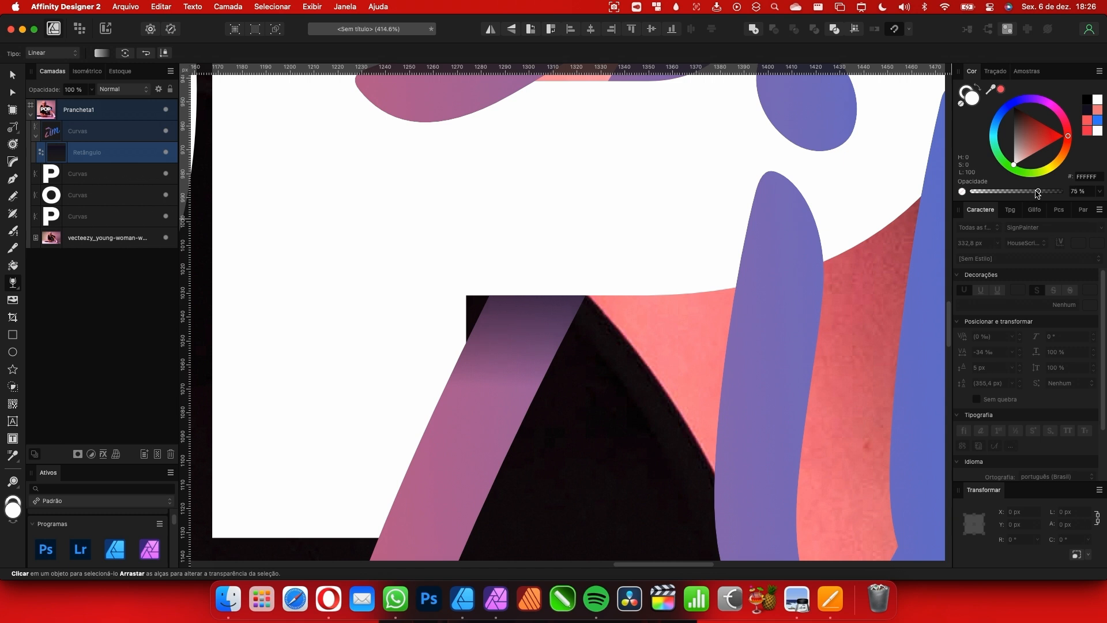
key(v)
scroll(247, 262, up, 2)
scroll(247, 262, left, 1)
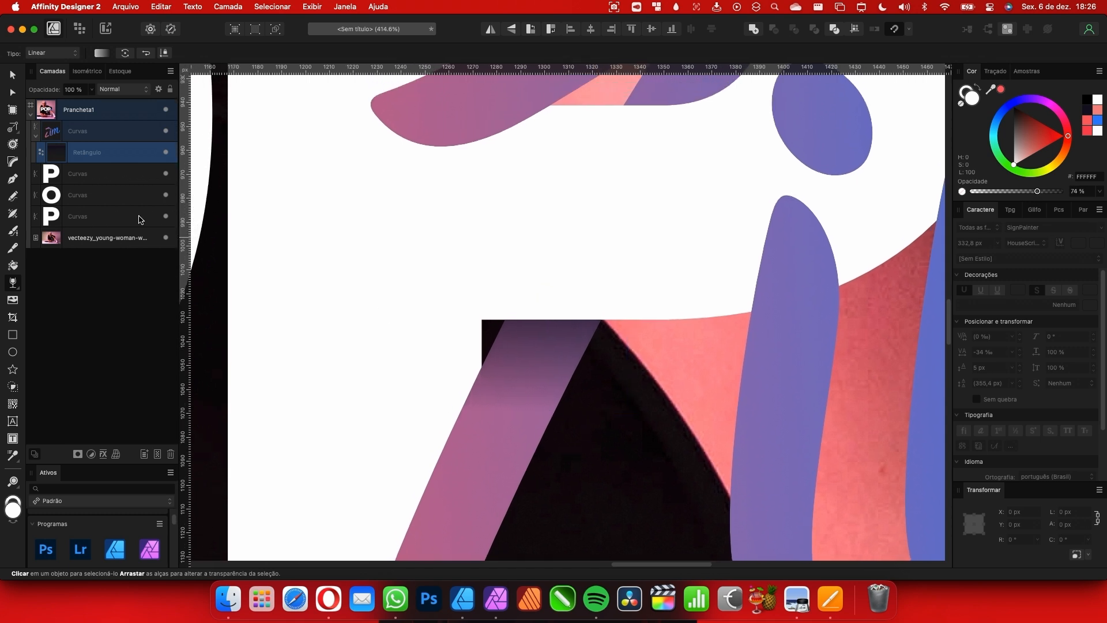
Duplicate the shade rectangle onto the Z's cut end inside the P's counter and rotate the copy to about -169°
scroll(552, 385, down, 3)
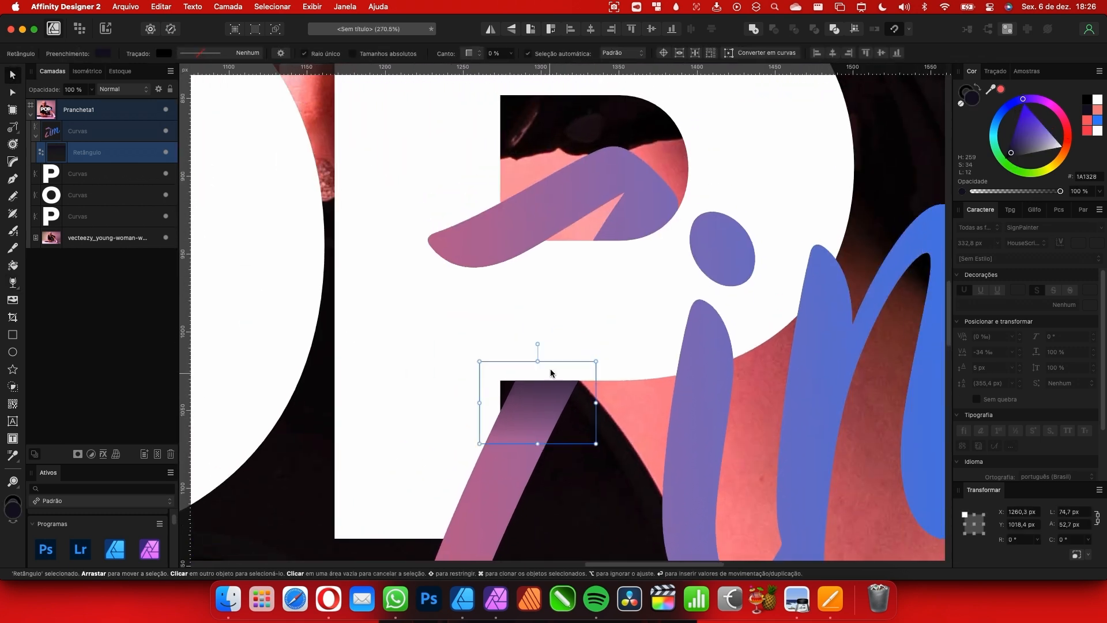
drag(554, 410, 621, 313)
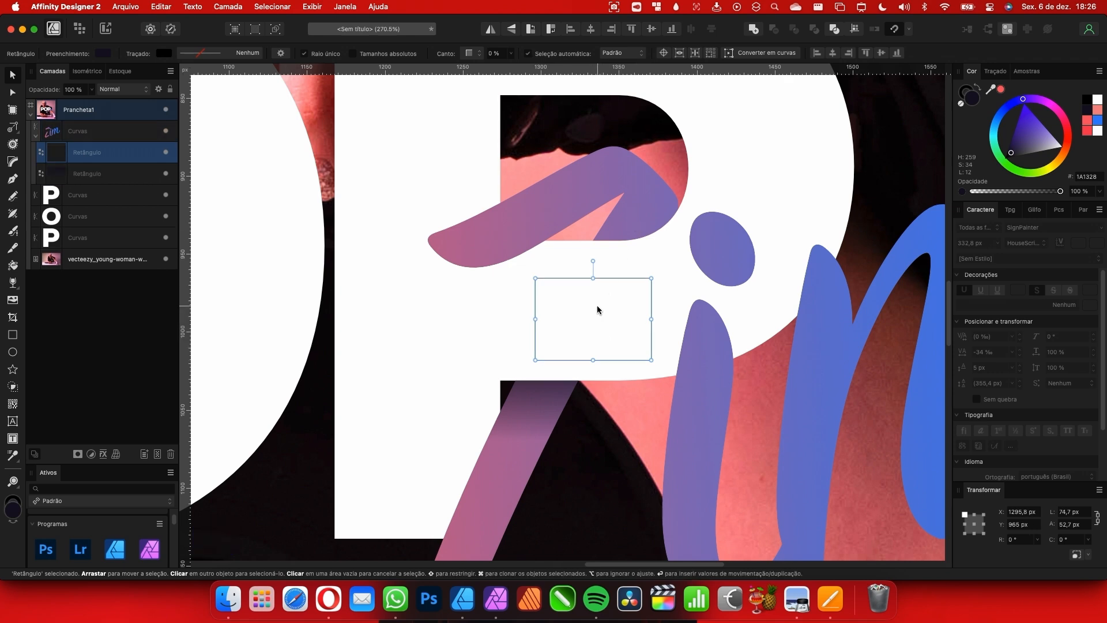
drag(606, 247, 594, 320)
scroll(605, 288, up, 2)
scroll(604, 290, up, 5)
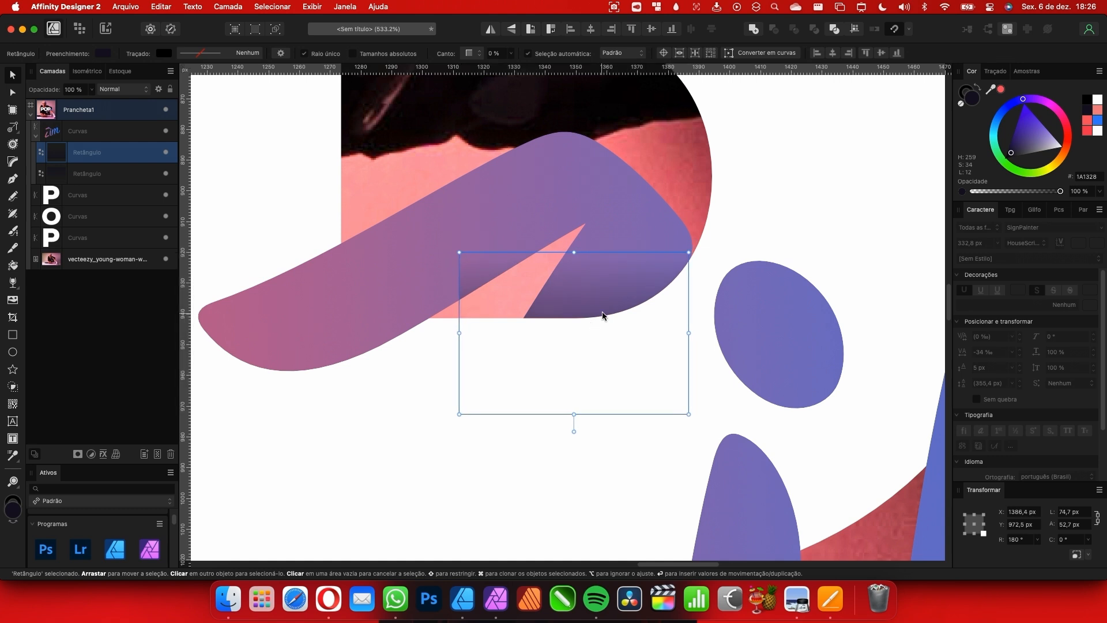
click(611, 311)
double_click(610, 361)
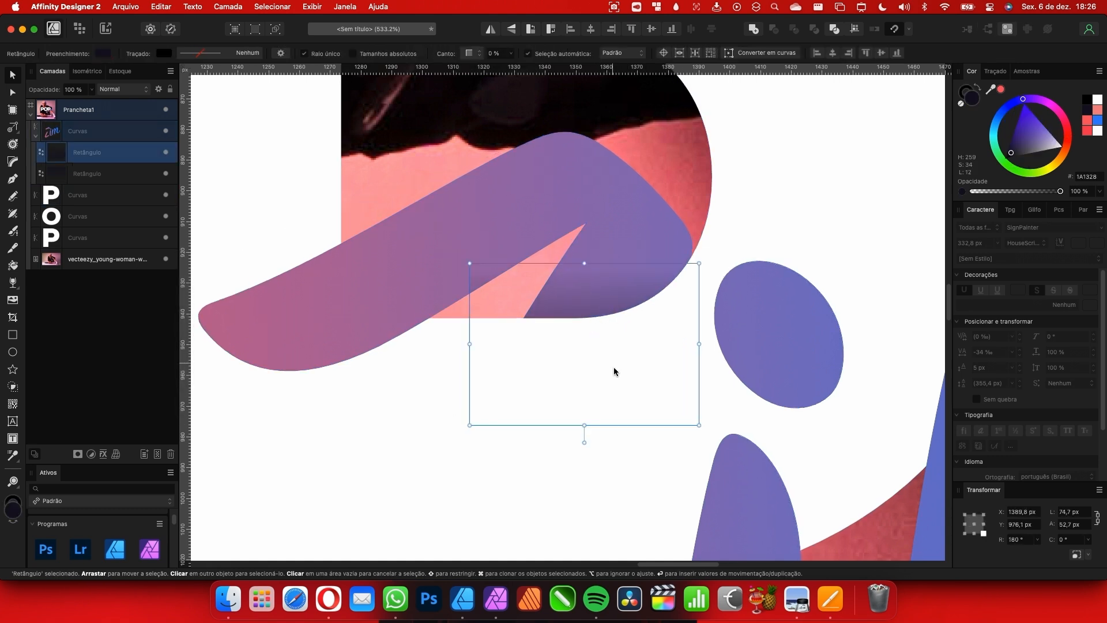
drag(585, 441, 601, 440)
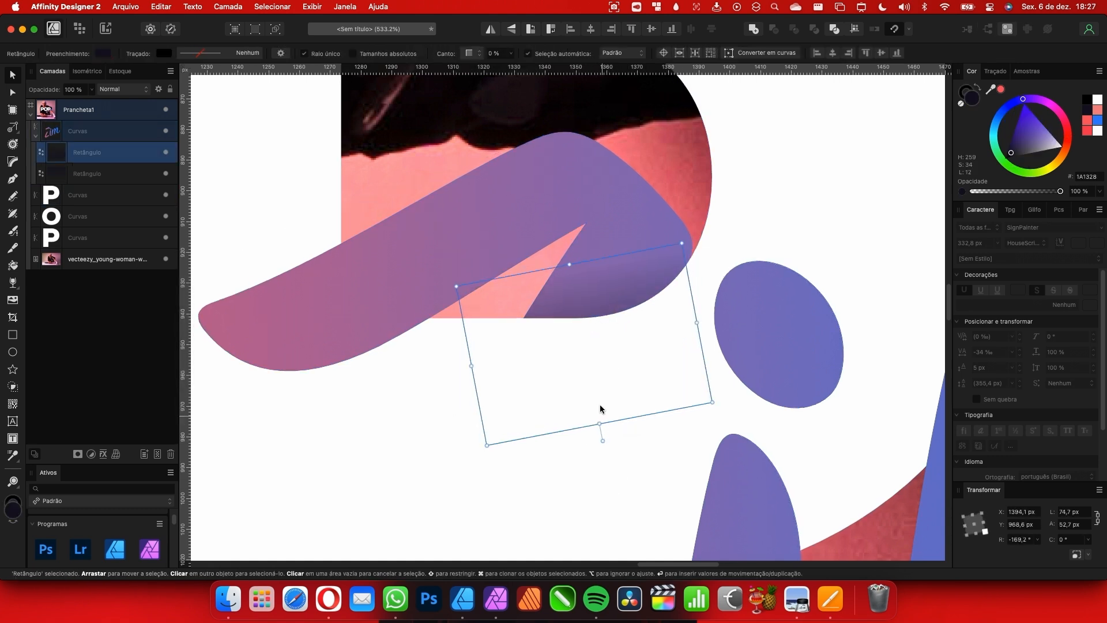
Convert the copied shade rectangle to curves and bend its edge inward so it clears the dot of the i
scroll(600, 339, up, 3)
key(a)
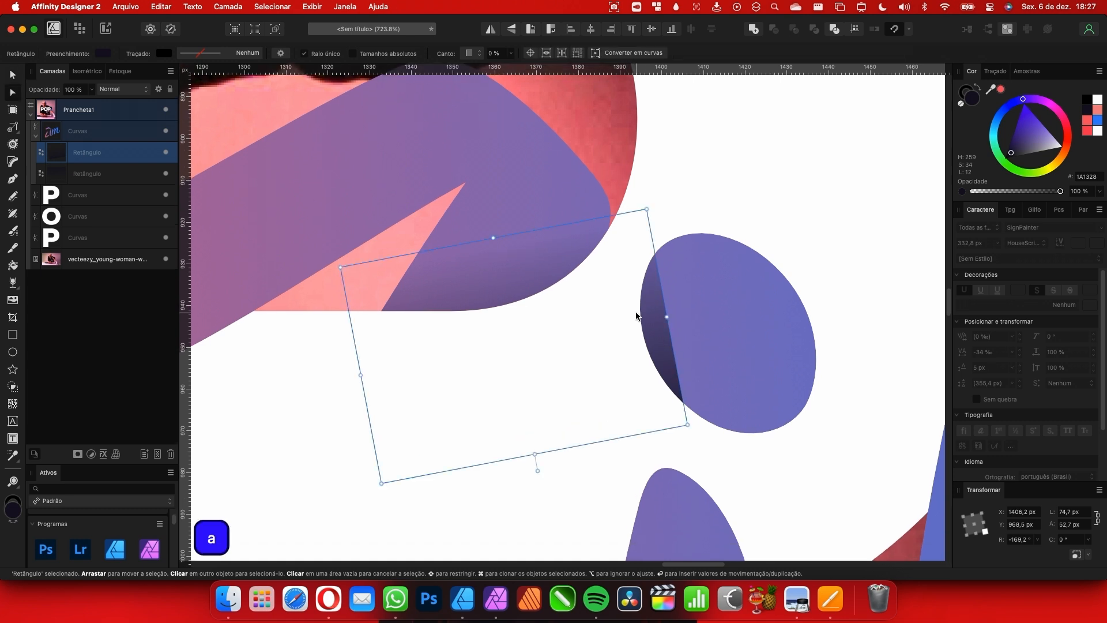
key(super+Return)
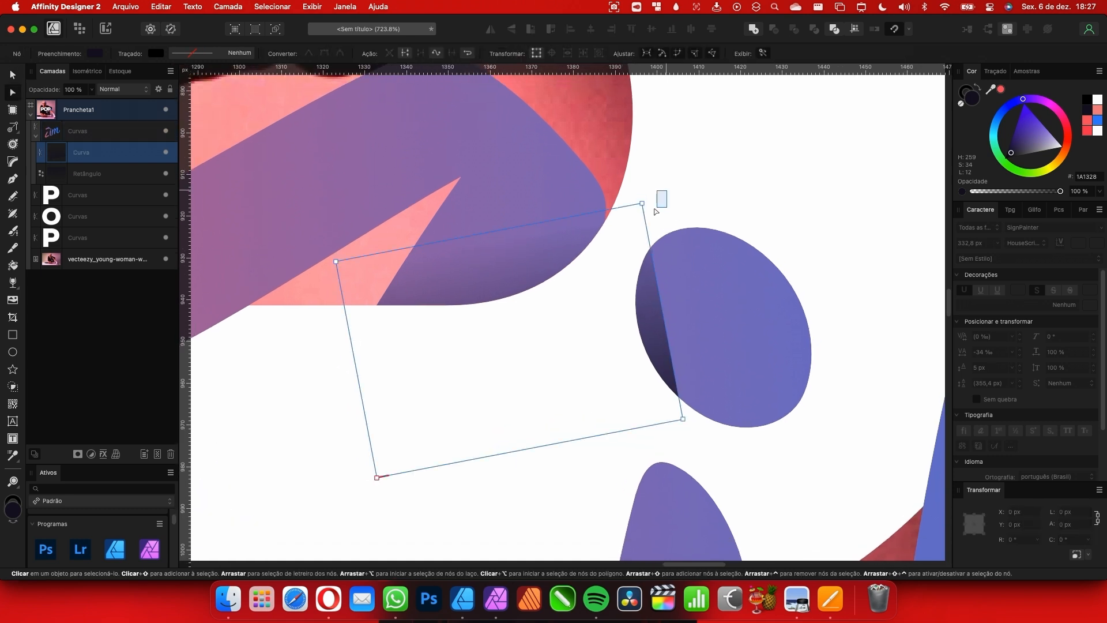
drag(638, 218, 638, 219)
drag(663, 302, 726, 320)
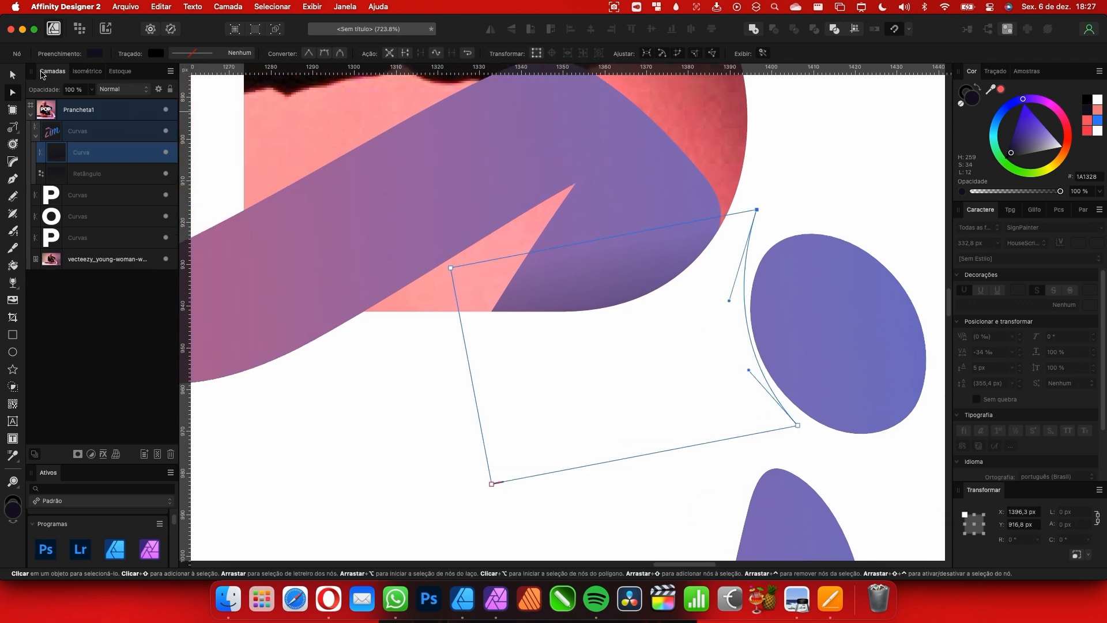
Examine the shading at both Z cut ends, close up and against the whole POP lettering
click(13, 75)
click(650, 328)
scroll(651, 278, down, 10)
scroll(669, 288, down, 1)
scroll(597, 318, down, 1)
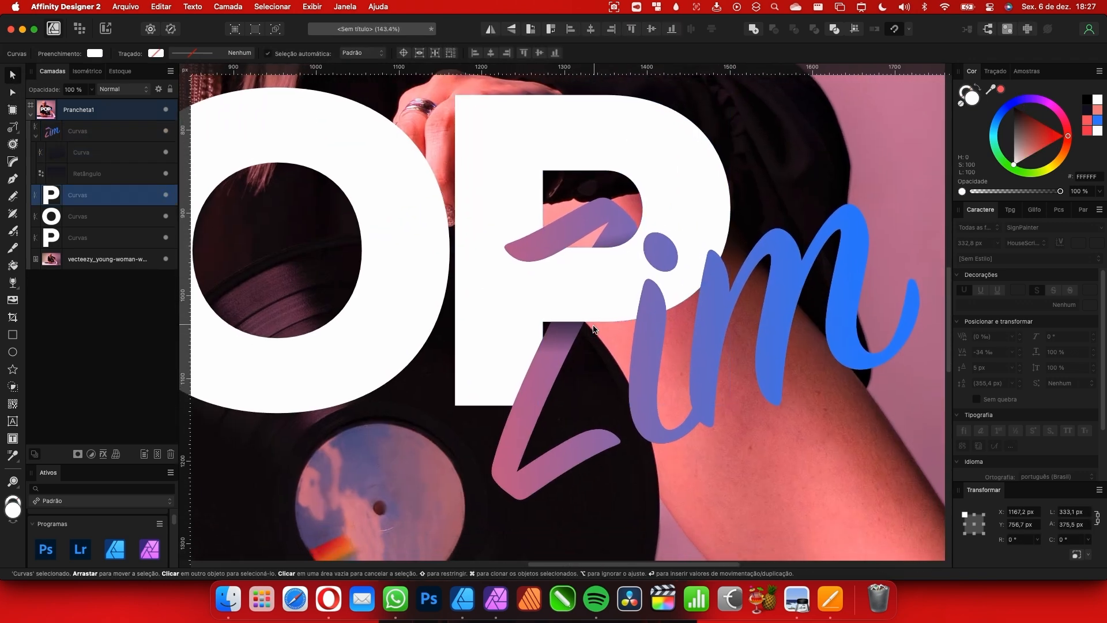
scroll(568, 336, up, 7)
double_click(571, 325)
scroll(574, 320, up, 2)
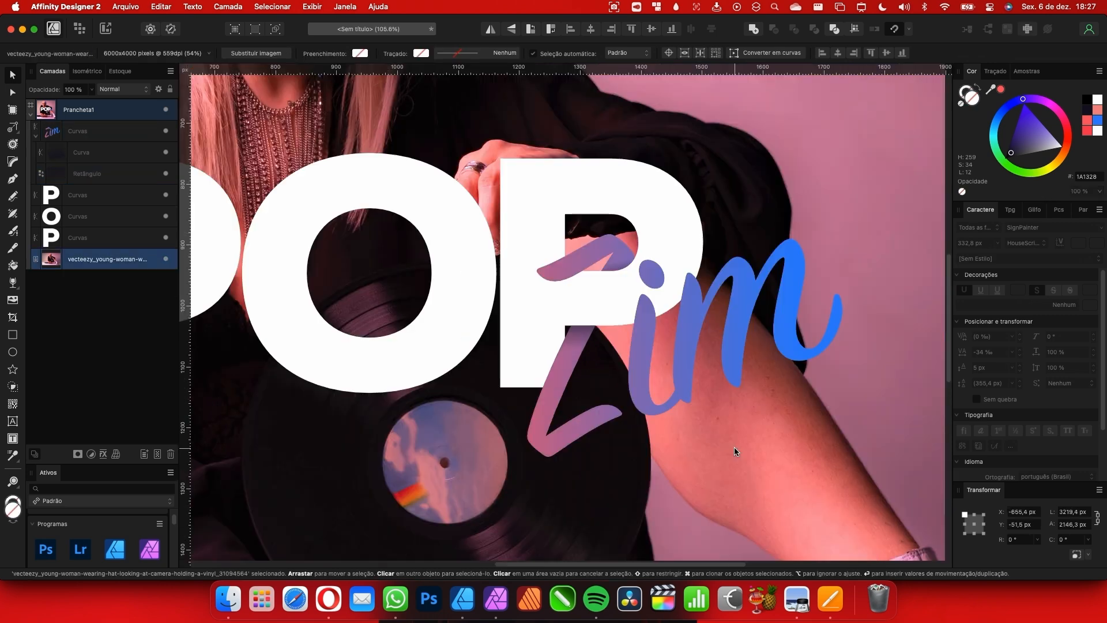
scroll(646, 403, down, 8)
scroll(646, 403, right, 2)
scroll(687, 336, left, 1)
scroll(687, 337, up, 10)
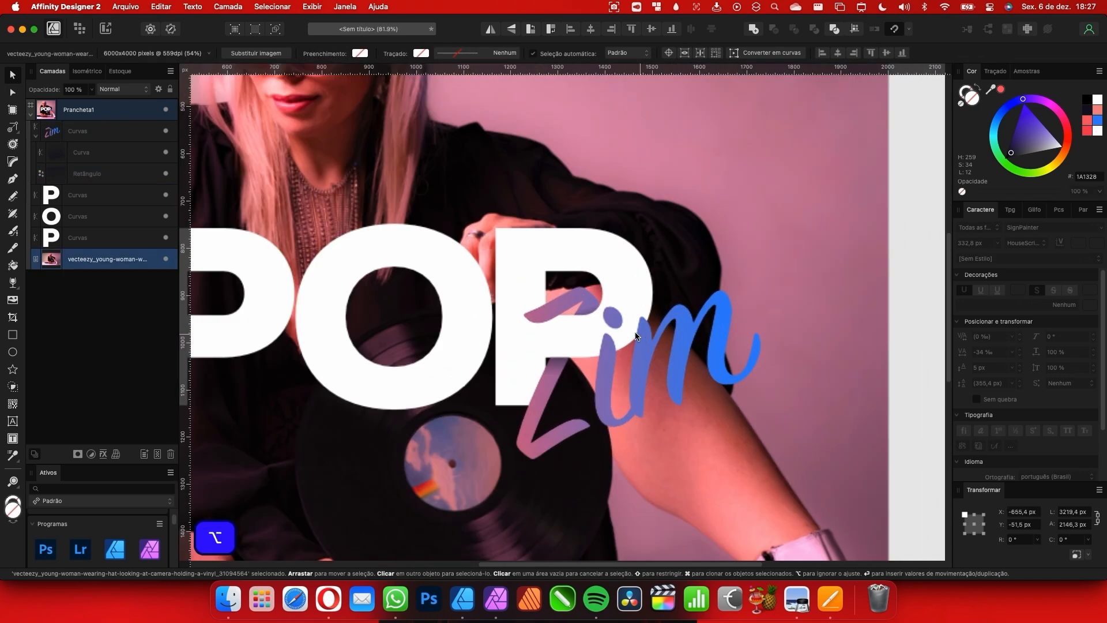
scroll(525, 377, down, 3)
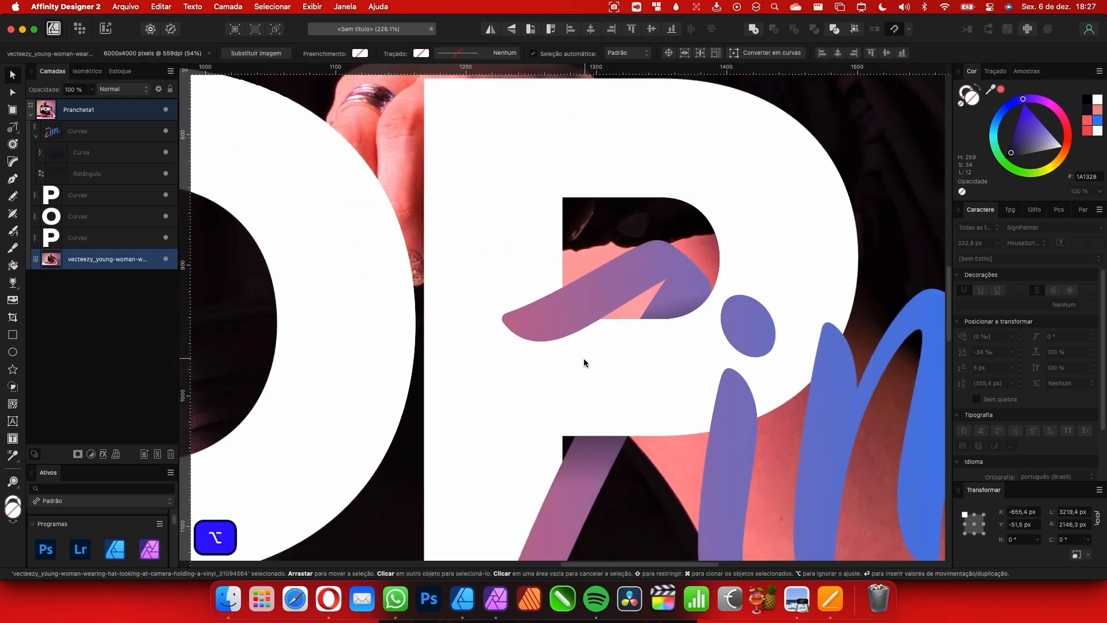
Draw an open curved shadow outline about 81 × 42 px with the Pen tool under the Z's upper stroke end
click(562, 380)
scroll(562, 379, down, 1)
click(13, 178)
scroll(582, 291, up, 5)
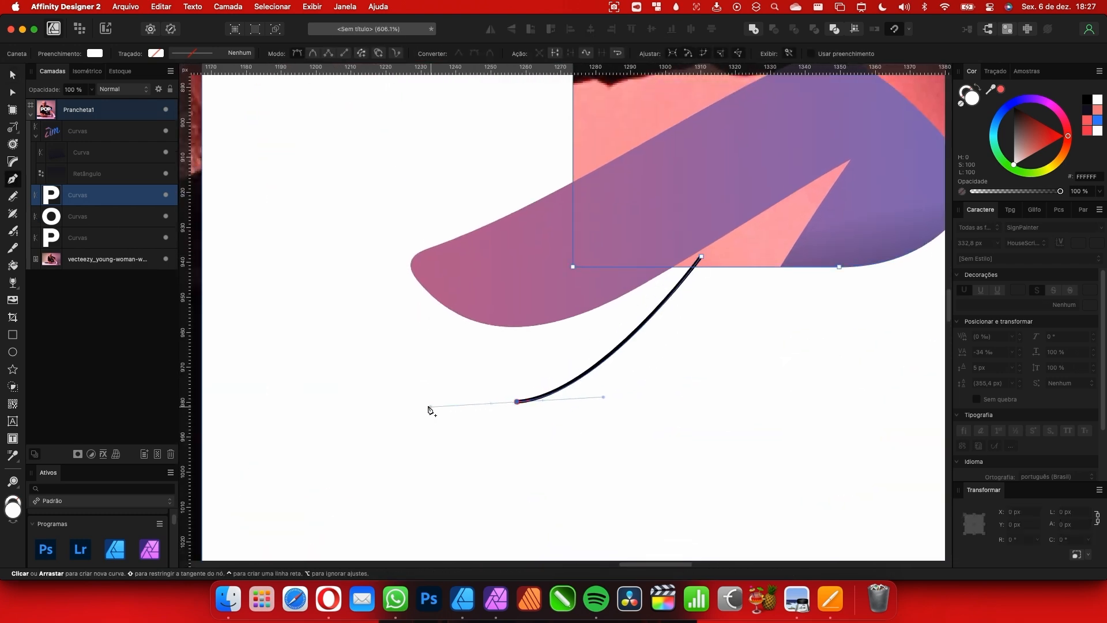
drag(425, 403, 425, 402)
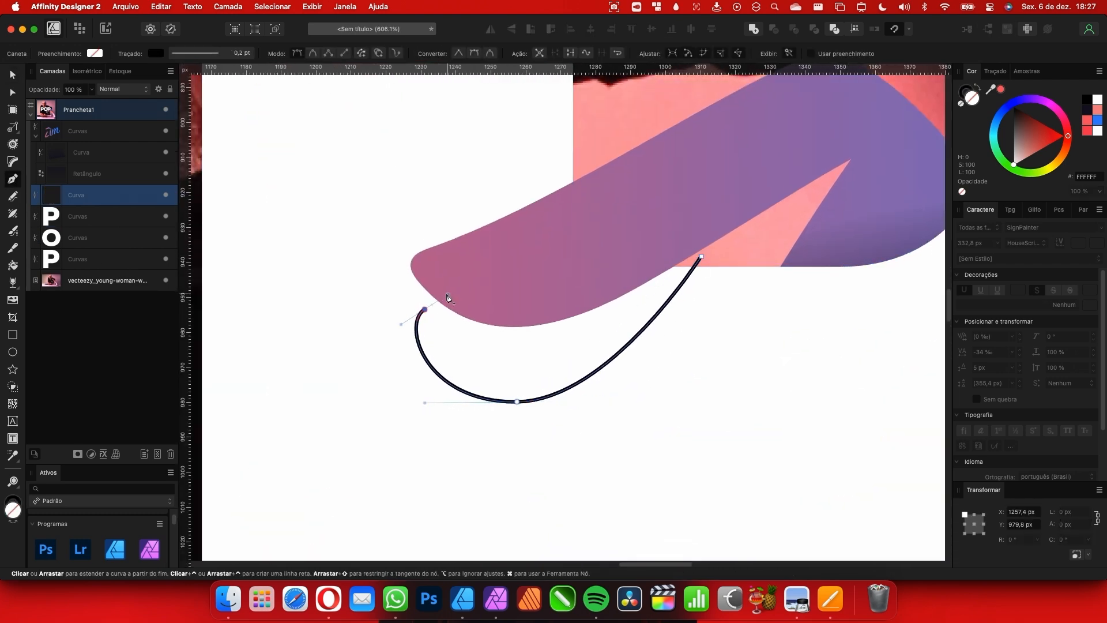
key(v)
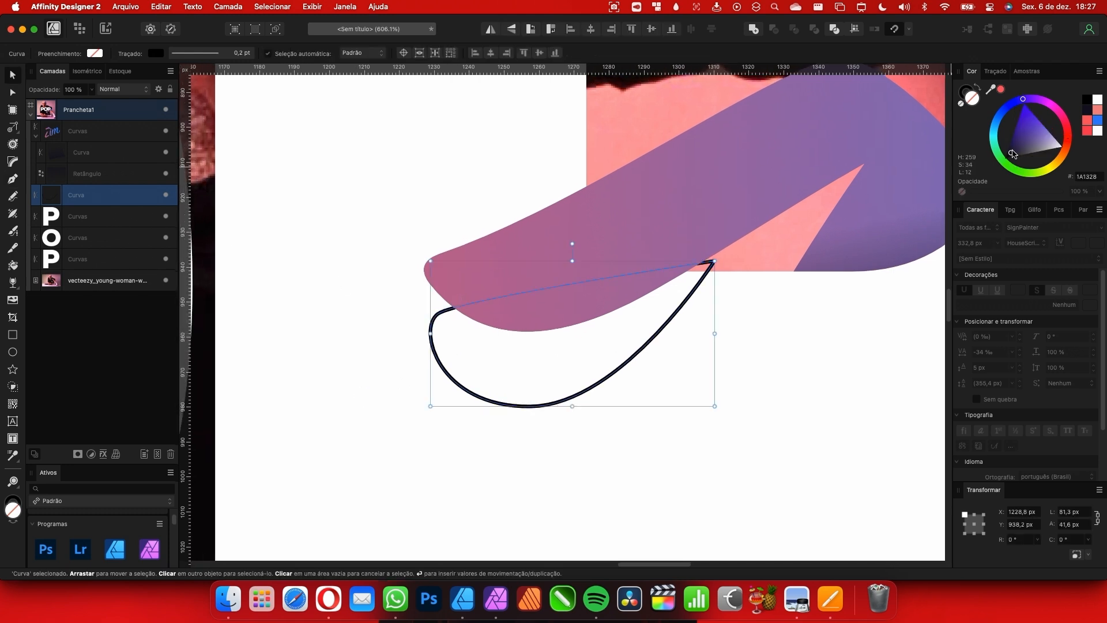
Fill the curved shadow shape with dark violet 1C162A and remove its outline
click(1013, 154)
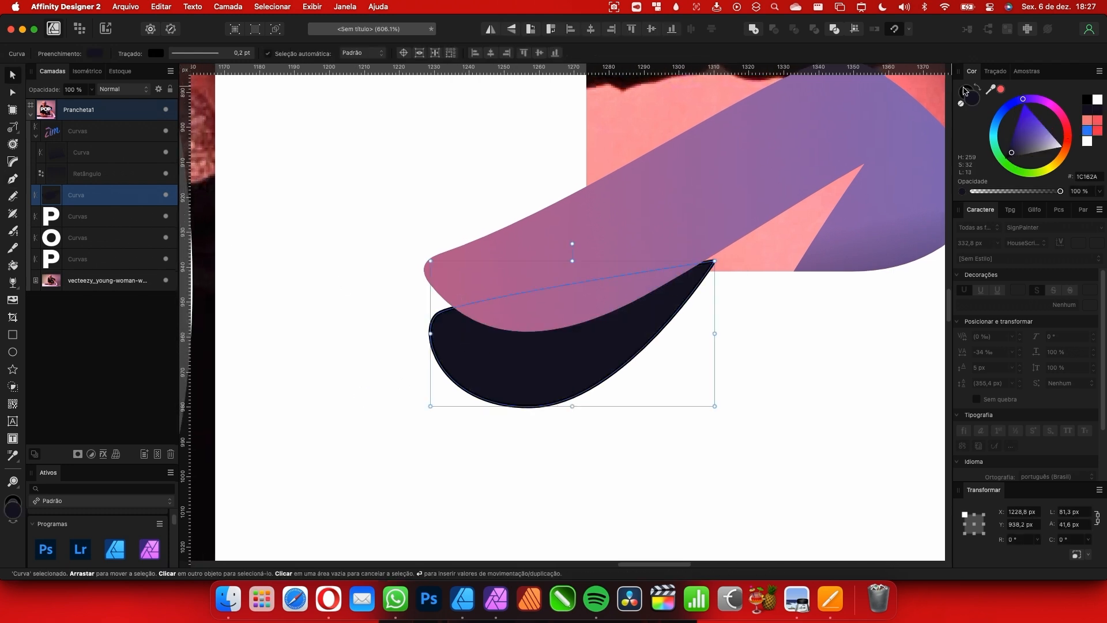
scroll(705, 266, left, 2)
scroll(546, 329, down, 2)
scroll(545, 329, left, 2)
Try a Gaussian blur with a radius of about 6 px on the curved shadow shape and undo it
click(103, 454)
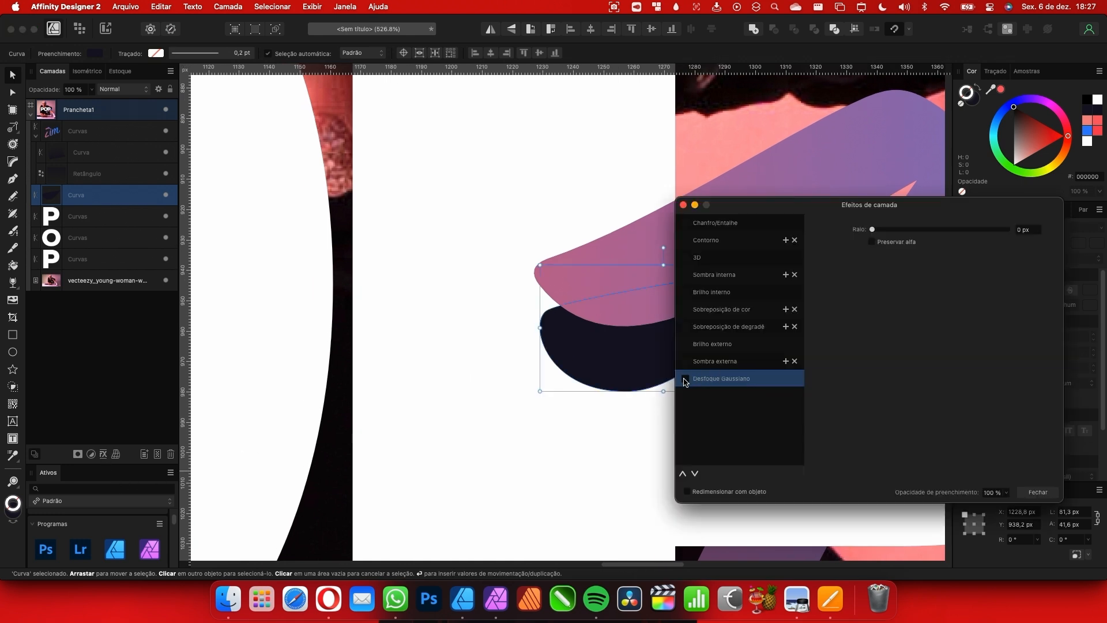
drag(783, 202, 209, 164)
drag(299, 191, 345, 191)
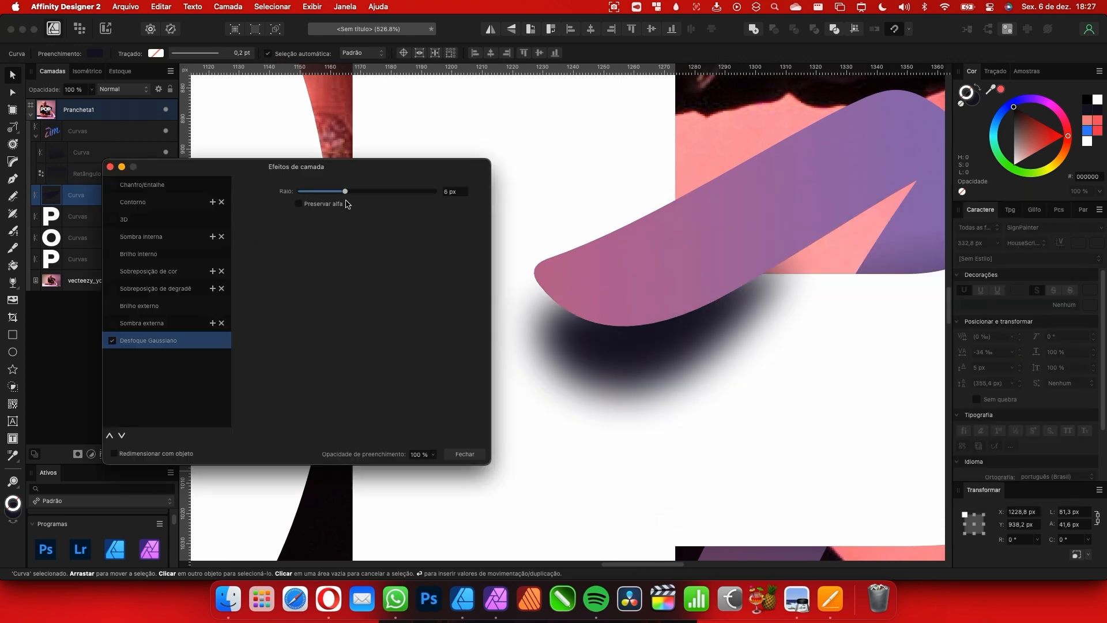
scroll(711, 360, up, 5)
scroll(763, 279, down, 4)
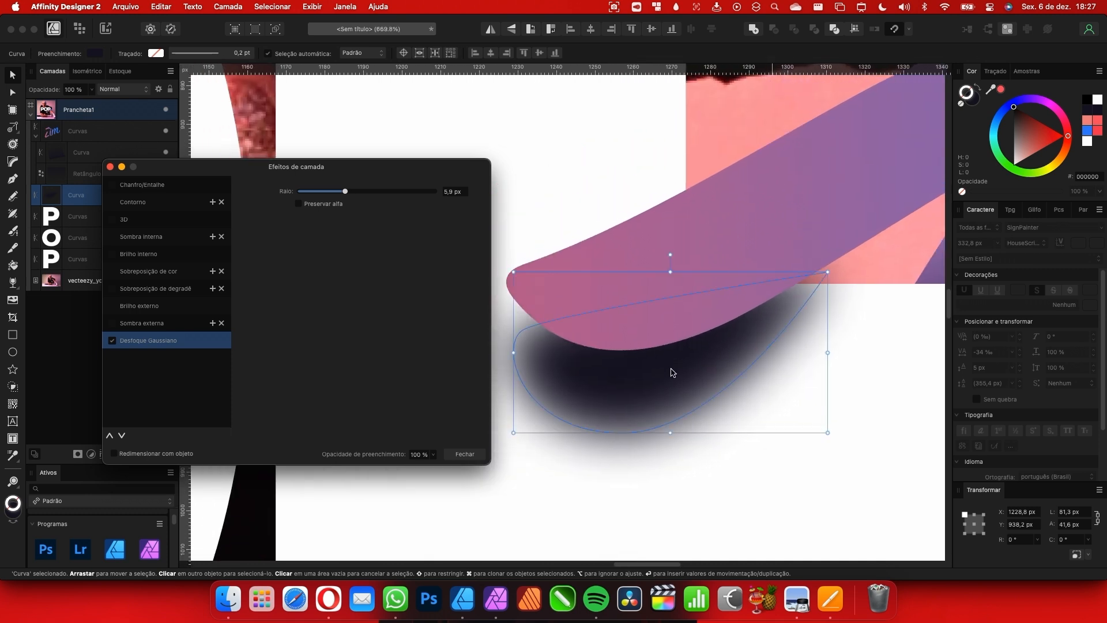
scroll(784, 305, right, 2)
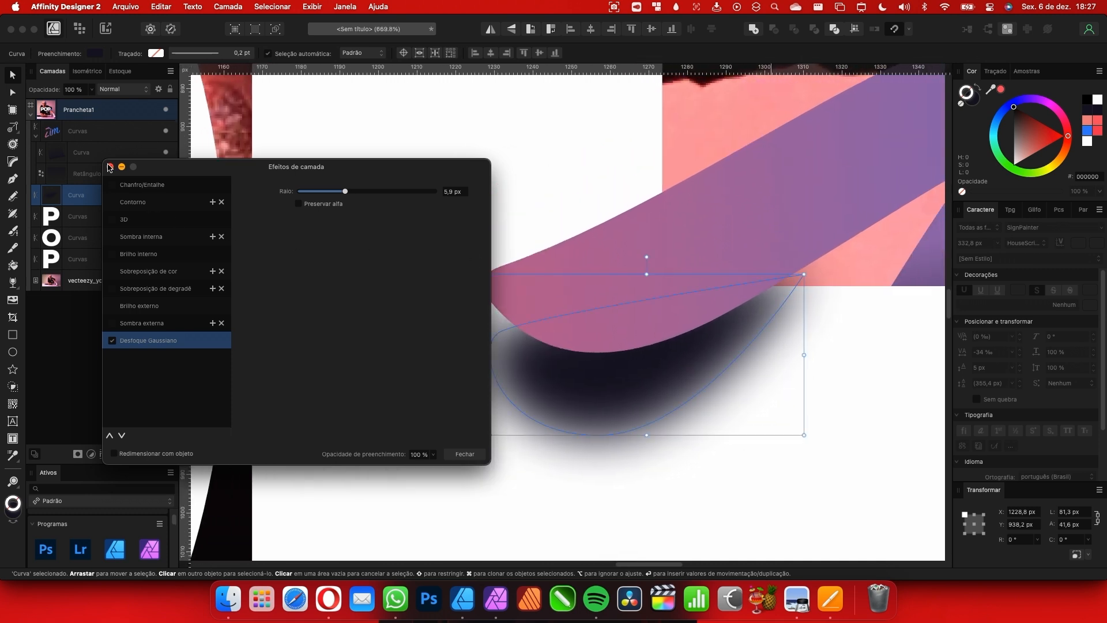
click(110, 167)
key(super+z)
Rotate the curved shadow shape to about -12° so it follows the underside of the Z's upper stroke
scroll(441, 402, left, 3)
scroll(634, 306, right, 6)
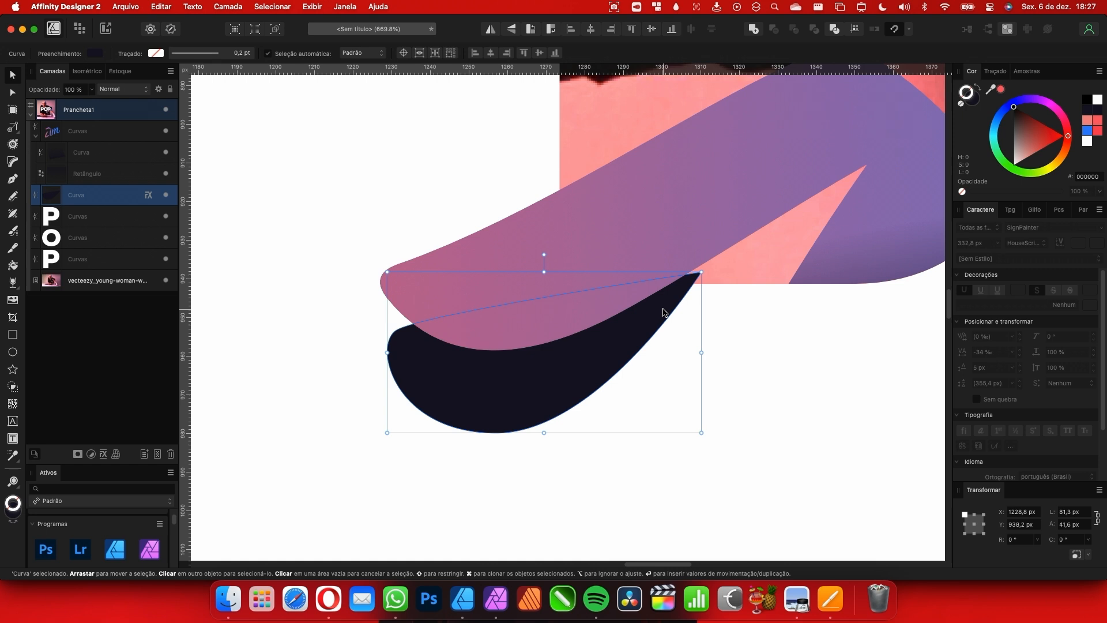
scroll(713, 329, down, 2)
scroll(715, 306, up, 4)
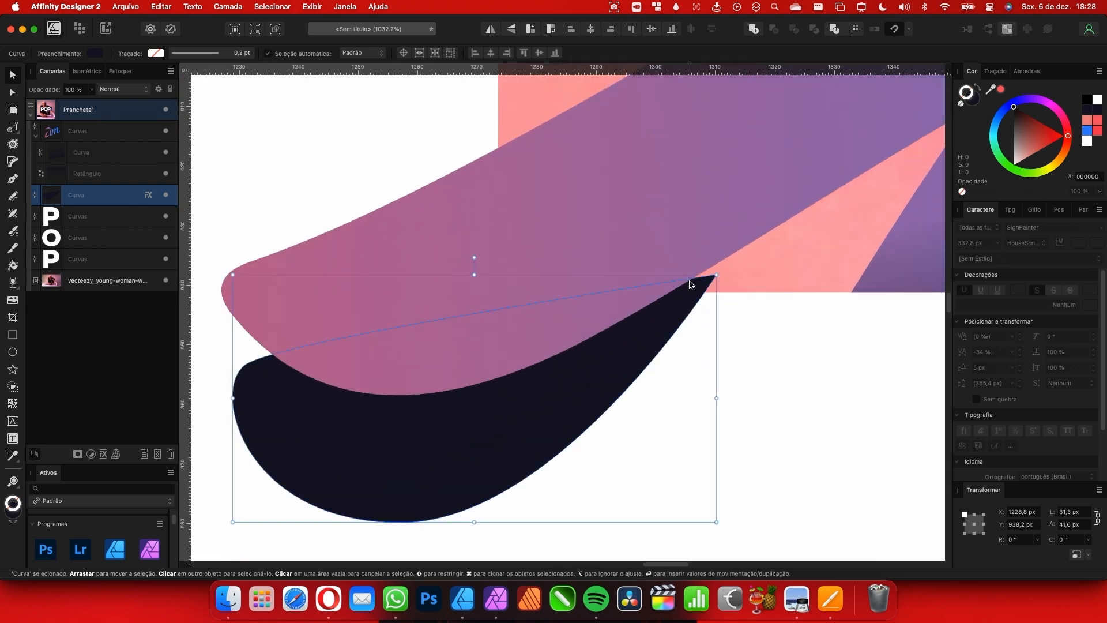
scroll(693, 299, down, 4)
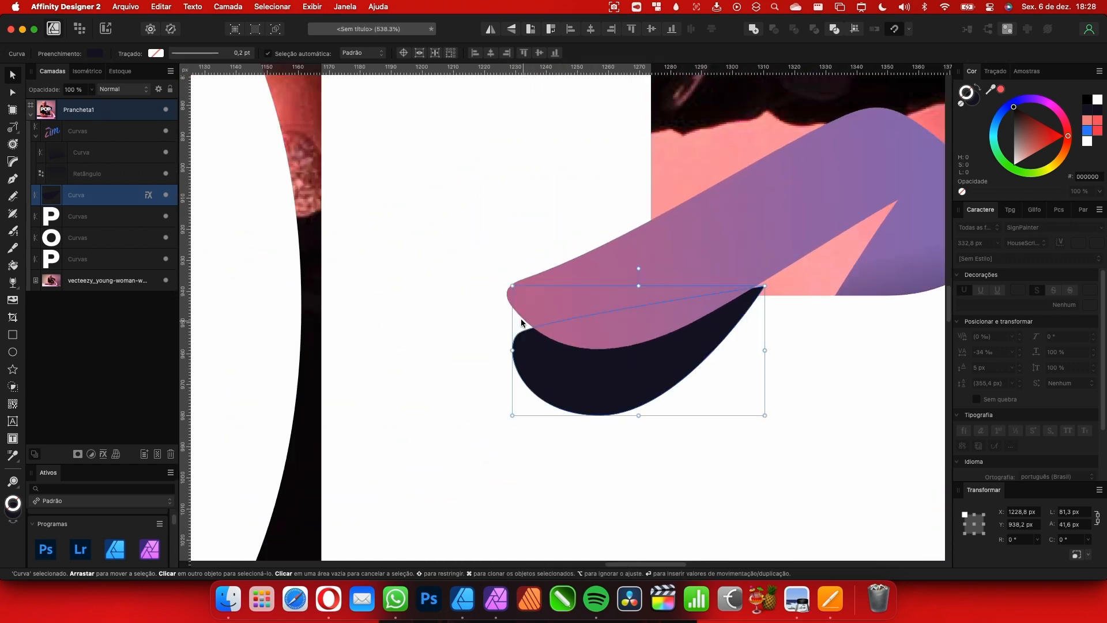
drag(730, 298, 623, 344)
scroll(597, 279, down, 2)
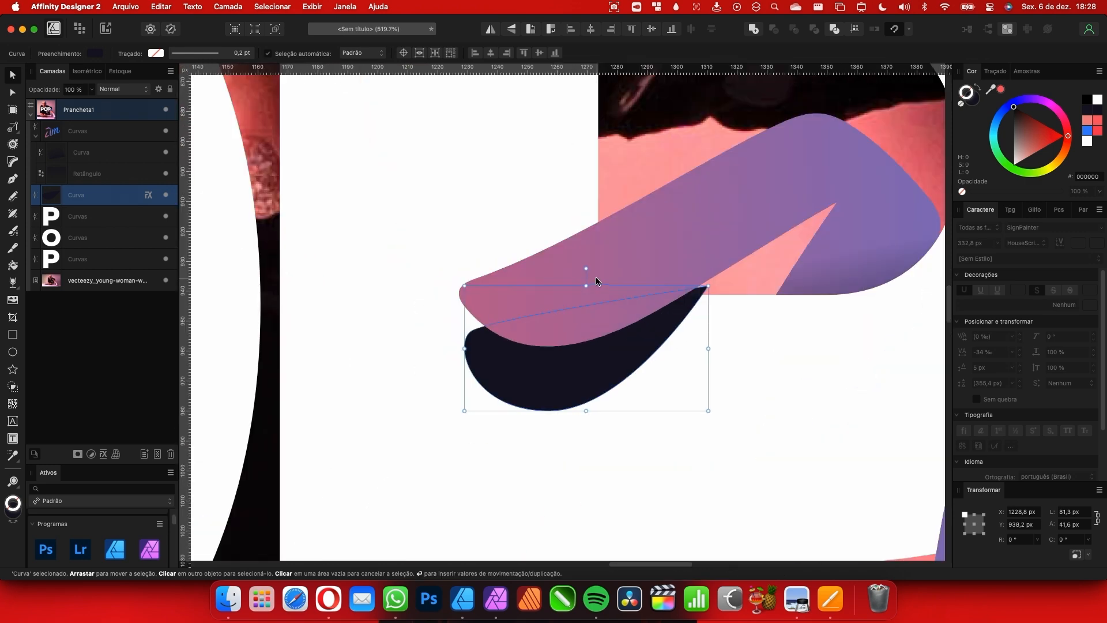
drag(585, 268, 602, 271)
scroll(620, 339, up, 2)
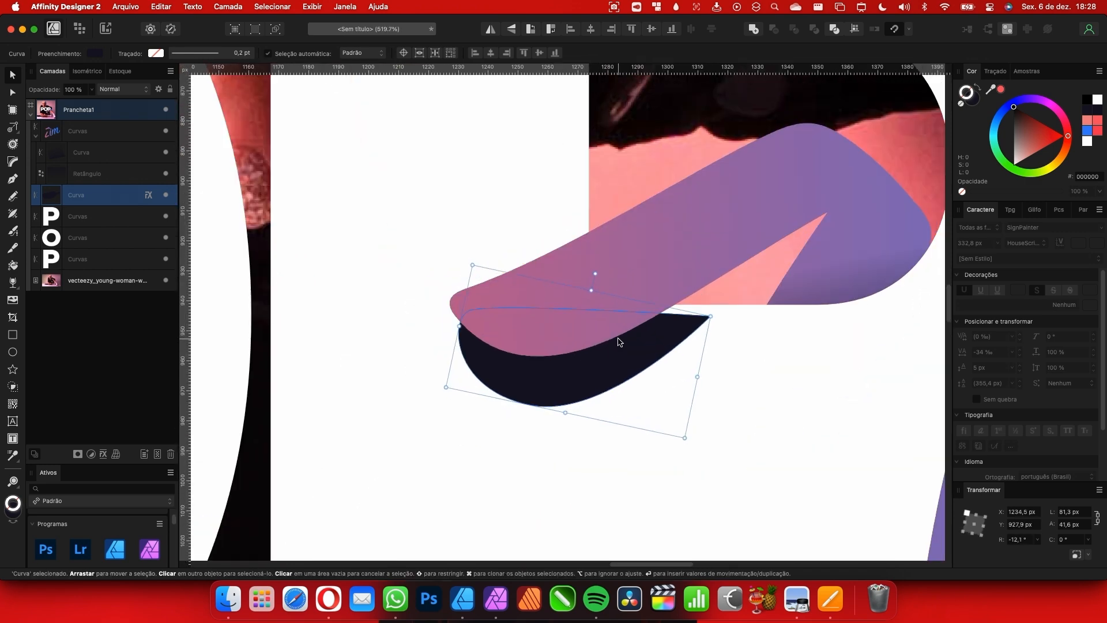
Reshape the shadow curve by adjusting its upper edge and pointed tip and raising its lowest node closer to the Z stroke
key(a)
scroll(630, 338, up, 2)
click(613, 326)
drag(614, 327, 625, 306)
drag(750, 310, 753, 309)
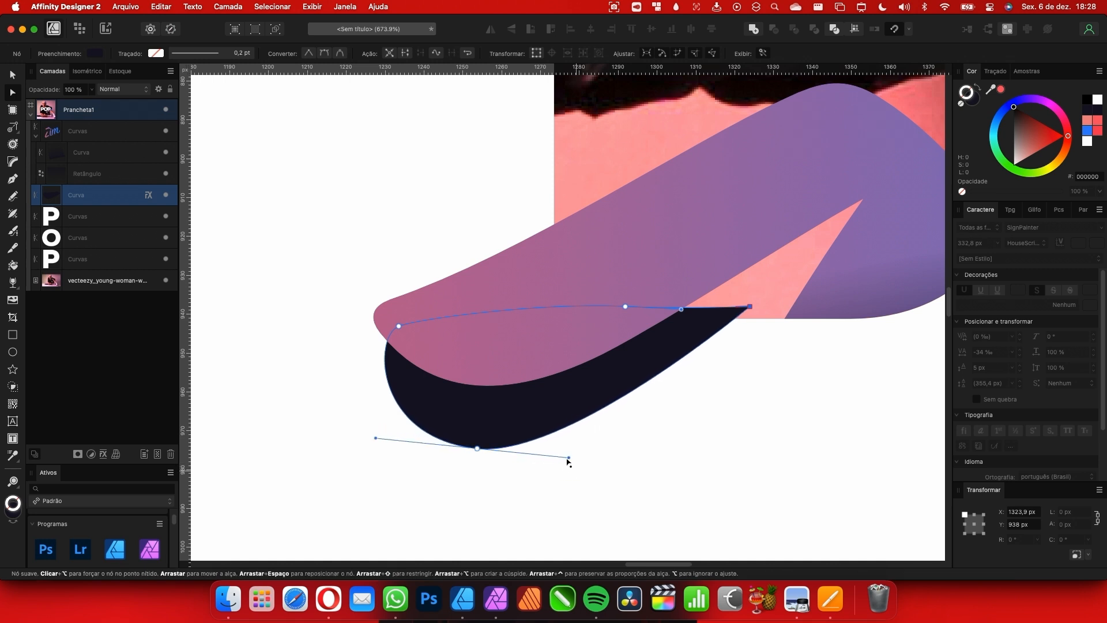
drag(478, 451, 477, 425)
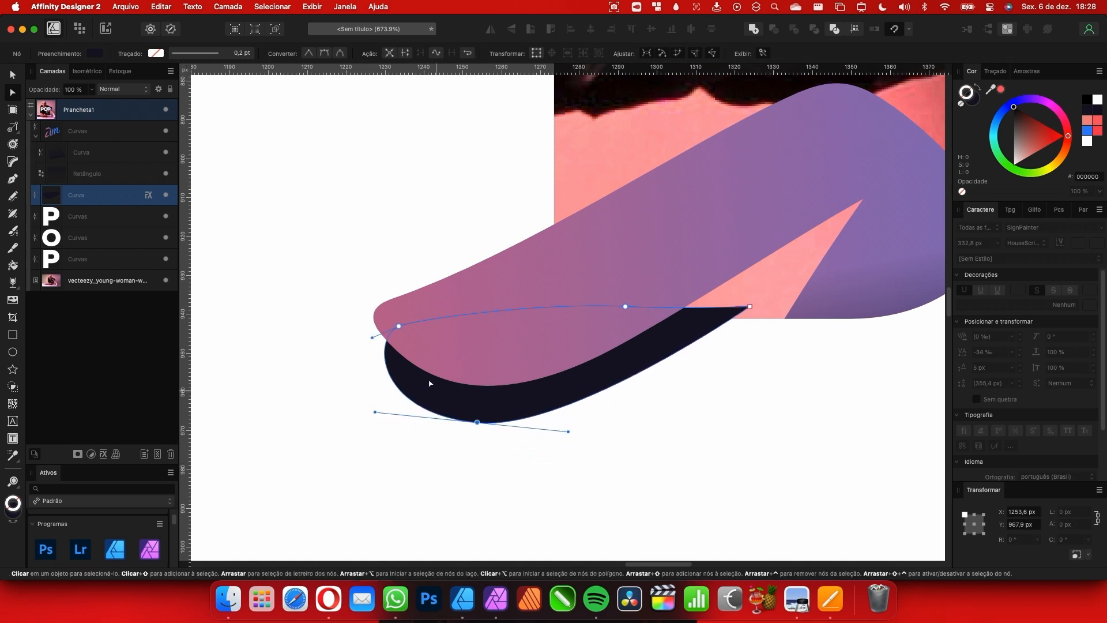
Extend the shadow curve's pointed tip to meet the Z's inner corner and raise its upper edge with an added node
drag(749, 306, 774, 351)
drag(698, 323, 720, 302)
drag(775, 350, 815, 317)
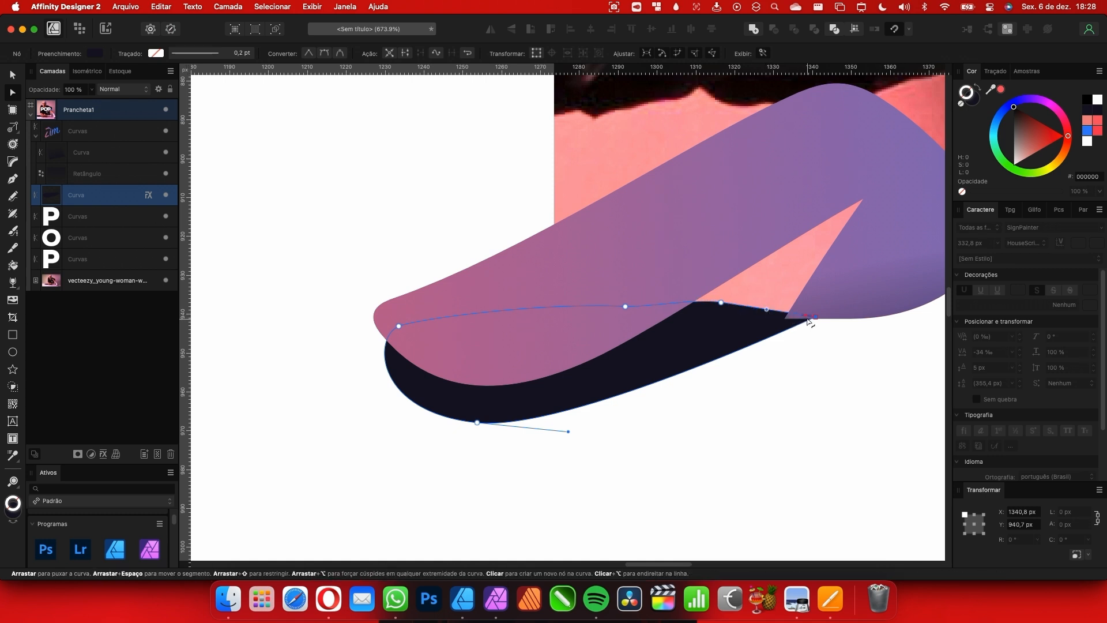
scroll(650, 332, down, 2)
scroll(650, 332, down, 2)
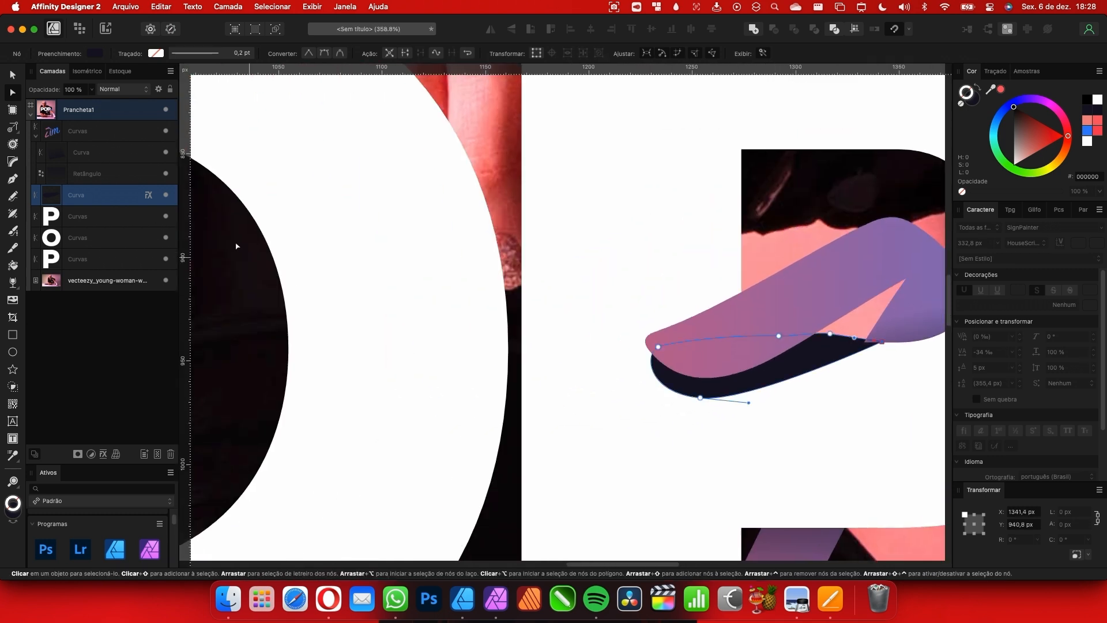
Open the document for editing in Affinity Photo with the shadow curve selected as an object
key(v)
click(125, 7)
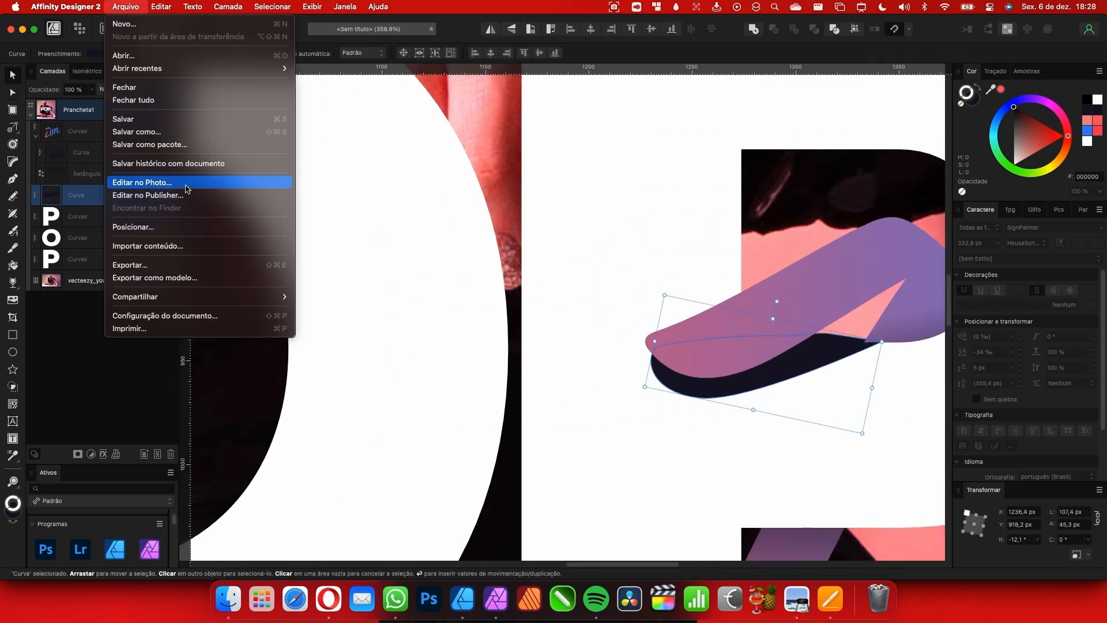
click(439, 347)
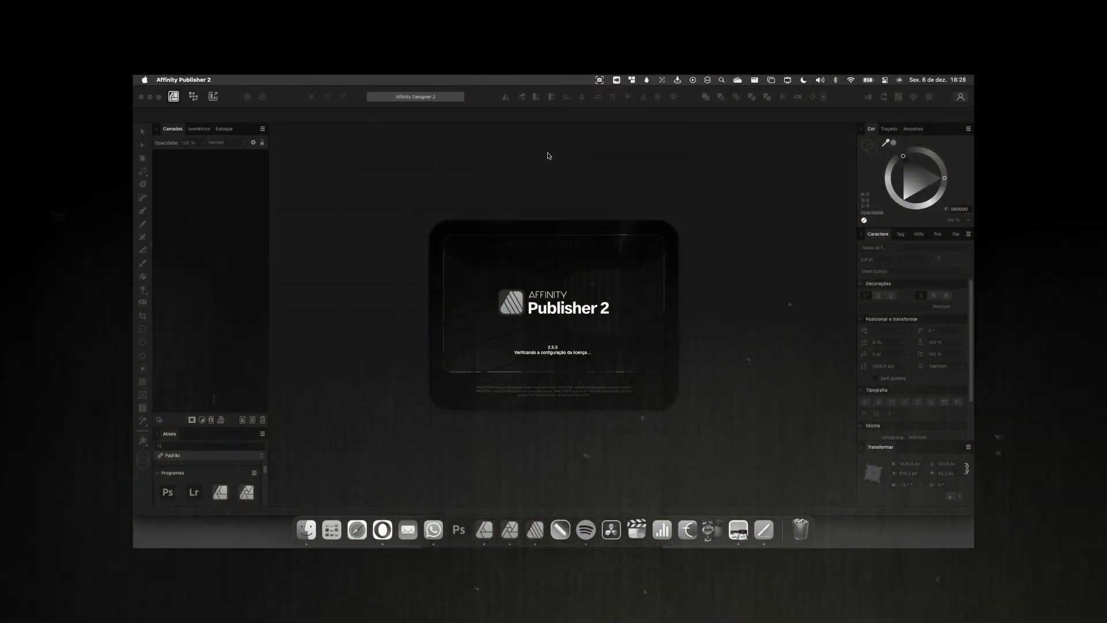
click(130, 5)
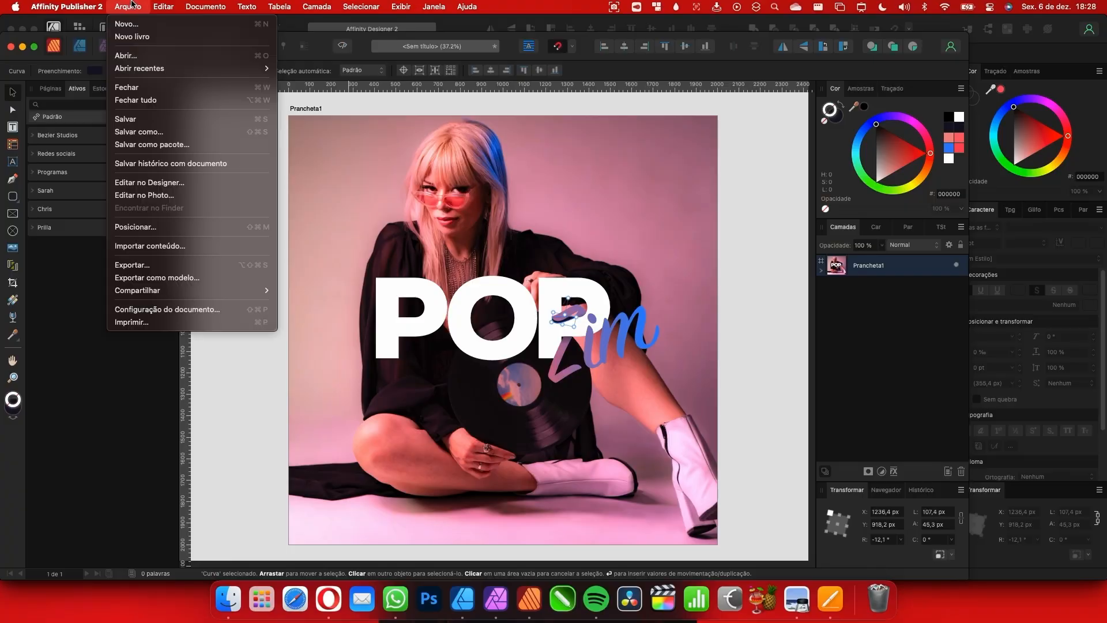
click(144, 195)
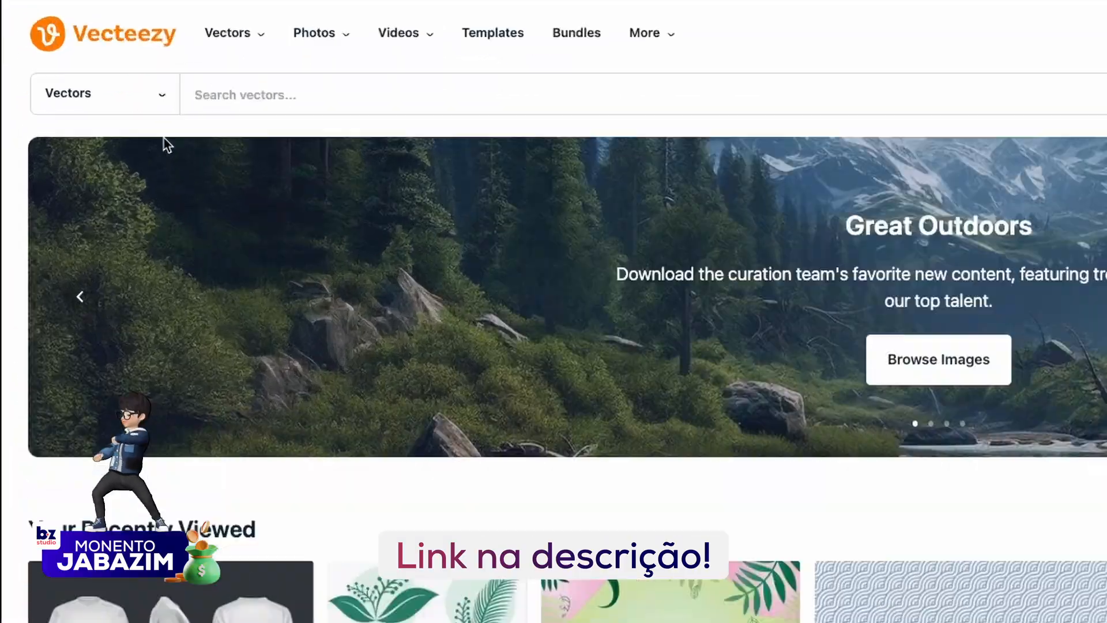
Switch to the Vecteezy website and search its motion graphics for "titles"
click(190, 146)
click(212, 364)
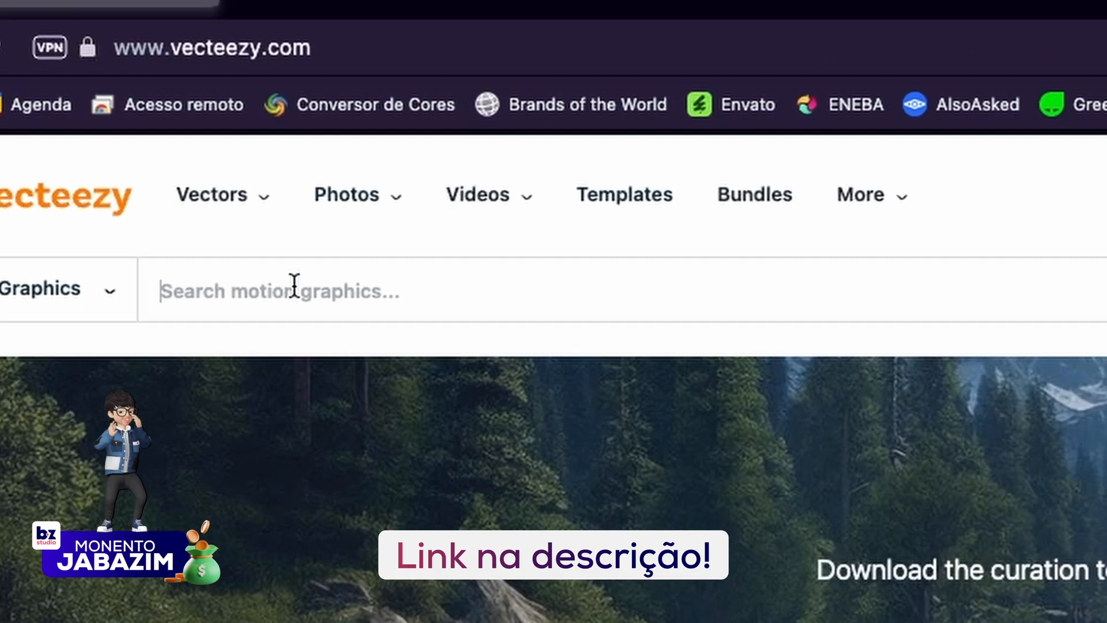
click(435, 29)
text(ti)
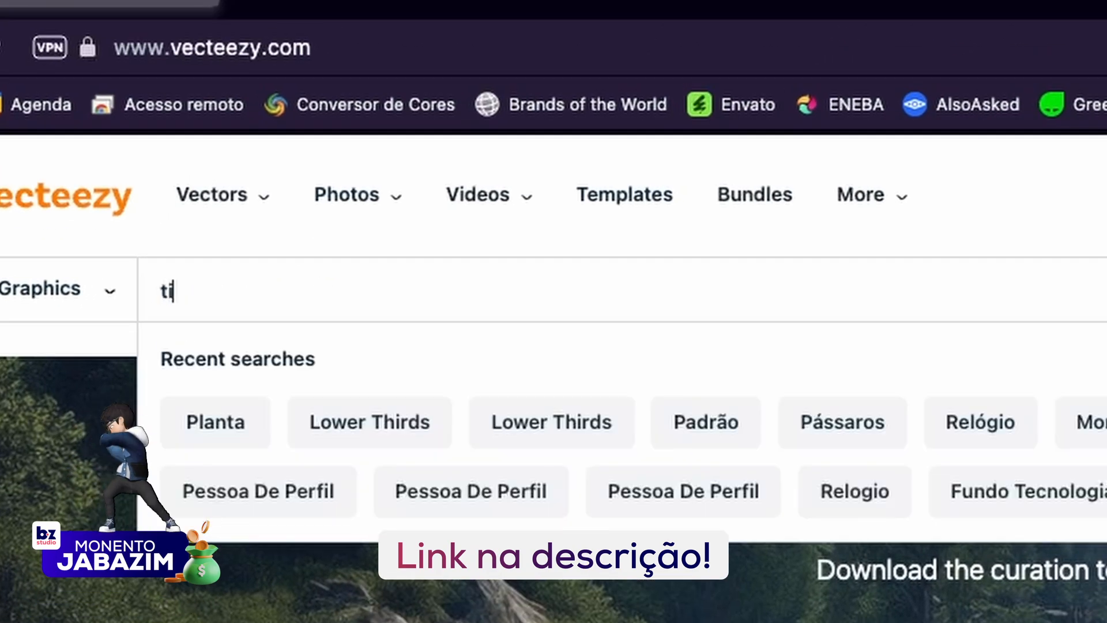
text(tles)
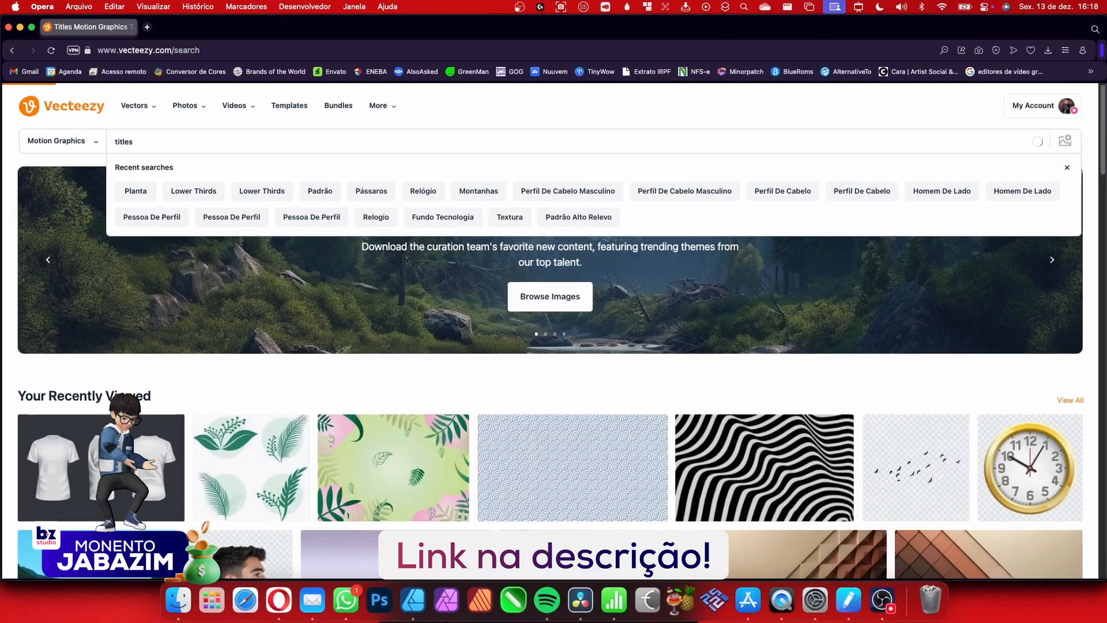
key(Return)
scroll(738, 311, down, 3)
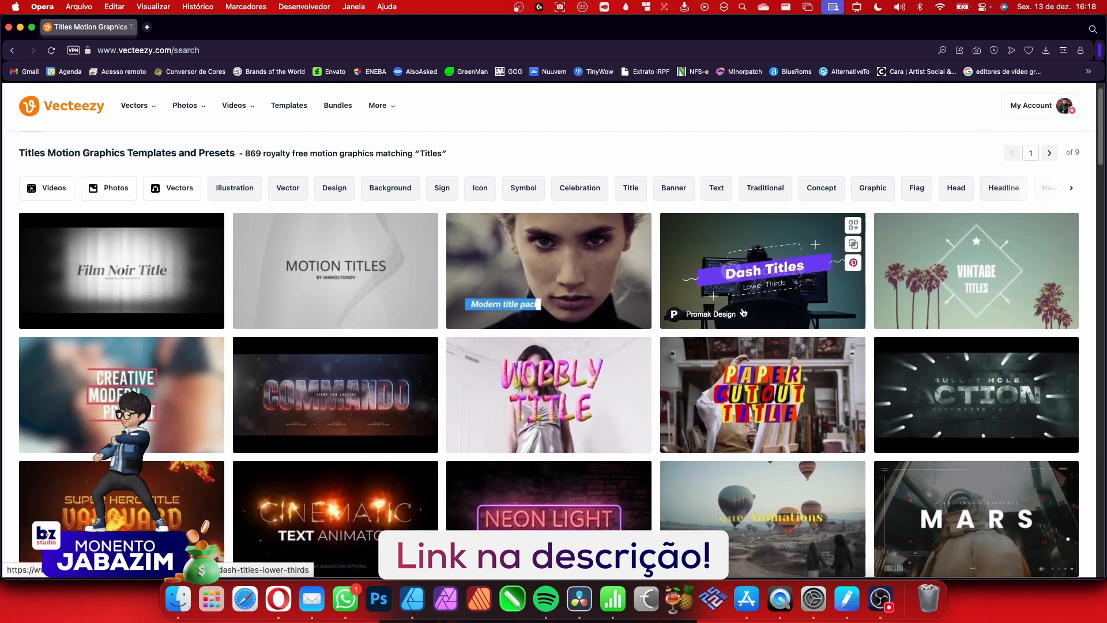
click(752, 176)
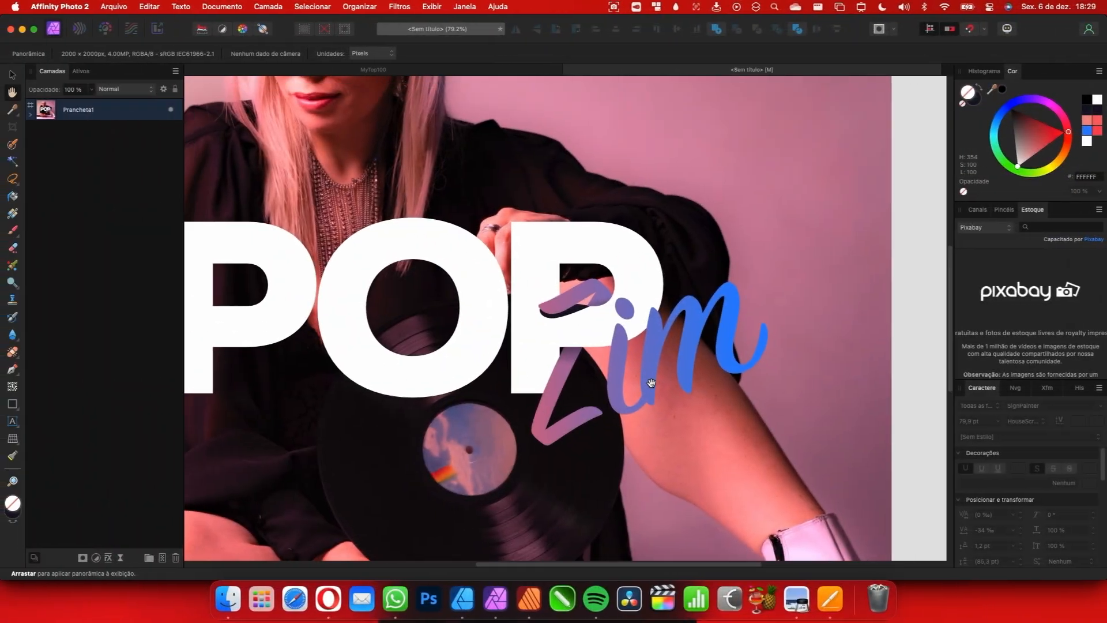
Switch to Affinity Photo, try a pink outline colour on the shadow curve and undo it
scroll(590, 334, up, 5)
click(13, 76)
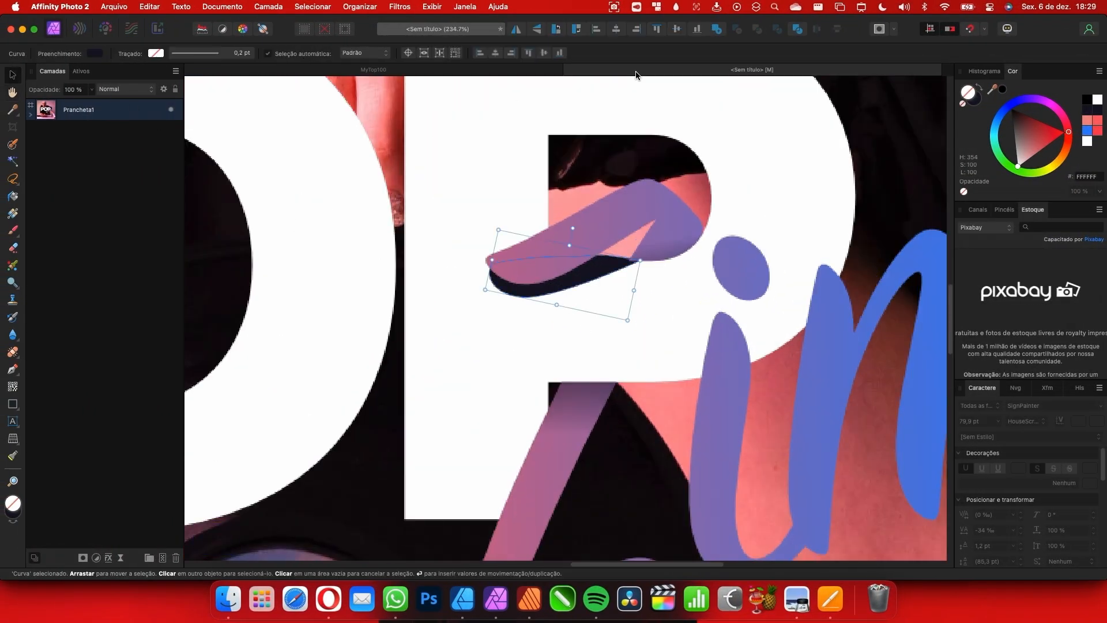
scroll(590, 295, up, 5)
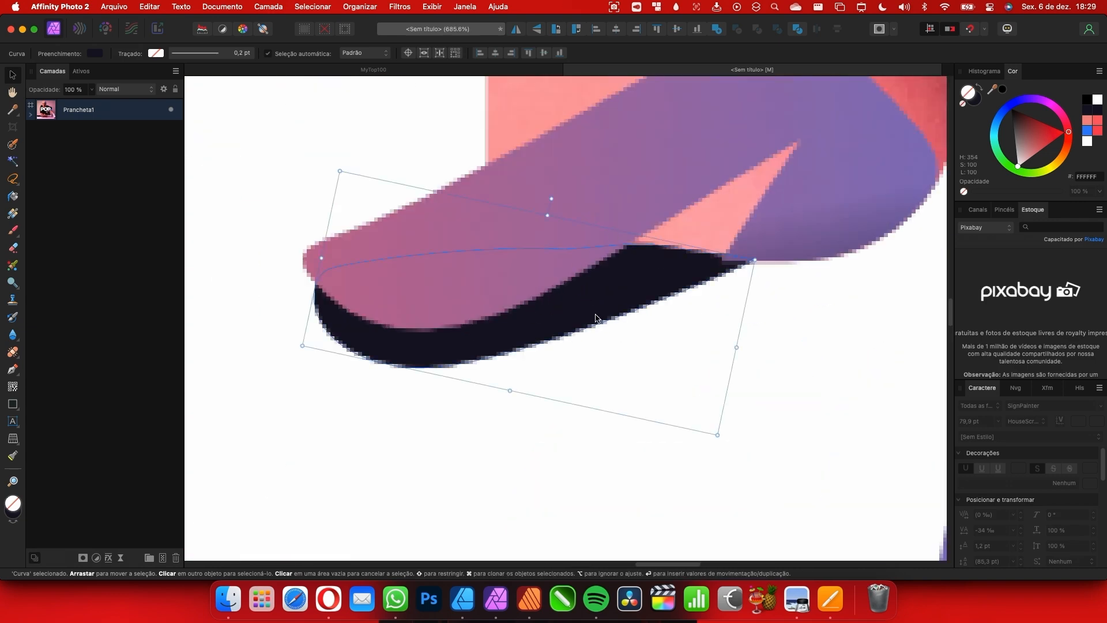
scroll(808, 250, up, 2)
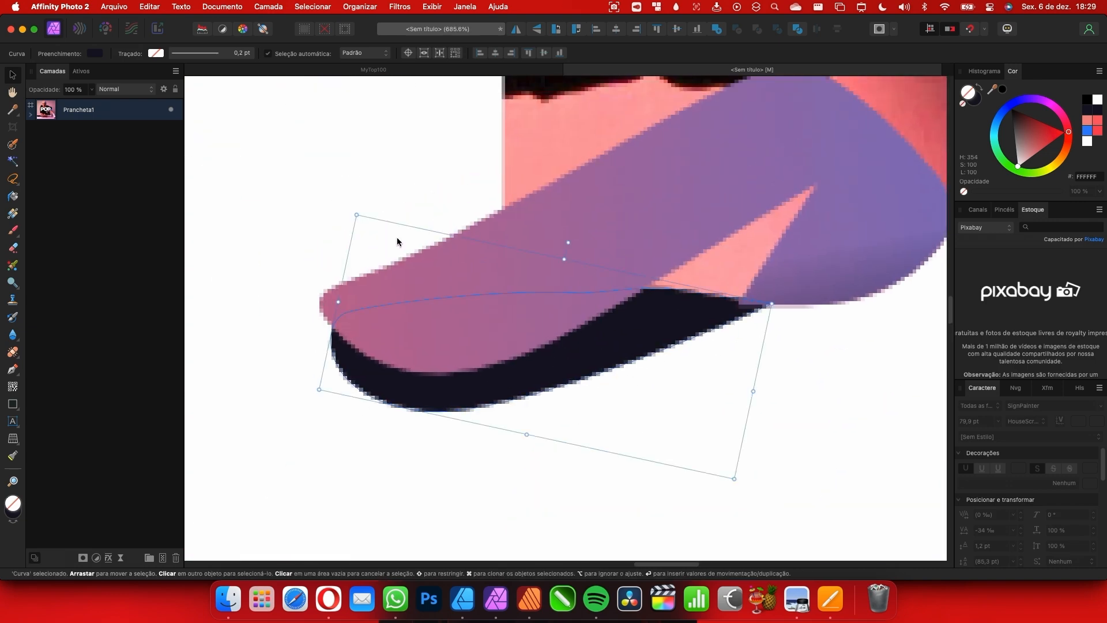
drag(1033, 137, 1030, 147)
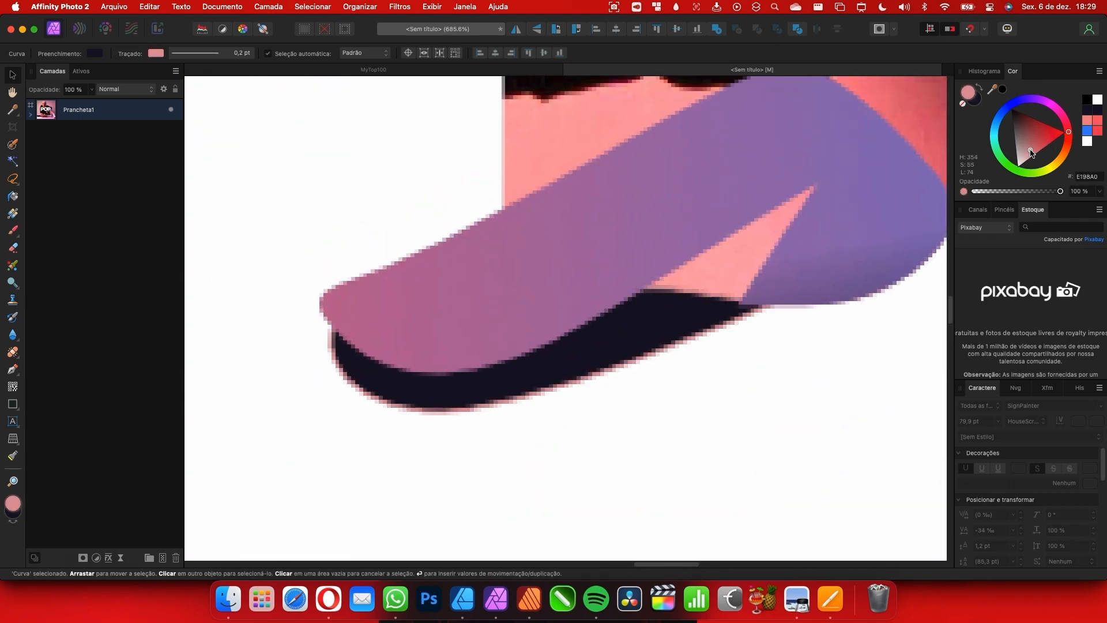
key(super+z)
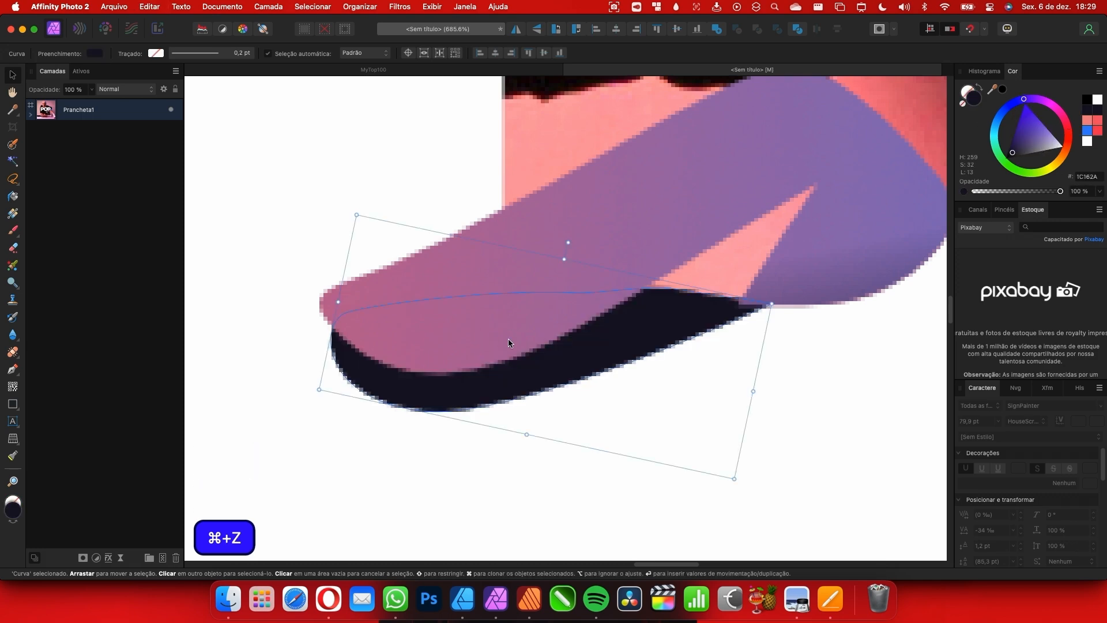
scroll(510, 337, down, 5)
scroll(539, 360, up, 1)
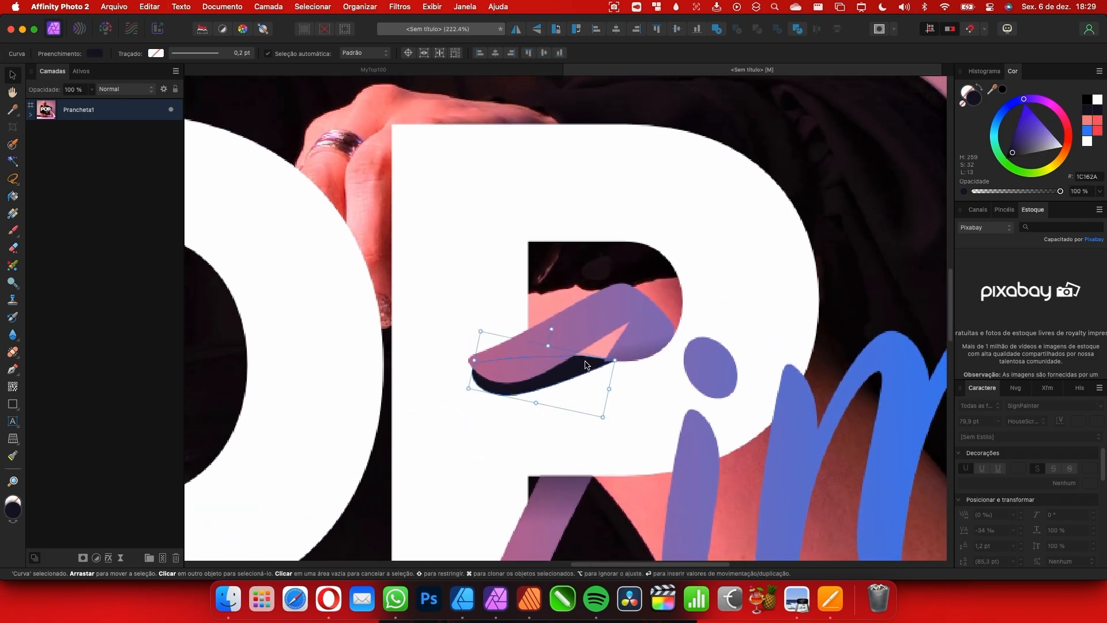
scroll(579, 363, down, 3)
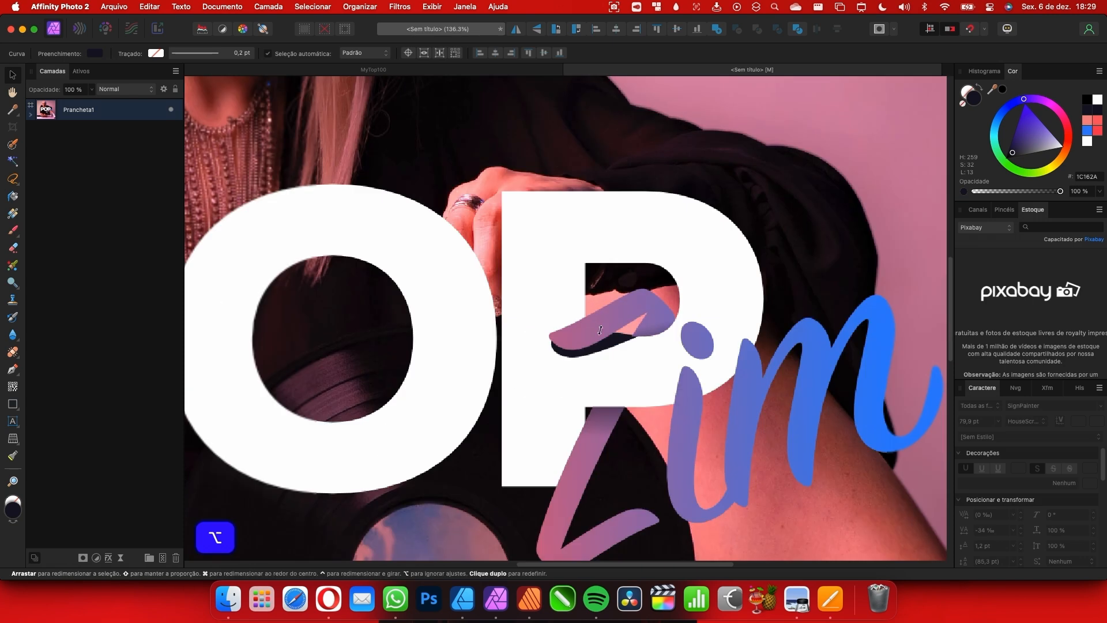
scroll(600, 330, down, 2)
click(613, 341)
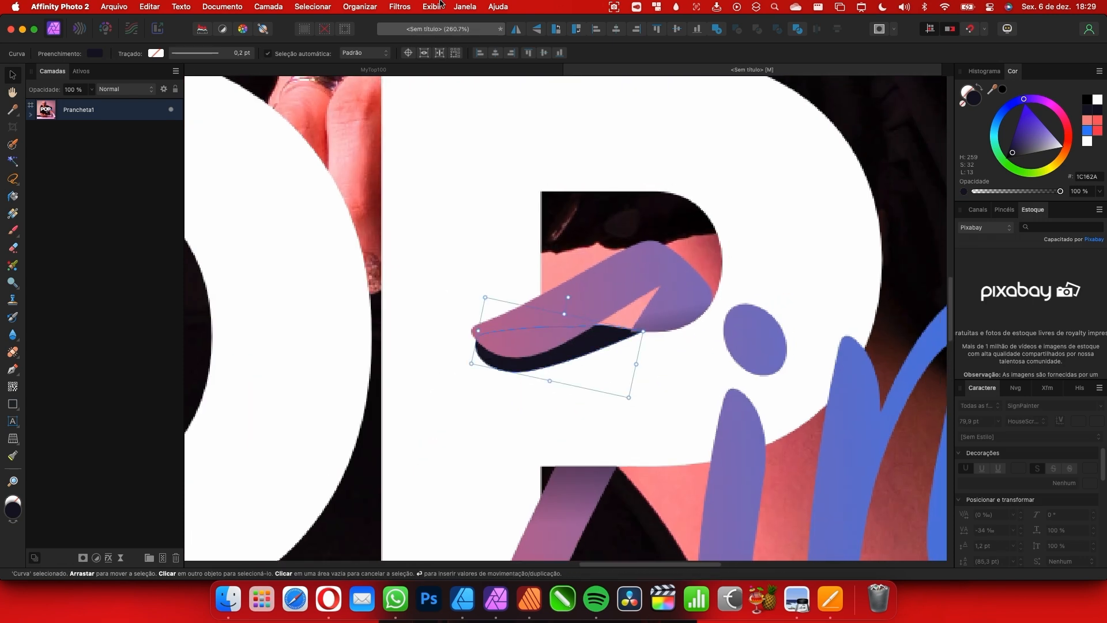
click(400, 6)
mouse_move(427, 29)
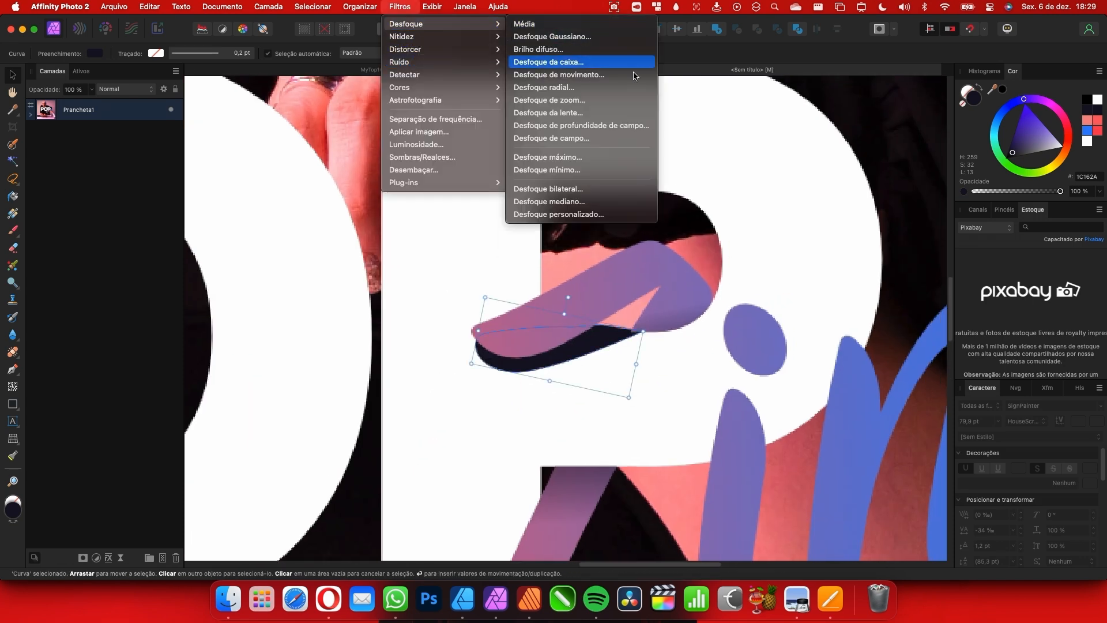
click(576, 128)
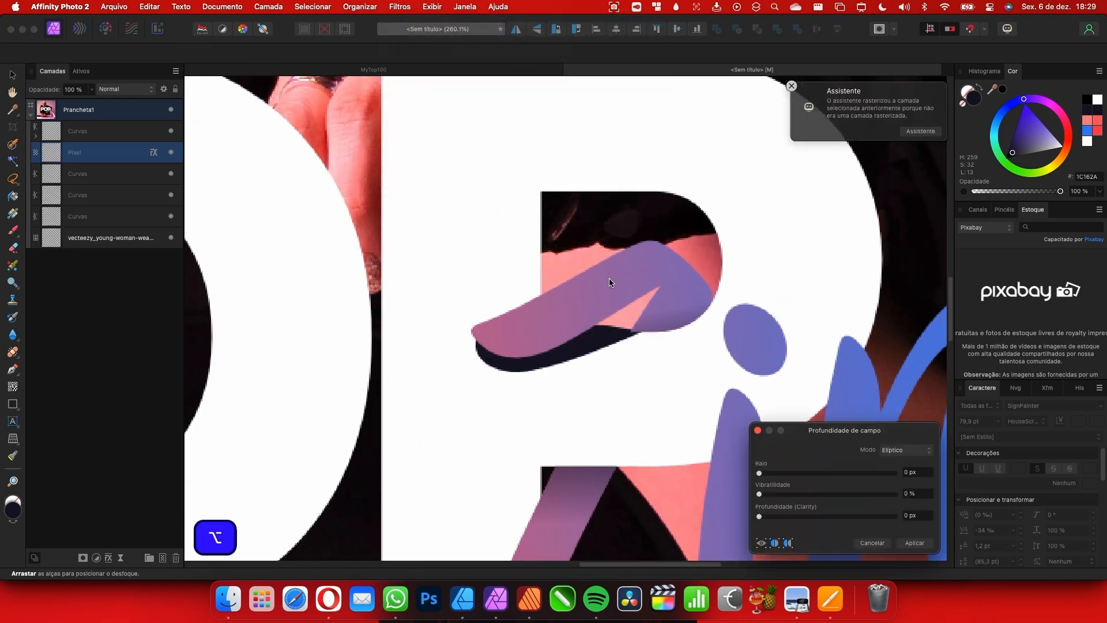
scroll(612, 273, down, 6)
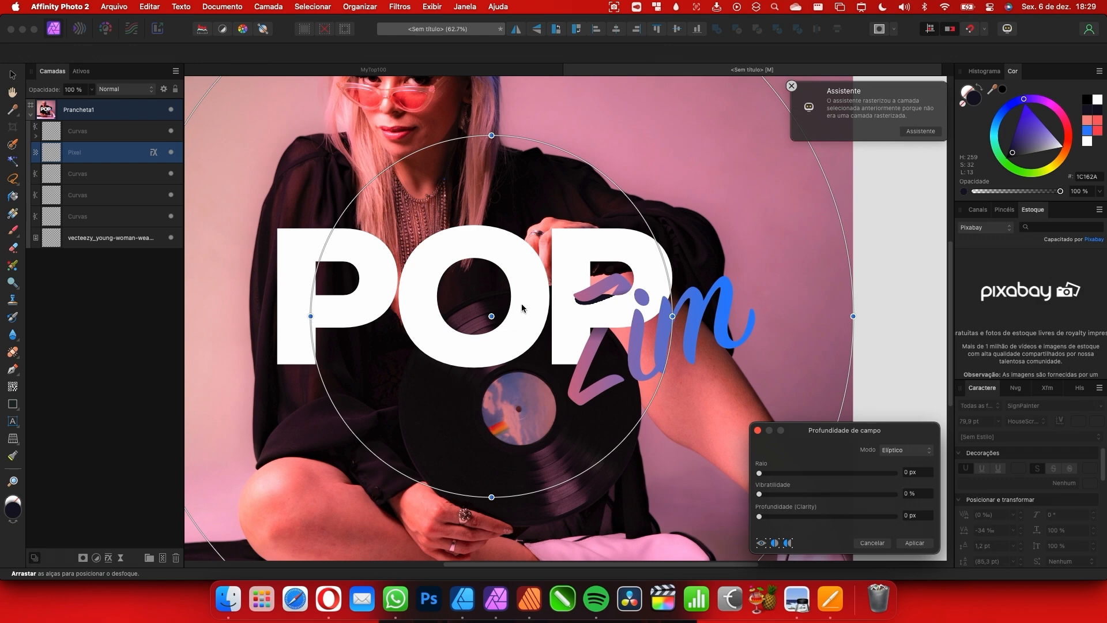
click(791, 86)
scroll(535, 291, left, 2)
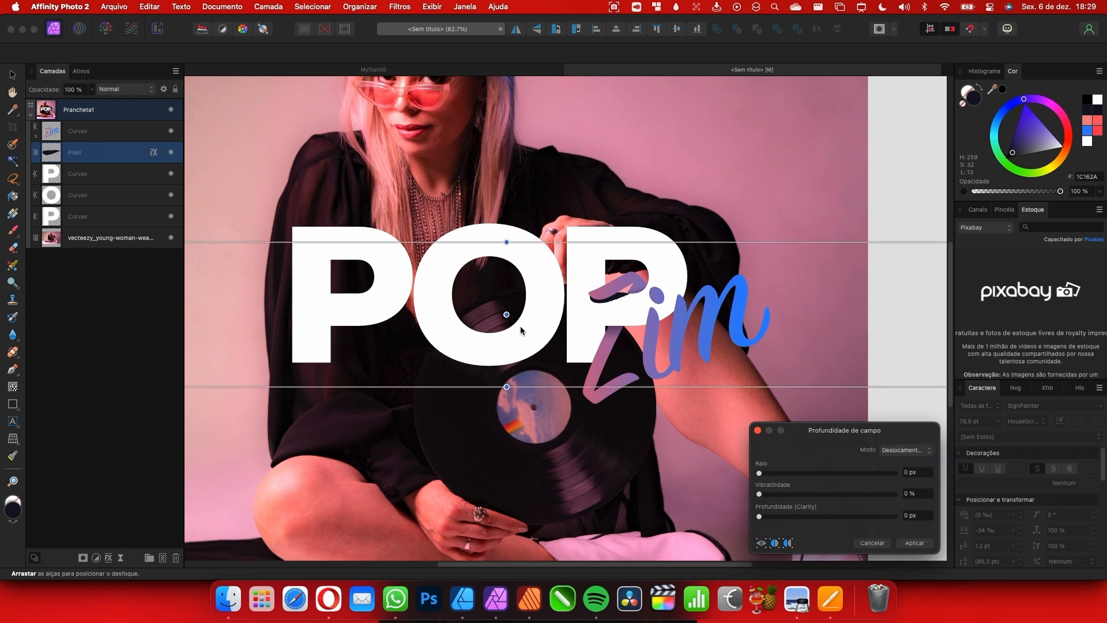
scroll(520, 332, right, 3)
scroll(485, 362, down, 3)
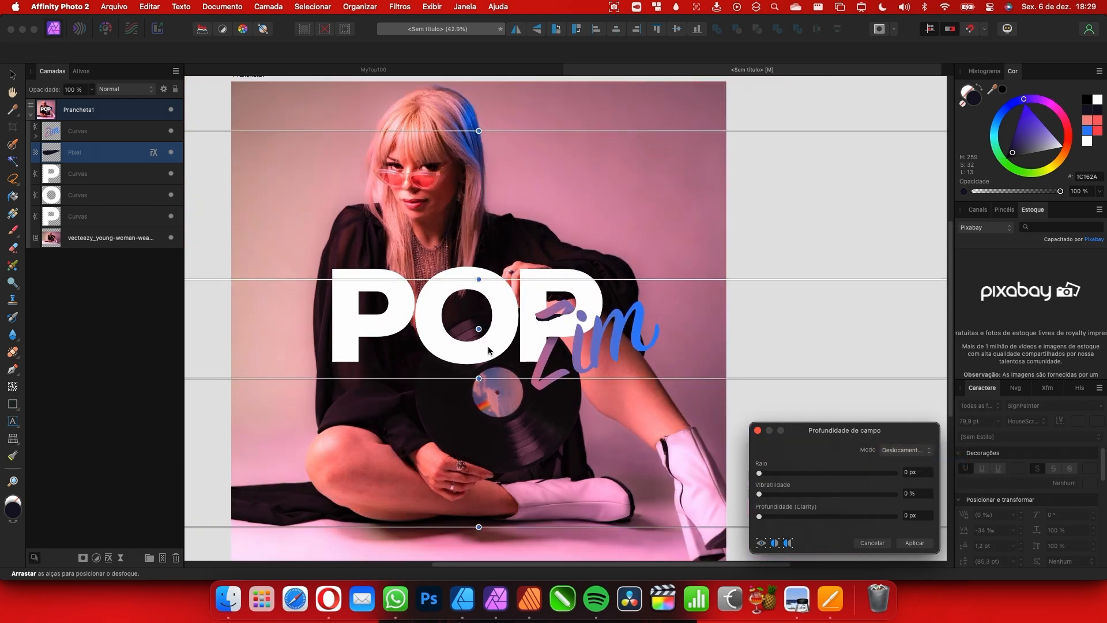
drag(479, 329, 567, 297)
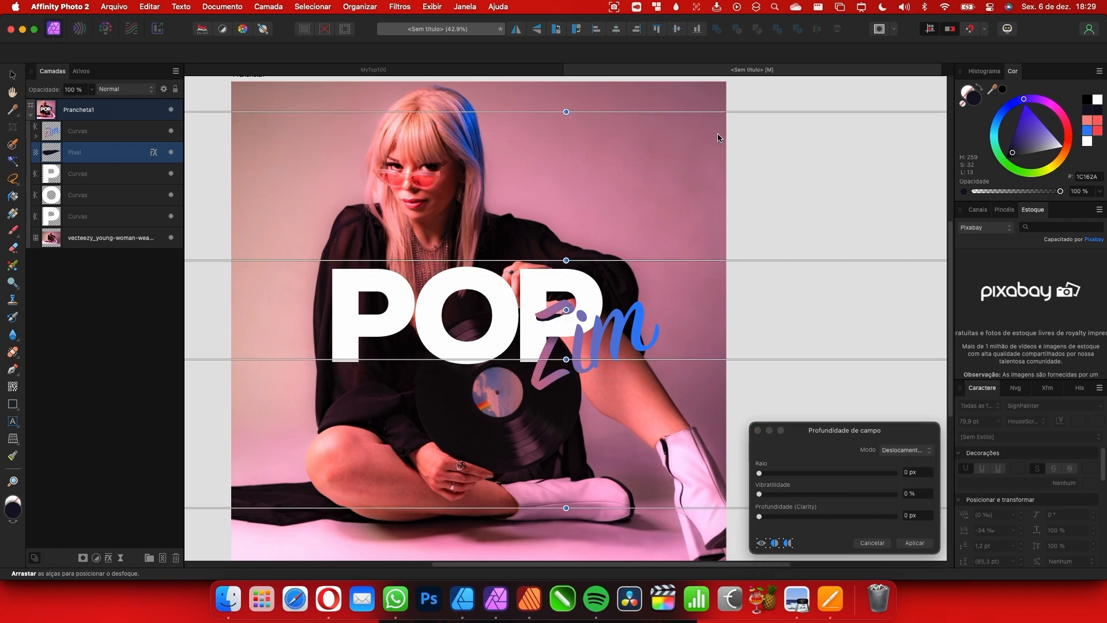
drag(567, 116, 567, 282)
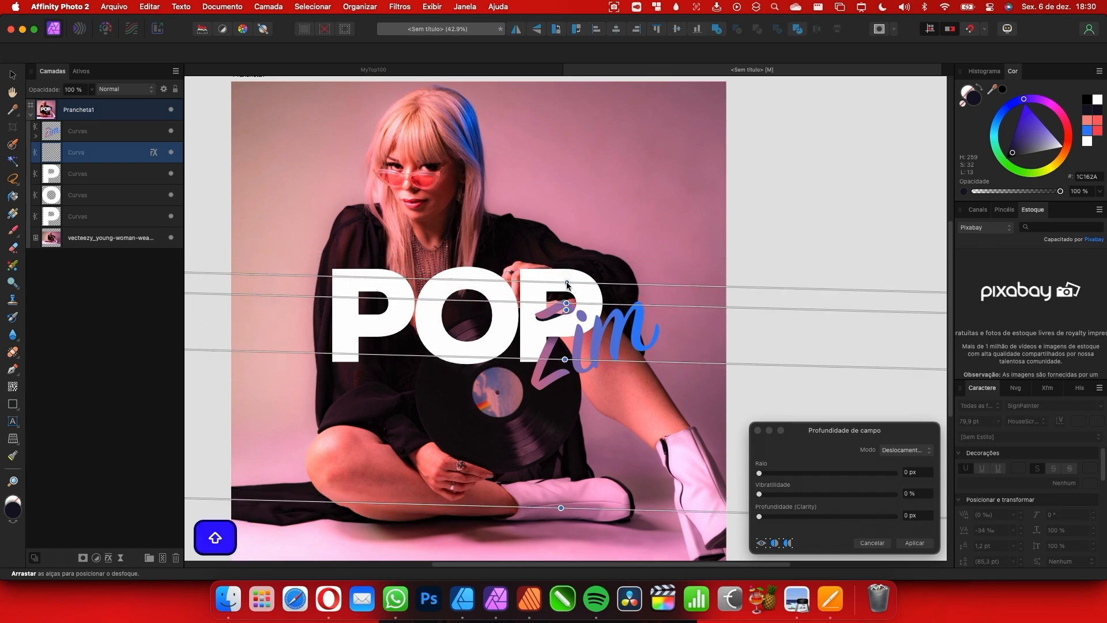
key(Return)
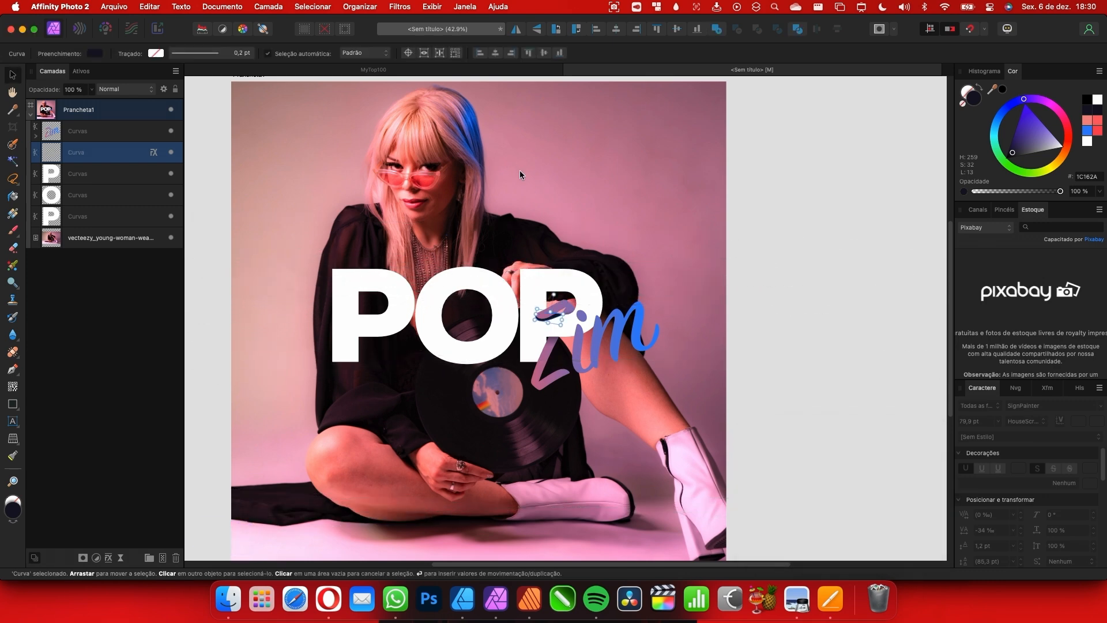
Start a tilt-shift depth-of-field blur on the shadow curve, centre it near the Z's upper stroke and set the radius to 26 px
click(399, 6)
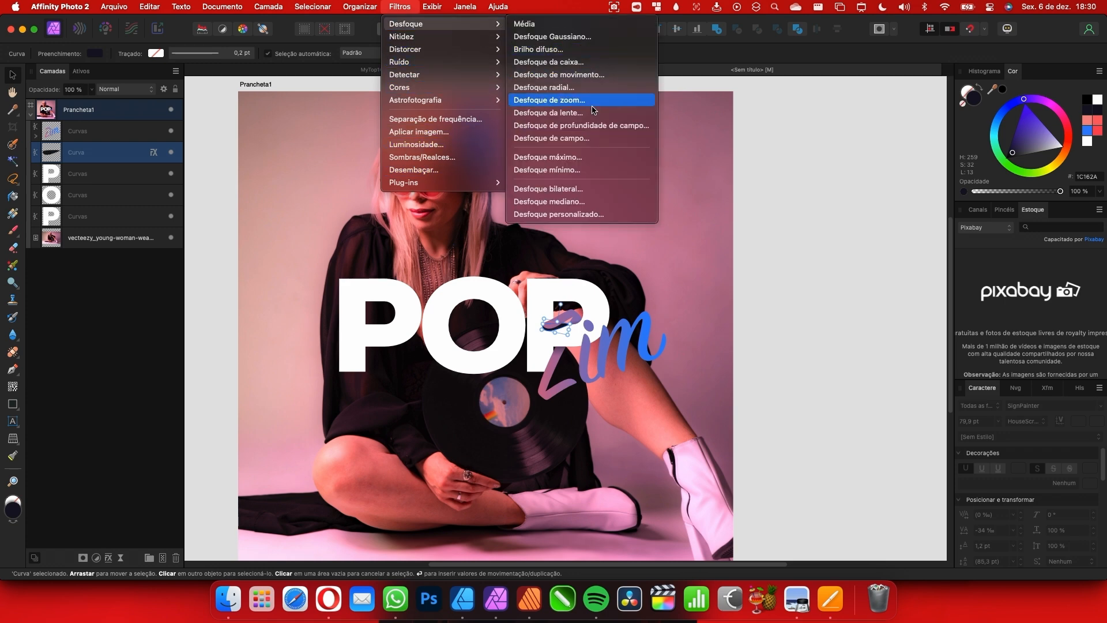
click(631, 267)
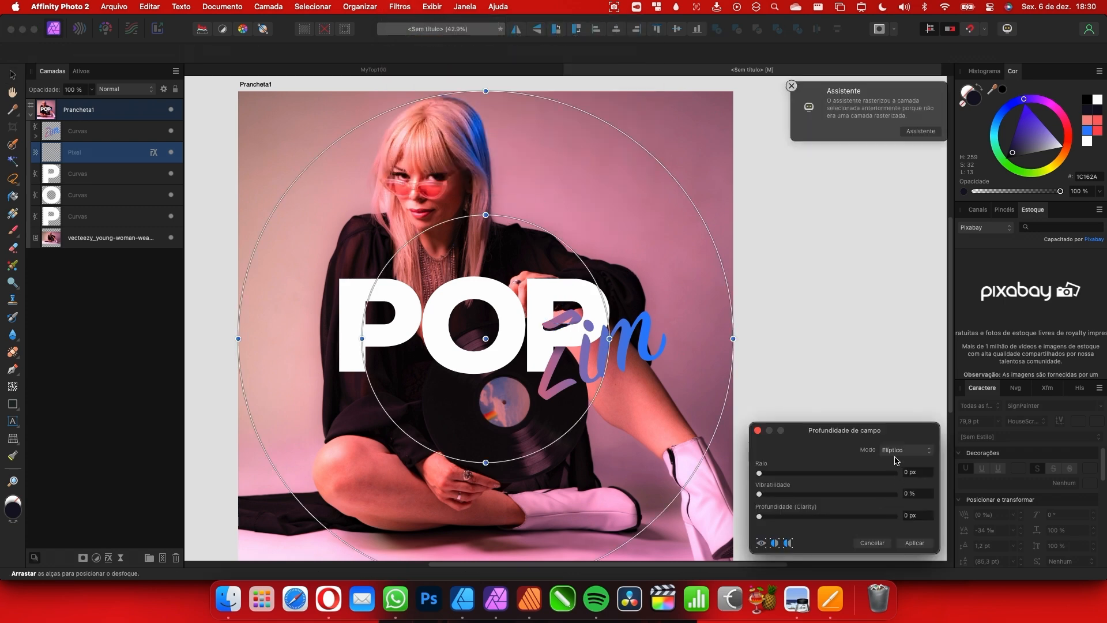
drag(485, 142, 473, 333)
scroll(594, 317, up, 8)
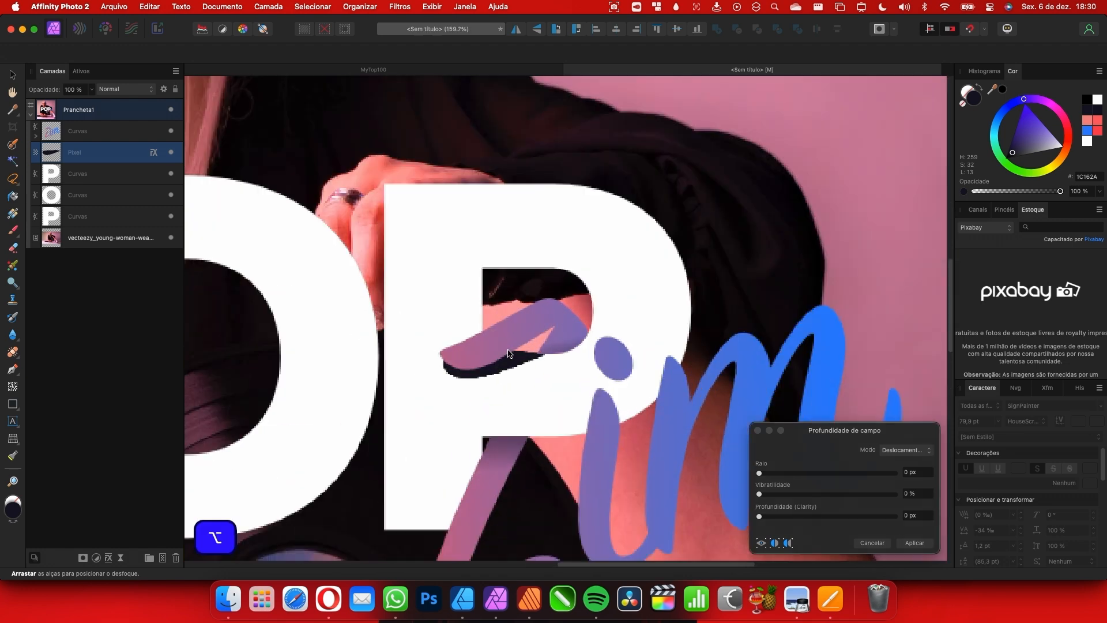
drag(480, 351, 431, 387)
scroll(447, 389, up, 3)
drag(760, 472, 790, 474)
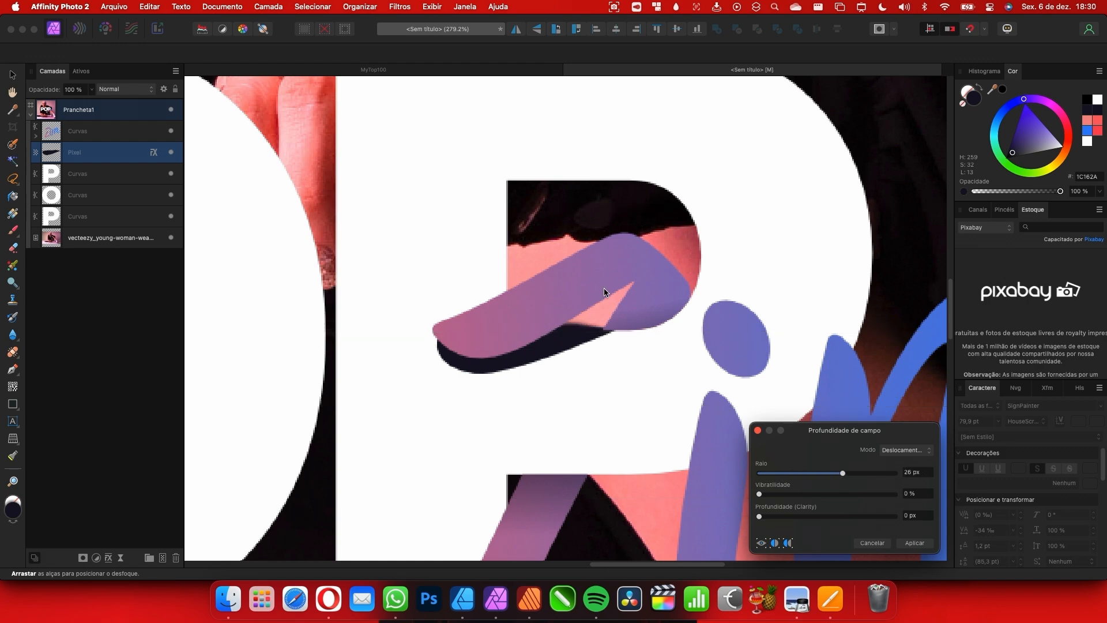
Move the depth-of-field blur's centre just below the Z's upper stroke tip and tilt its blur bands to follow the shadow
scroll(602, 291, up, 3)
scroll(587, 345, down, 3)
scroll(487, 392, up, 2)
scroll(487, 393, down, 3)
scroll(484, 369, left, 2)
drag(469, 361, 452, 407)
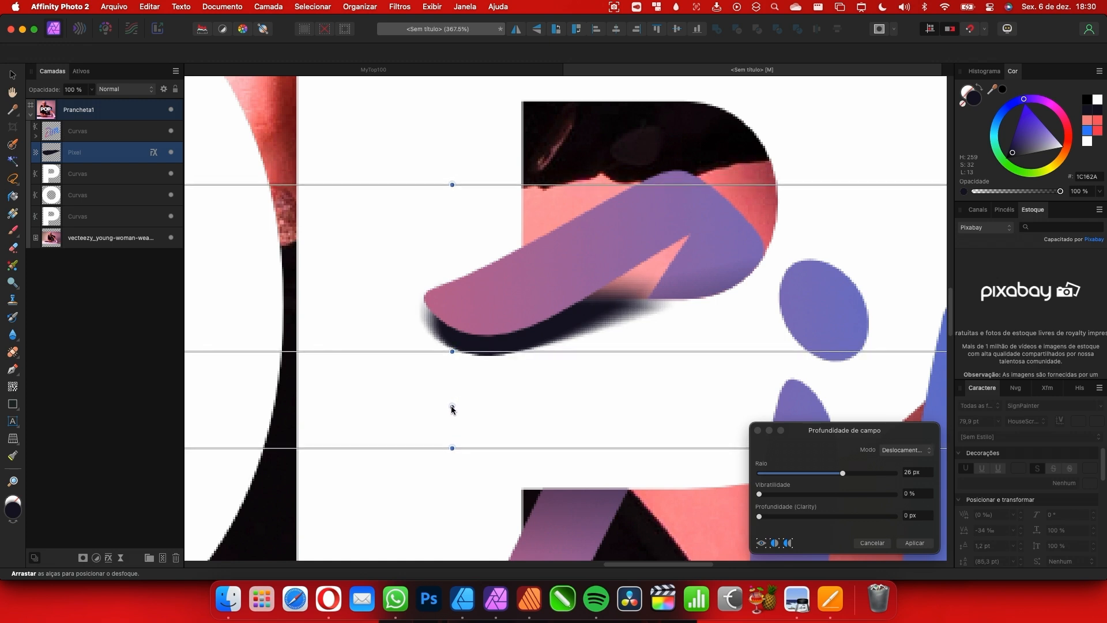
drag(451, 185, 491, 195)
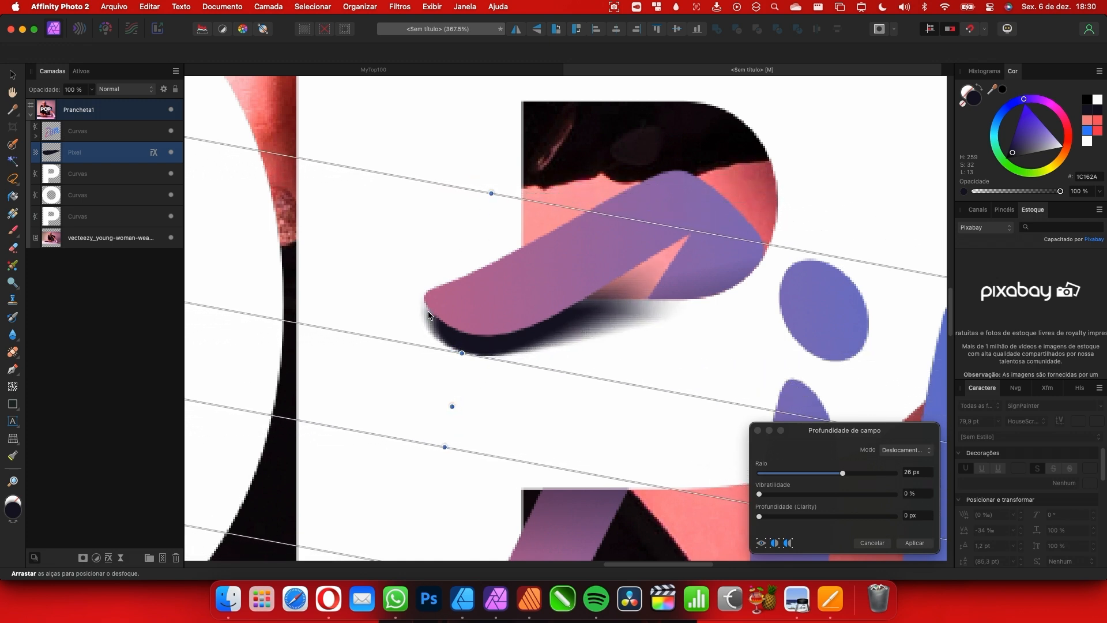
Fine-tune the blur centre's height below the stroke tip, set the radius to 19.3 px and apply the depth-of-field blur
drag(454, 408, 454, 392)
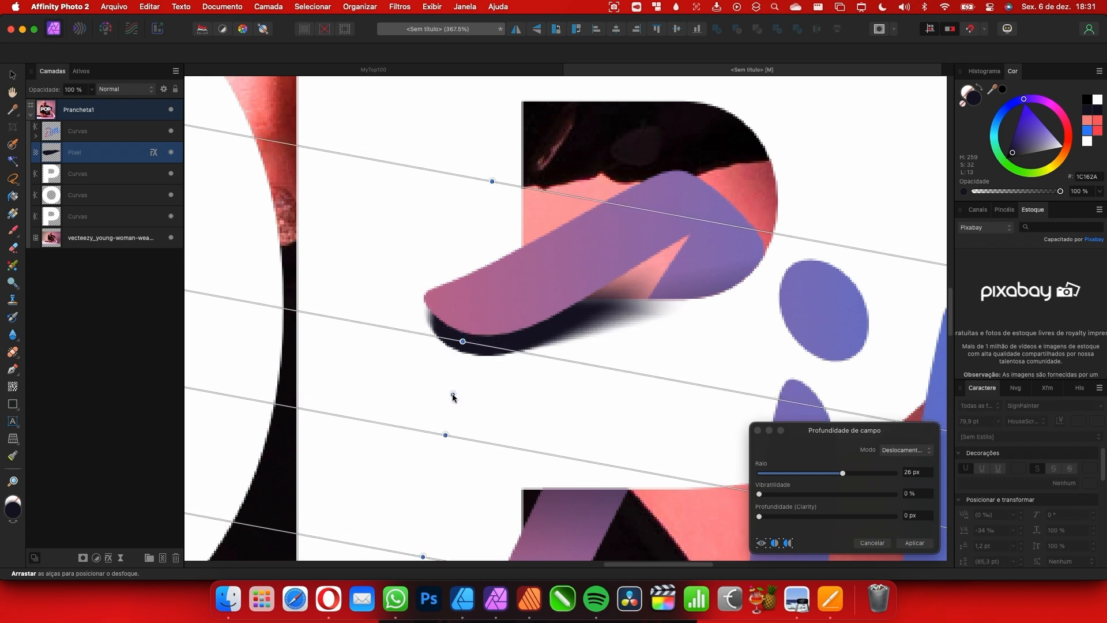
drag(842, 473, 836, 474)
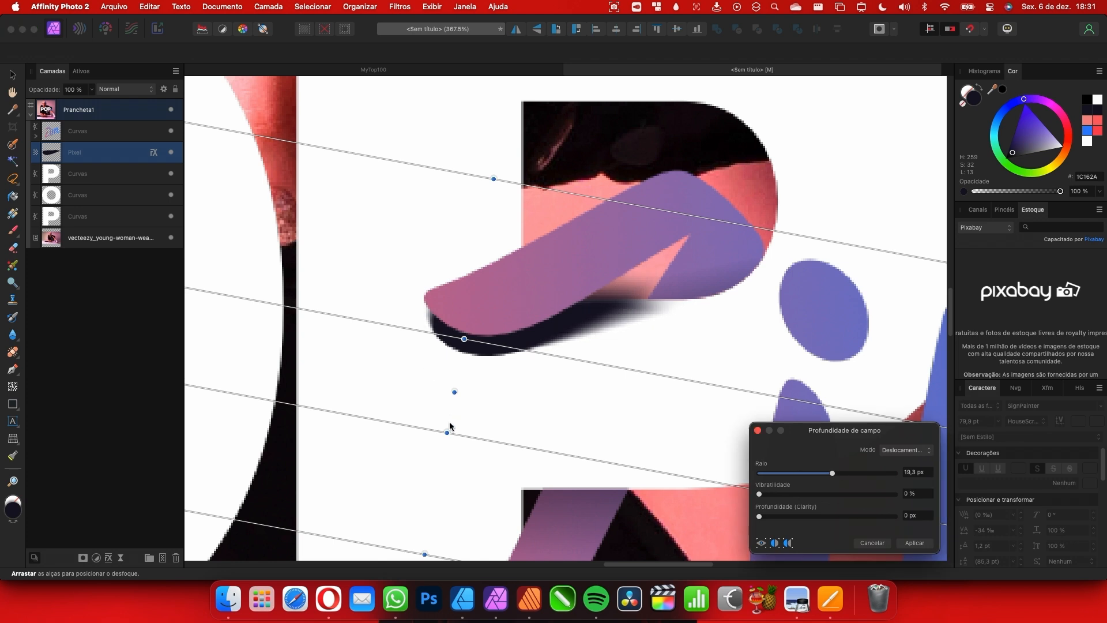
drag(454, 392, 454, 399)
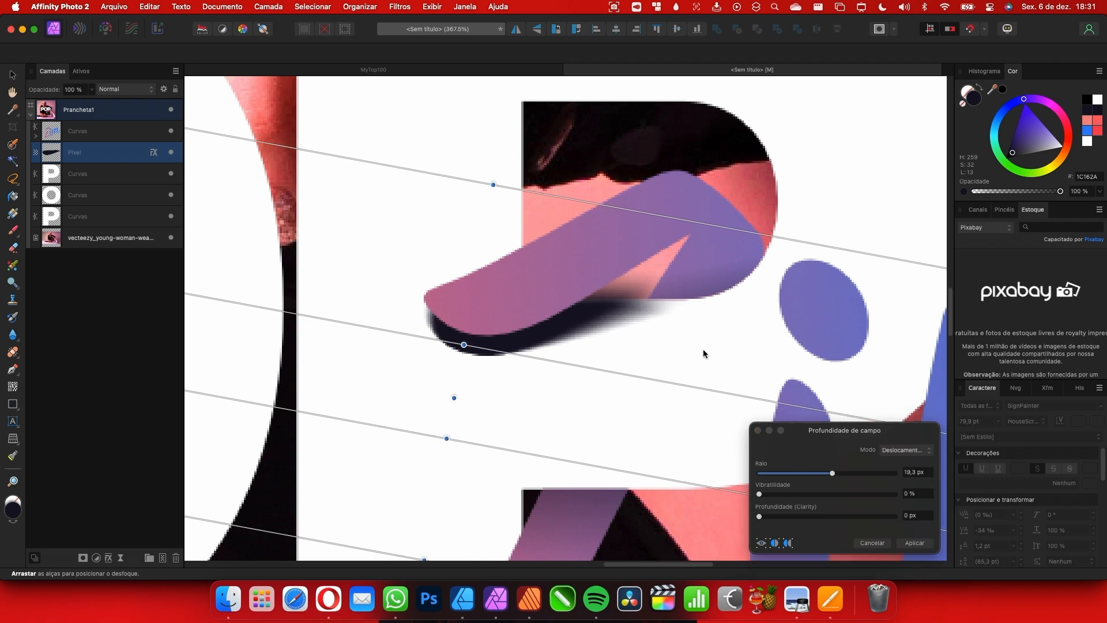
click(914, 542)
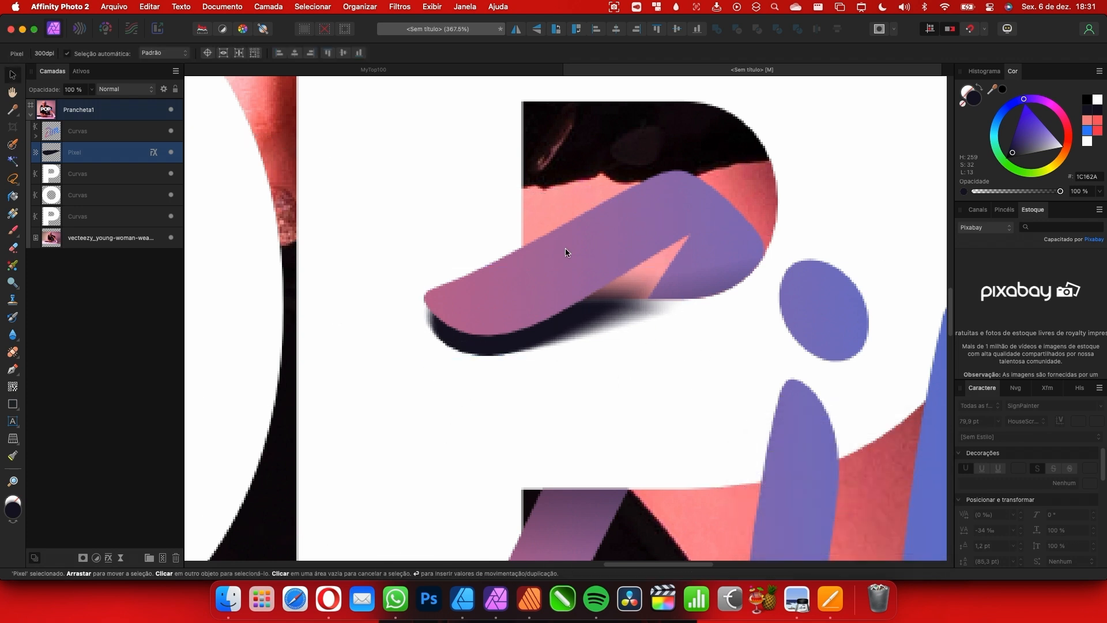
Apply a slight Gaussian blur to the shadow layer to soften its hard edge under the stroke tip
scroll(563, 245, up, 5)
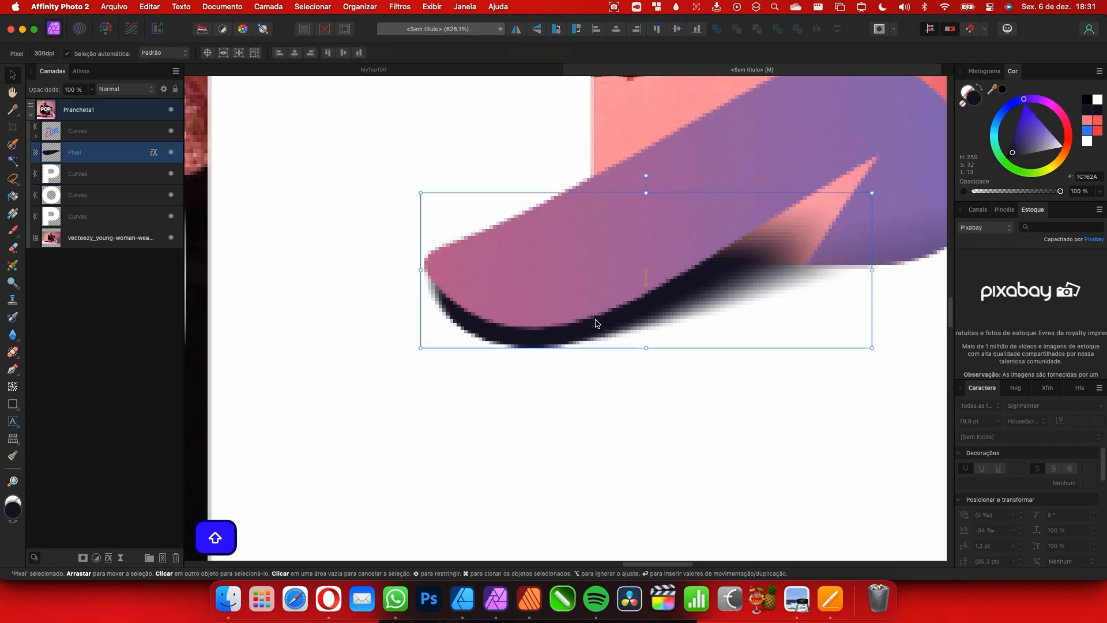
drag(596, 324, 594, 328)
scroll(548, 341, up, 5)
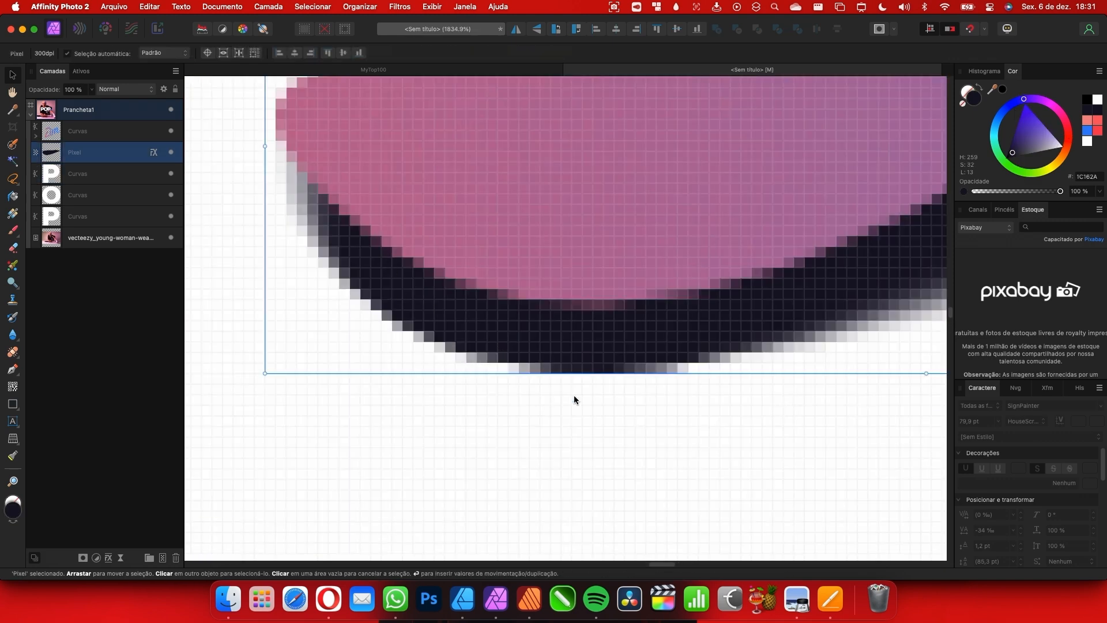
scroll(517, 361, down, 3)
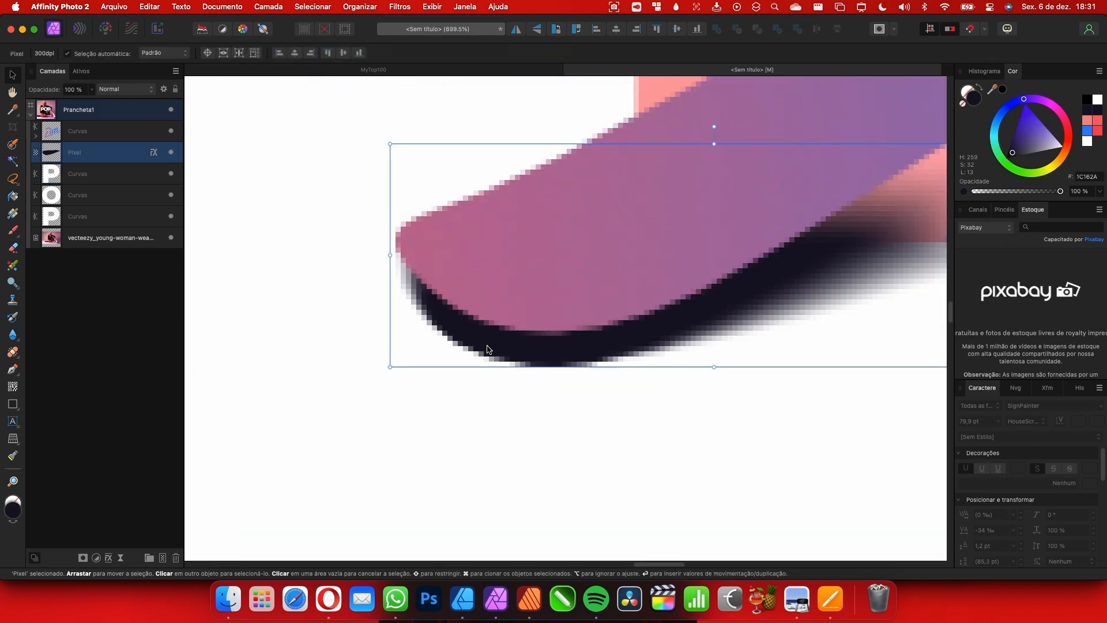
click(400, 6)
mouse_move(554, 43)
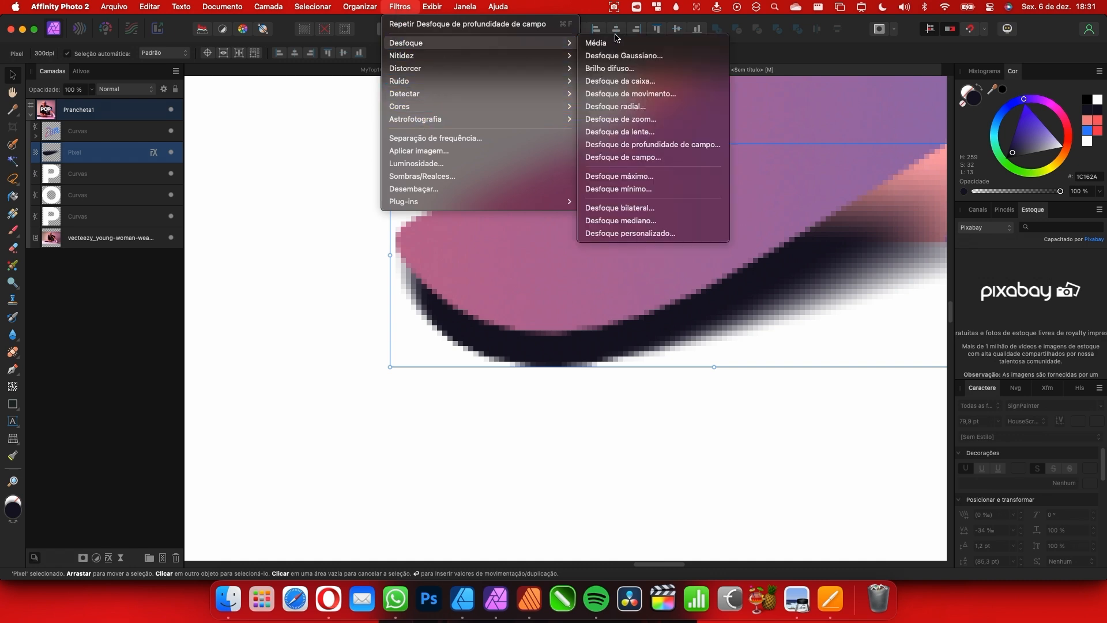
click(668, 57)
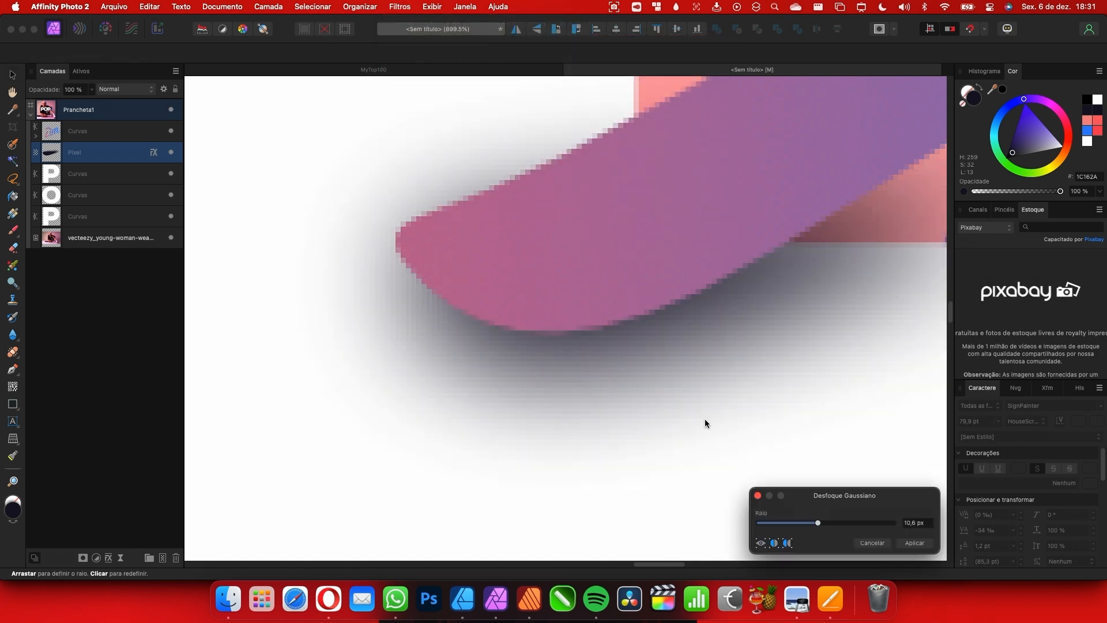
mouse_move(810, 521)
mouse_down()
mouse_move(757, 524)
mouse_move(788, 526)
mouse_up()
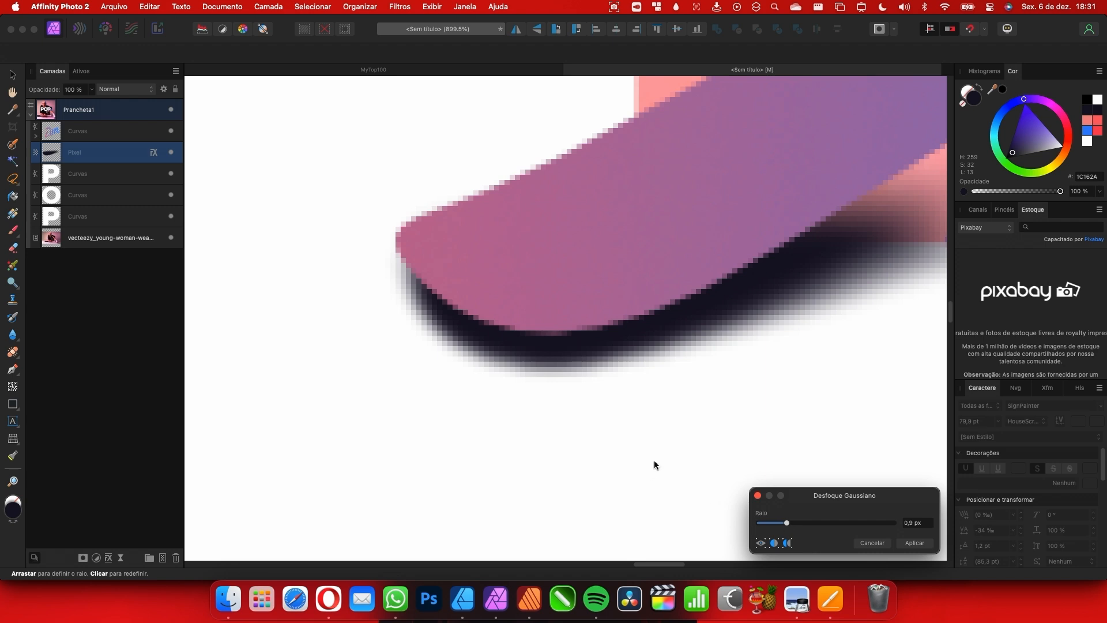
drag(792, 524, 791, 526)
click(914, 543)
Clip the blurred shadow layer inside the last P of "POP"
scroll(569, 321, down, 15)
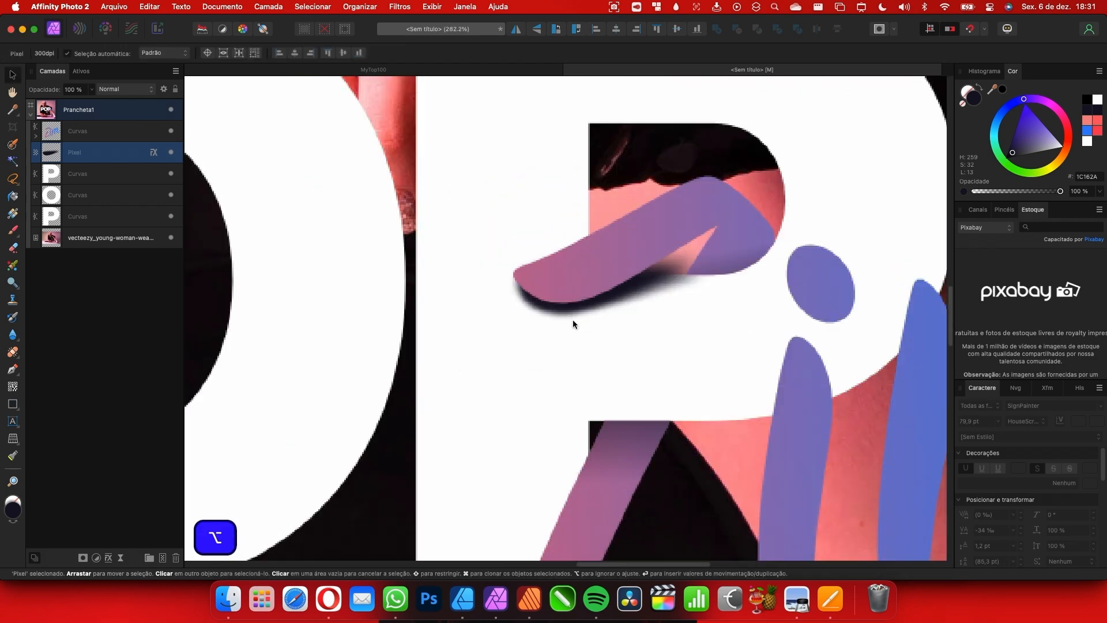
scroll(675, 298, left, 5)
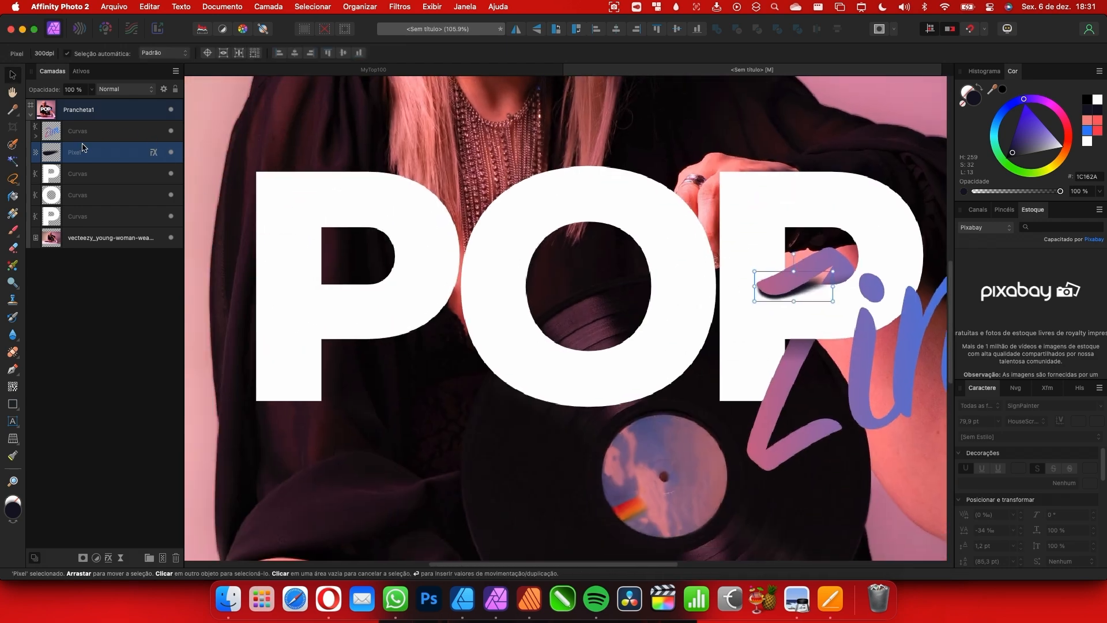
drag(81, 156, 179, 174)
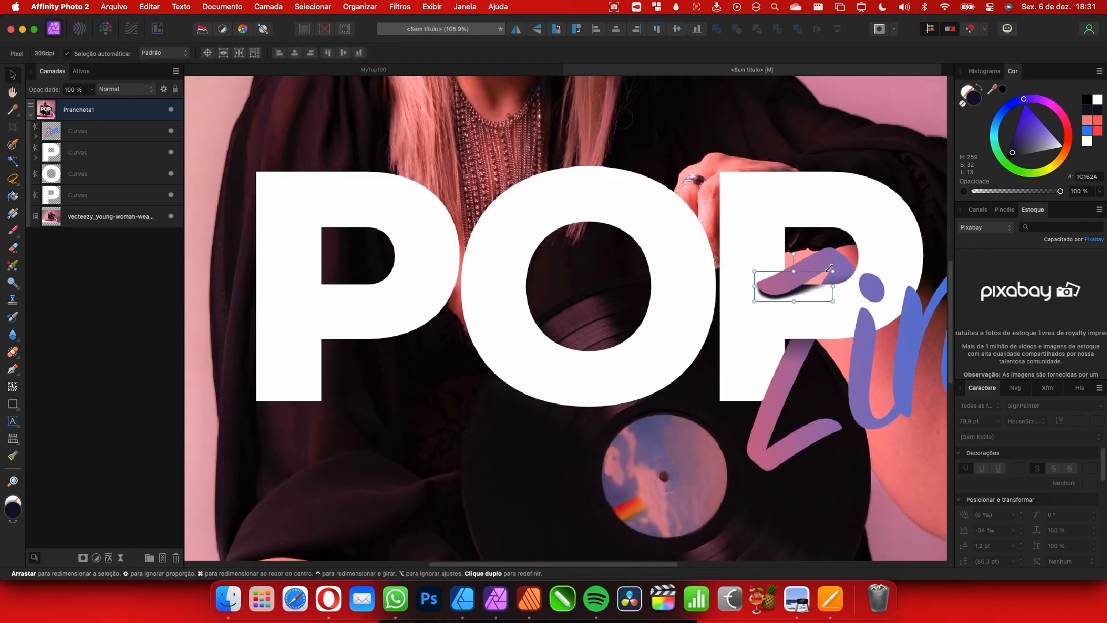
scroll(831, 268, up, 8)
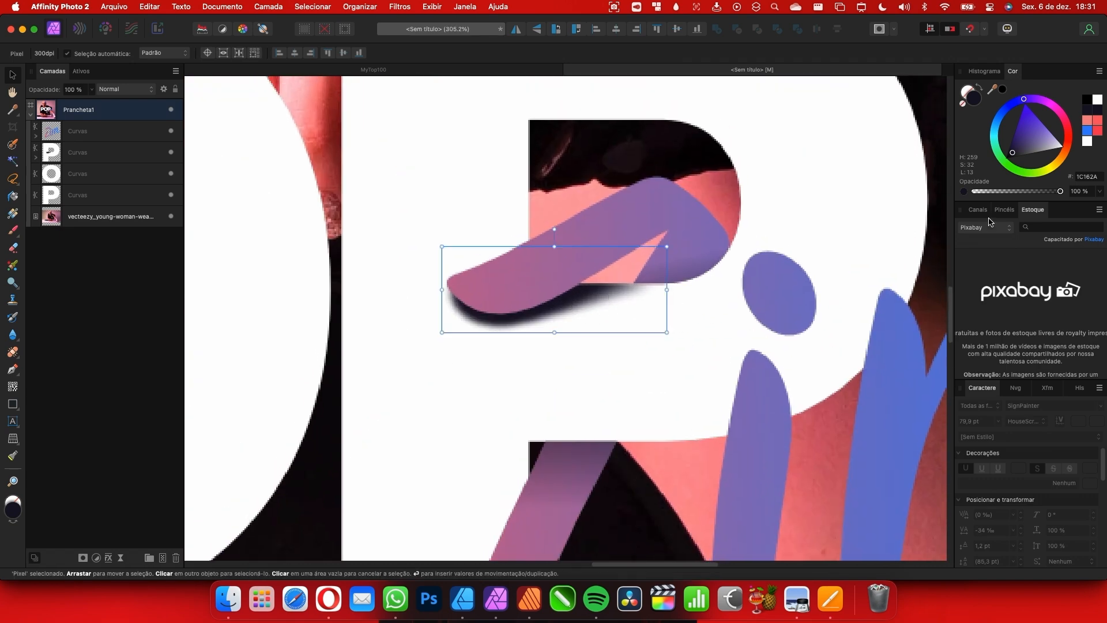
Lower the clipped shadow's opacity to 25% and nudge it closer to the Z's upper stroke
click(124, 89)
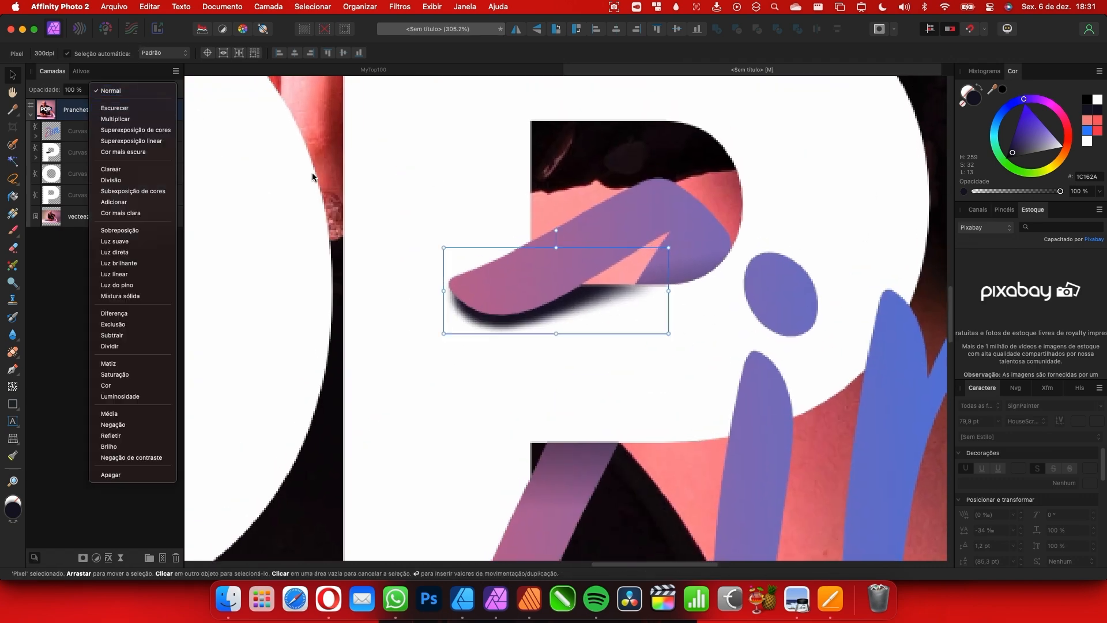
click(74, 91)
drag(93, 101, 31, 102)
scroll(488, 286, right, 1)
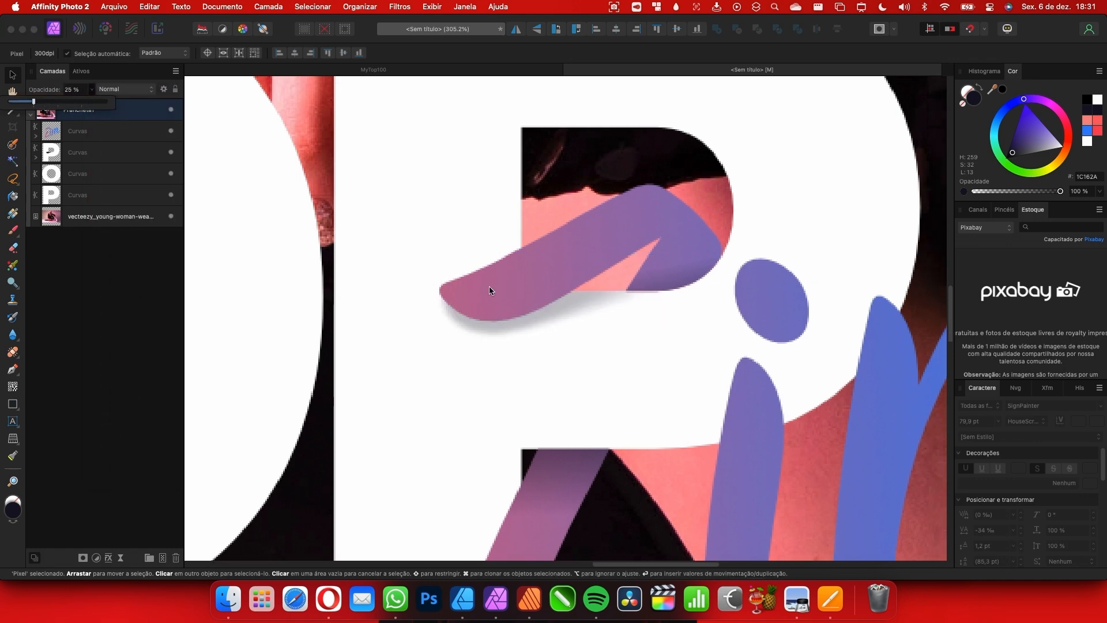
scroll(489, 286, up, 2)
drag(490, 330, 497, 325)
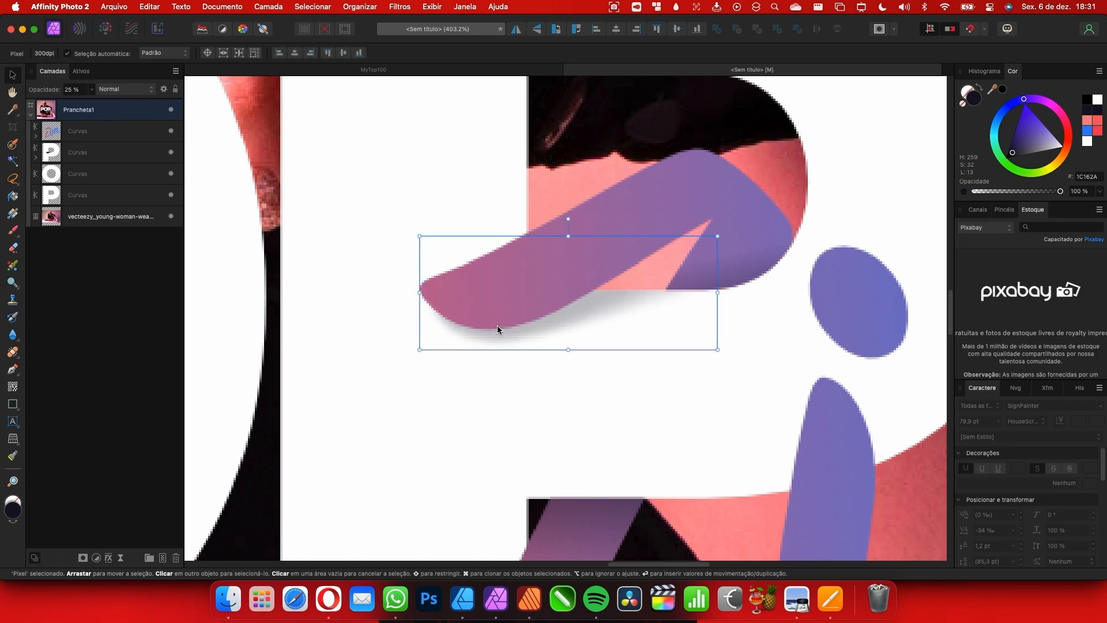
Check the shadow, deselect everything and send the document back to Affinity Designer for editing
scroll(586, 294, down, 4)
scroll(582, 295, up, 6)
click(580, 292)
scroll(576, 289, down, 8)
scroll(564, 367, down, 1)
click(683, 331)
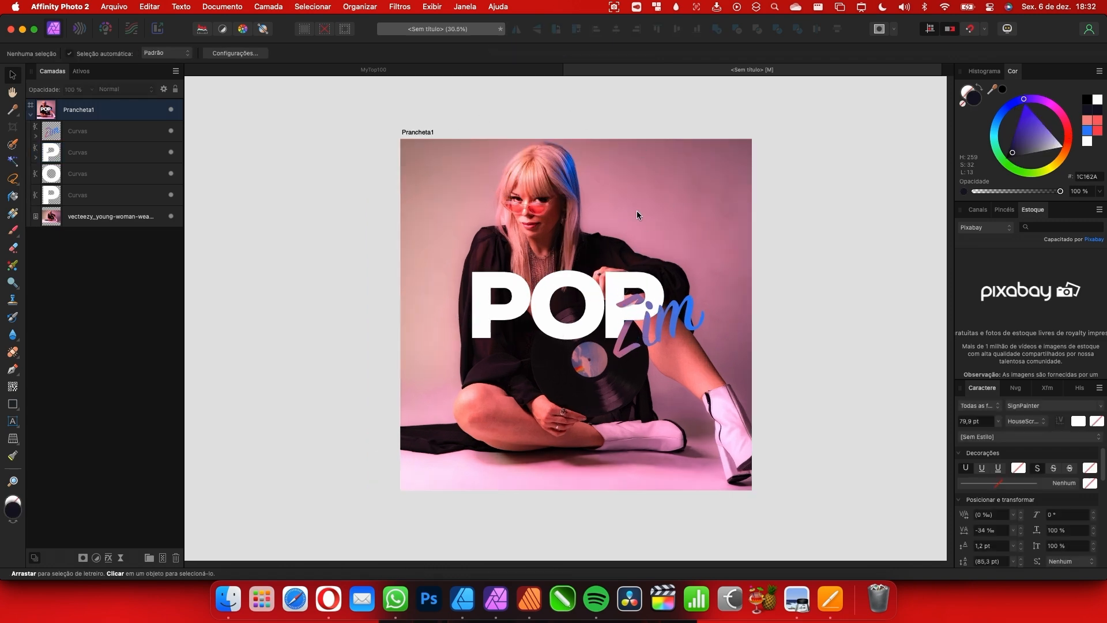
scroll(634, 215, right, 3)
click(116, 10)
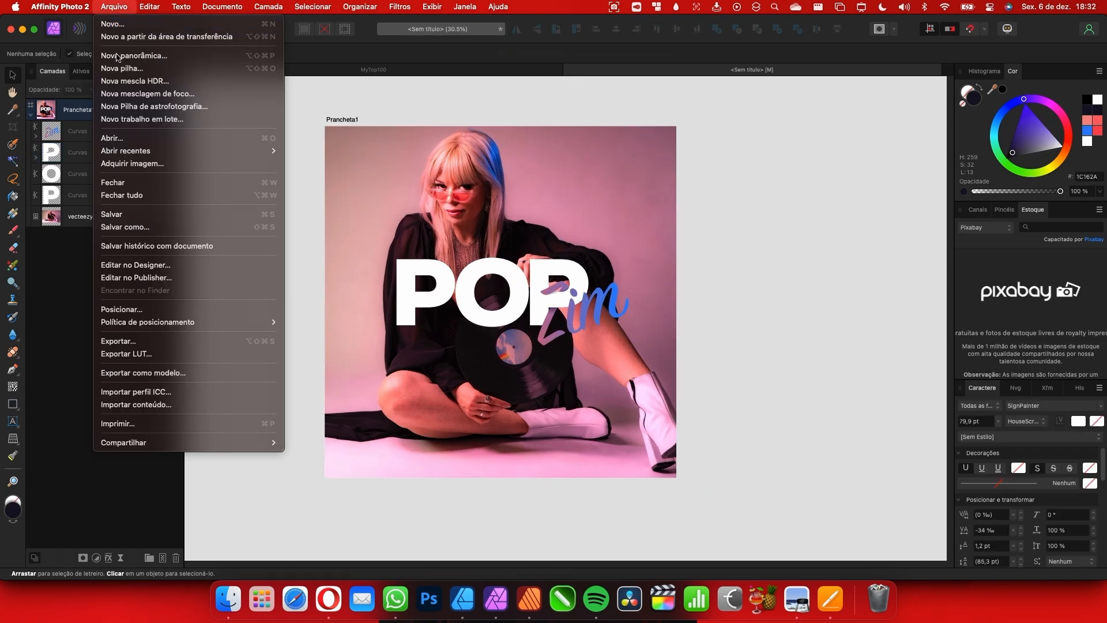
click(166, 271)
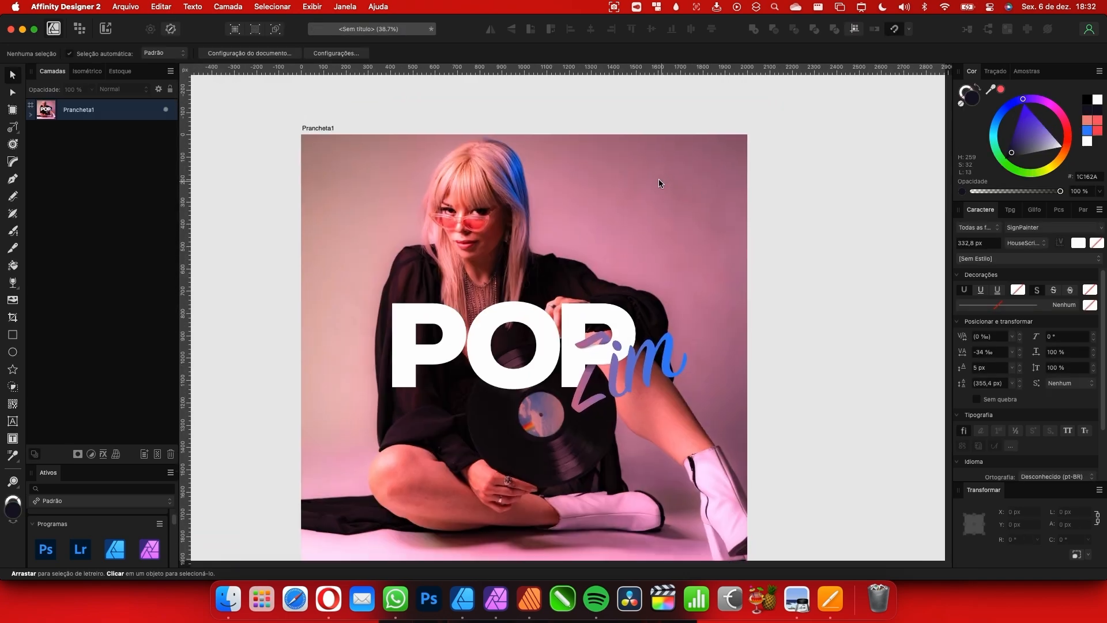
Examine the whole cover composition and the "POP" and "Zim" lettering over the photo
scroll(662, 182, down, 3)
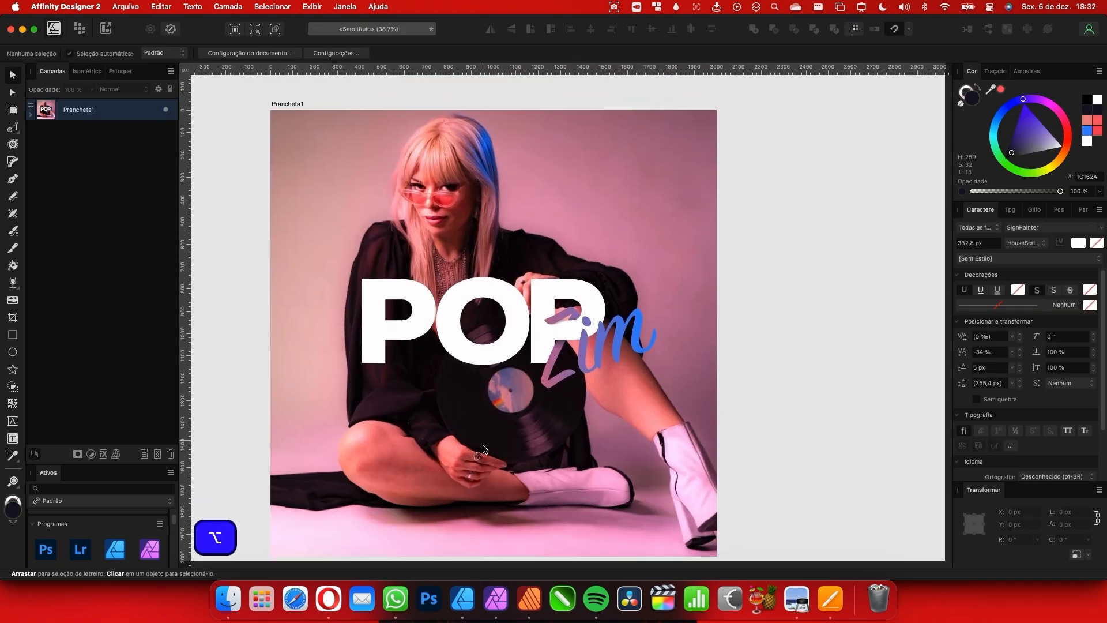
scroll(492, 417, up, 2)
scroll(564, 402, up, 3)
scroll(518, 385, left, 5)
scroll(518, 385, down, 4)
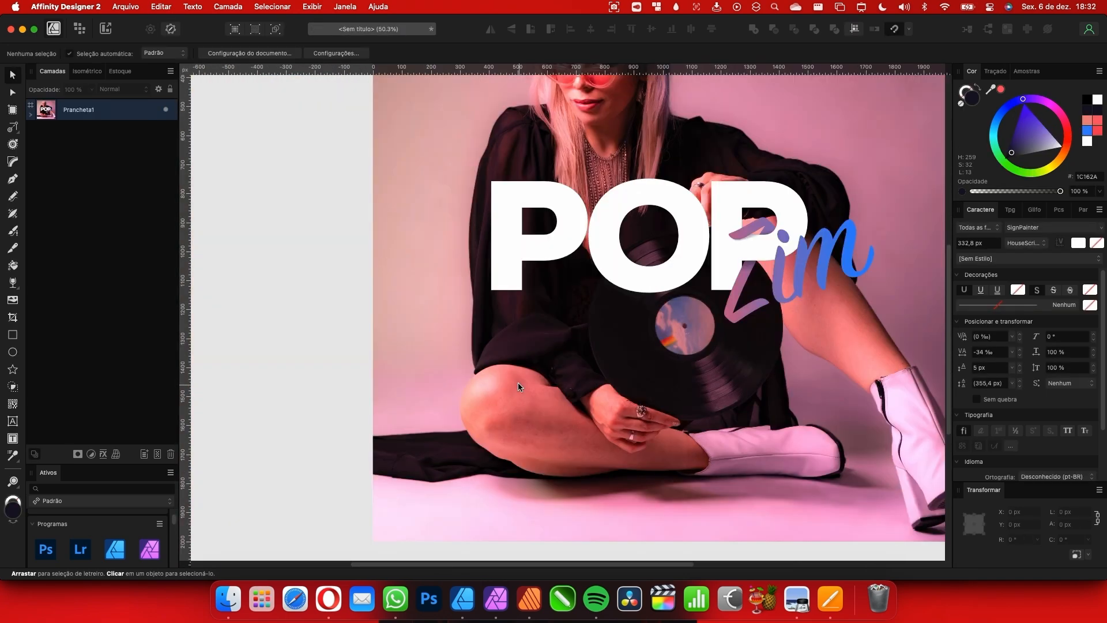
scroll(414, 352, down, 3)
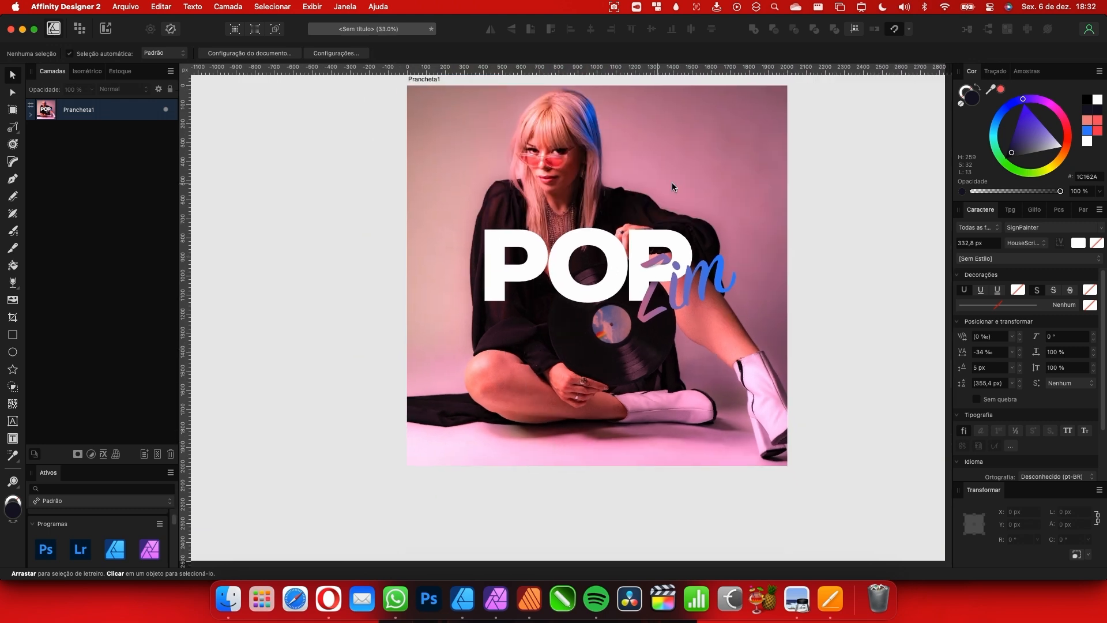
scroll(628, 185, up, 3)
scroll(668, 182, right, 2)
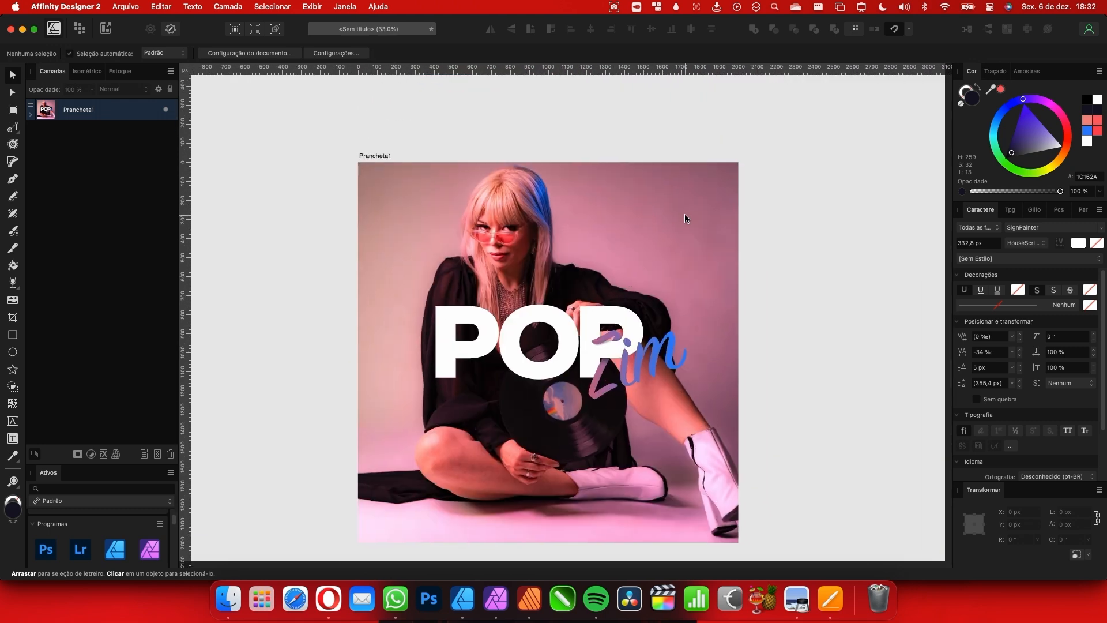
scroll(680, 234, up, 1)
scroll(519, 348, up, 3)
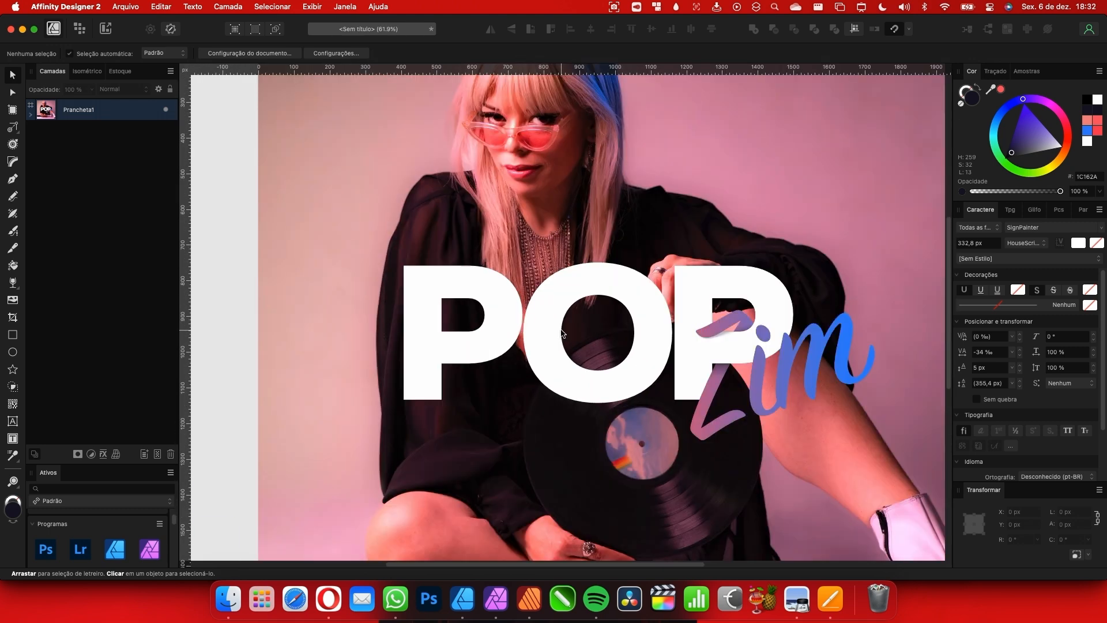
scroll(546, 344, down, 2)
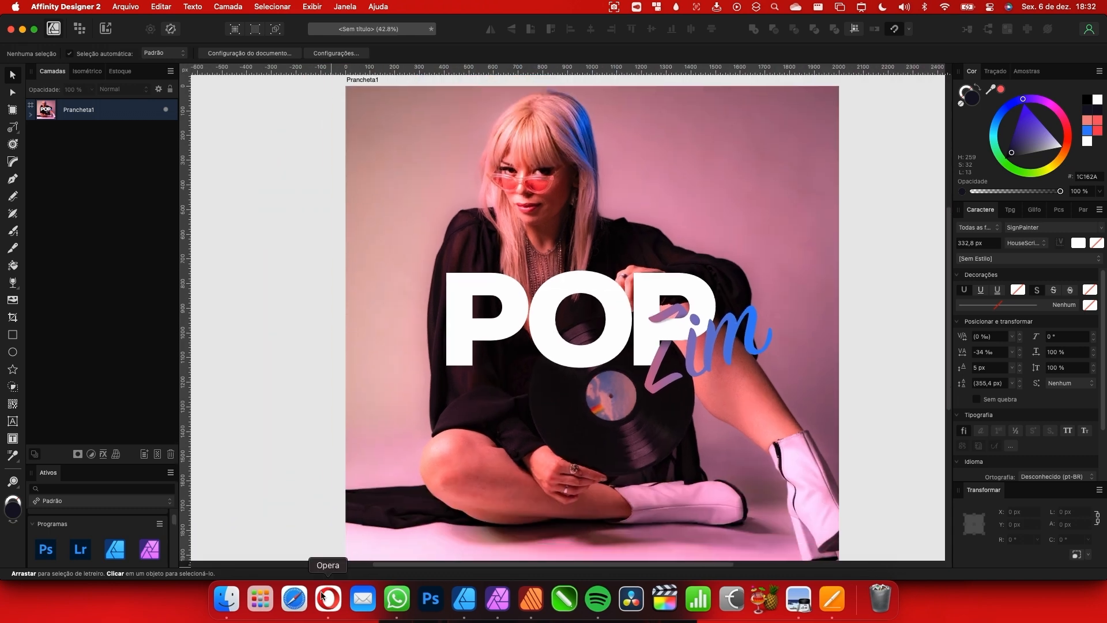
Switch to the Vecteezy website in Opera and search its PNGs for "vinil"
click(328, 596)
click(68, 161)
click(62, 208)
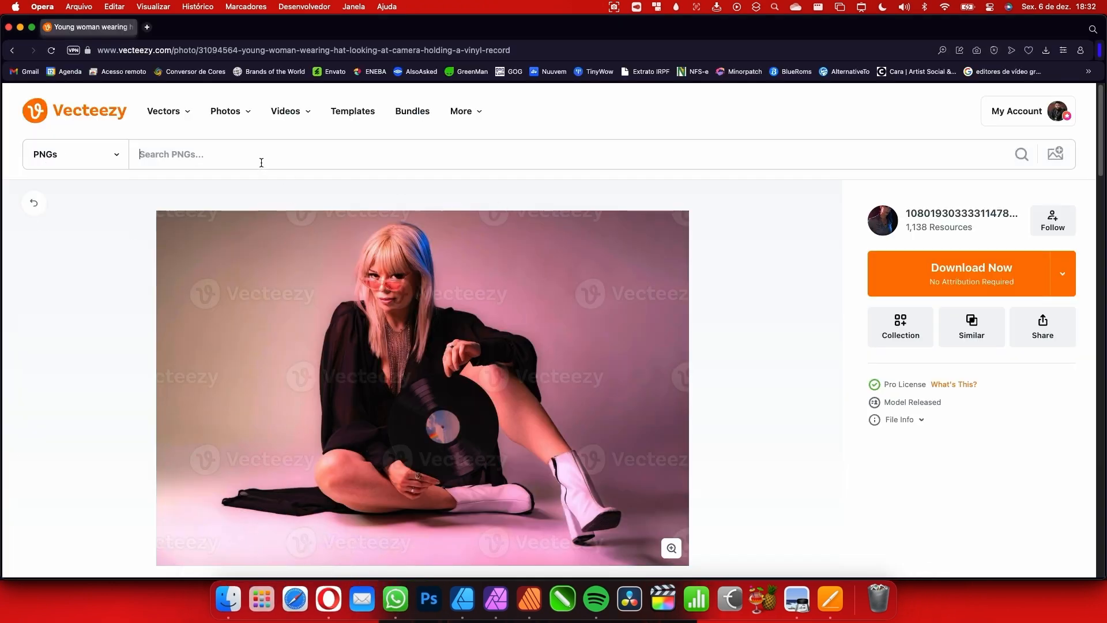
text(vinil)
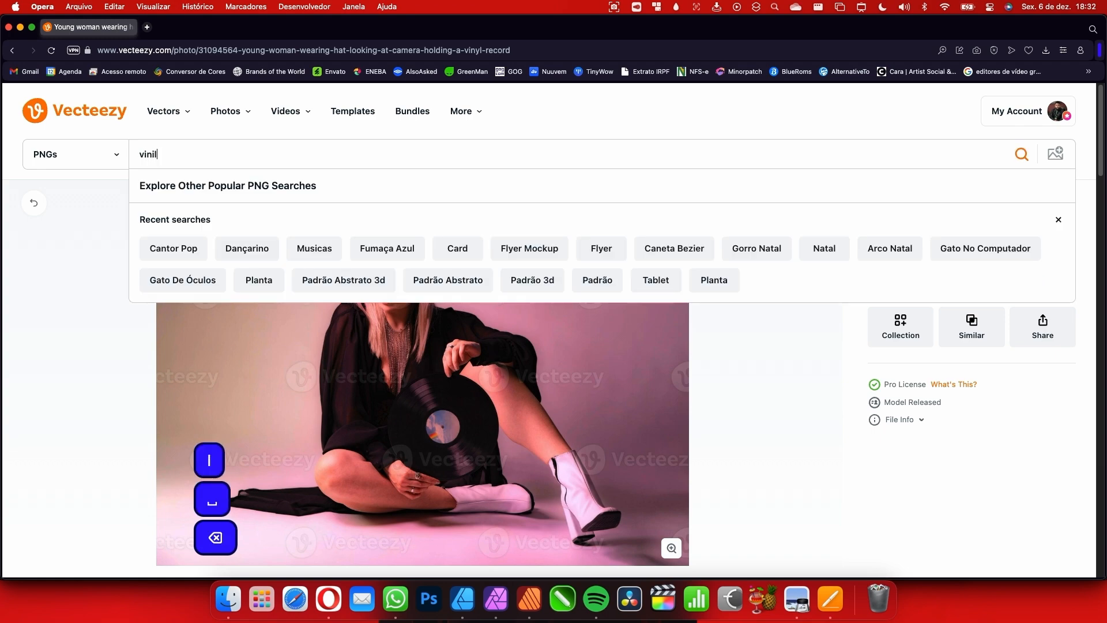
key(Return)
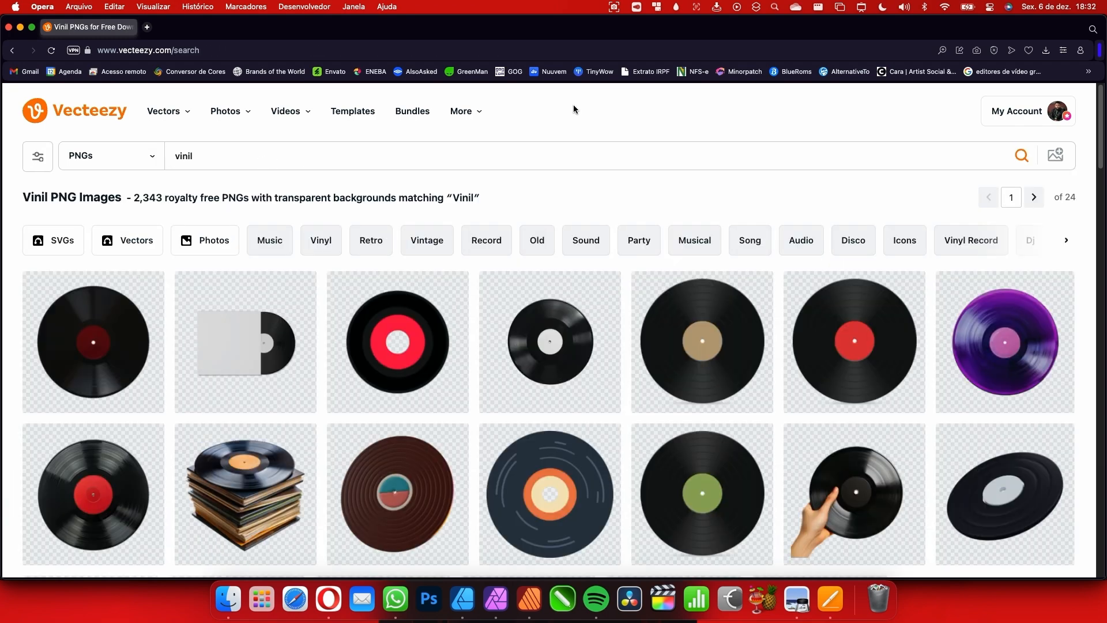
Browse the vinyl record PNG results for a record that suits the cover
scroll(510, 283, down, 3)
mouse_move(511, 283)
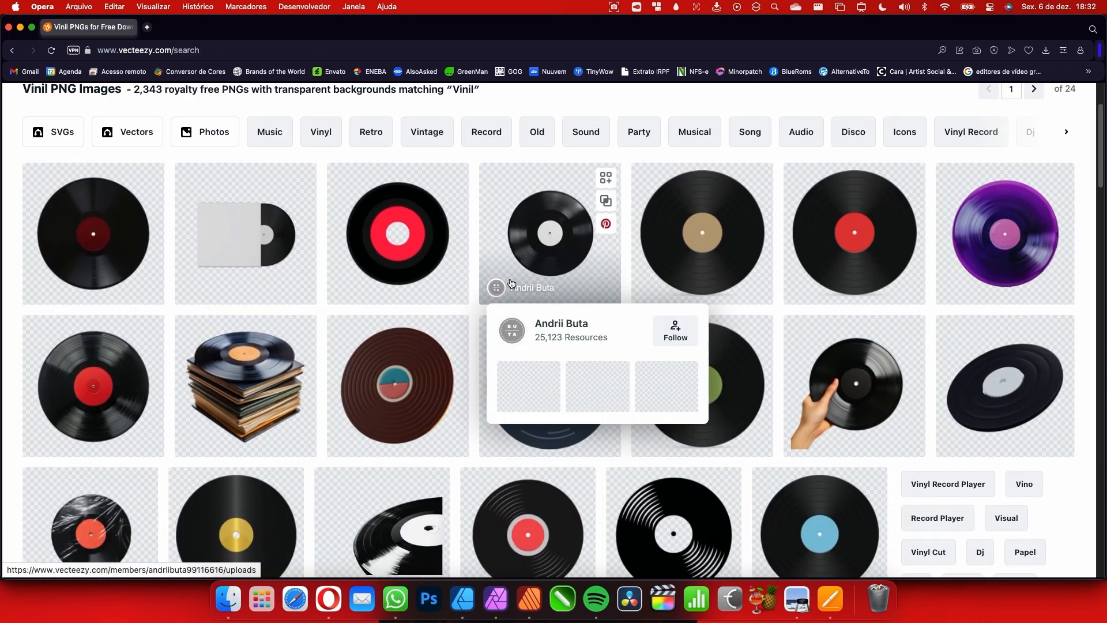
scroll(511, 283, down, 2)
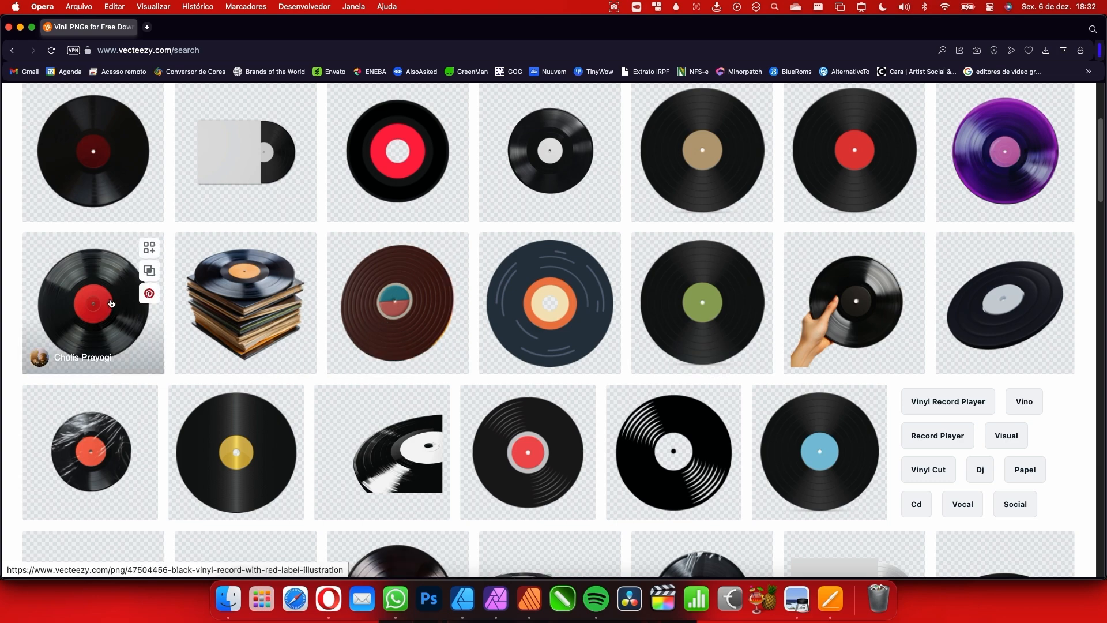
scroll(693, 243, down, 3)
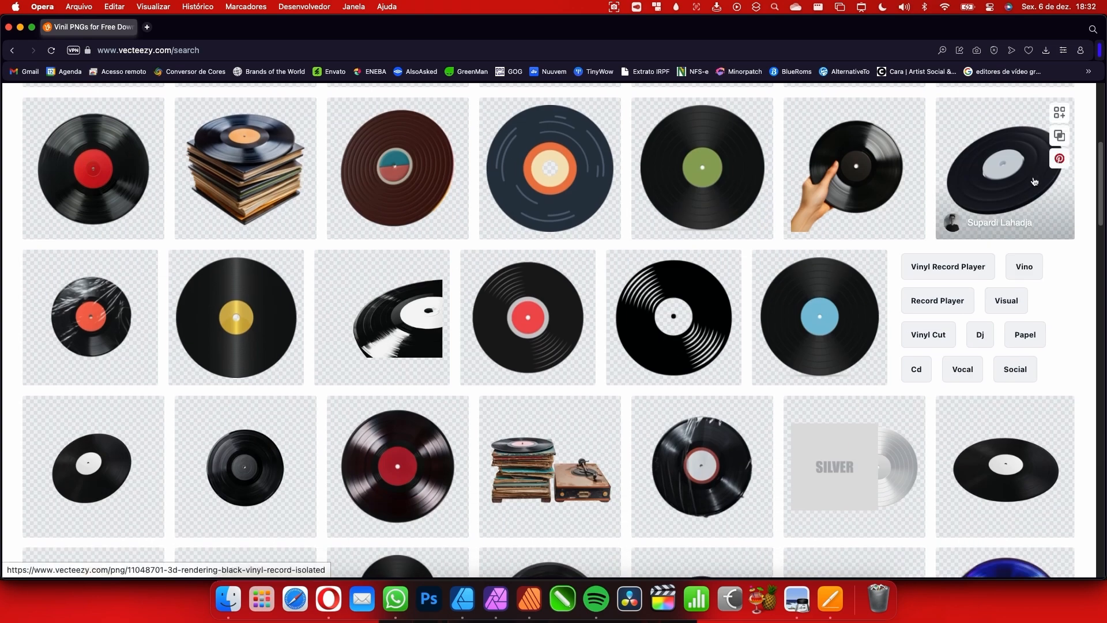
scroll(851, 241, down, 6)
scroll(852, 241, up, 9)
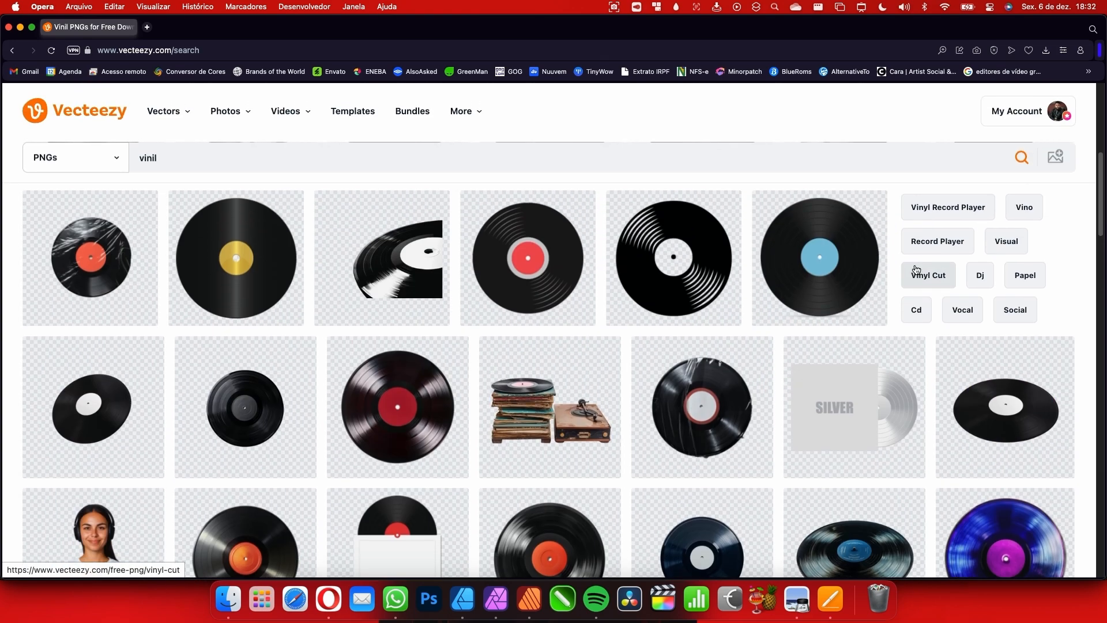
scroll(963, 270, up, 1)
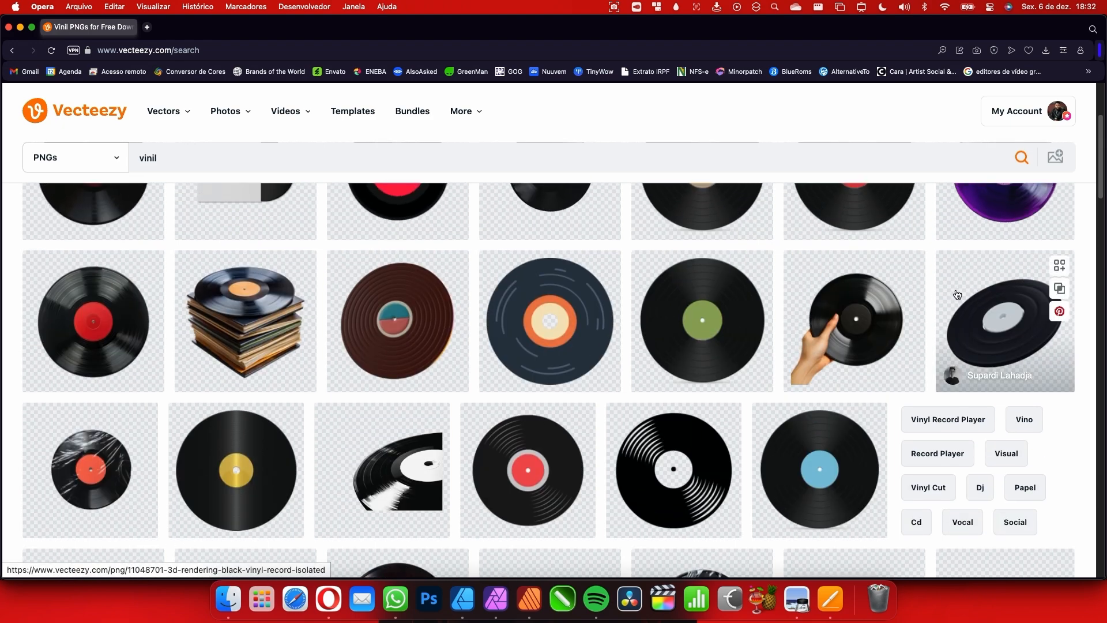
Browse the PNG results for "vinil" and open the tilted 3D rendering of a black vinyl record
scroll(569, 323, down, 10)
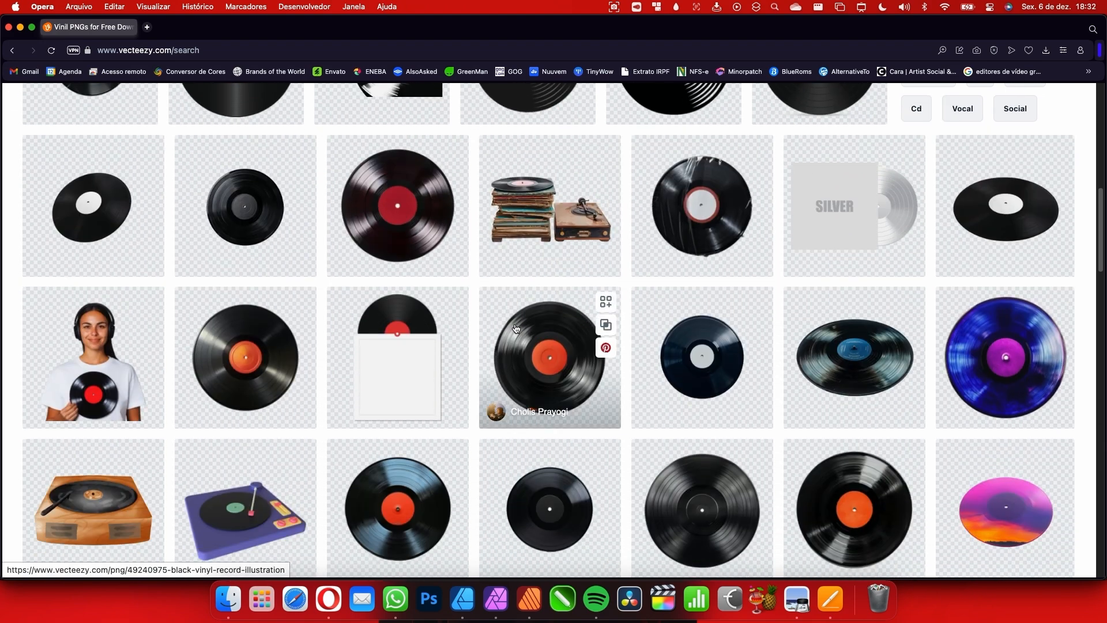
scroll(951, 346, up, 10)
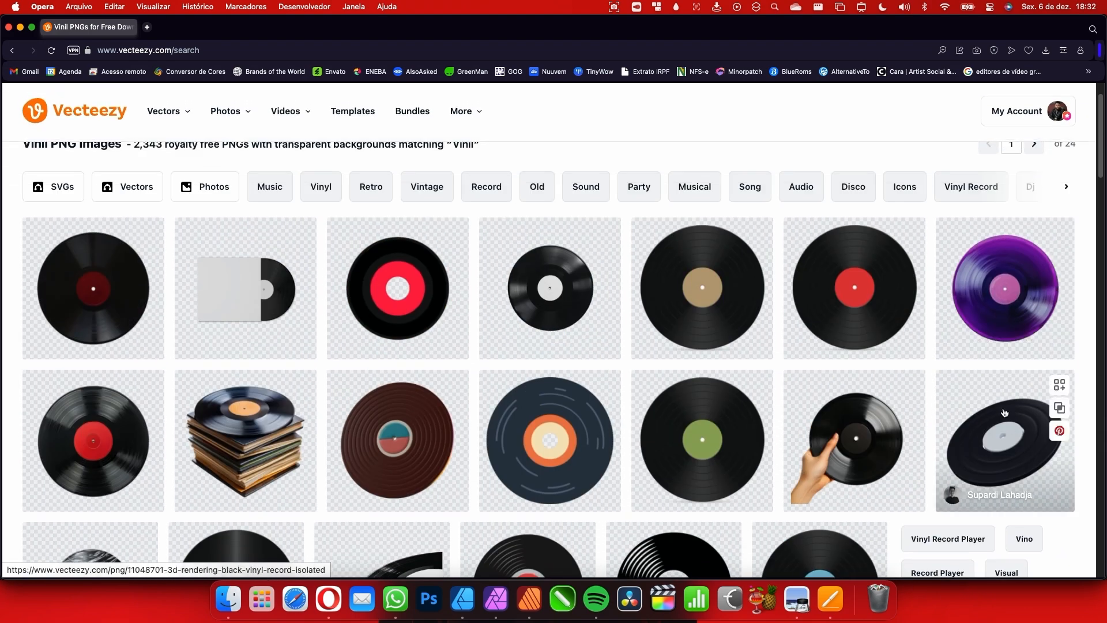
scroll(1001, 416, down, 15)
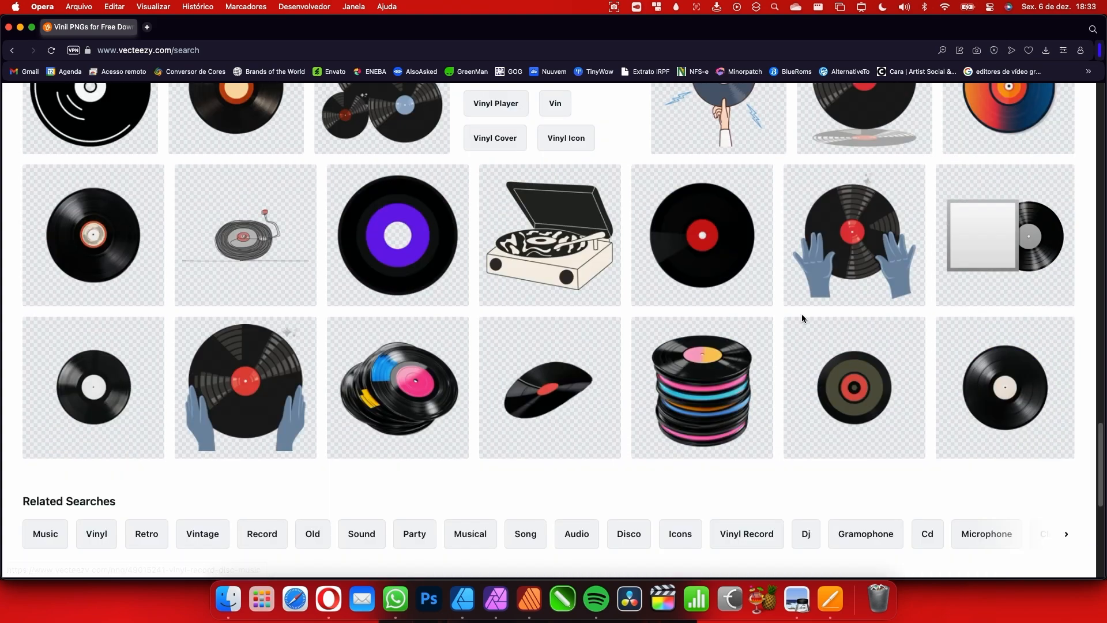
scroll(801, 313, up, 15)
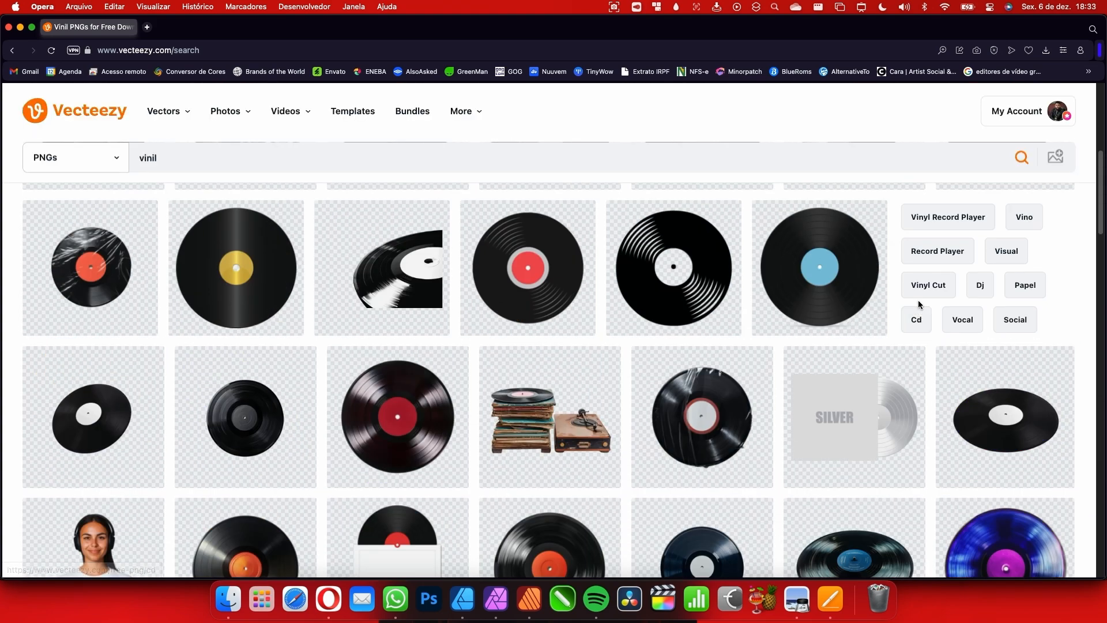
scroll(918, 299, down, 5)
scroll(957, 293, up, 4)
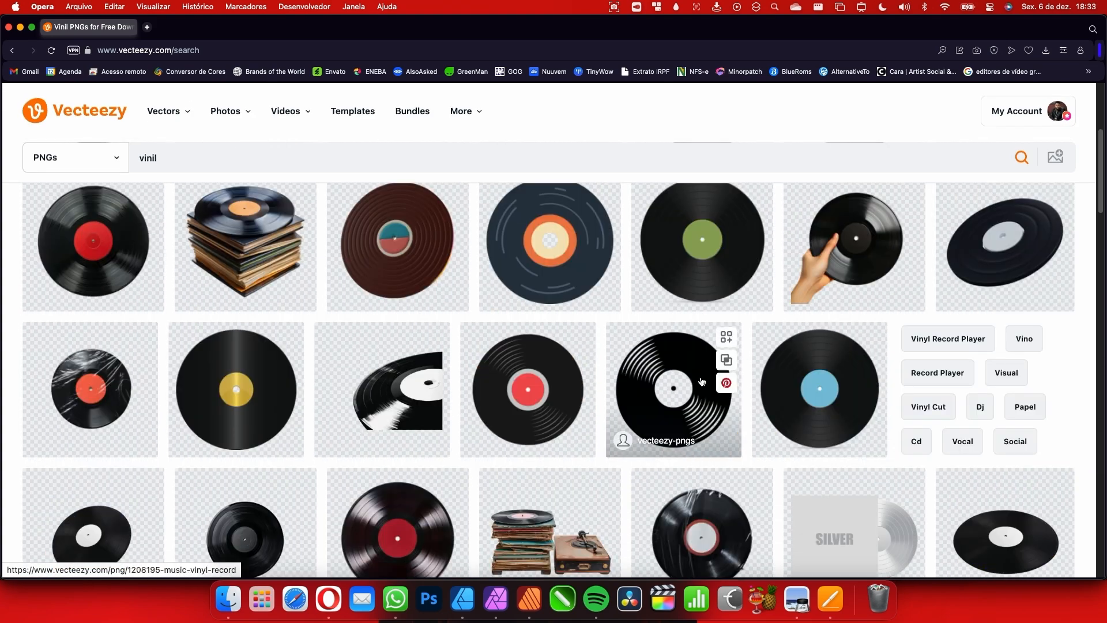
click(958, 291)
Look through the related PNGs and open the upright, angled black vinyl record with a plain white label
scroll(484, 356, down, 5)
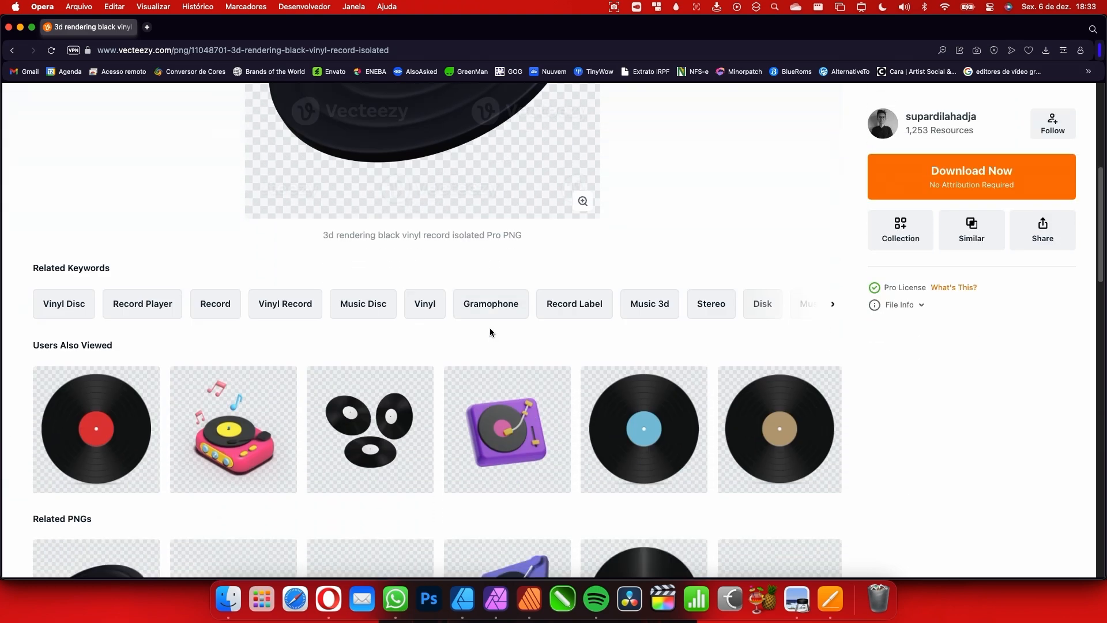
scroll(490, 330, down, 15)
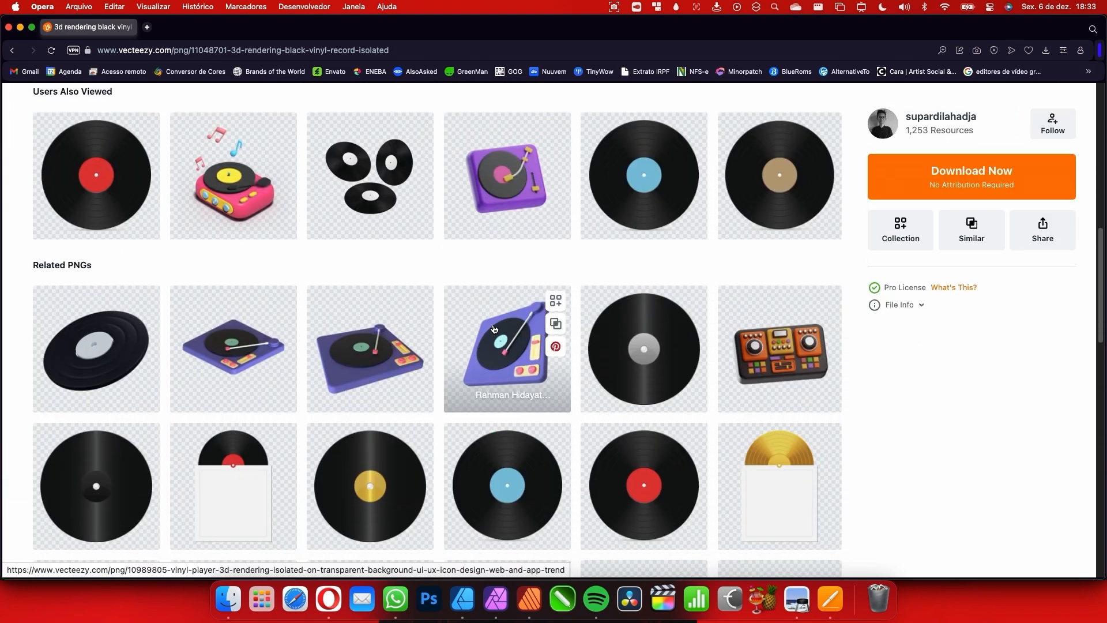
scroll(491, 332, down, 10)
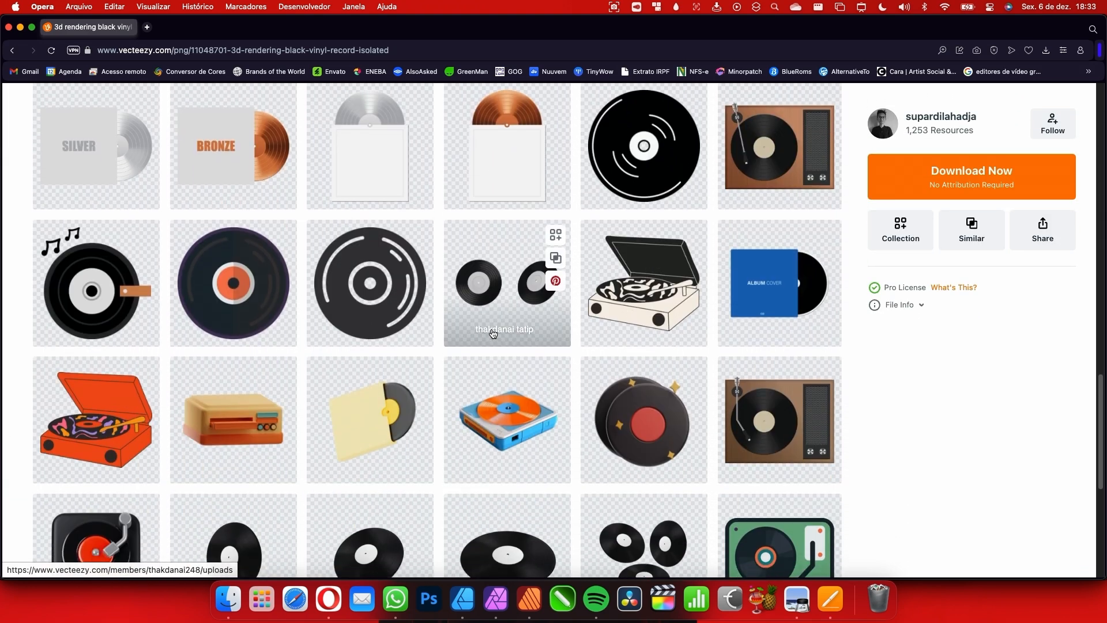
scroll(491, 333, down, 4)
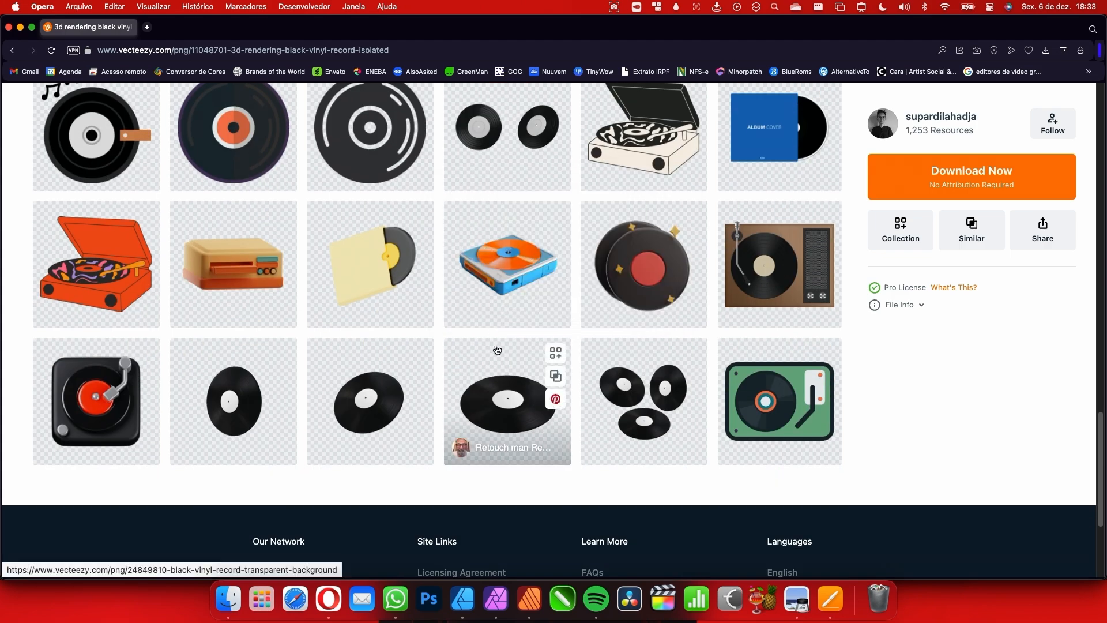
scroll(496, 349, up, 1)
click(229, 400)
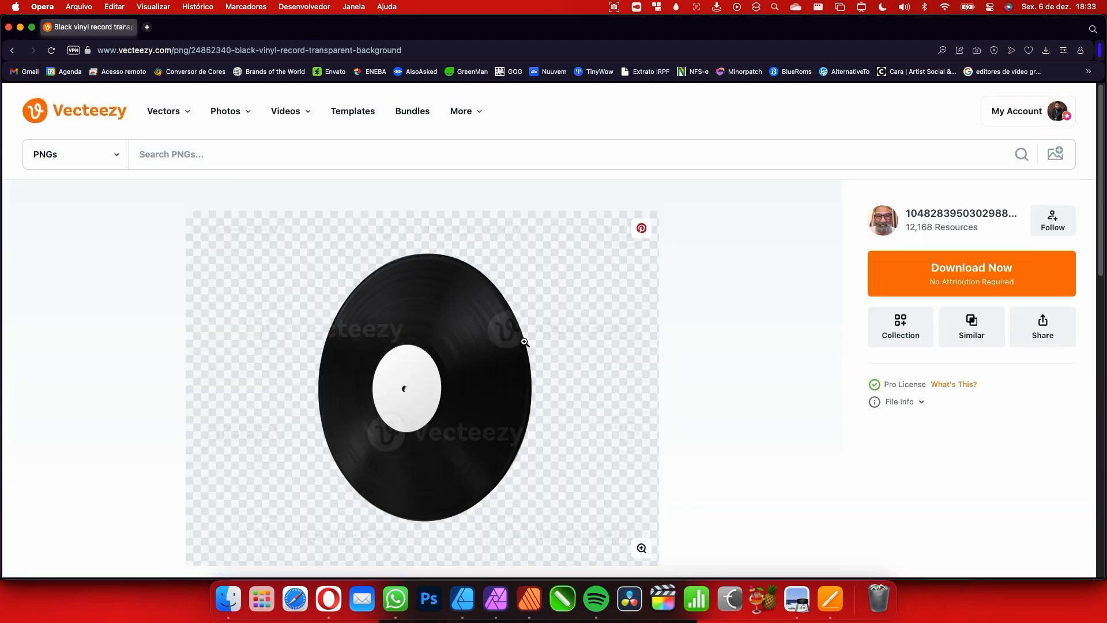
Download the black vinyl record PNG with transparent background
scroll(484, 288, down, 12)
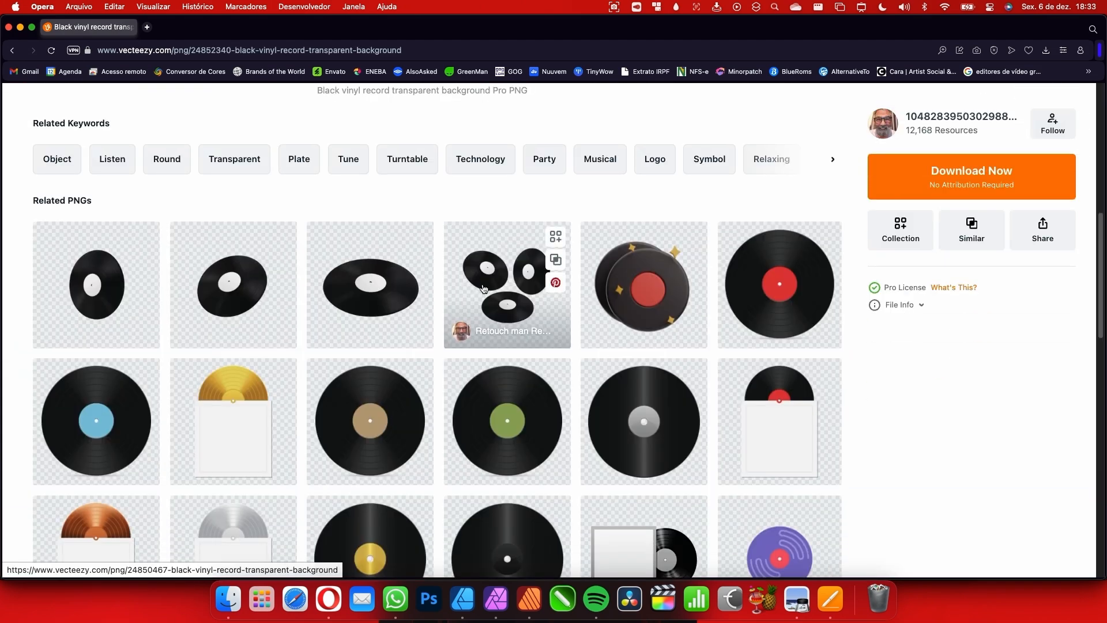
scroll(692, 323, up, 9)
click(1036, 112)
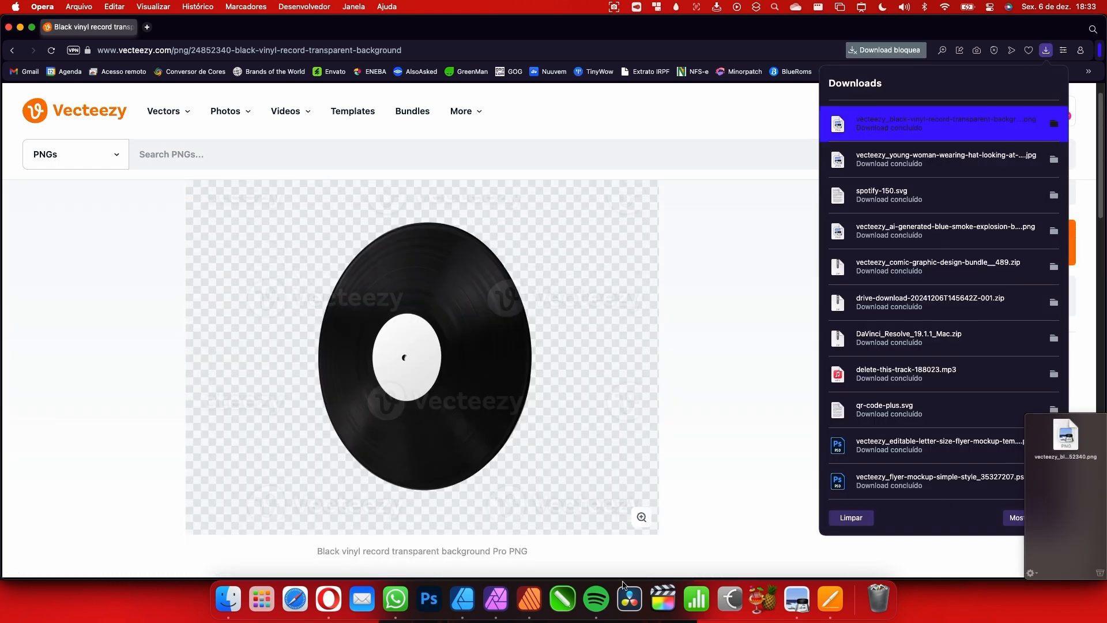
Switch to Affinity Designer and place the downloaded vinyl record PNG on the canvas outside the artboard
click(462, 599)
drag(1064, 437, 738, 153)
scroll(693, 176, right, 2)
scroll(651, 197, down, 4)
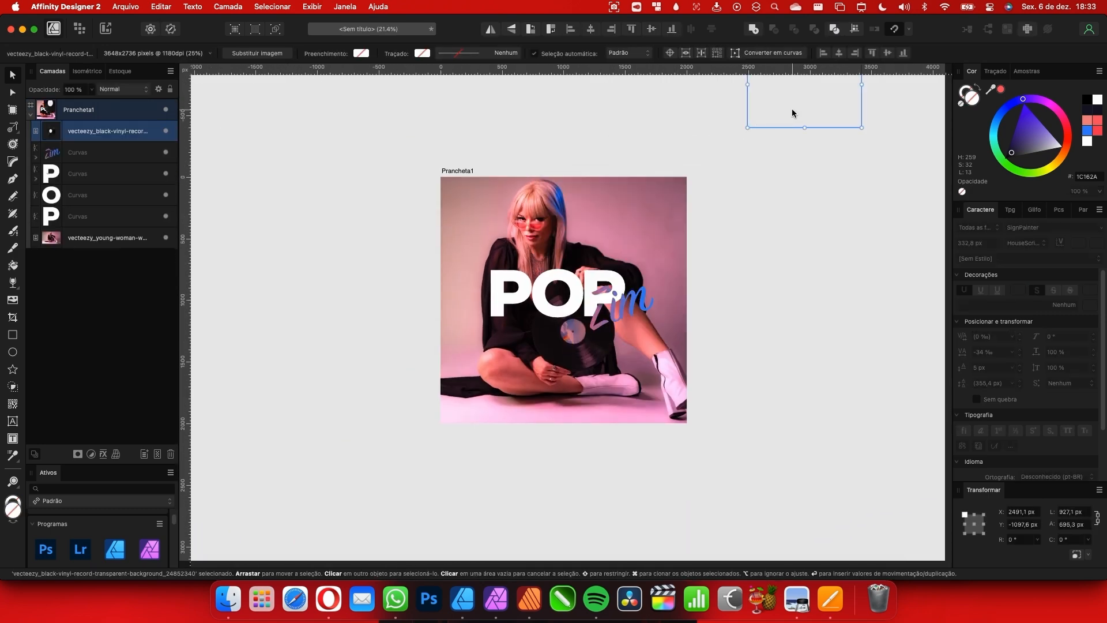
Move the vinyl record onto the upper-right area of the artboard and rotate it to about -27.5°
drag(793, 111, 592, 260)
scroll(664, 238, up, 4)
scroll(639, 249, up, 2)
scroll(629, 252, right, 2)
drag(576, 191, 618, 196)
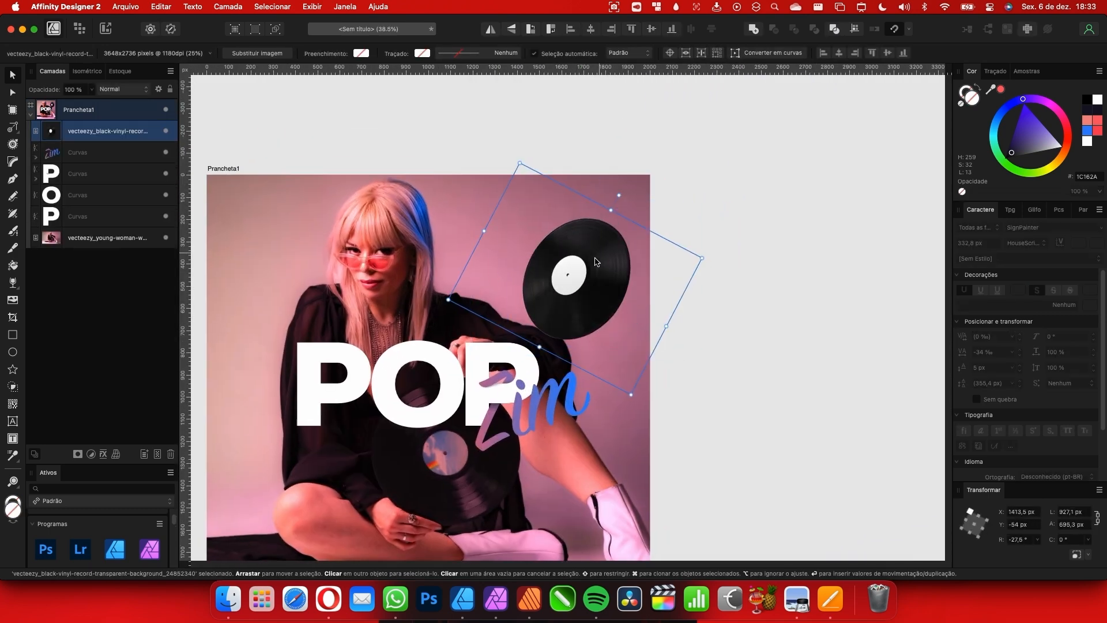
Enlarge the vinyl record to about 2226 × 1669 px and position it partly beyond the artboard's upper-right corner
drag(604, 244, 594, 199)
drag(620, 347, 712, 531)
drag(600, 359, 633, 218)
scroll(623, 270, down, 2)
scroll(633, 222, down, 3)
drag(715, 330, 764, 424)
drag(706, 265, 727, 241)
Duplicate the vinyl record, rotate the copy to about 46.9° and place it partly beyond the artboard's left edge
scroll(715, 235, left, 3)
scroll(715, 235, down, 2)
drag(700, 192, 427, 397)
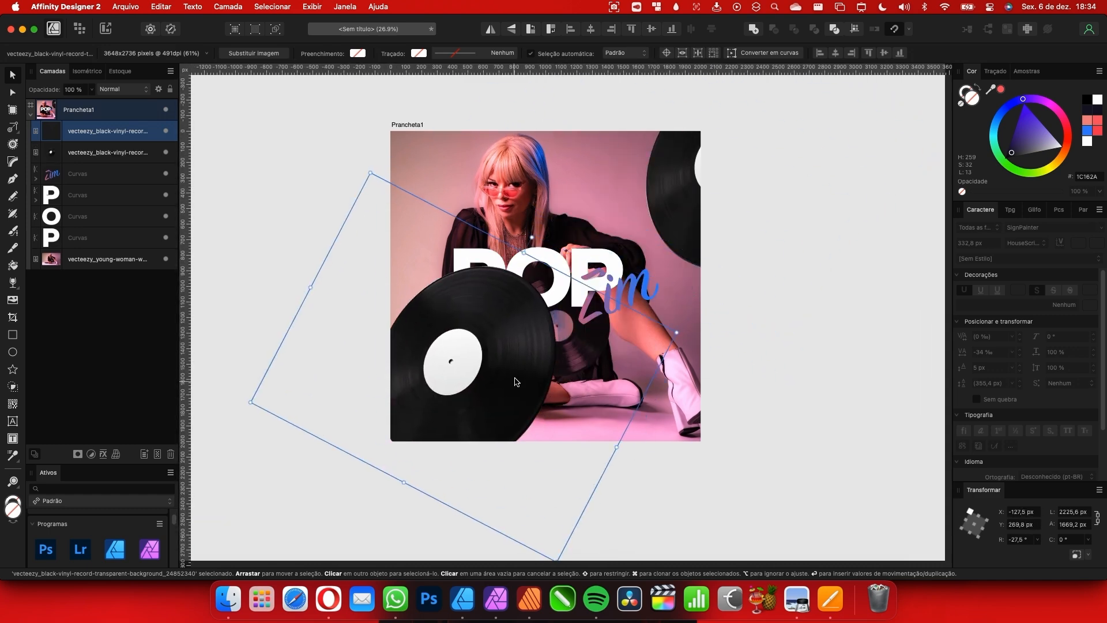
drag(532, 236, 309, 326)
scroll(310, 327, up, 5)
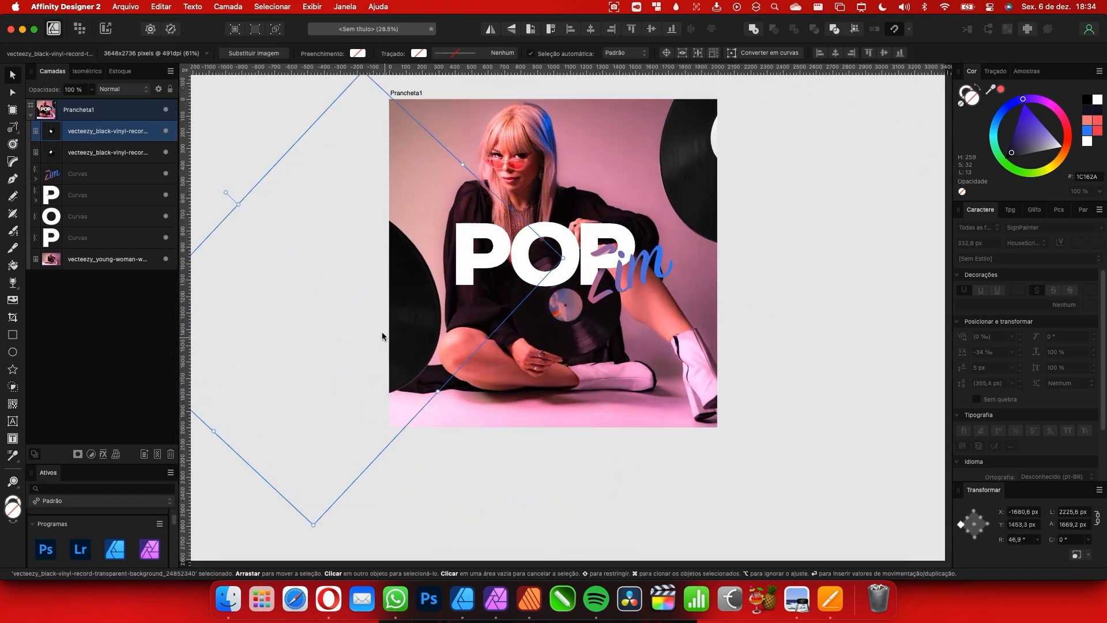
Scale the woman's background photo to about 3007 × 2005 px and reposition it to cover the whole artboard
click(691, 234)
click(581, 430)
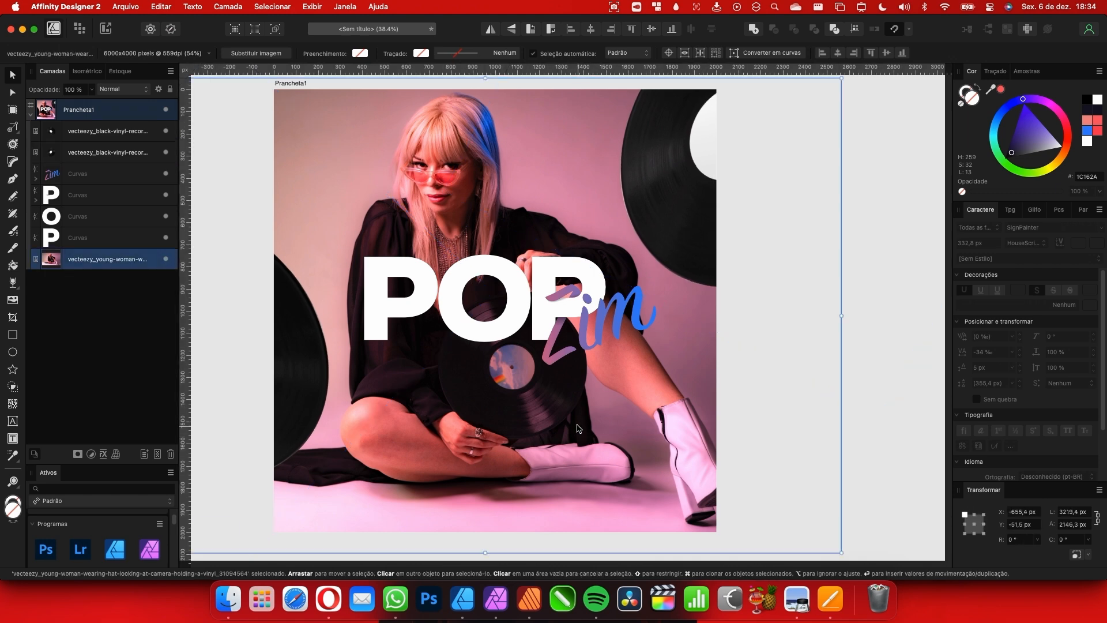
scroll(600, 405, down, 5)
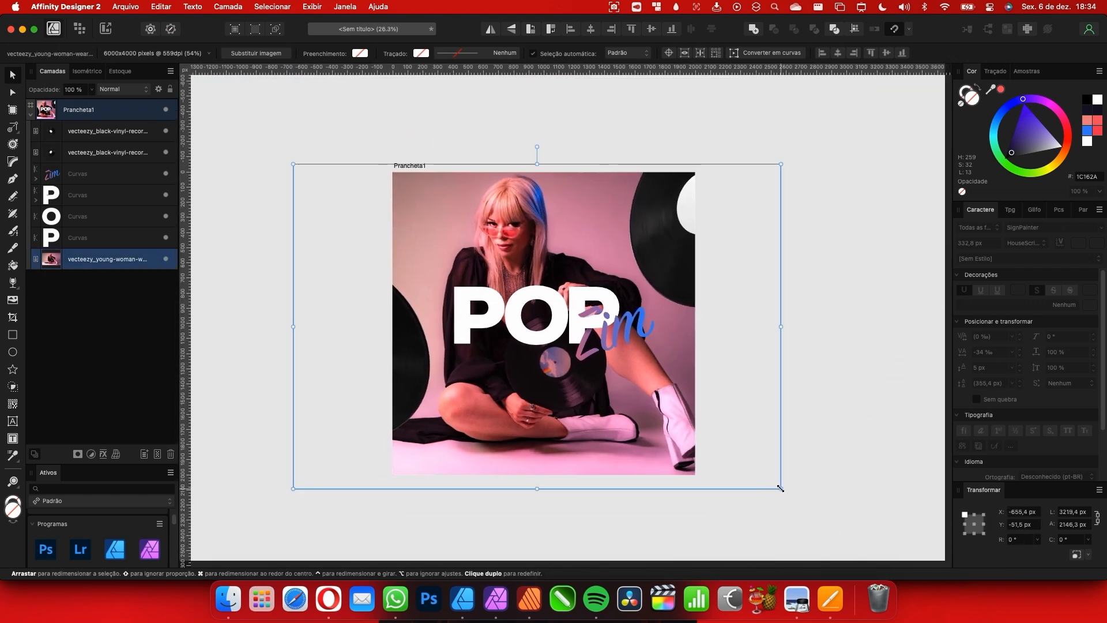
drag(777, 488, 770, 482)
scroll(573, 430, up, 3)
drag(573, 430, 574, 434)
drag(828, 523, 823, 518)
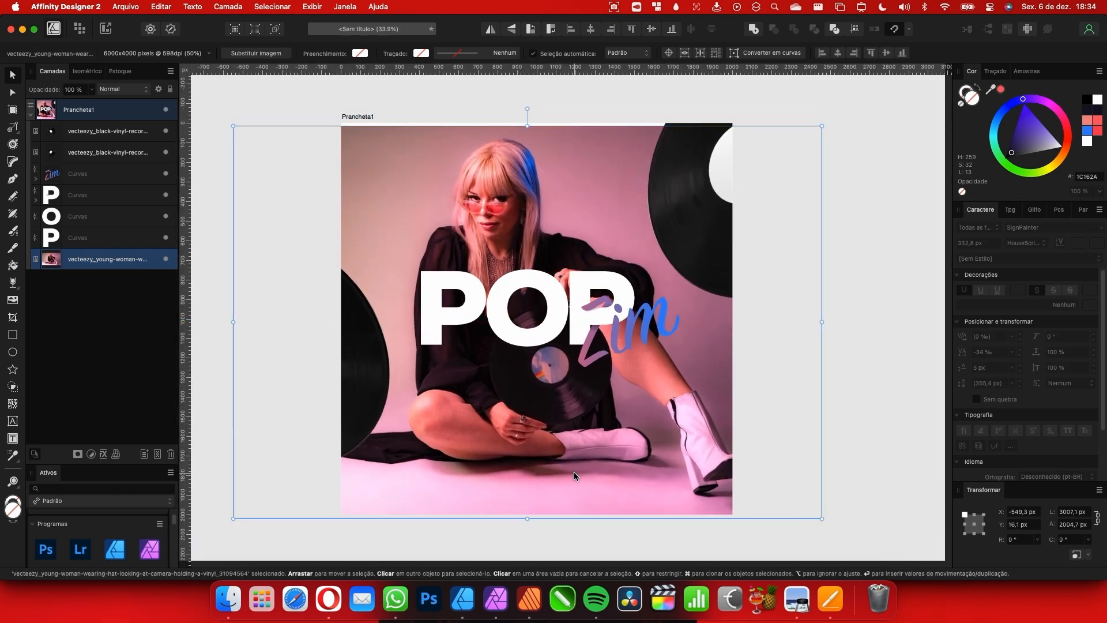
drag(571, 469, 572, 465)
click(230, 449)
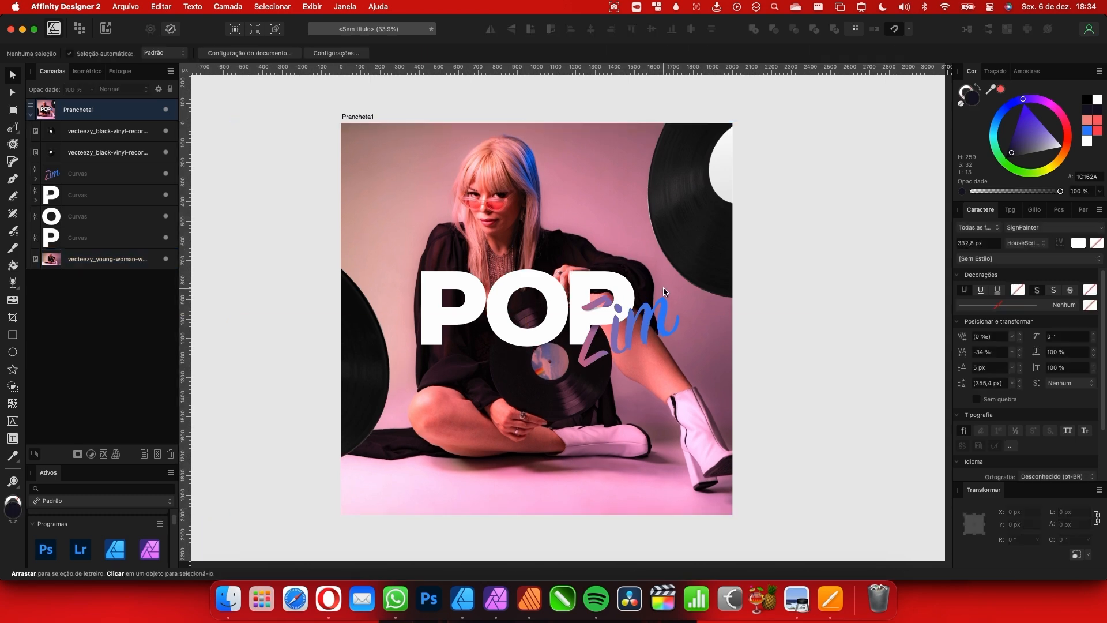
scroll(553, 263, up, 3)
scroll(568, 265, up, 4)
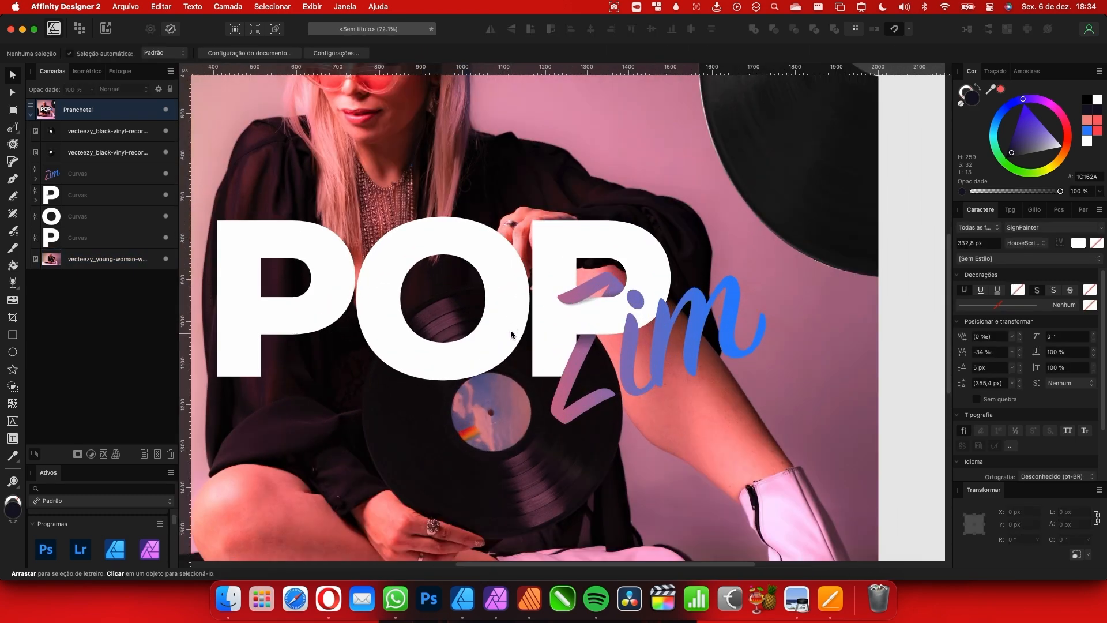
click(510, 333)
scroll(553, 326, down, 3)
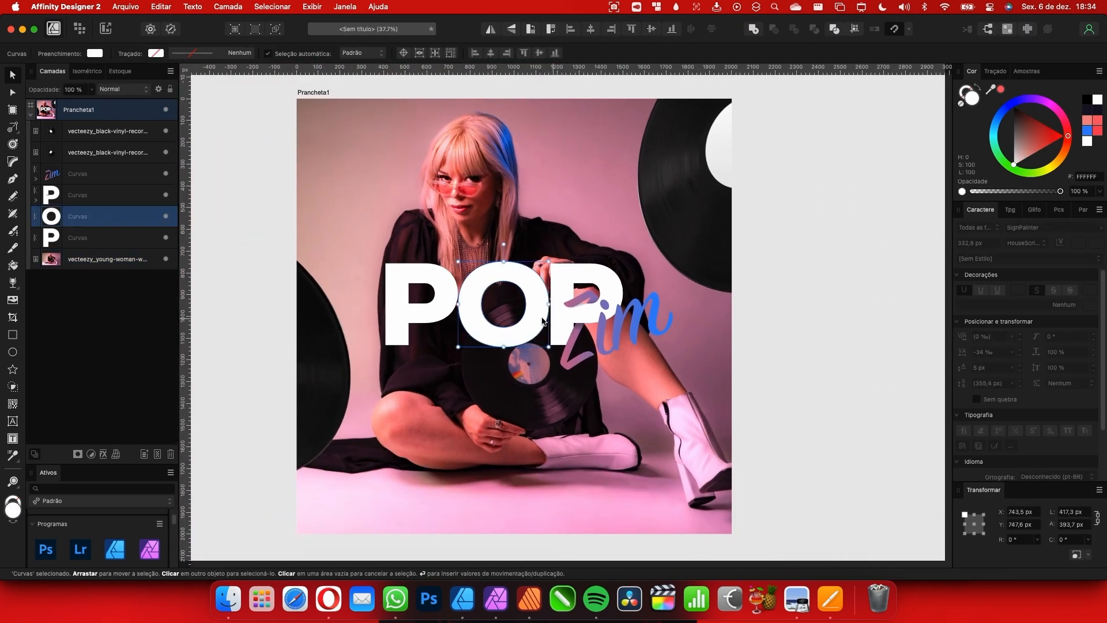
click(303, 363)
scroll(304, 363, right, 1)
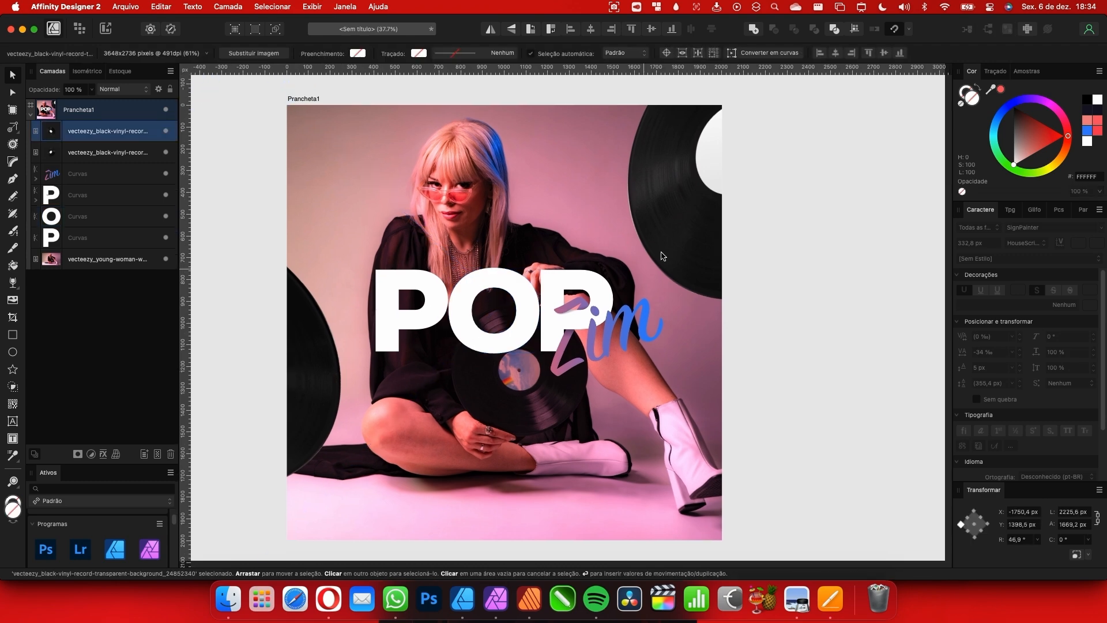
Shift the upper-right vinyl record slightly down and apply a Gaussian Blur layer effect with a 22.6 px radius
click(692, 229)
scroll(686, 242, up, 1)
scroll(634, 259, right, 3)
scroll(581, 274, up, 4)
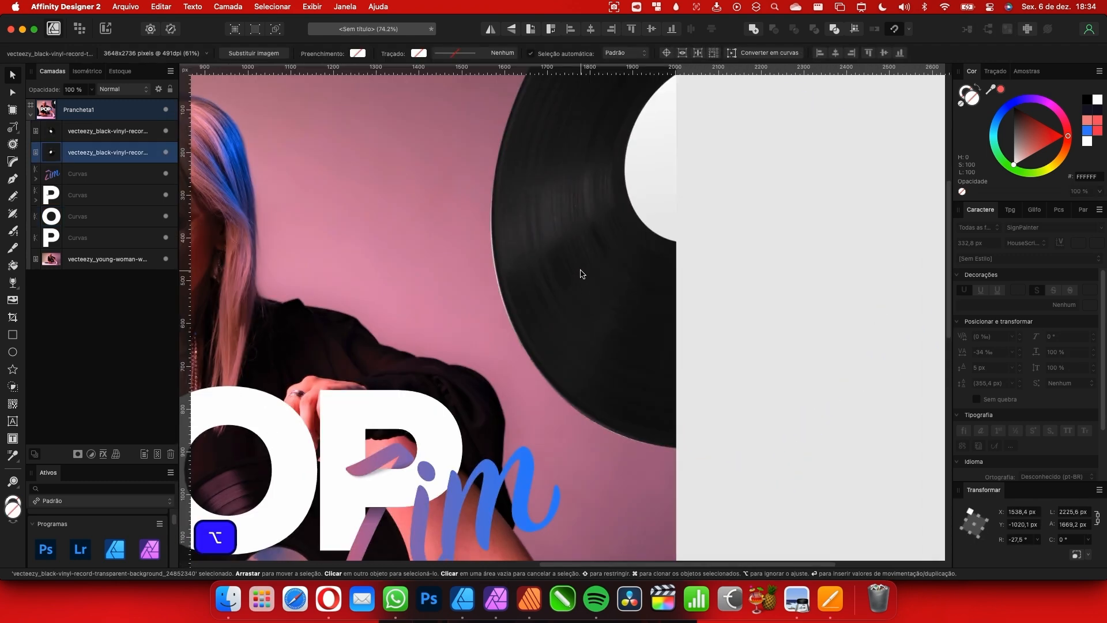
scroll(633, 299, down, 3)
scroll(628, 277, down, 3)
scroll(404, 403, left, 2)
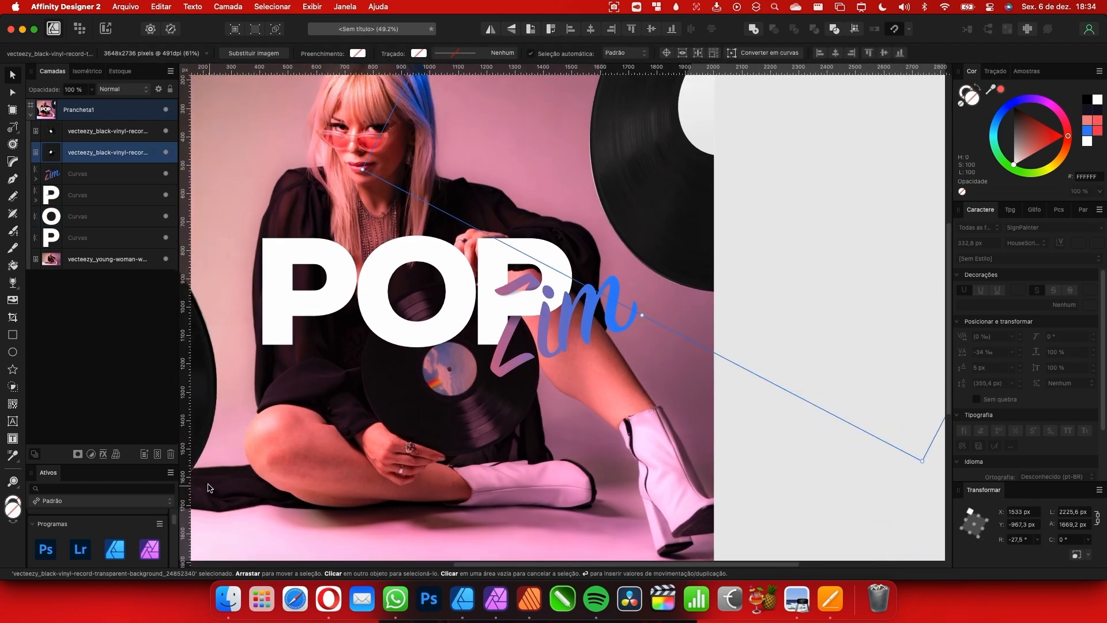
click(109, 455)
click(148, 341)
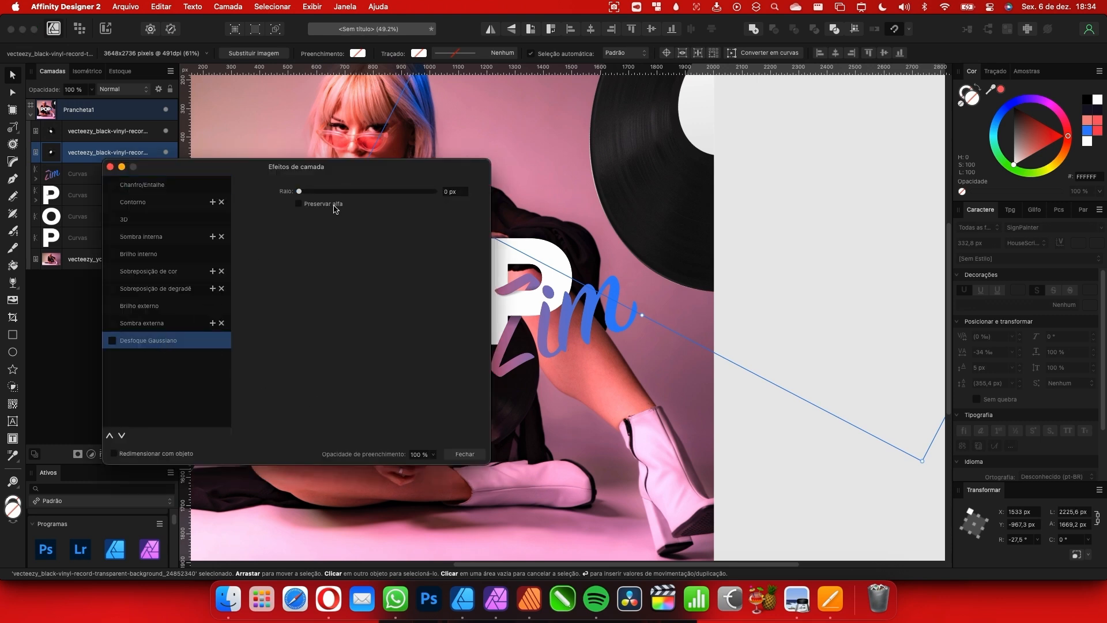
drag(362, 196, 376, 196)
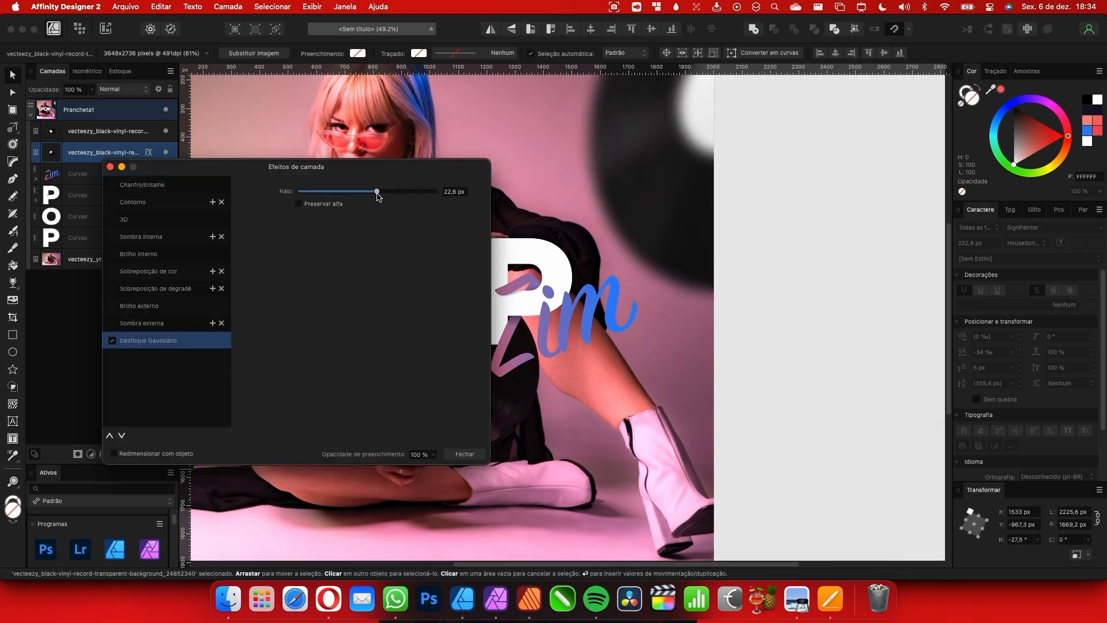
click(110, 167)
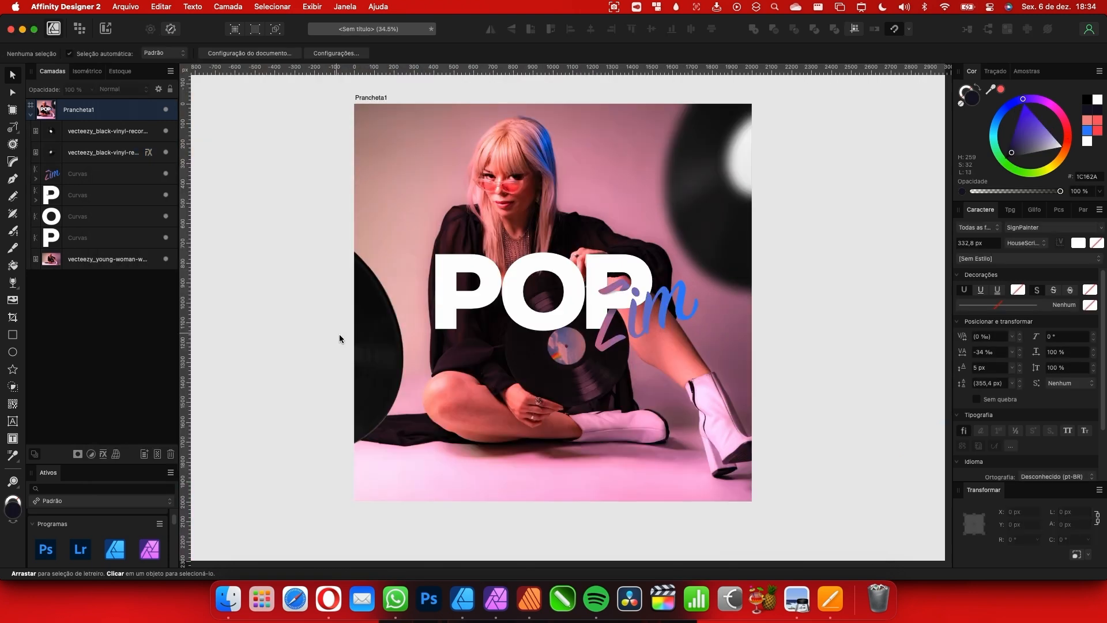
Remove the unblurred record copy at the artboard's left edge
click(387, 345)
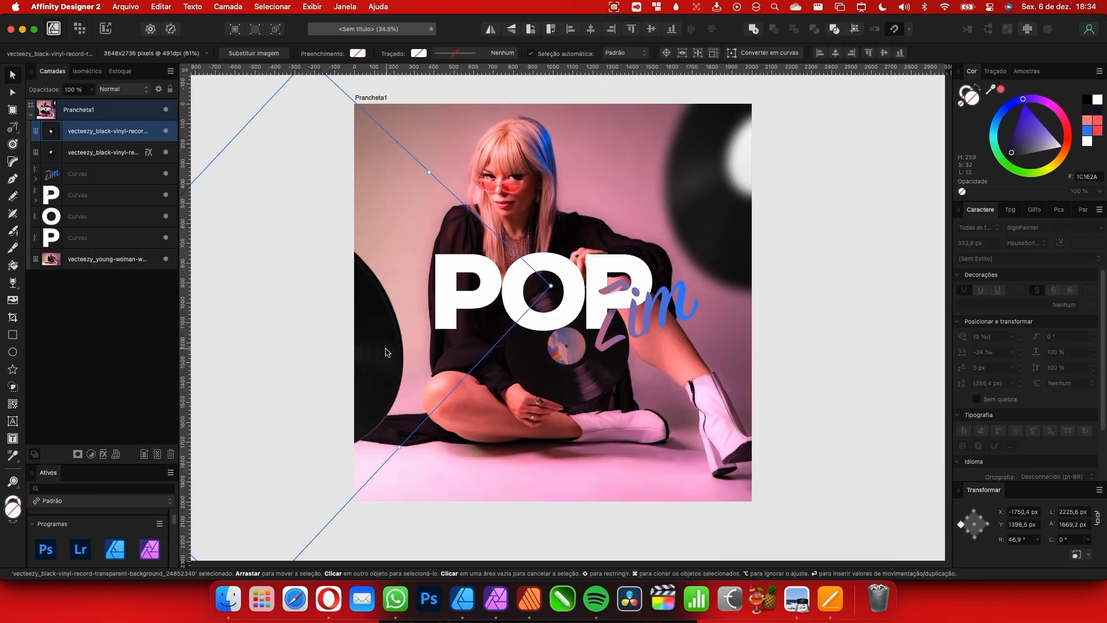
key(super+z)
key(super+z)
key(super+z)
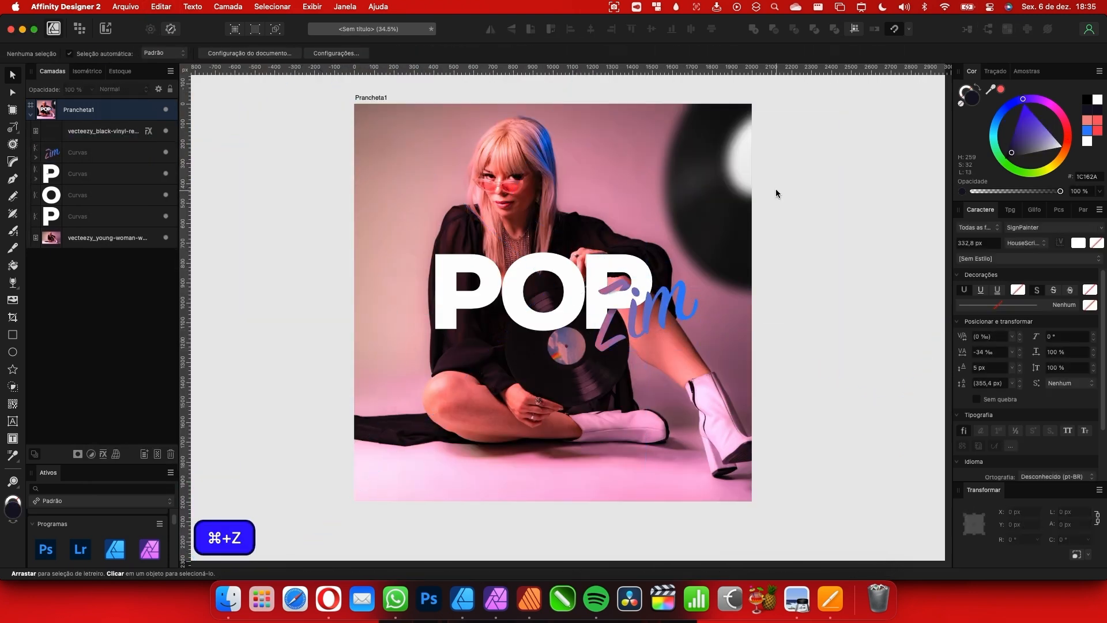
Duplicate the blurred record and move the copy toward the artboard's lower-left corner
drag(722, 231, 423, 390)
scroll(423, 390, left, 4)
scroll(422, 391, down, 3)
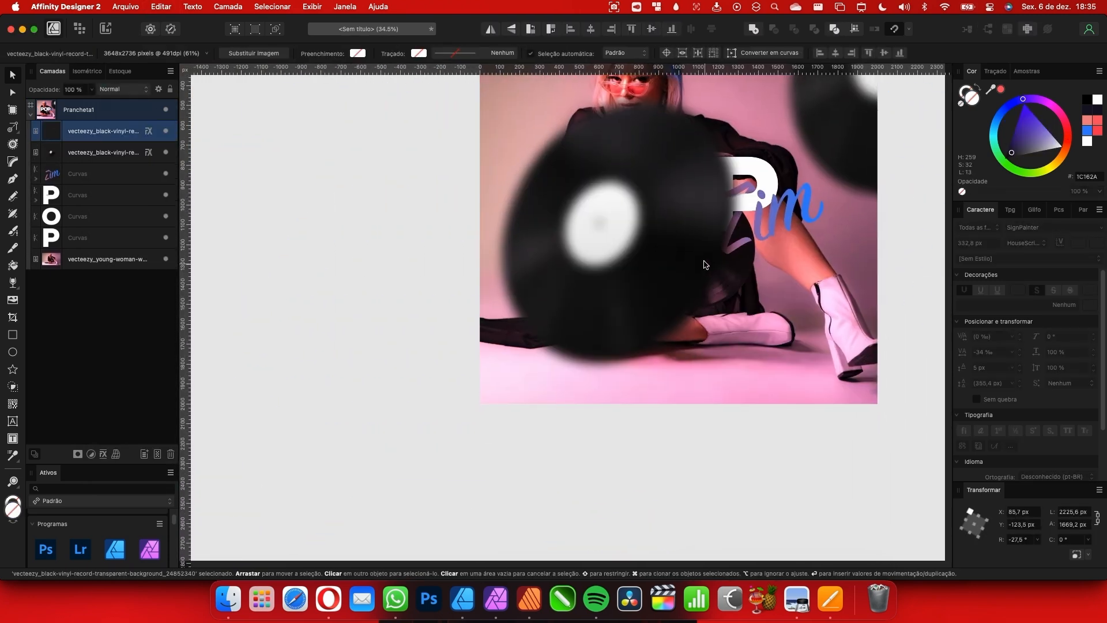
drag(570, 265, 380, 369)
scroll(555, 196, up, 3)
drag(514, 375, 504, 317)
Rotate the lower-left record to about -125.7°, scale it to about 2150 × 1613 px and fit it into the corner
drag(475, 190, 510, 438)
scroll(501, 396, down, 3)
scroll(501, 397, right, 1)
drag(502, 397, 503, 409)
drag(681, 336, 663, 341)
mouse_move(500, 405)
mouse_down()
mouse_move(524, 403)
mouse_move(511, 405)
mouse_up()
scroll(514, 399, down, 1)
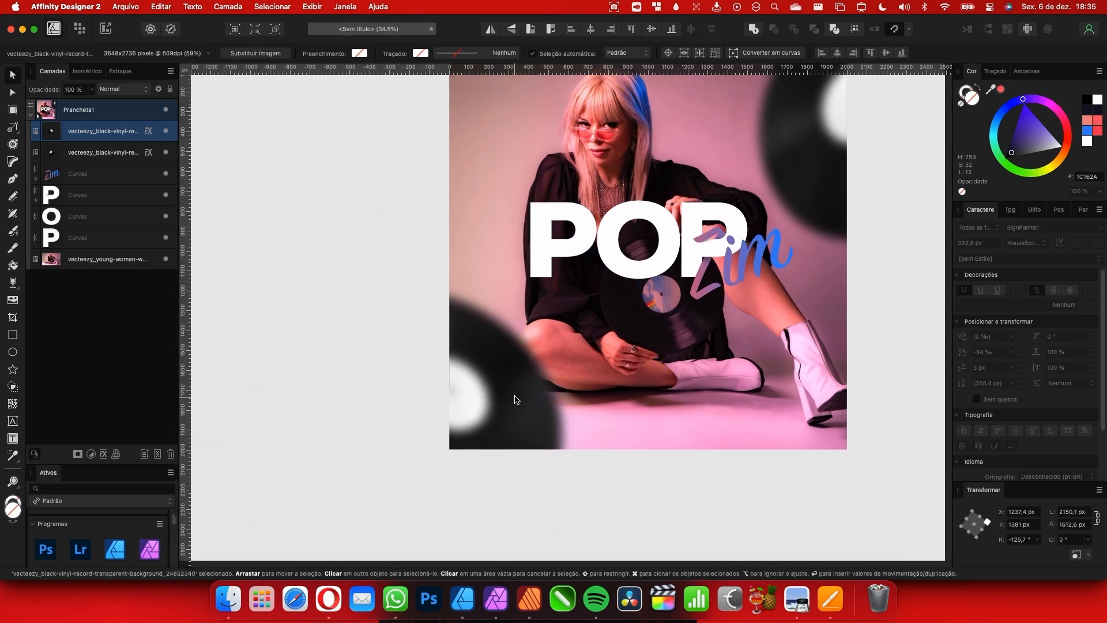
Examine how the two blurred records frame the photo and lettering in opposite corners of the artboard
scroll(508, 400, up, 3)
scroll(507, 400, right, 3)
click(720, 286)
scroll(778, 274, down, 2)
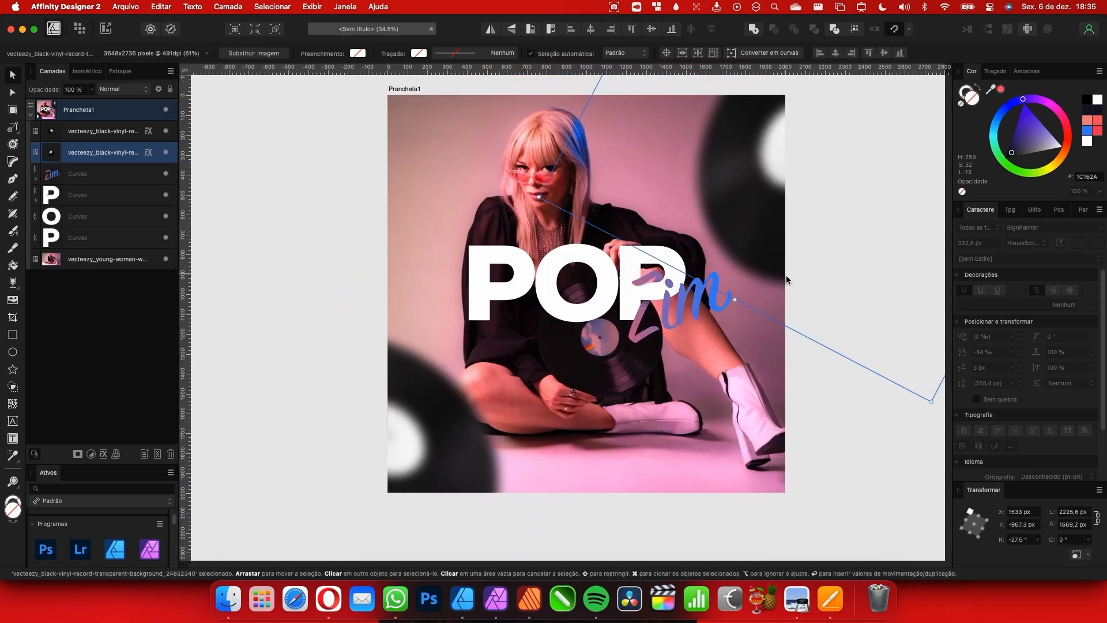
scroll(887, 375, right, 3)
click(711, 371)
scroll(713, 383, up, 5)
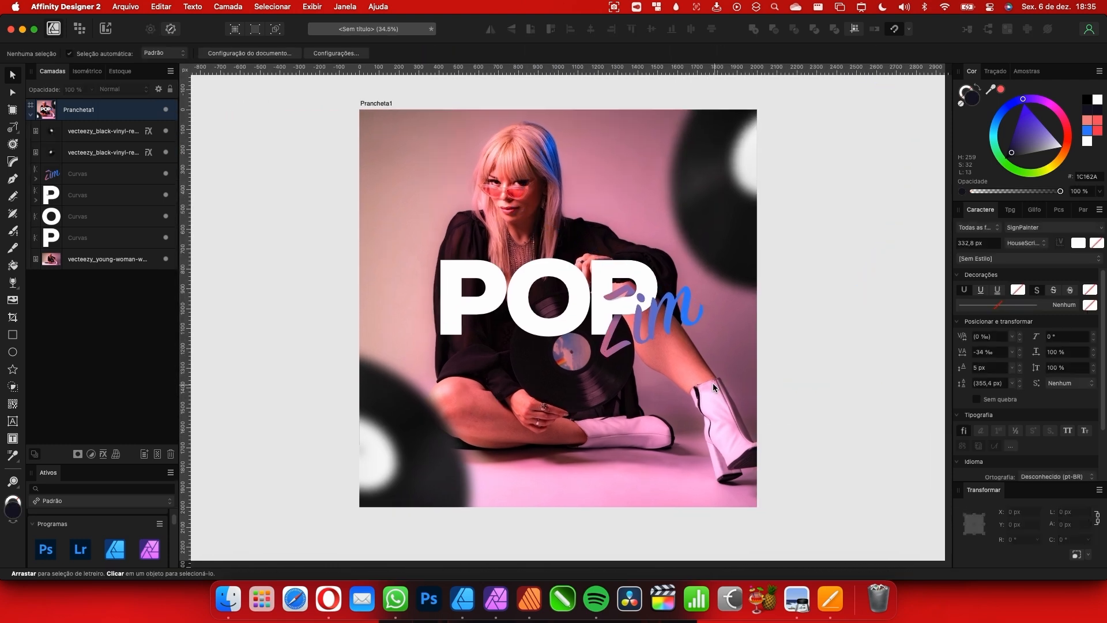
scroll(634, 219, right, 3)
scroll(603, 299, down, 3)
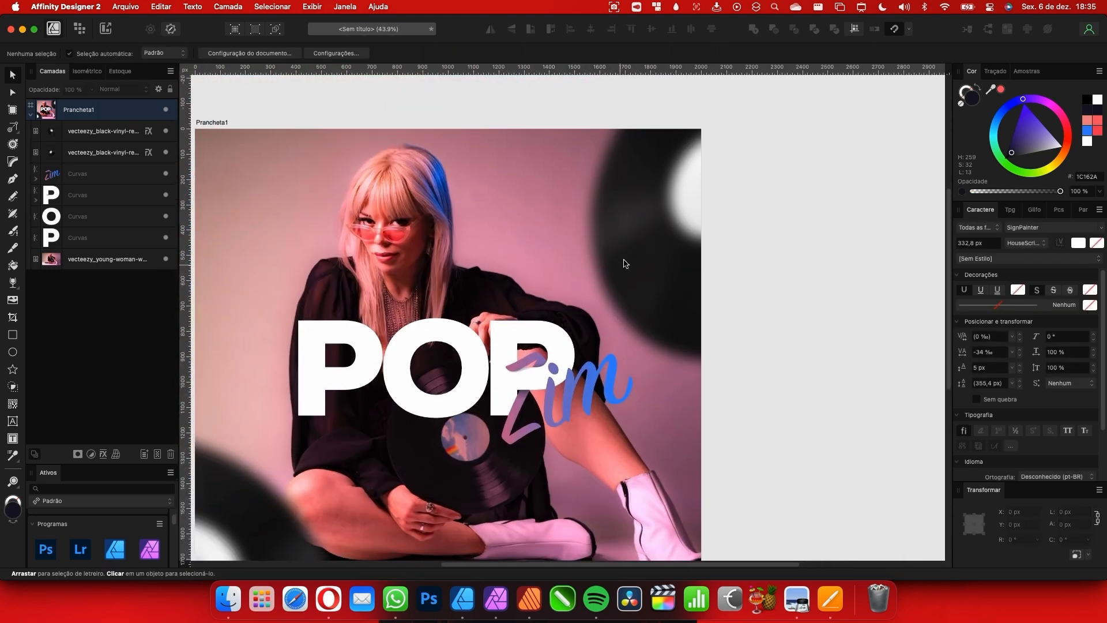
Examine how coloured light from each side of the photo would fall on the two blurred records
scroll(407, 223, left, 5)
scroll(406, 223, up, 2)
key(super+1)
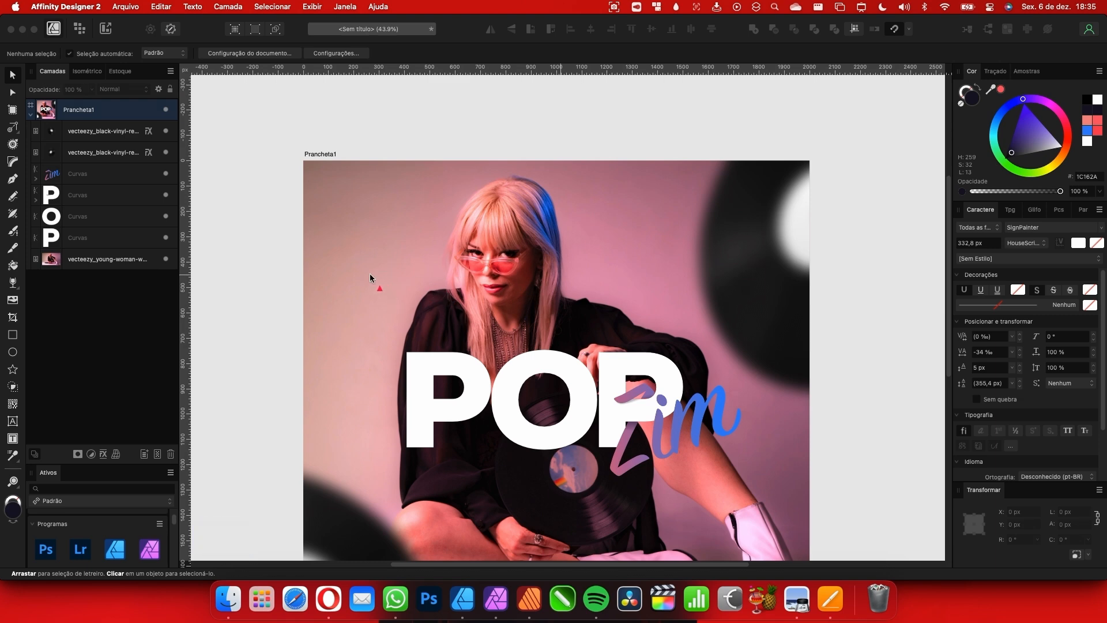
mouse_move(661, 277)
mouse_down()
mouse_move(734, 188)
mouse_move(721, 237)
mouse_move(752, 350)
mouse_move(689, 270)
mouse_up()
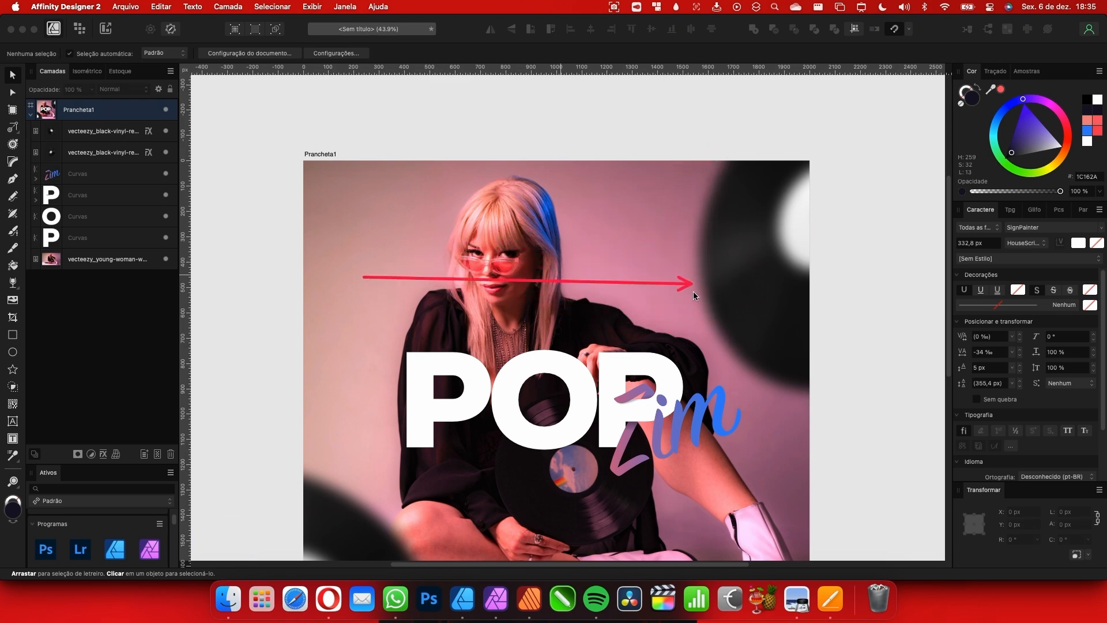
drag(683, 340, 419, 526)
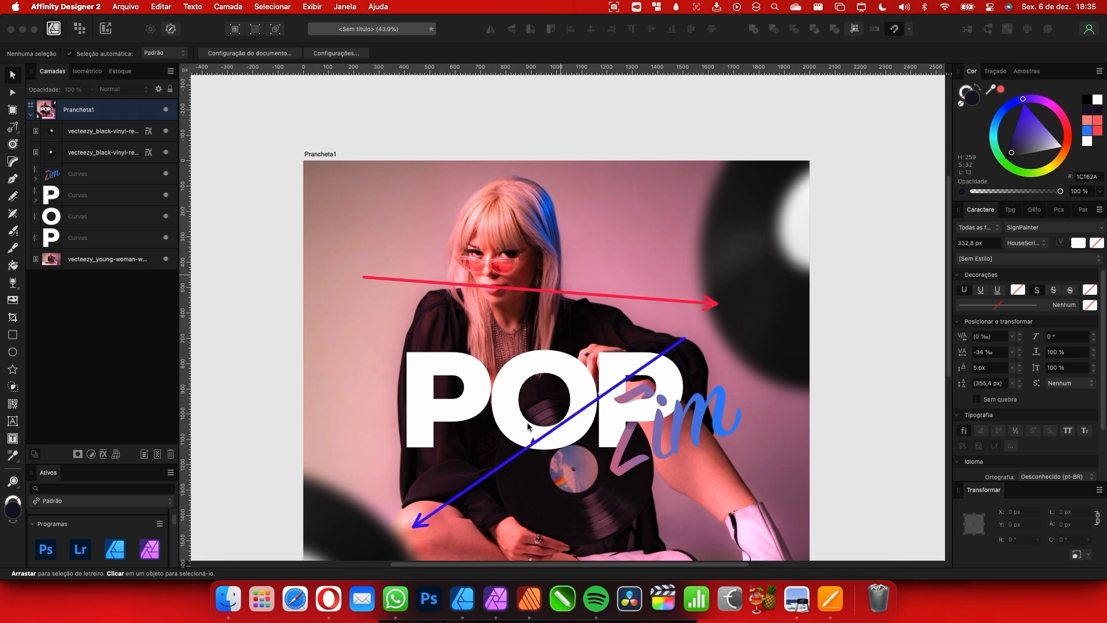
key(Escape)
scroll(607, 338, down, 3)
scroll(607, 346, down, 1)
scroll(607, 340, up, 4)
scroll(609, 336, down, 1)
key(space)
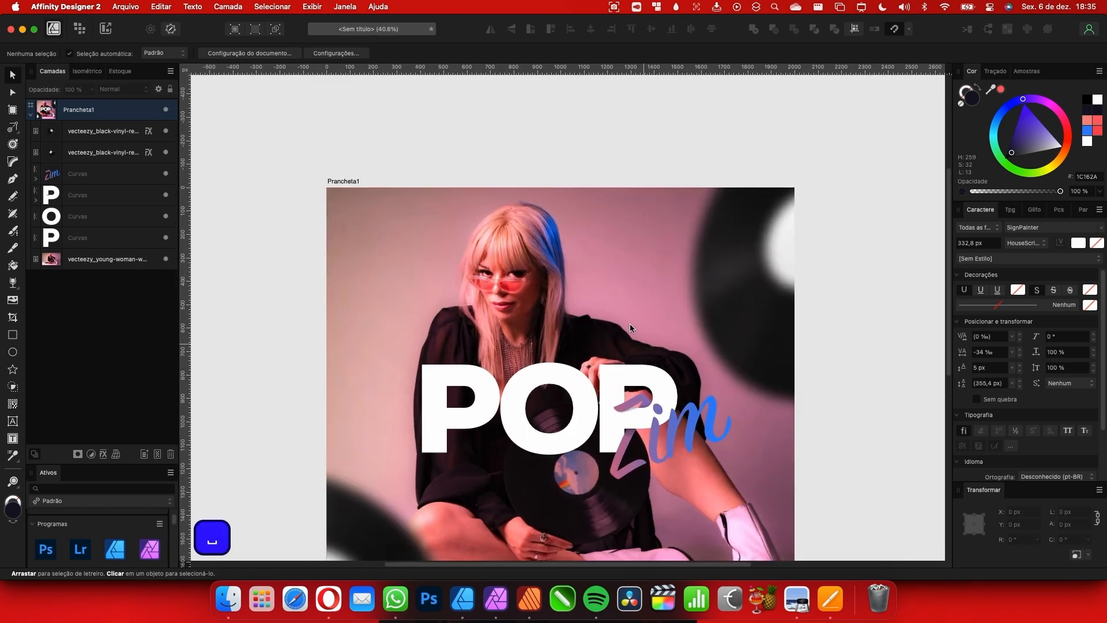
Add a new pixel layer and nest it inside the upper-right record's layer
drag(634, 335, 647, 328)
key(super+z)
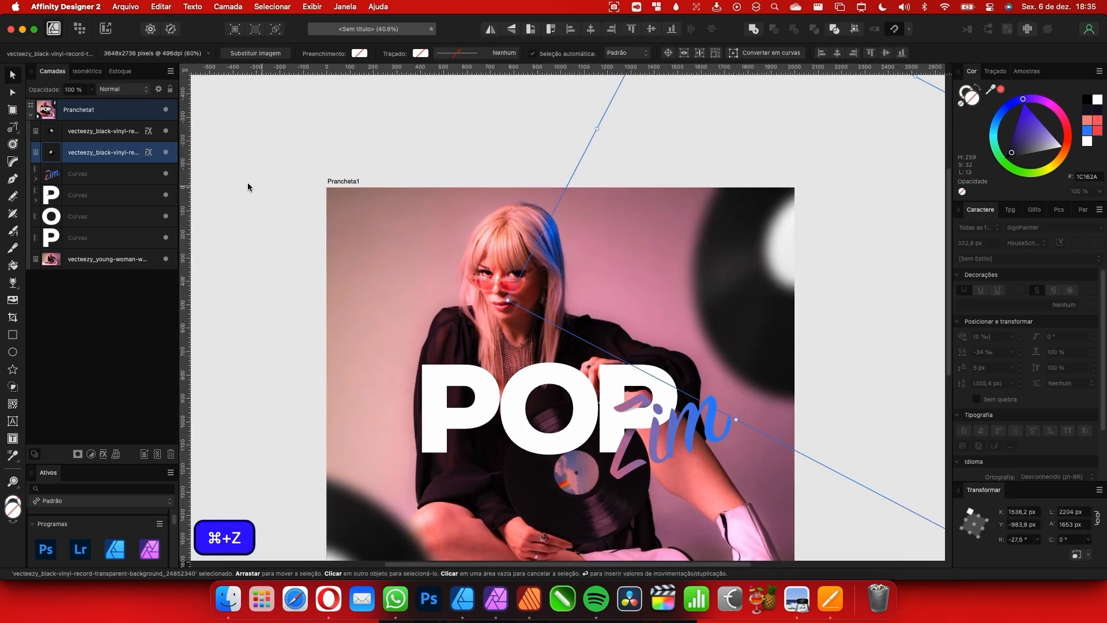
click(157, 454)
drag(104, 163, 131, 175)
click(35, 161)
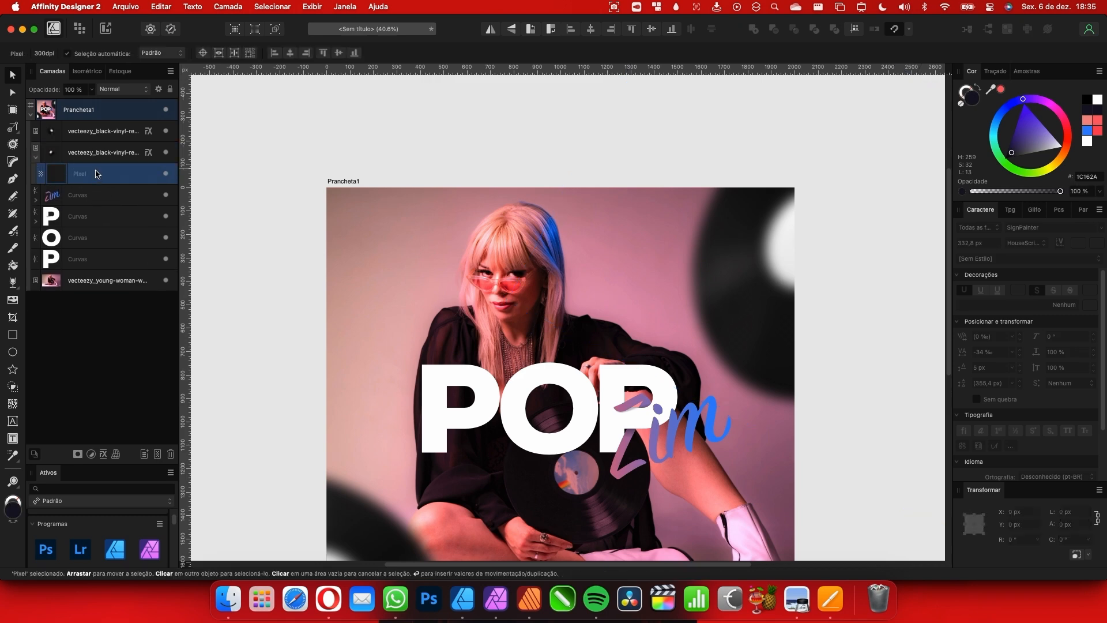
Switch to the Pixel Persona and activate the Paint Brush Tool
click(81, 29)
drag(604, 334, 504, 311)
scroll(513, 285, down, 3)
drag(523, 252, 554, 272)
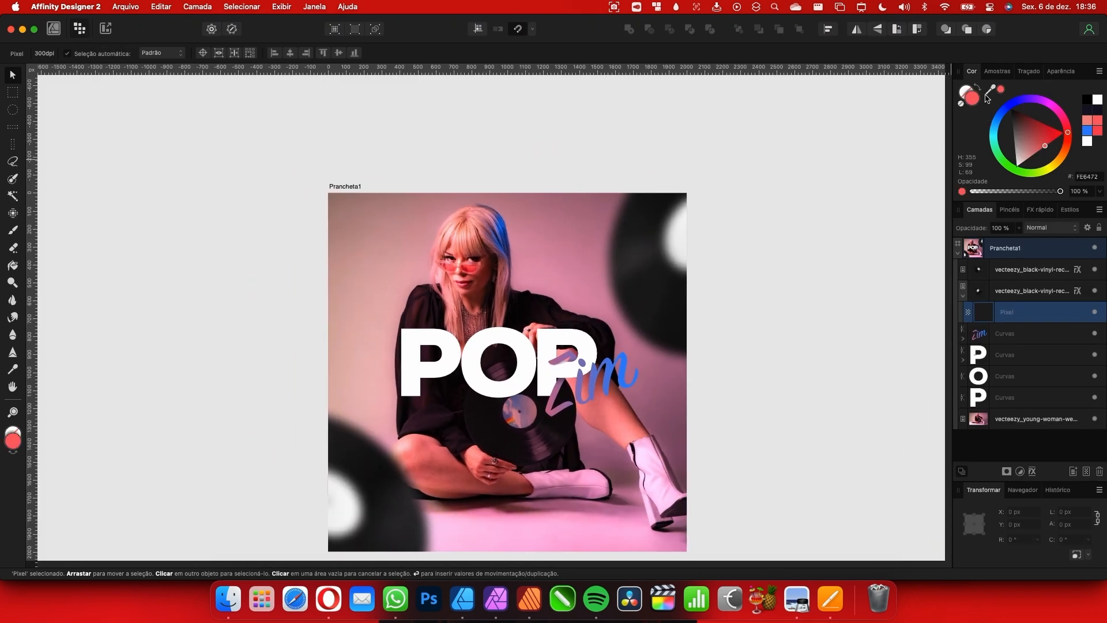
scroll(372, 325, up, 1)
scroll(372, 325, left, 1)
click(15, 232)
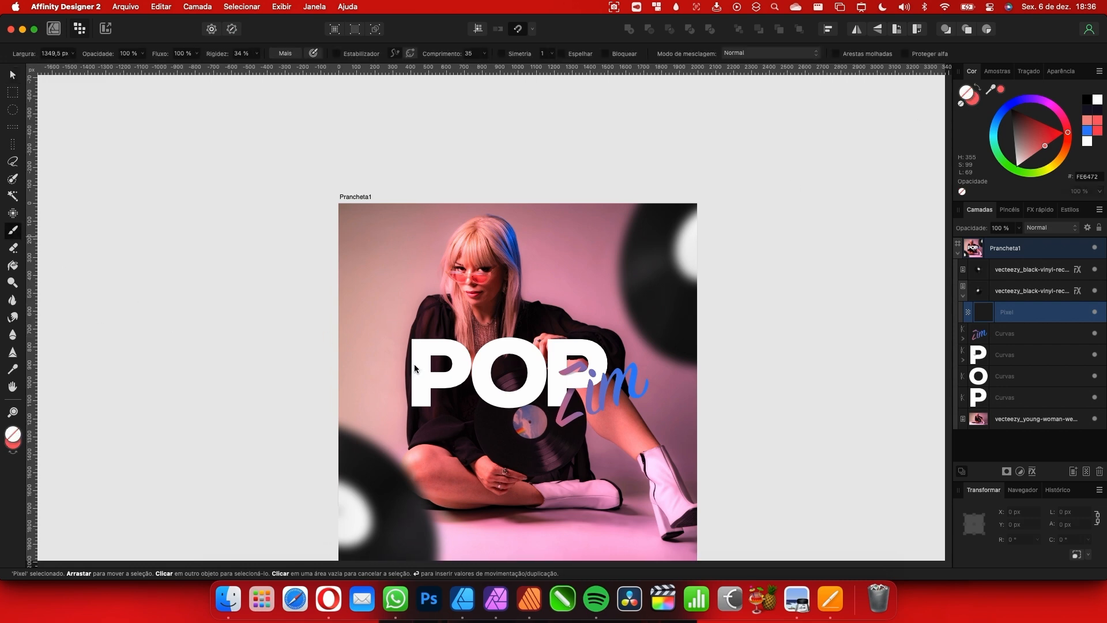
Try to paint coral FE6472 over the upper-right record with a 1475.4 px brush at 17% hardness, and undo the strokes
scroll(442, 375, right, 3)
scroll(490, 335, up, 3)
scroll(490, 335, right, 1)
drag(457, 333, 375, 320)
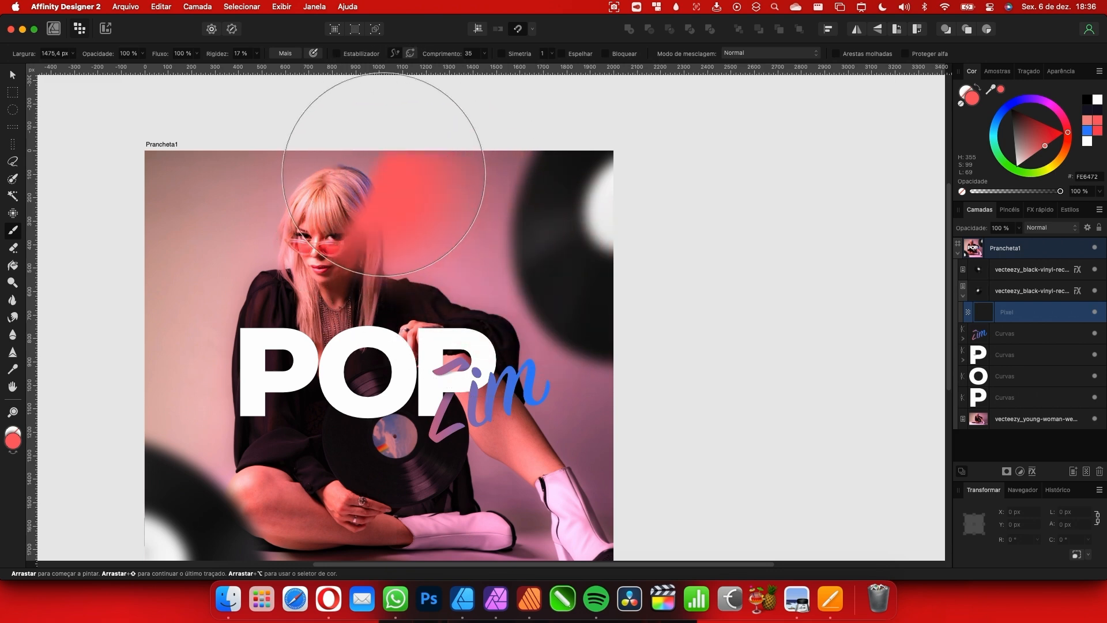
mouse_move(401, 234)
mouse_down()
mouse_move(408, 344)
mouse_move(614, 459)
mouse_move(526, 178)
mouse_up()
key(super+z)
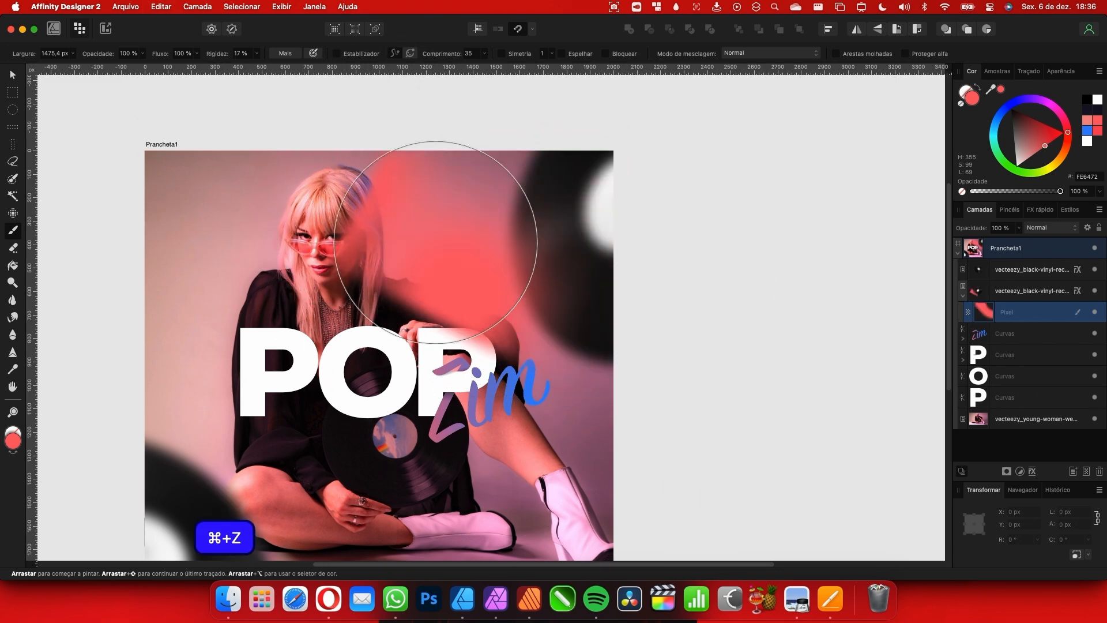
key(super+z)
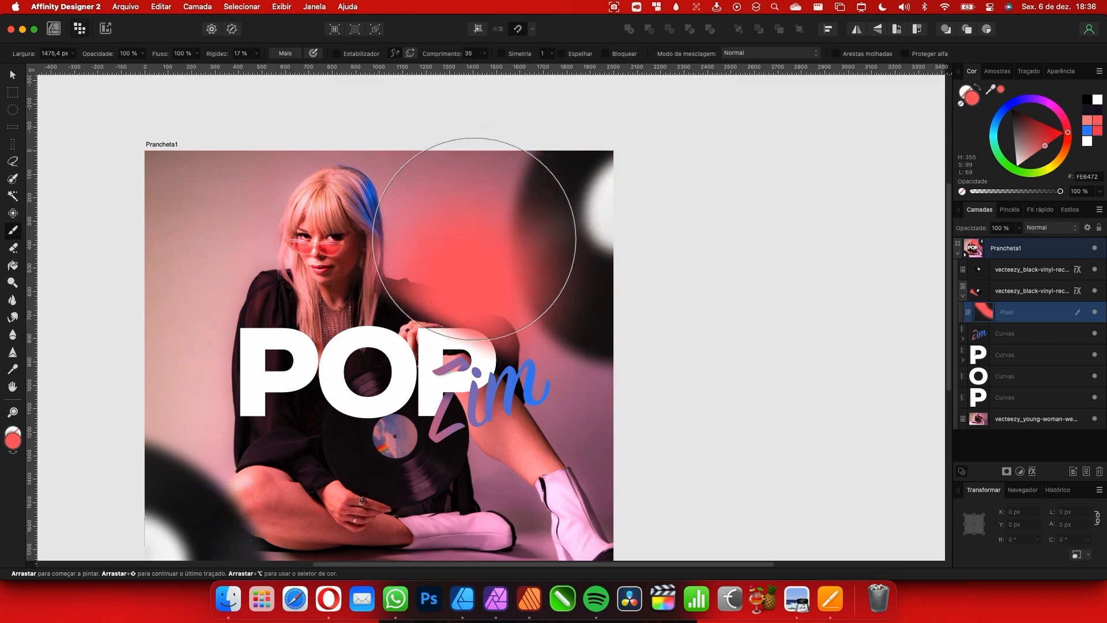
key(super+z)
Rasterize the upper-right record without preserving its layer effects
scroll(573, 223, right, 2)
click(1018, 296)
click(1021, 314)
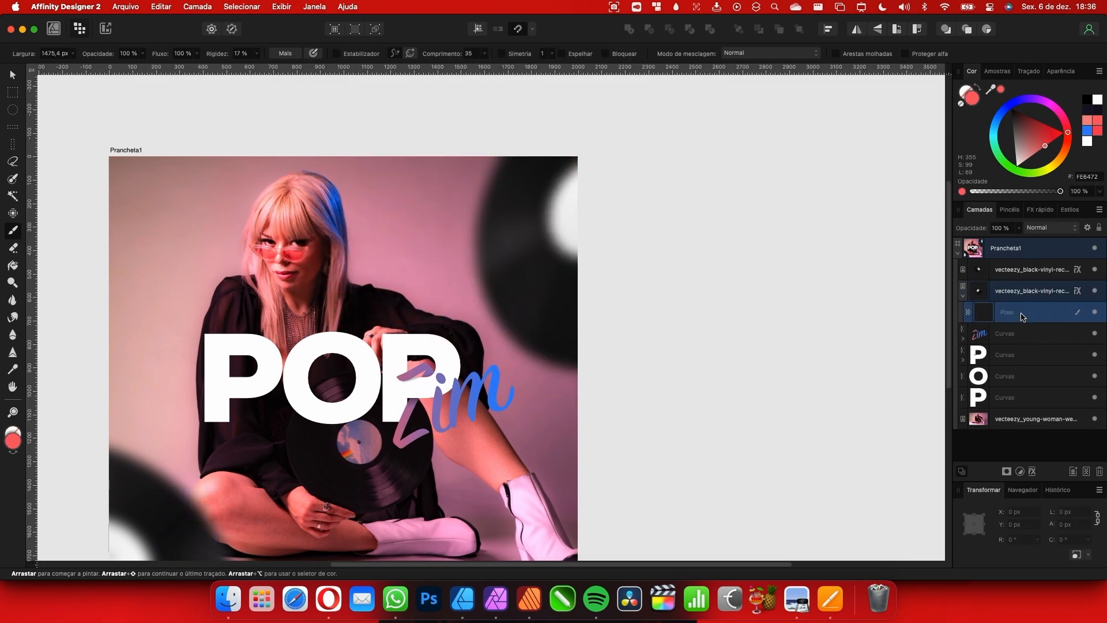
right_click(1021, 316)
scroll(987, 483, down, 2)
click(987, 483)
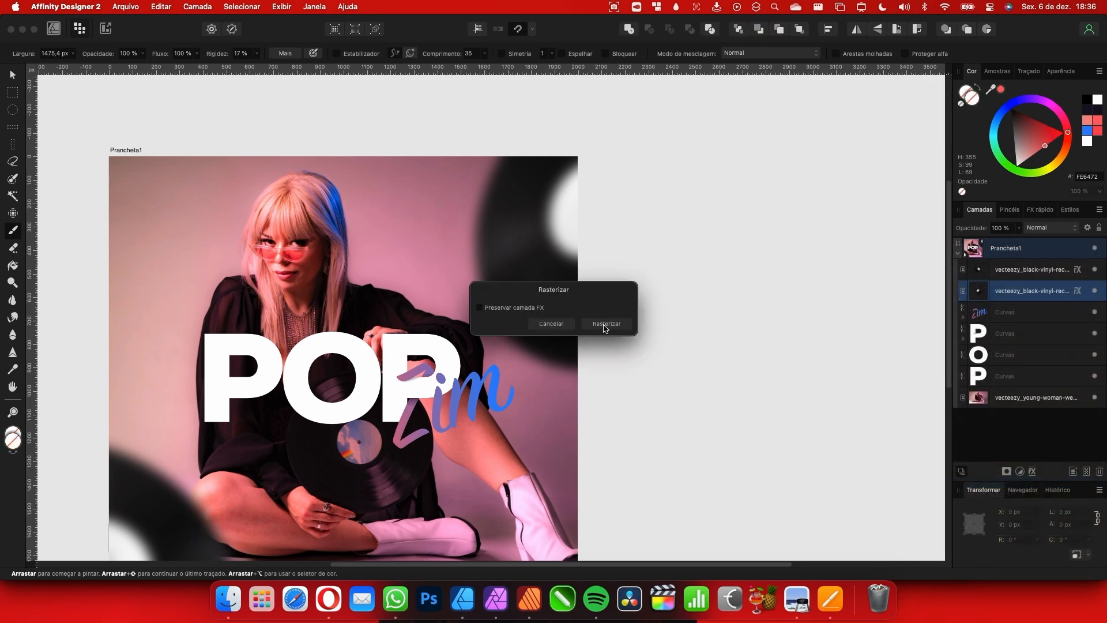
click(605, 324)
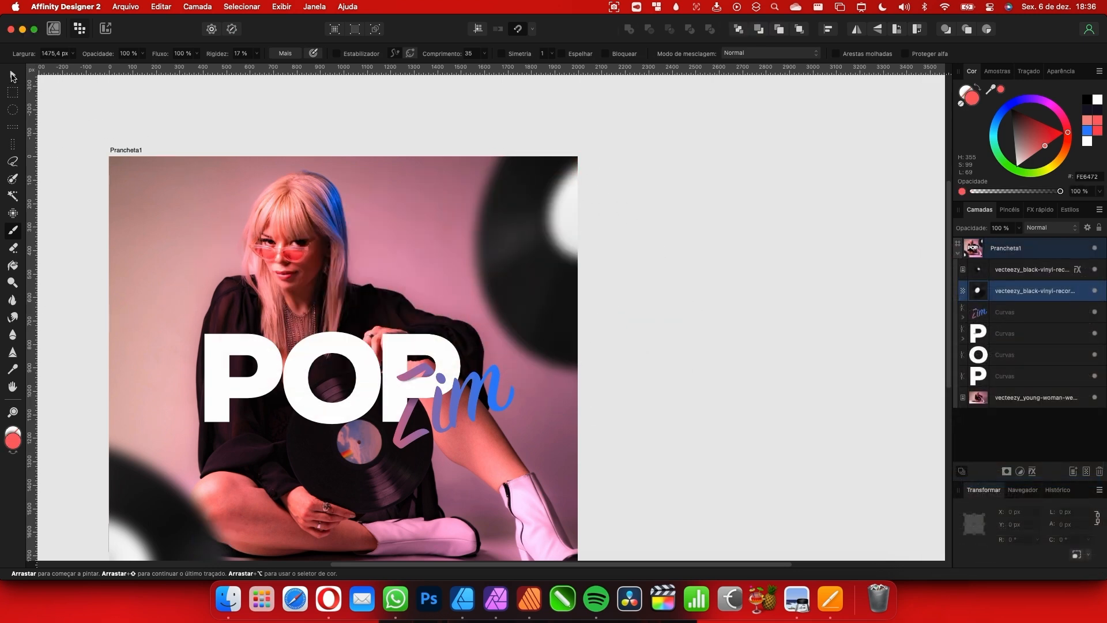
click(10, 76)
drag(547, 302, 353, 341)
key(super+z)
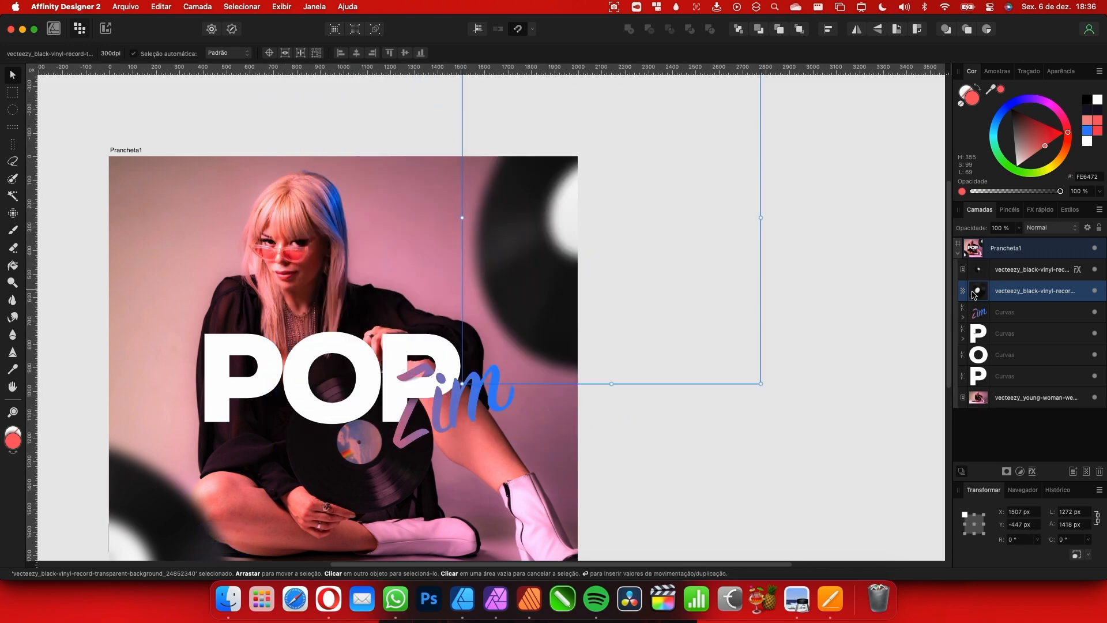
Add a new pixel layer and nest it inside the rasterized upper-right record
click(1086, 470)
drag(1032, 292, 1018, 315)
click(1010, 291)
click(962, 296)
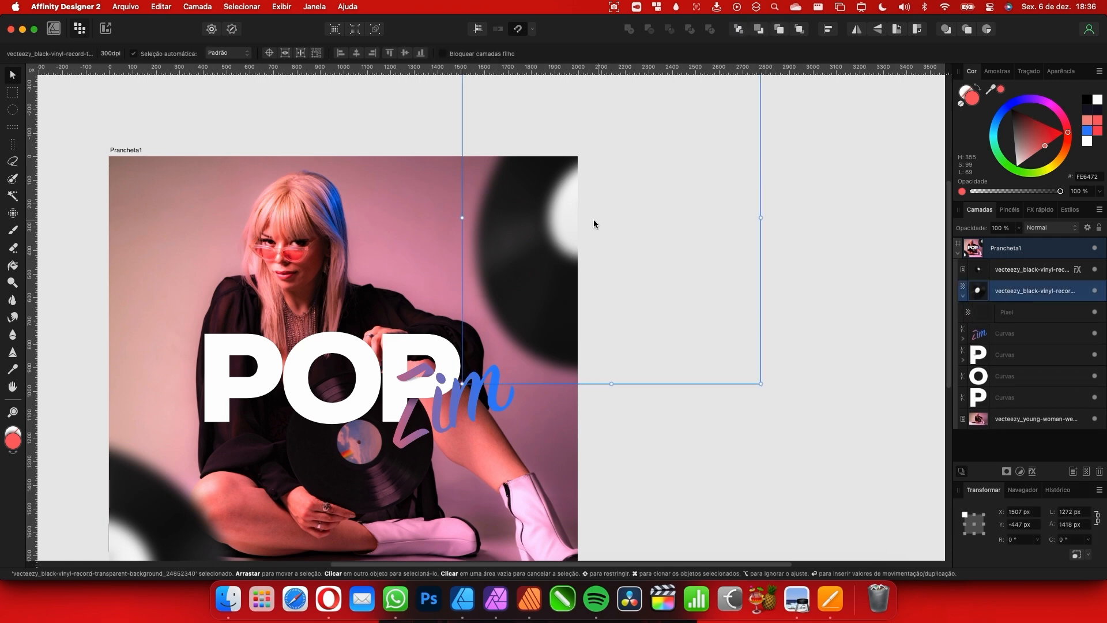
Paint a soft coral FE6472 glow along the upper-right record's inner edge on its nested layer, using a 2104.4 px brush
key(b)
scroll(469, 292, left, 1)
click(1006, 314)
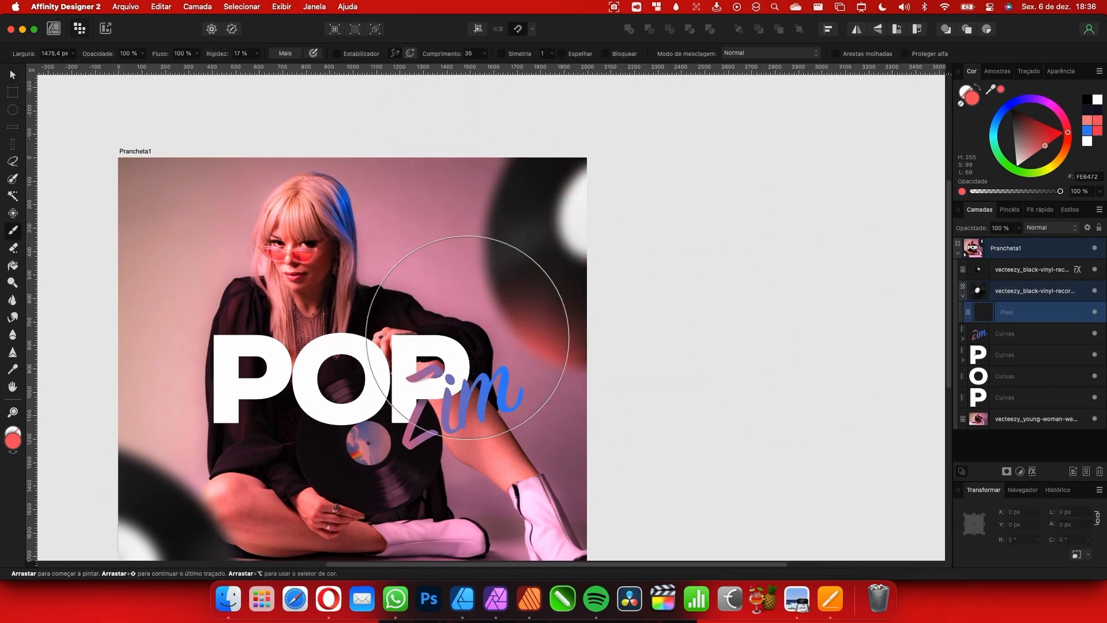
scroll(488, 321, left, 1)
drag(387, 287, 397, 271)
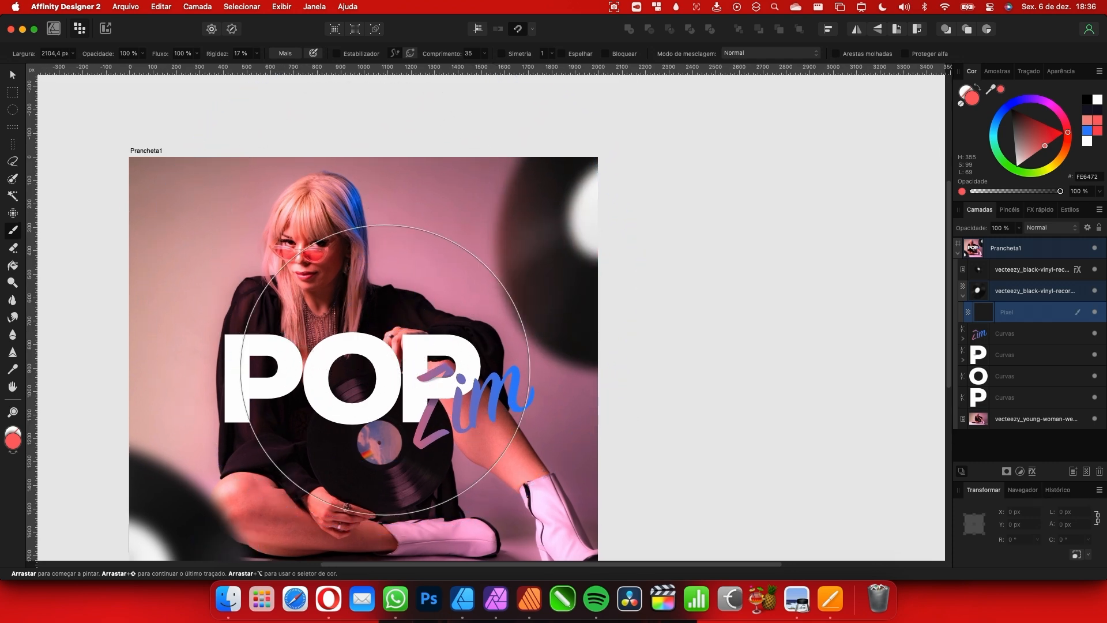
scroll(351, 456, up, 2)
scroll(351, 455, right, 1)
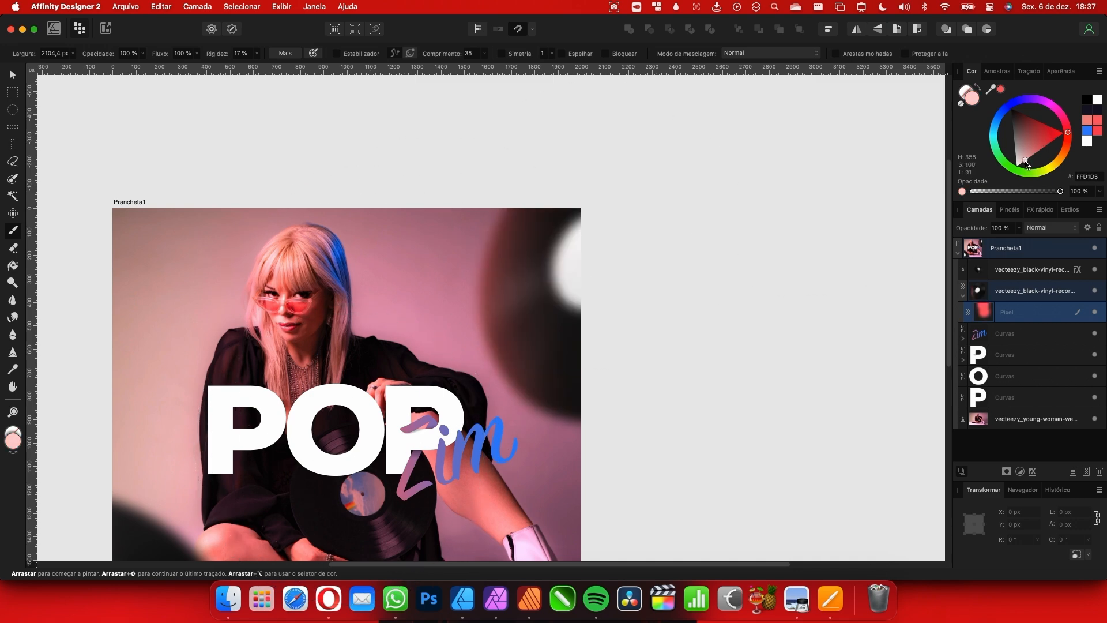
Set the brush colour to light pink FFCED2 and paint a softer highlight over the upper-right record's coral glow
click(1025, 164)
scroll(346, 371, down, 6)
scroll(346, 370, right, 1)
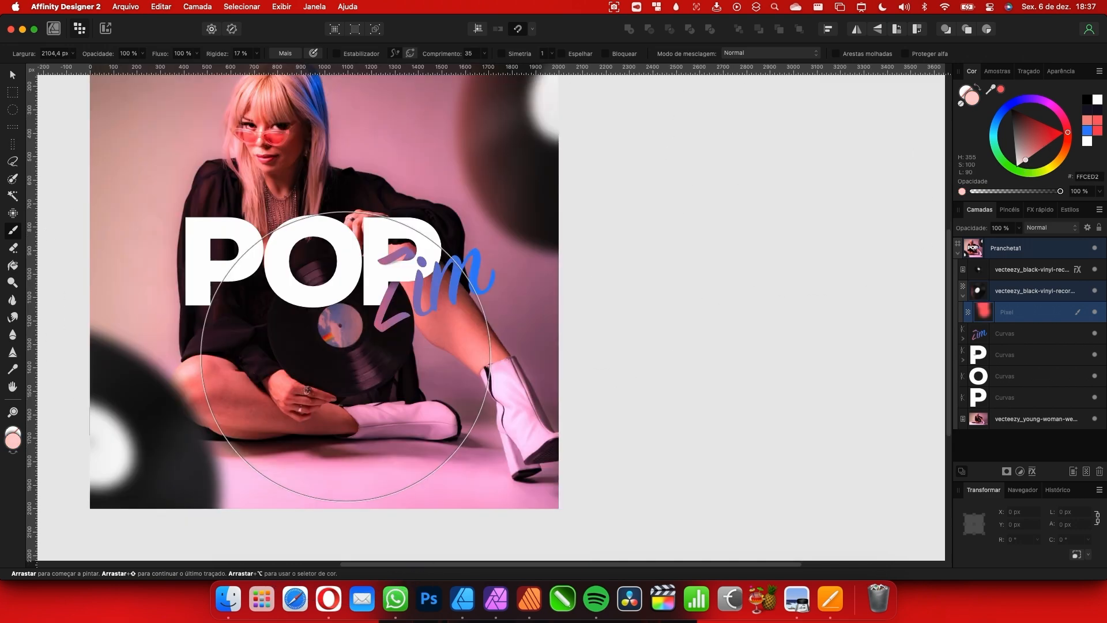
scroll(300, 329, up, 6)
scroll(301, 330, left, 5)
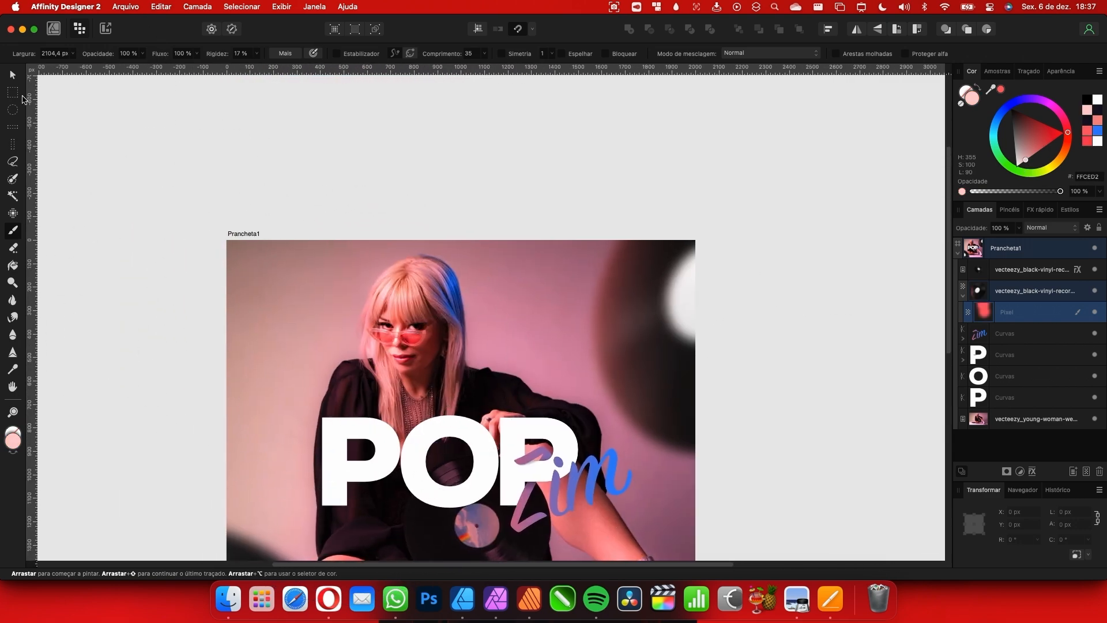
click(13, 75)
scroll(519, 271, down, 2)
scroll(528, 275, down, 2)
click(776, 316)
Rasterize the lower-left record while preserving its layer effects
scroll(477, 348, up, 4)
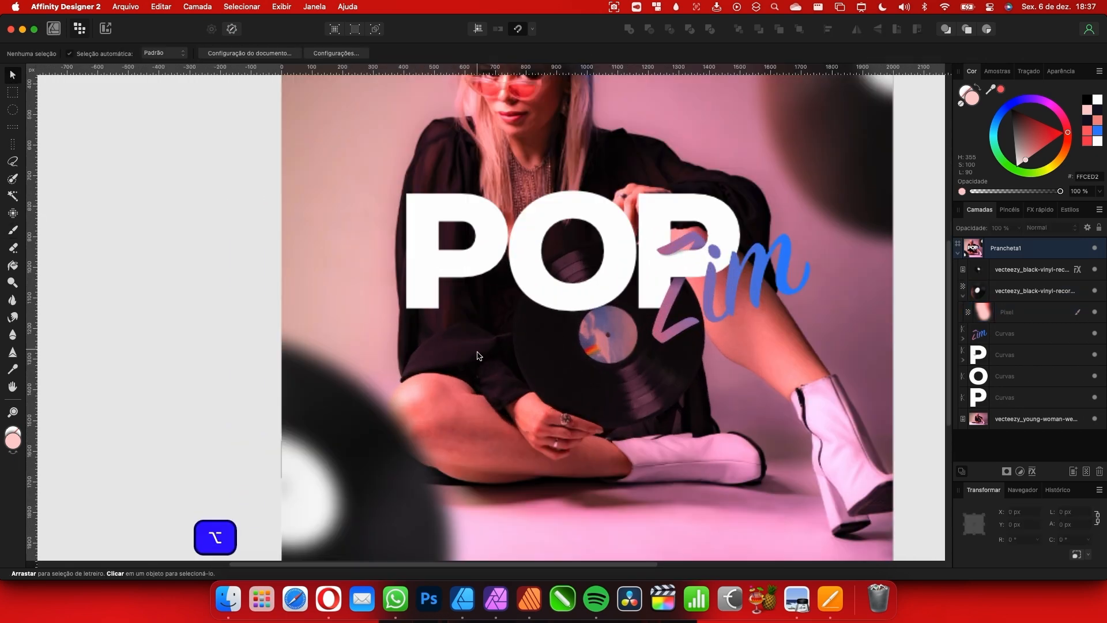
click(360, 412)
scroll(369, 389, down, 2)
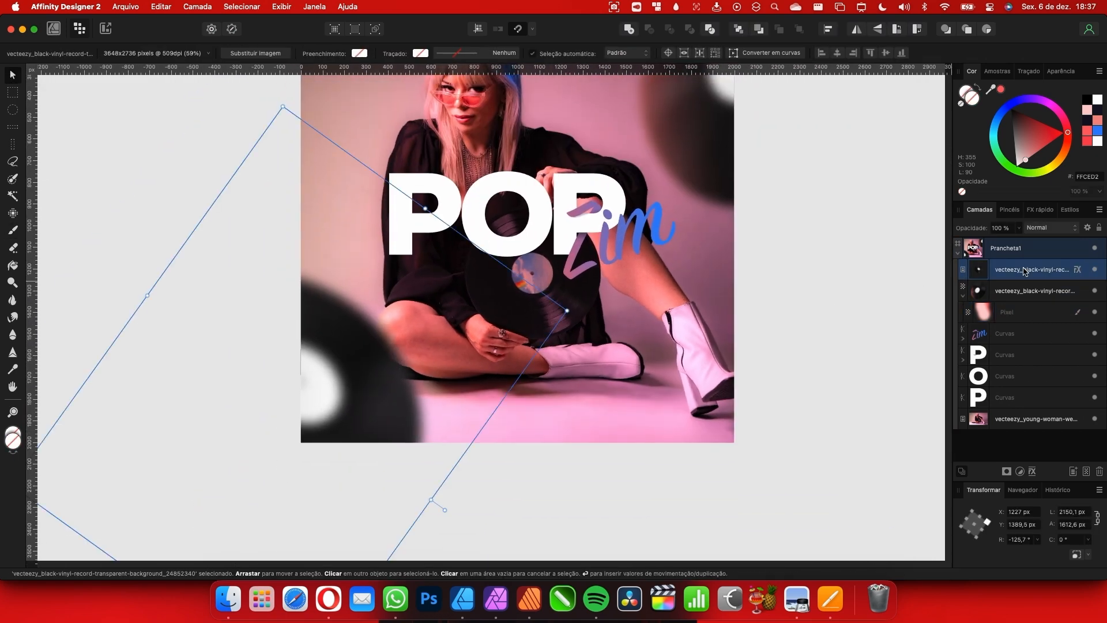
right_click(1006, 253)
scroll(994, 475, down, 3)
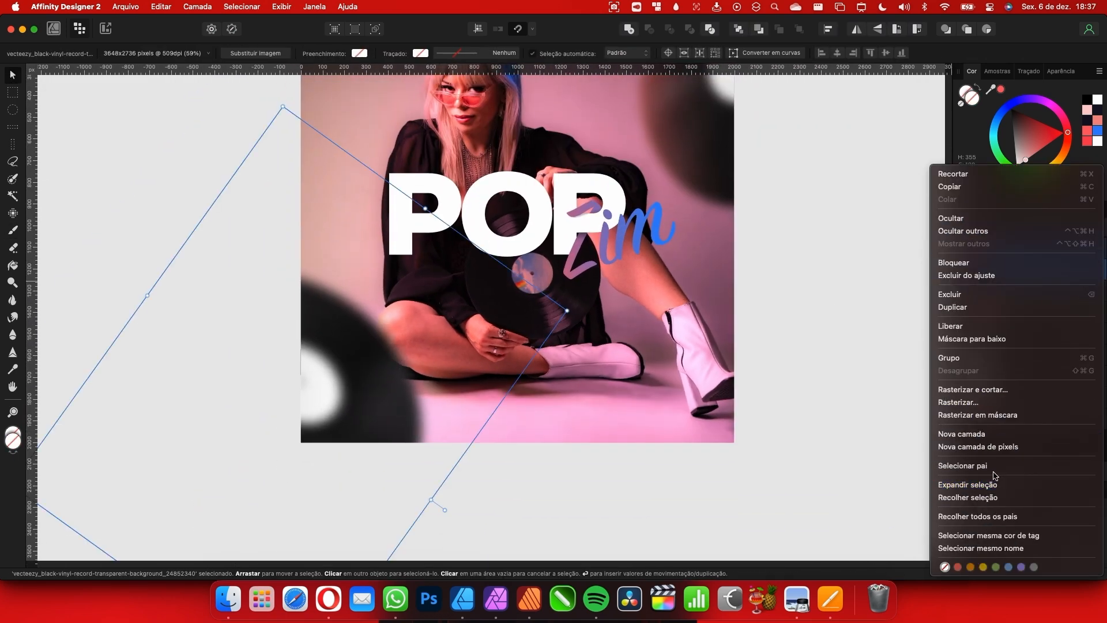
click(997, 403)
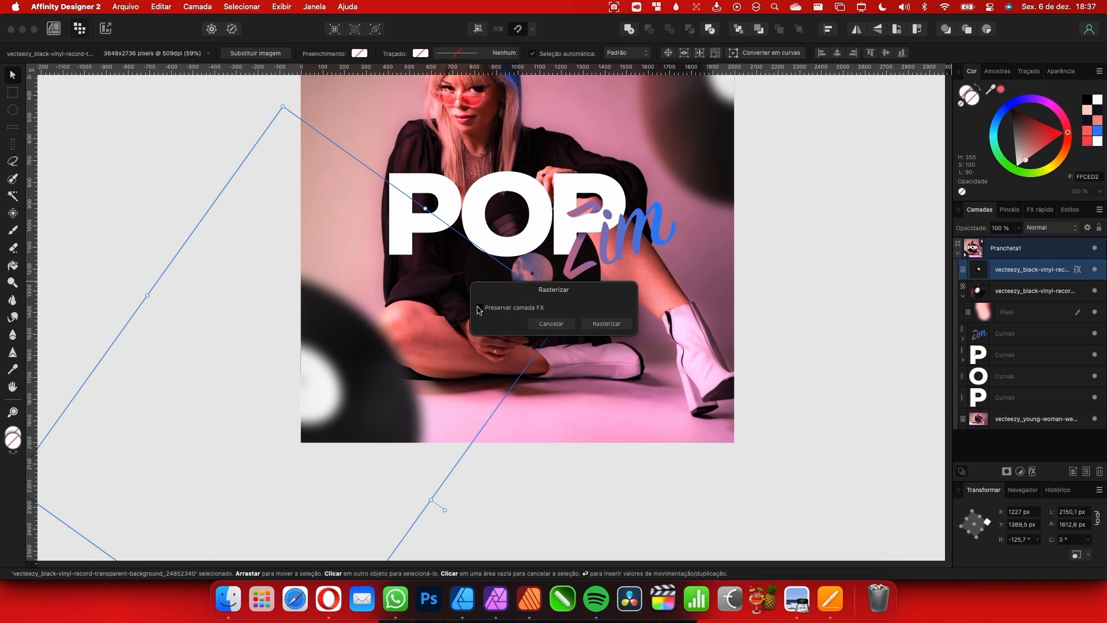
click(606, 324)
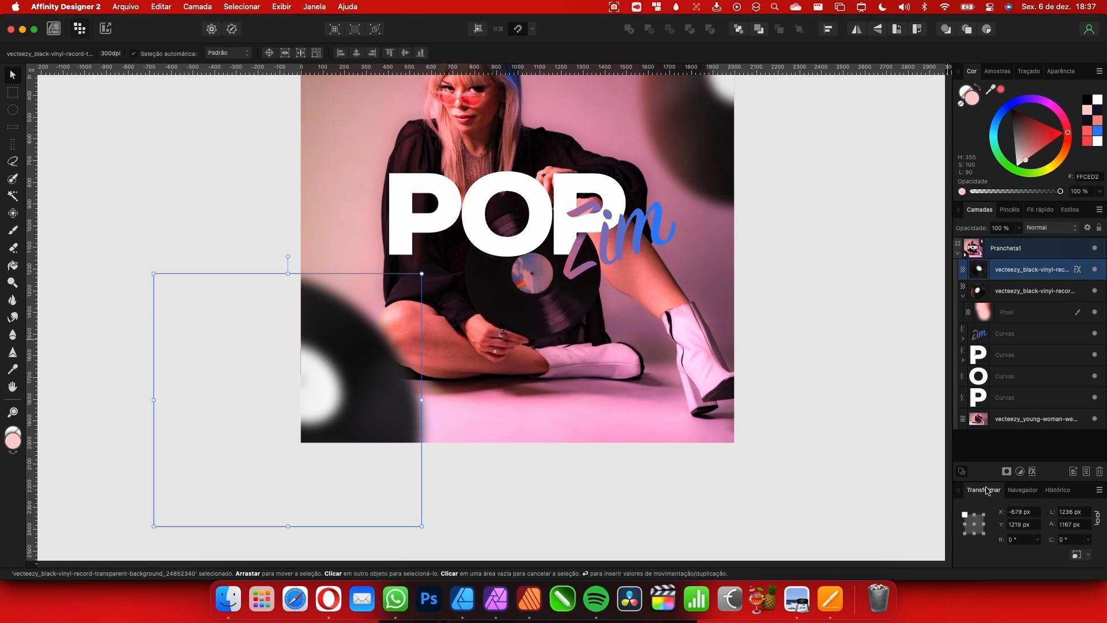
Add a new pixel layer and nest it inside the rasterized lower-left record
click(1030, 472)
drag(249, 157, 661, 189)
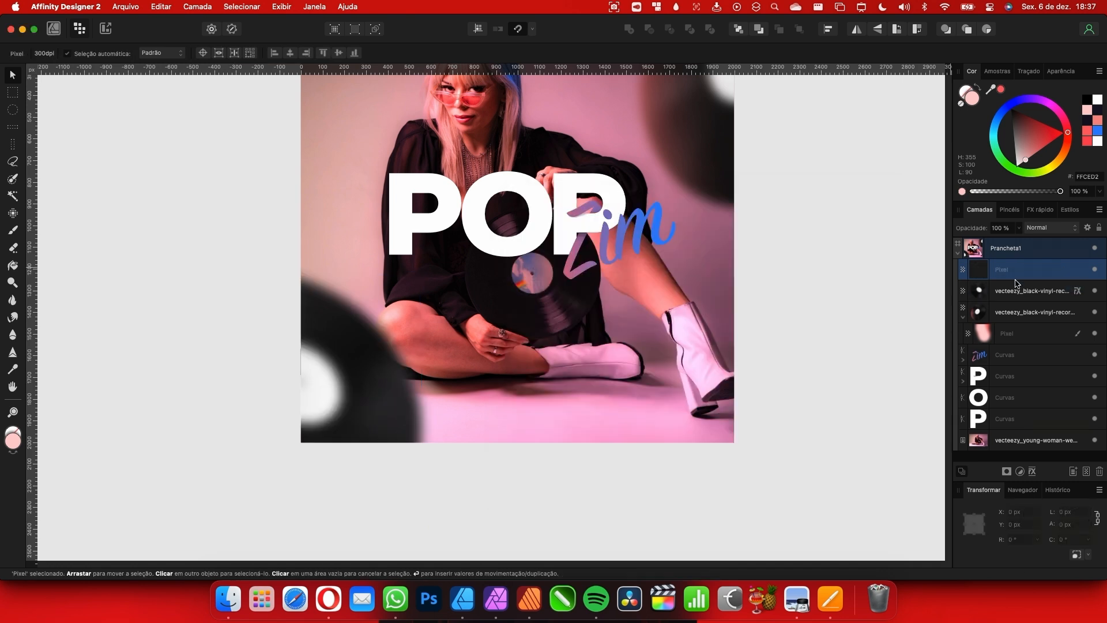
drag(1013, 278, 1012, 291)
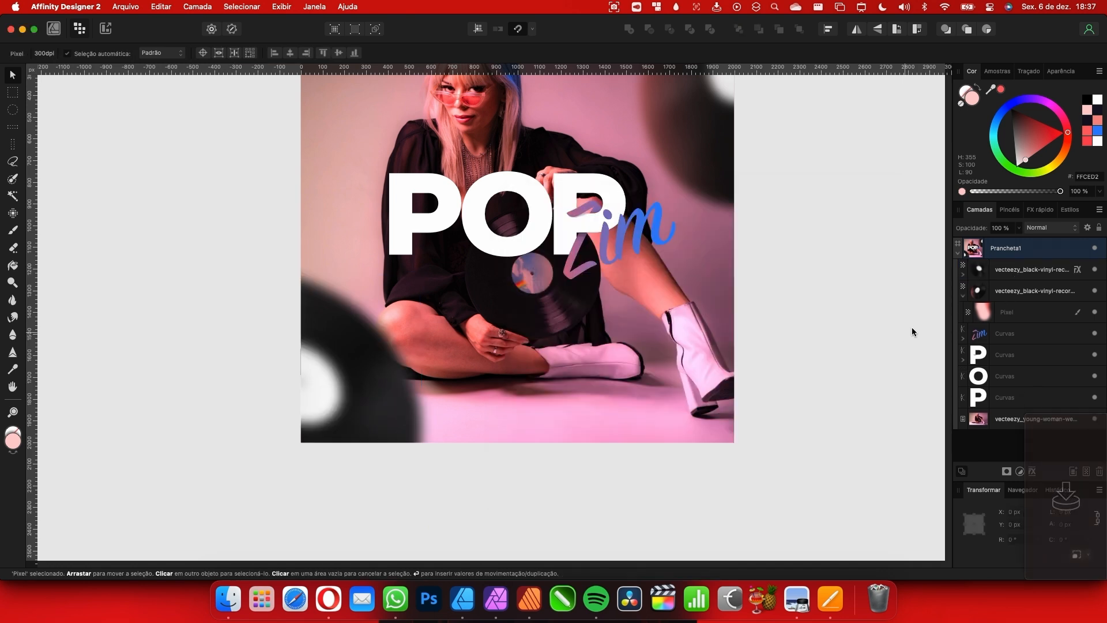
click(963, 275)
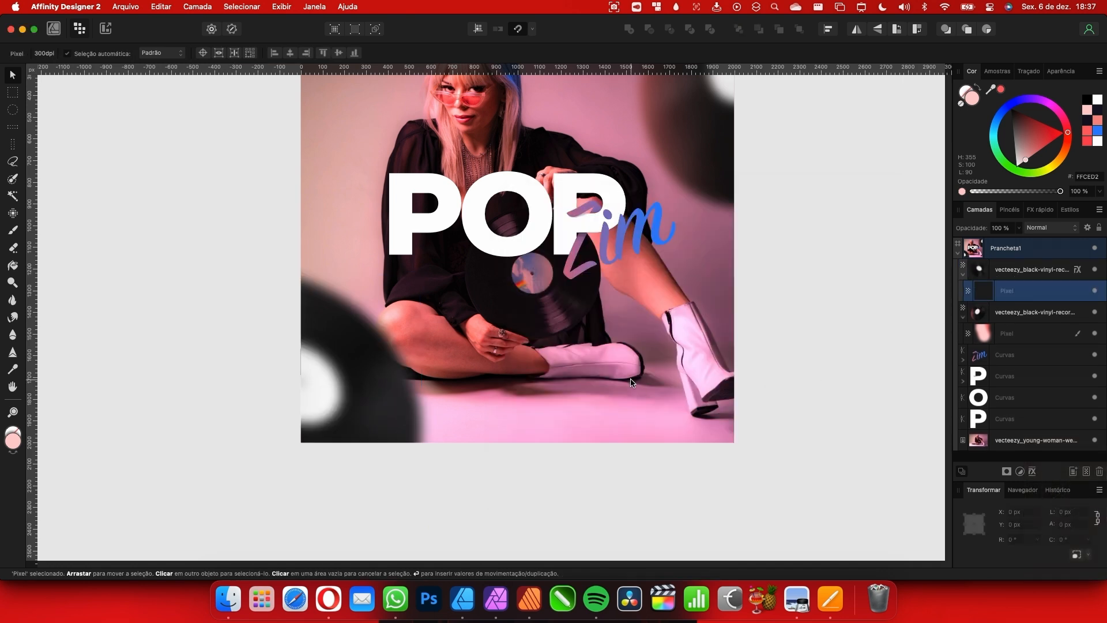
Paint a soft blue 3E89F2 glow on the lower-left record's nested layer and set that layer's opacity to 60%
key(b)
scroll(655, 346, up, 10)
scroll(583, 259, down, 12)
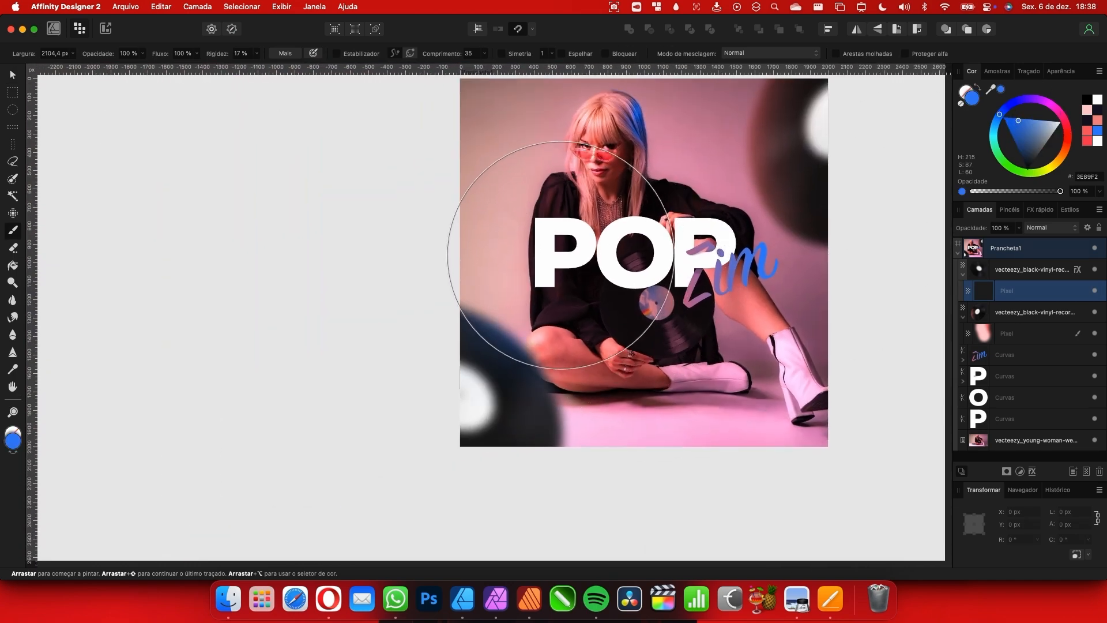
mouse_move(556, 233)
mouse_down()
mouse_move(653, 227)
mouse_move(716, 290)
mouse_move(668, 271)
mouse_move(720, 249)
mouse_up()
mouse_move(680, 346)
mouse_down()
mouse_move(655, 397)
mouse_move(618, 375)
mouse_up()
scroll(610, 343, right, 1)
key(super+z)
scroll(675, 287, right, 2)
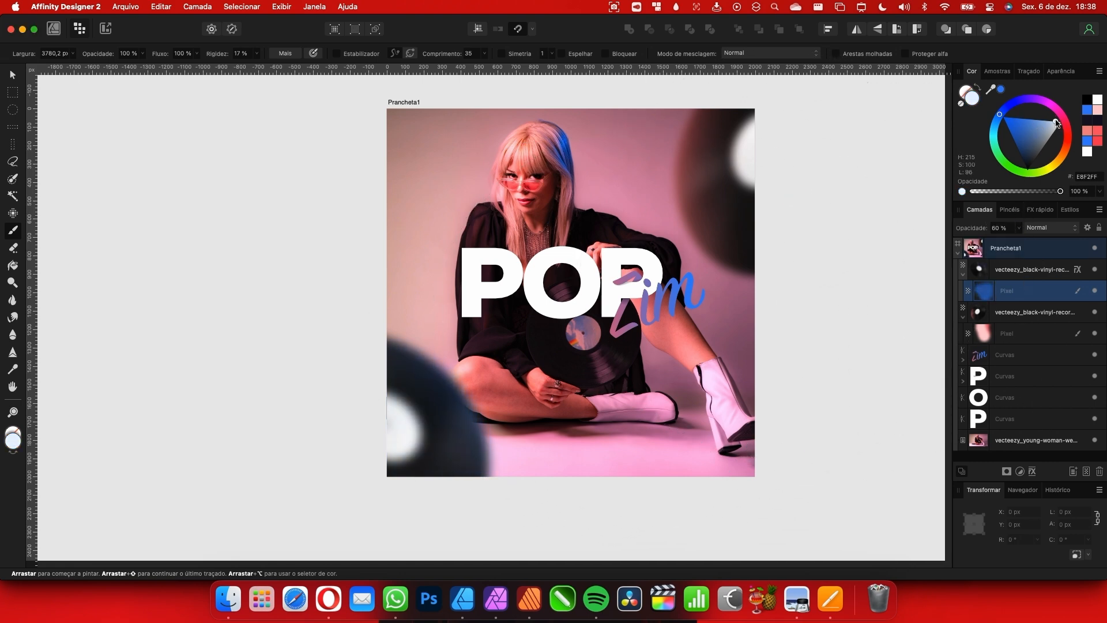
Paint a light blue C8DFFF highlight along the lower-left record's edge with a 1810.4 px brush, and deselect the layer
drag(1050, 118, 1048, 118)
drag(571, 367, 201, 507)
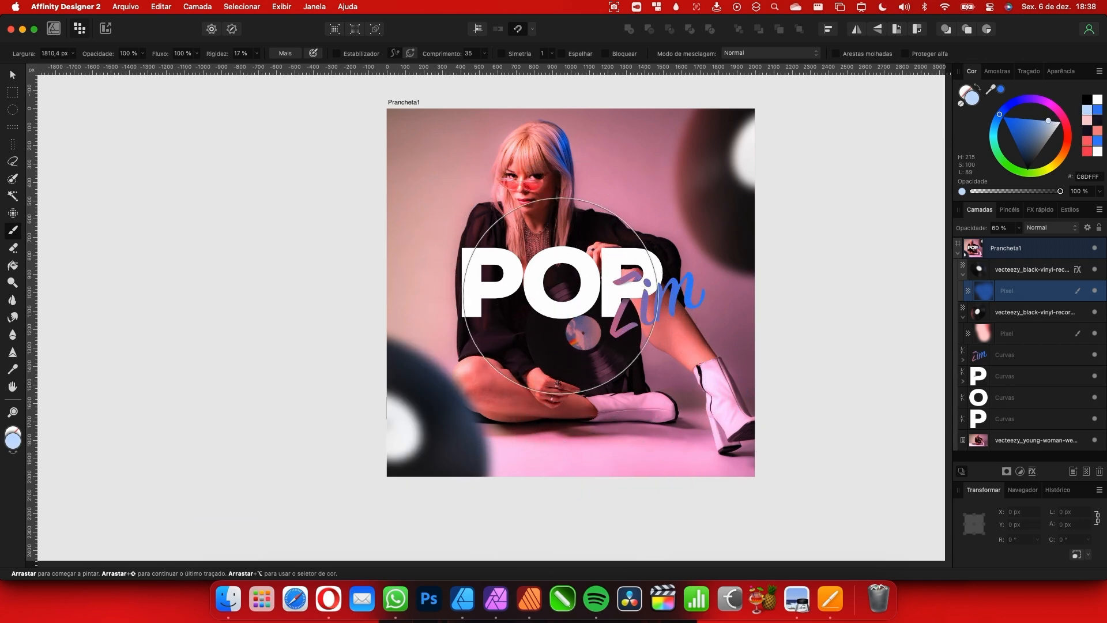
scroll(555, 291, up, 2)
scroll(555, 291, left, 2)
scroll(628, 294, left, 2)
scroll(629, 294, up, 1)
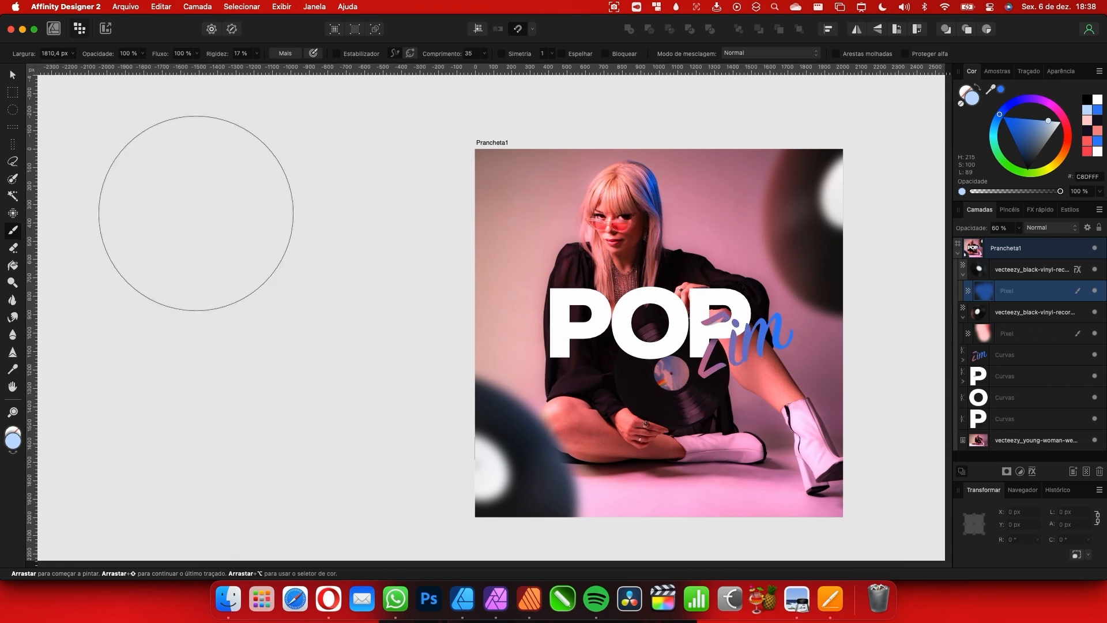
click(13, 75)
scroll(625, 277, right, 4)
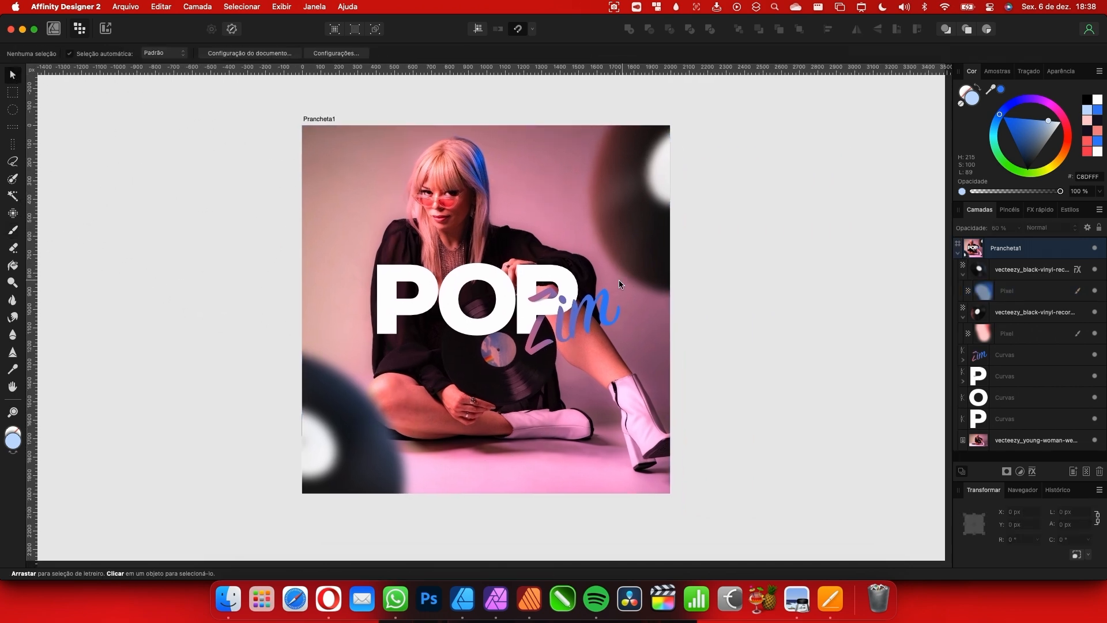
scroll(624, 277, up, 2)
scroll(494, 249, down, 2)
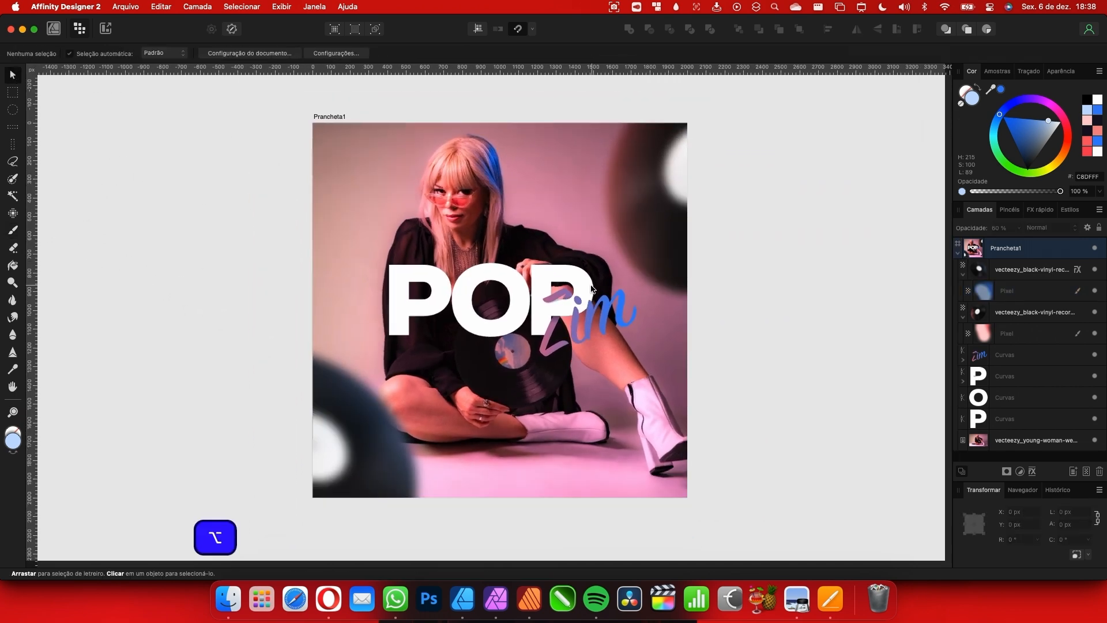
Add a new pixel layer nested inside the last P of the POP lettering
scroll(546, 253, up, 5)
click(547, 254)
click(461, 268)
click(282, 266)
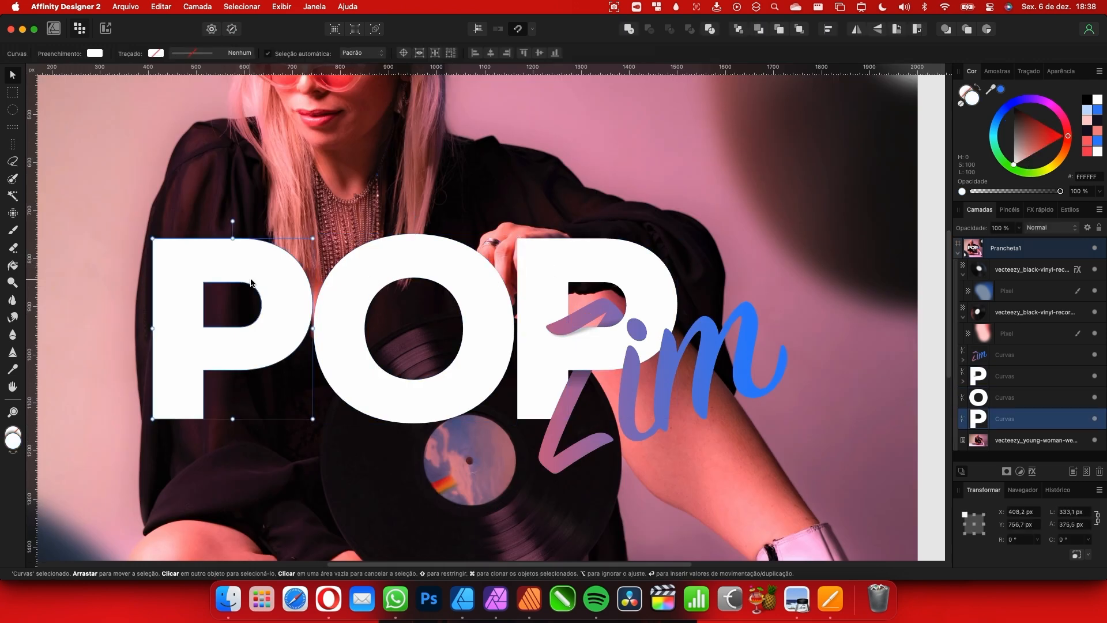
shift+click(383, 267)
shift+click(582, 277)
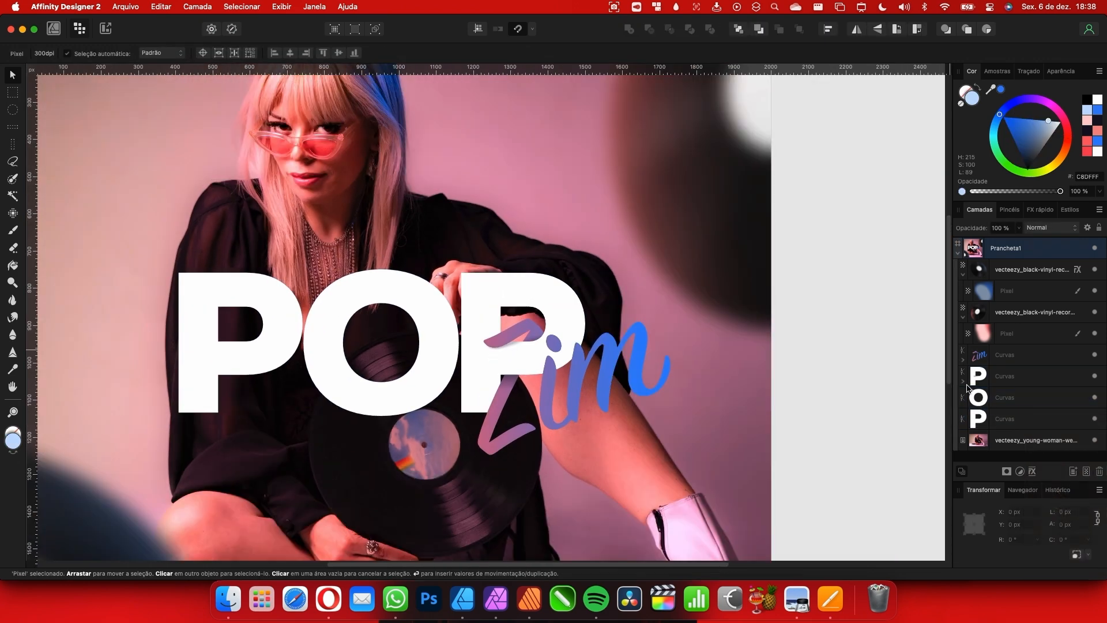
click(962, 381)
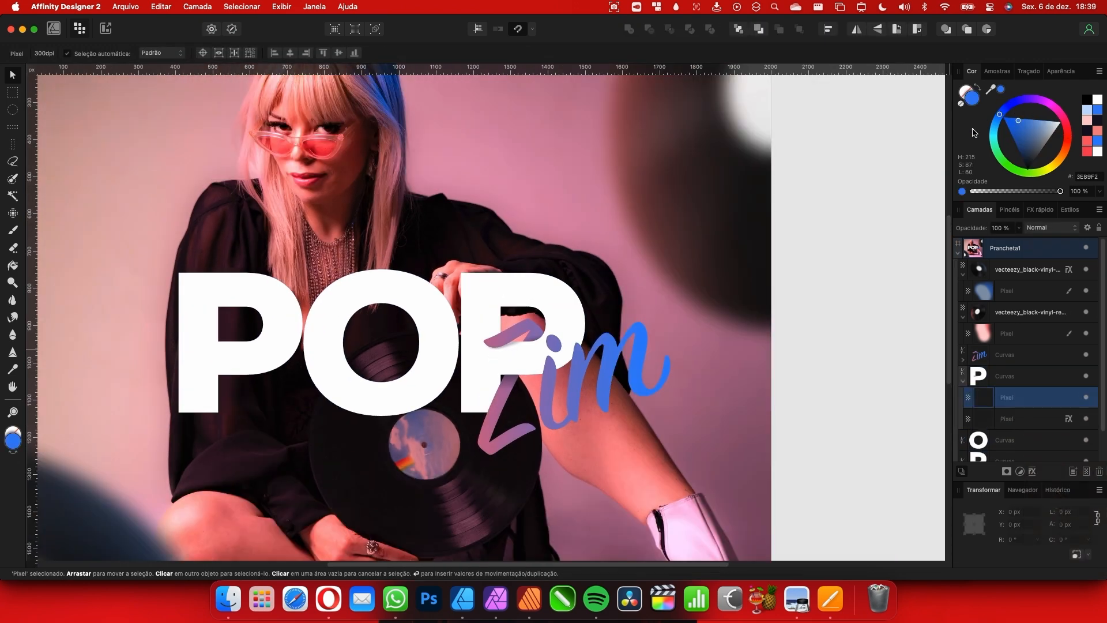
Paint a soft blue 3E89F2 glow over the upper-right part of the last P with a 1810.4 px brush
key(b)
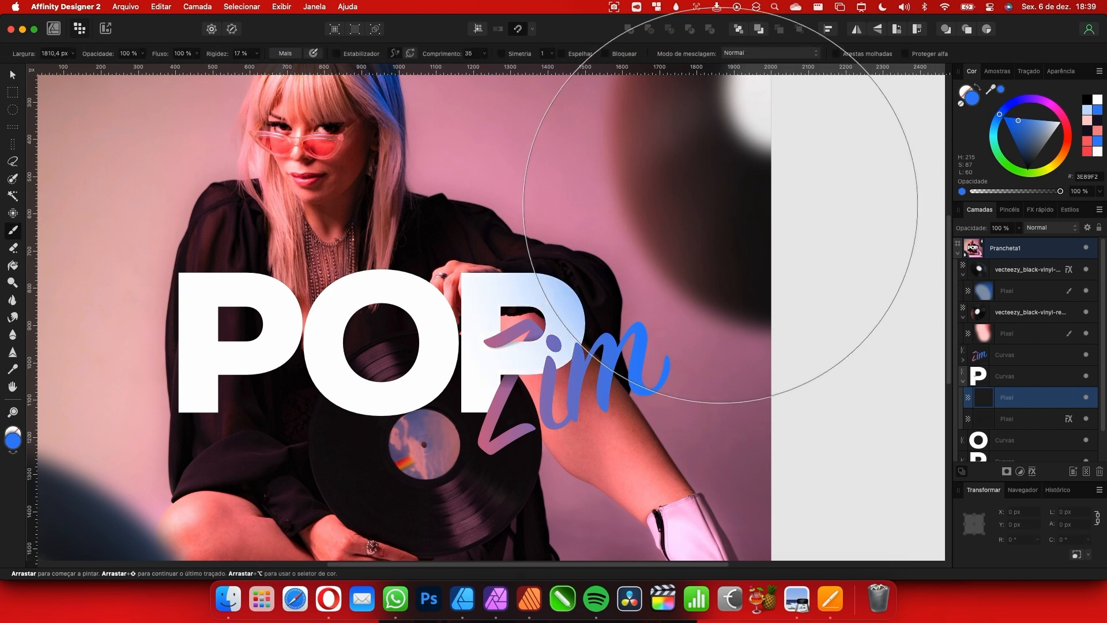
scroll(807, 300, down, 3)
scroll(863, 332, right, 5)
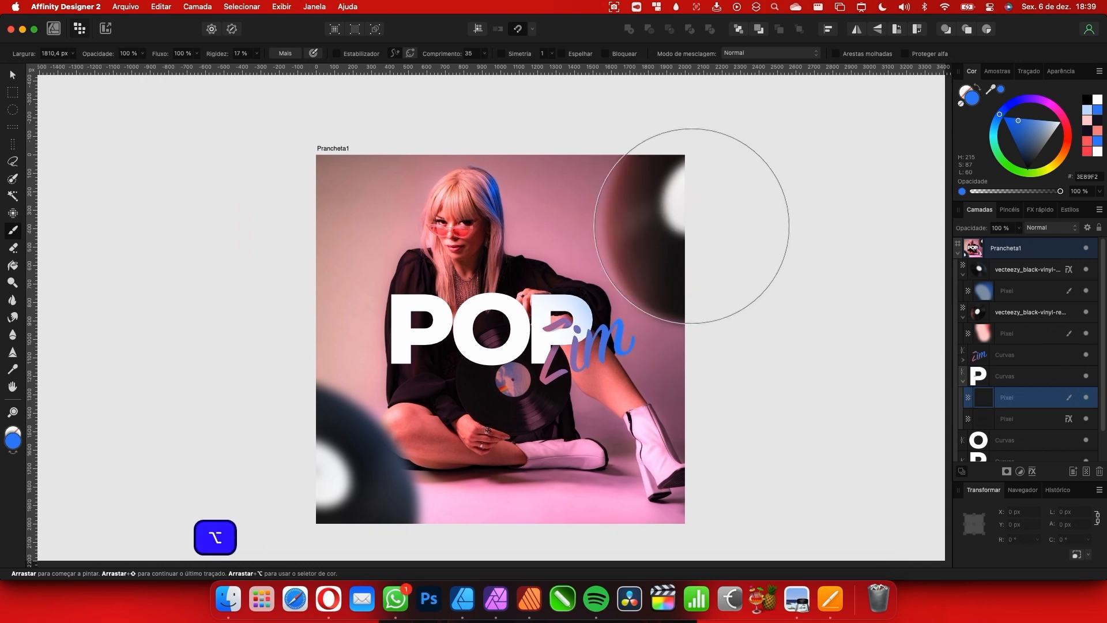
scroll(669, 304, up, 8)
scroll(686, 254, down, 8)
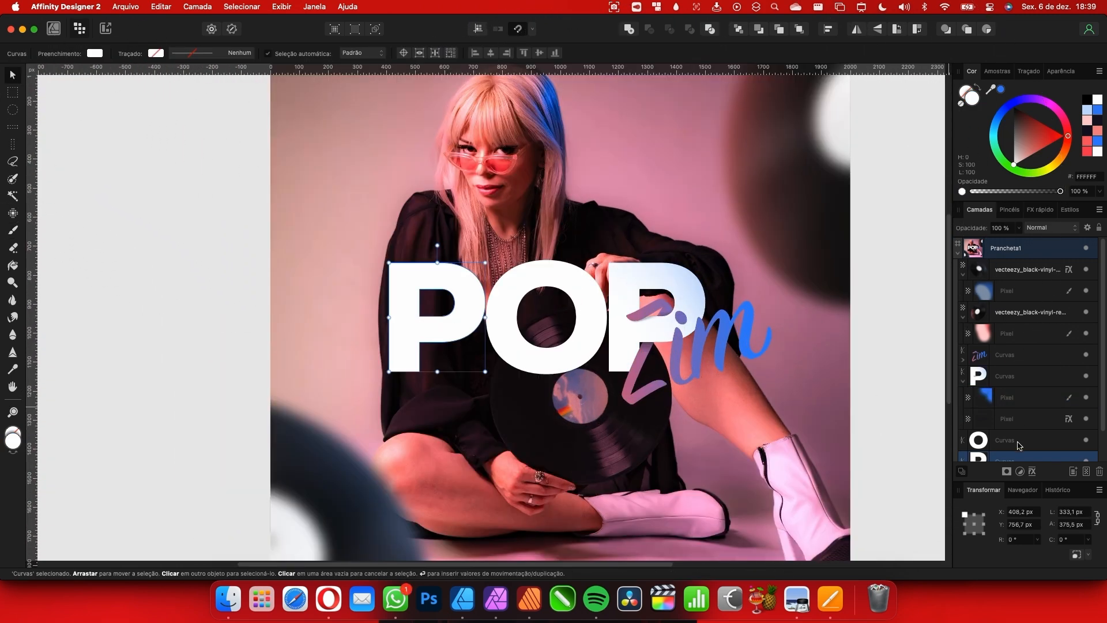
Add a new pixel layer and nest it inside the first P of POP
click(1086, 471)
scroll(1038, 393, down, 3)
drag(1011, 422, 1012, 439)
Paint a soft coral F38D8D glow along the first P's left side and enlarge the brush to 3328.5 px
click(1091, 143)
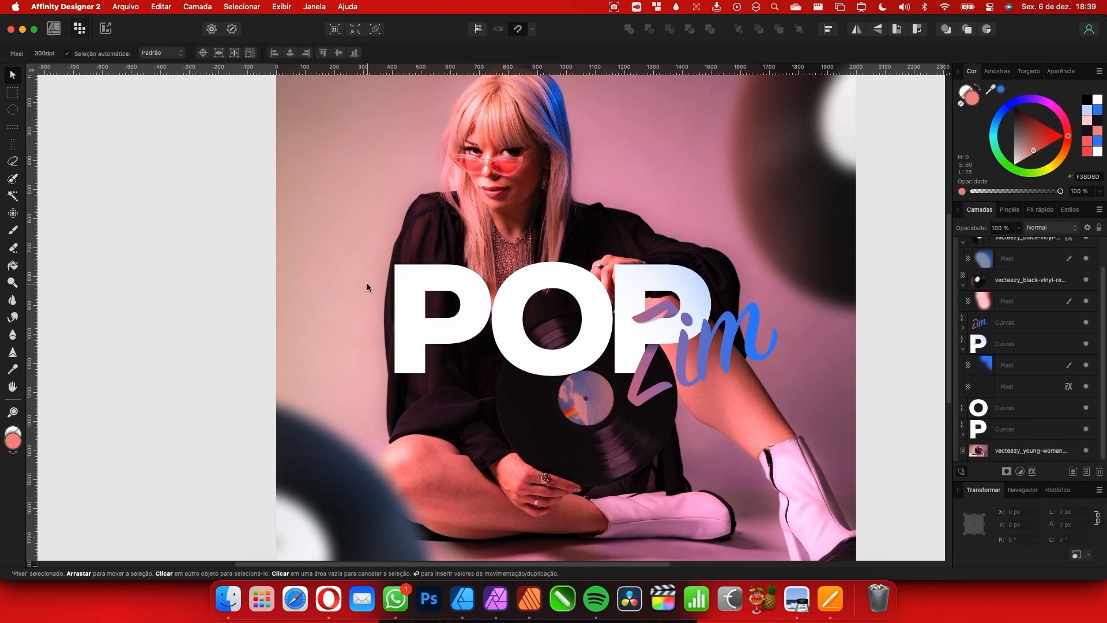
key(b)
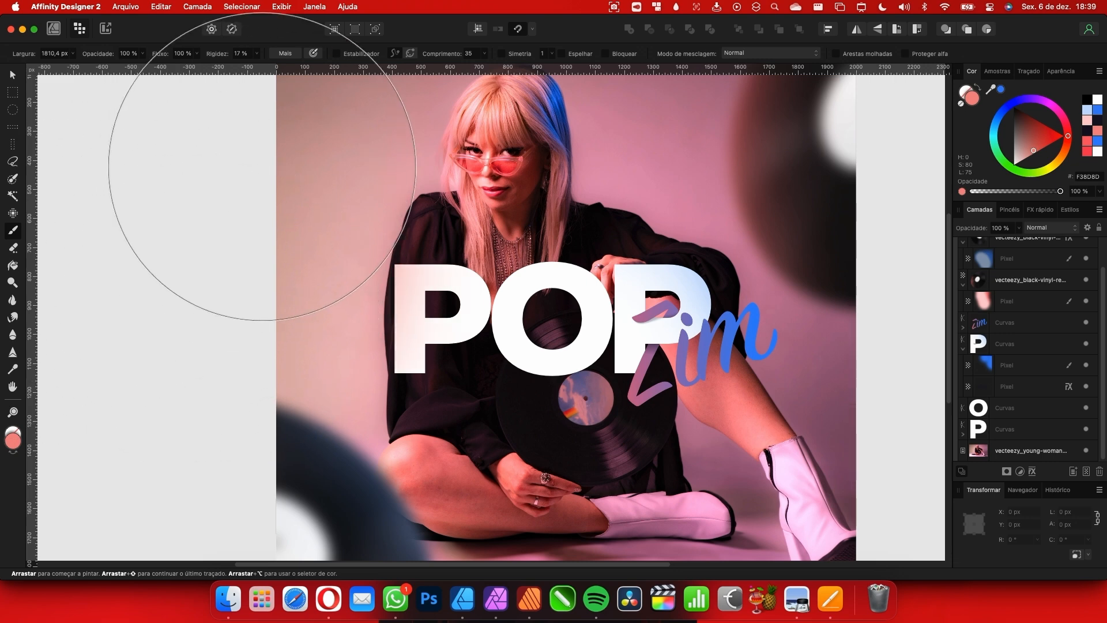
scroll(346, 223, left, 3)
drag(349, 222, 570, 222)
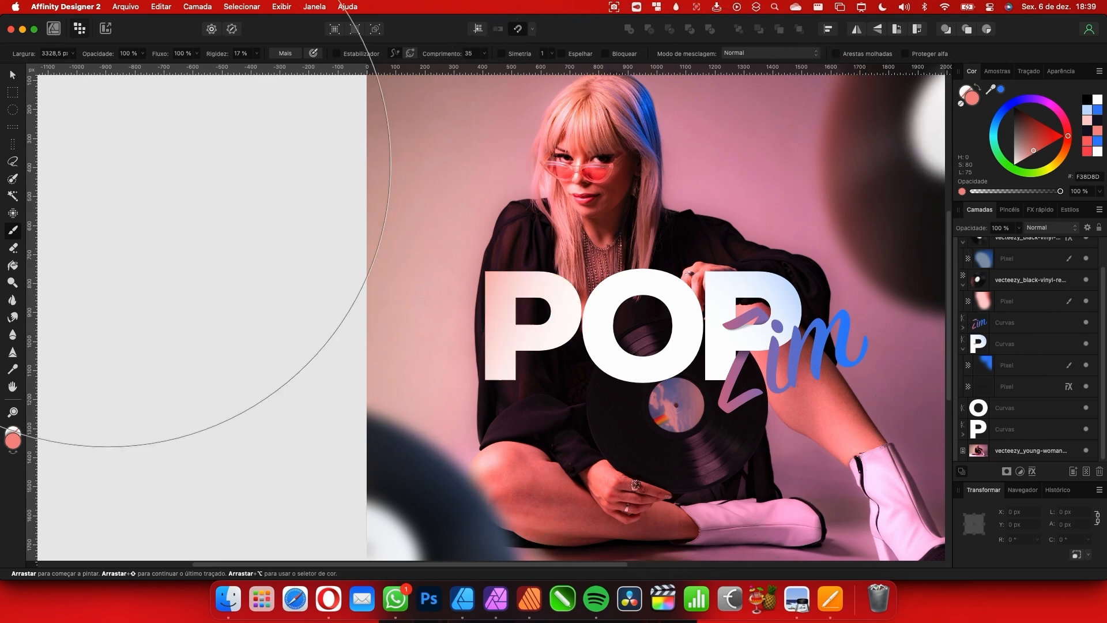
Lower the opacity of the first P's coral glow layer to 57% and deselect it
click(12, 75)
scroll(724, 336, down, 1)
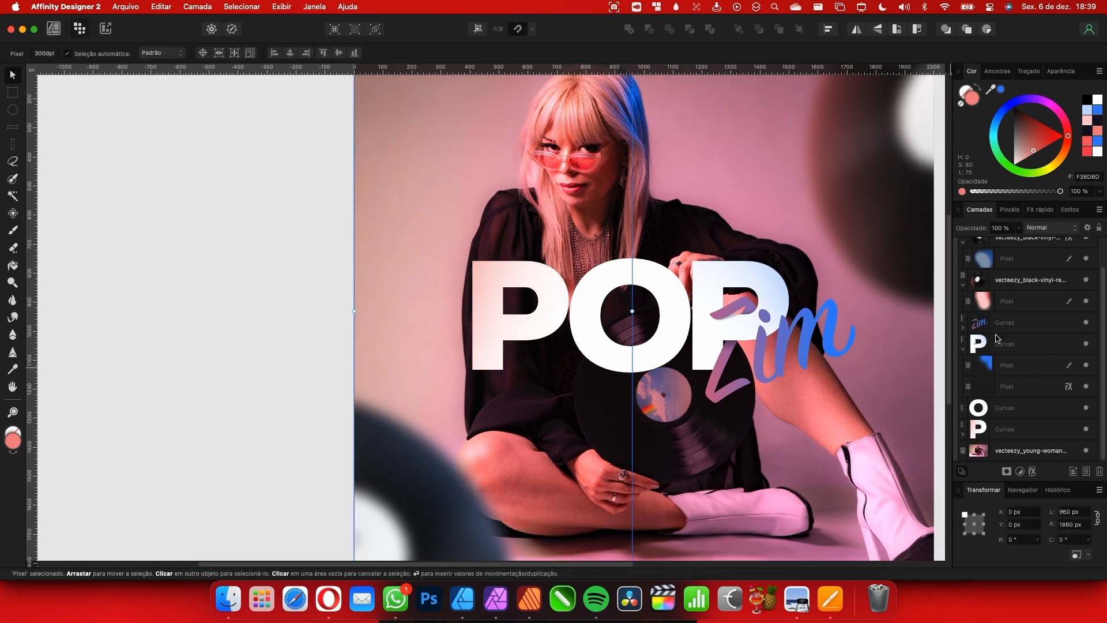
drag(1019, 228, 976, 246)
click(346, 306)
scroll(346, 306, right, 5)
scroll(576, 323, up, 5)
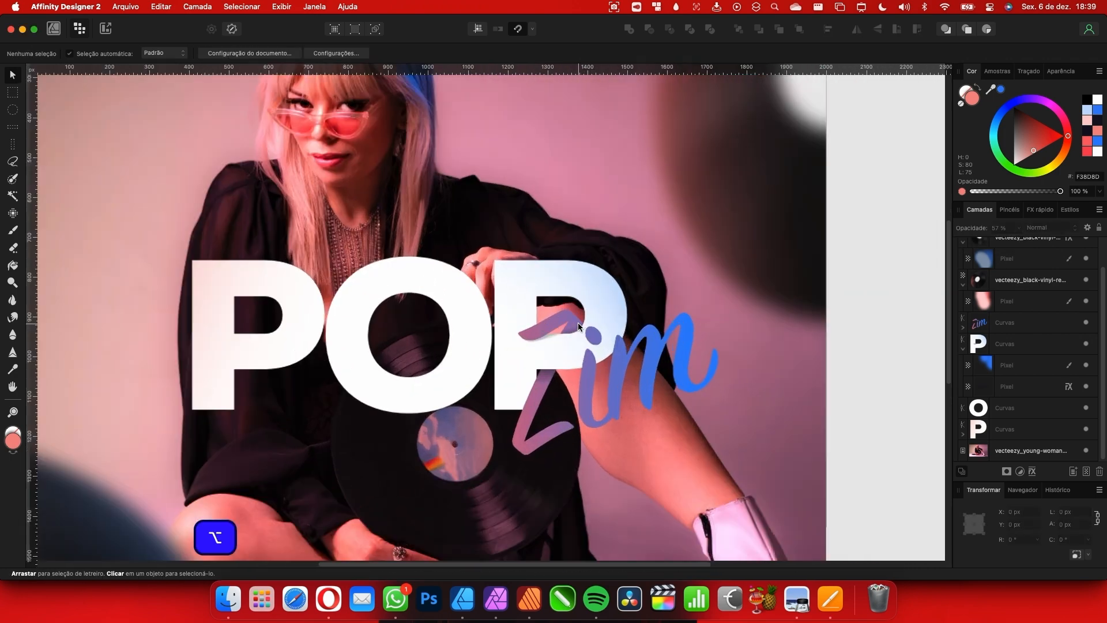
scroll(480, 278, down, 5)
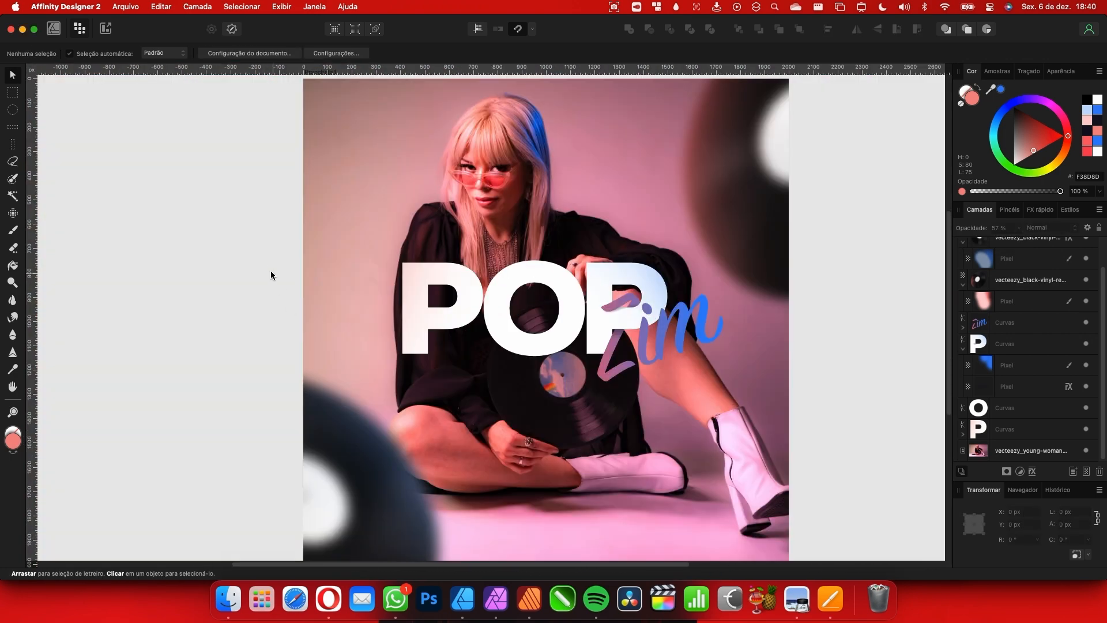
Select all the POP and Zim letter curves and group them
drag(259, 237, 818, 439)
scroll(603, 327, right, 2)
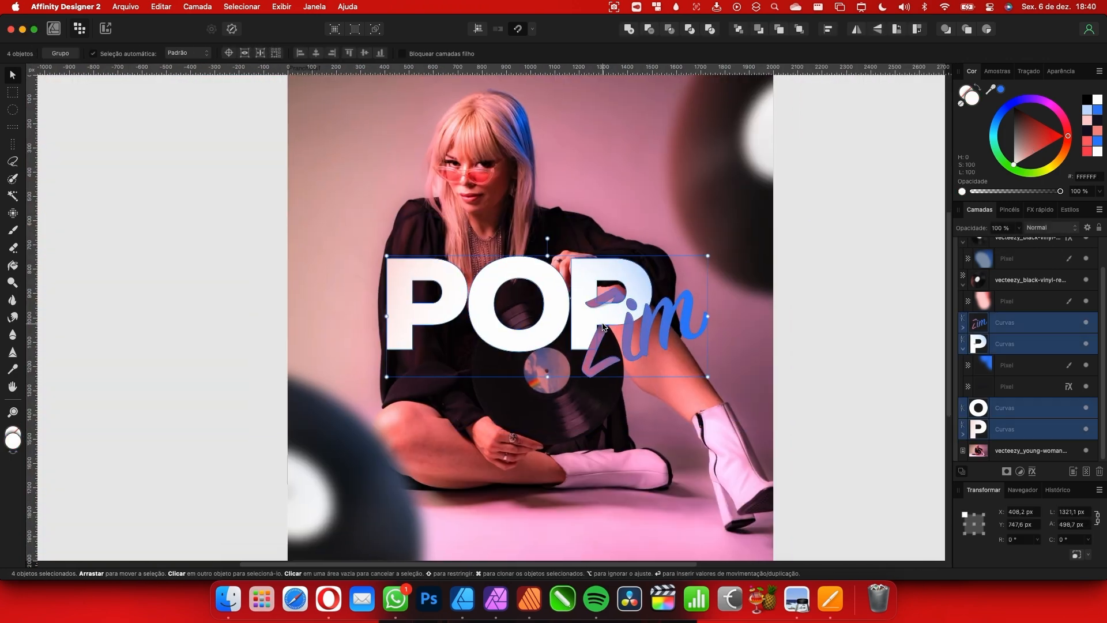
key(cmd+g)
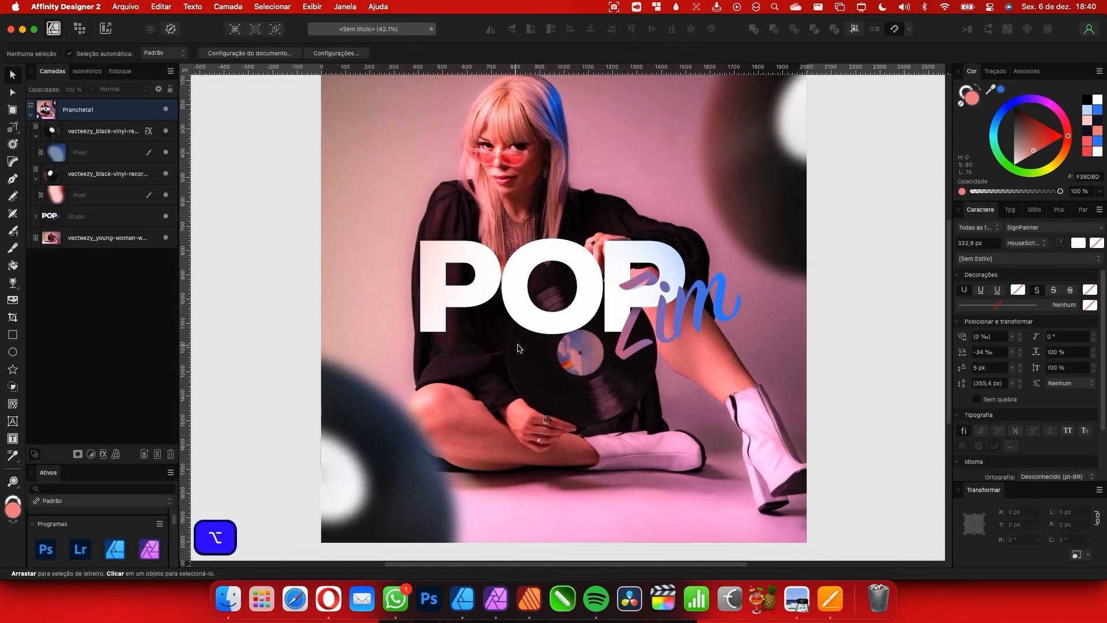
Enable an outer shadow effect on the POP Zim group and pick a dark blue shadow colour
scroll(568, 329, up, 3)
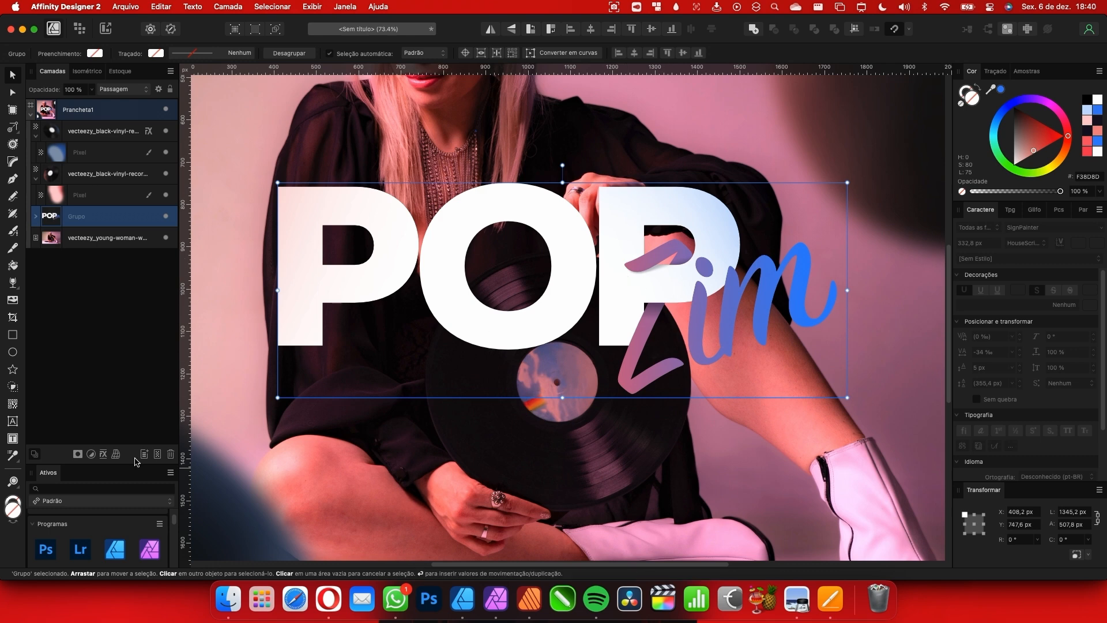
click(104, 454)
click(531, 357)
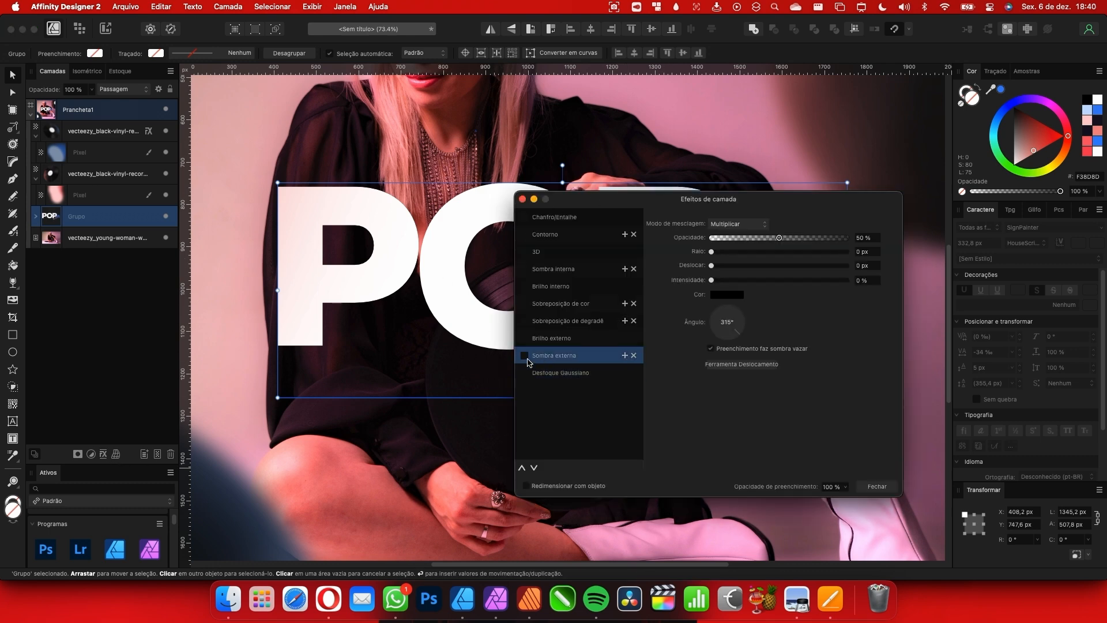
drag(725, 215, 880, 210)
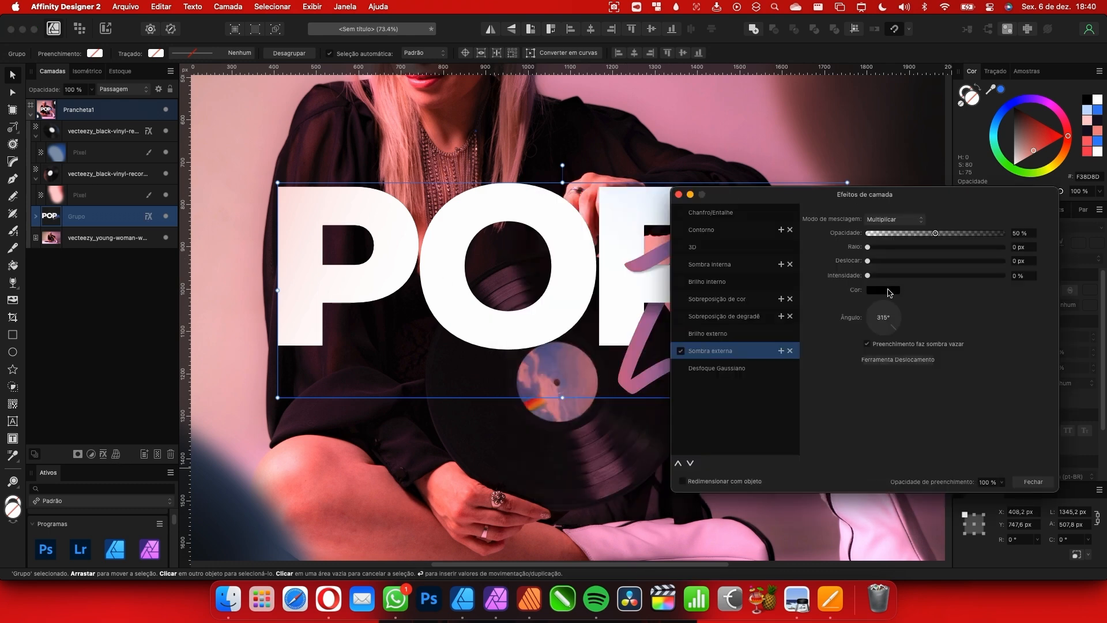
click(890, 291)
click(911, 344)
click(911, 370)
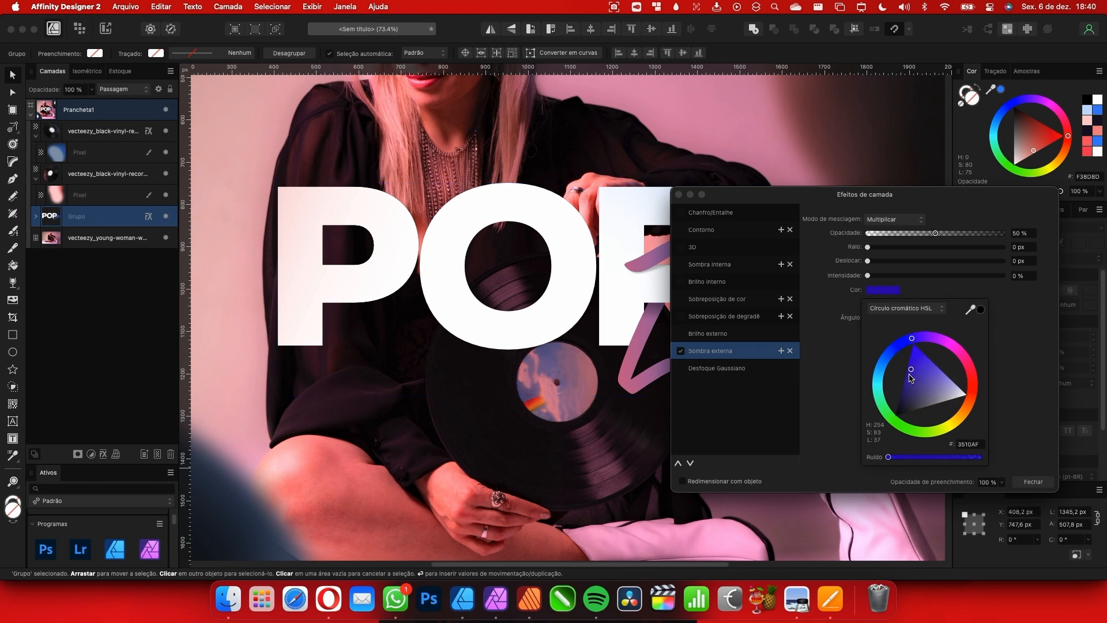
Soften the group's outer shadow with a 63.3 px radius, 0.8 px offset and 24% opacity
drag(868, 246, 921, 273)
drag(918, 271, 986, 276)
scroll(581, 288, right, 5)
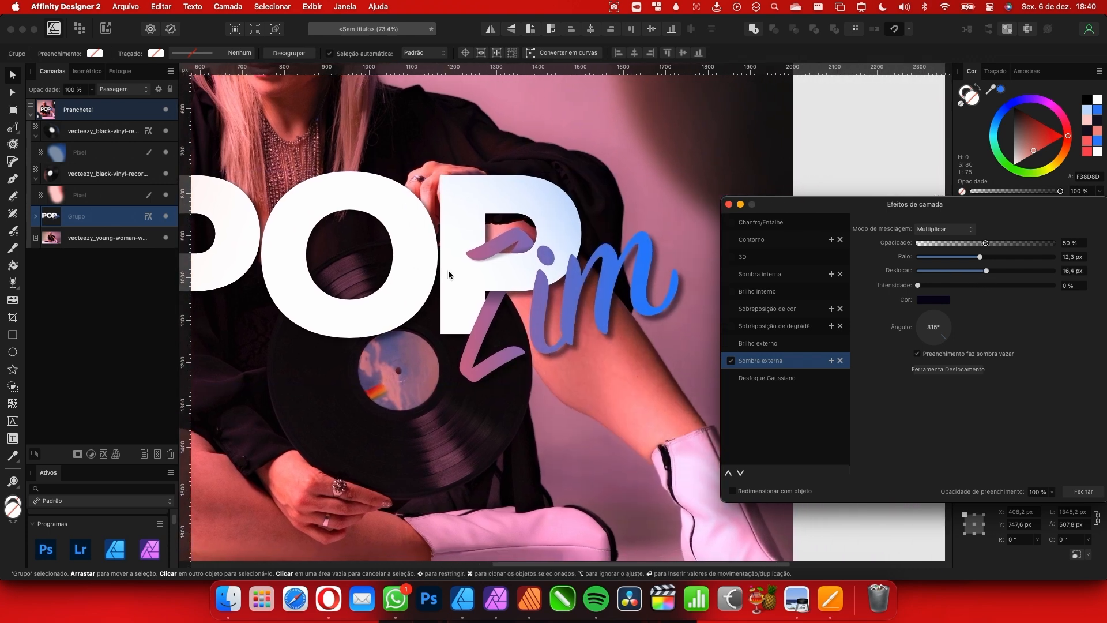
scroll(530, 282, up, 5)
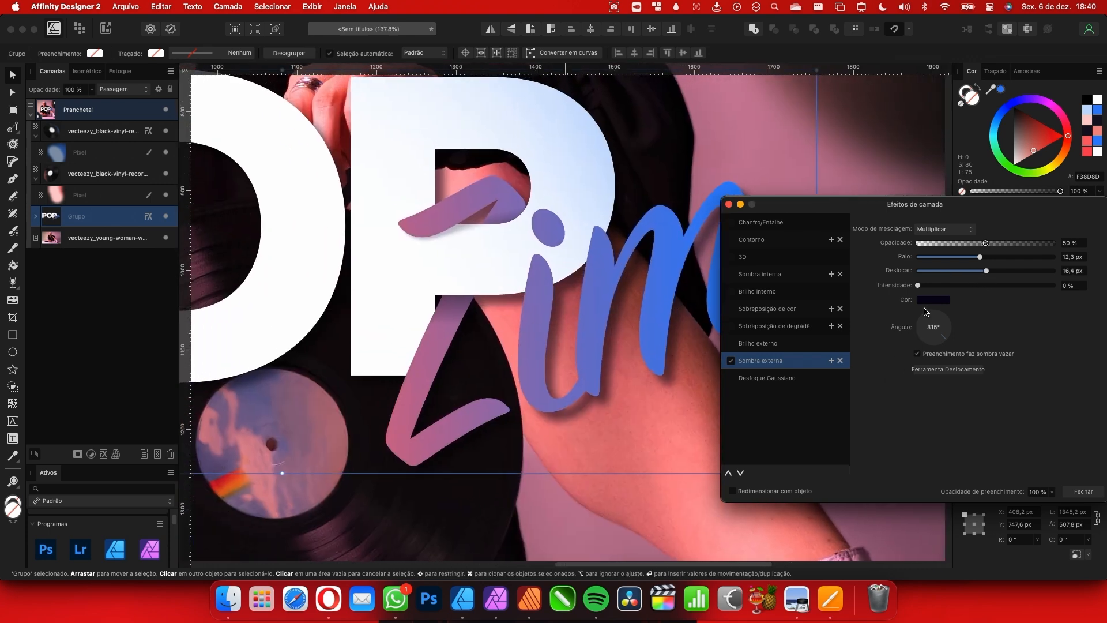
drag(950, 270, 1036, 257)
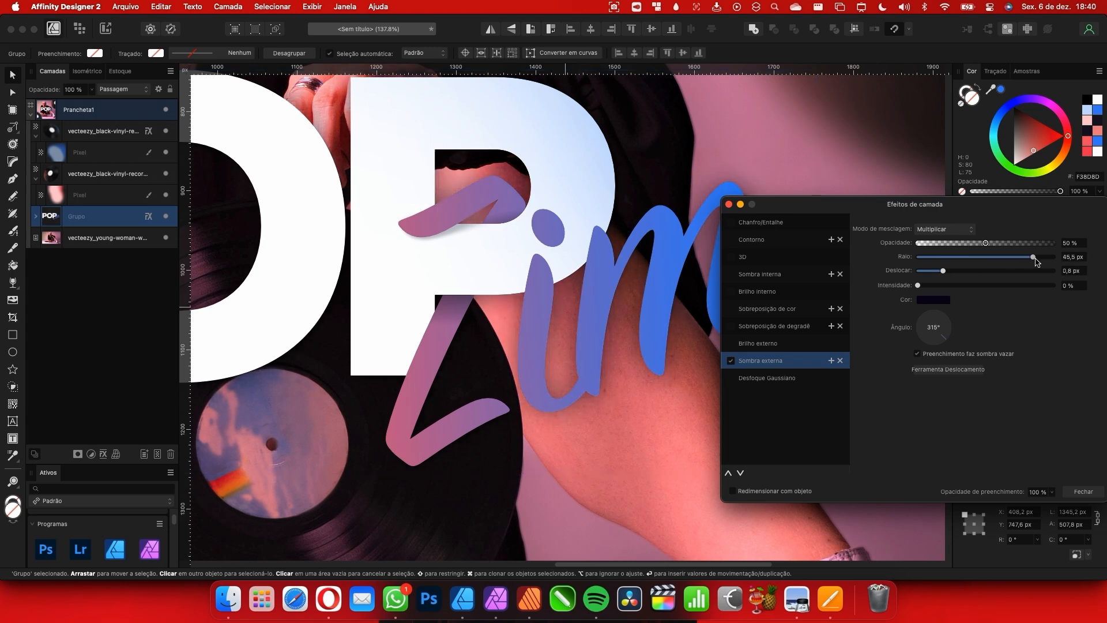
scroll(471, 348, left, 10)
scroll(471, 348, down, 1)
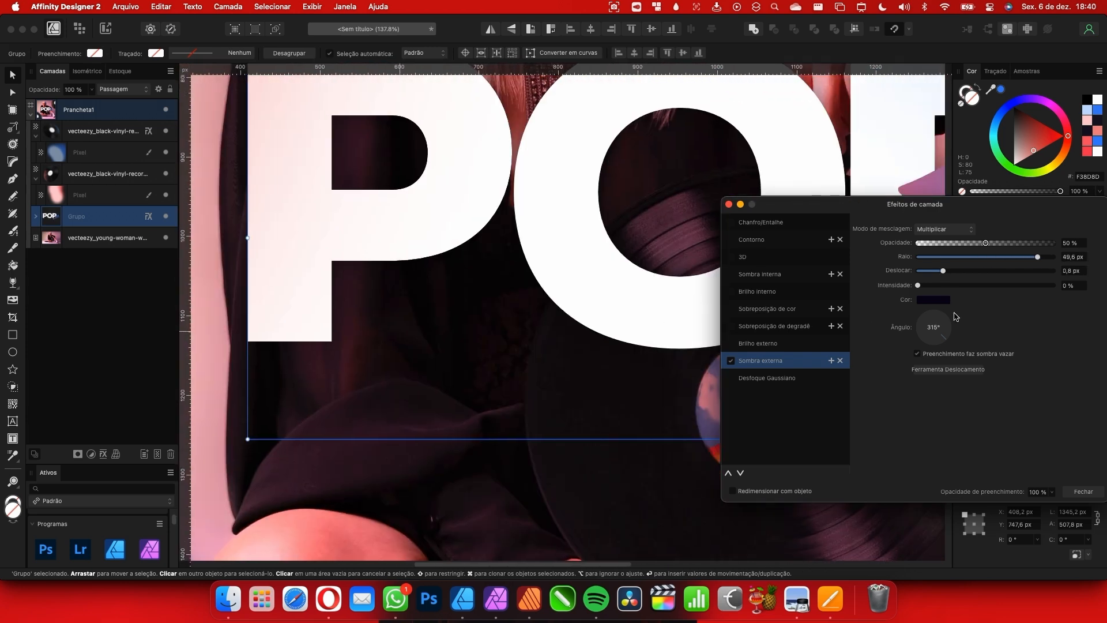
drag(1037, 257, 1055, 258)
scroll(652, 308, right, 10)
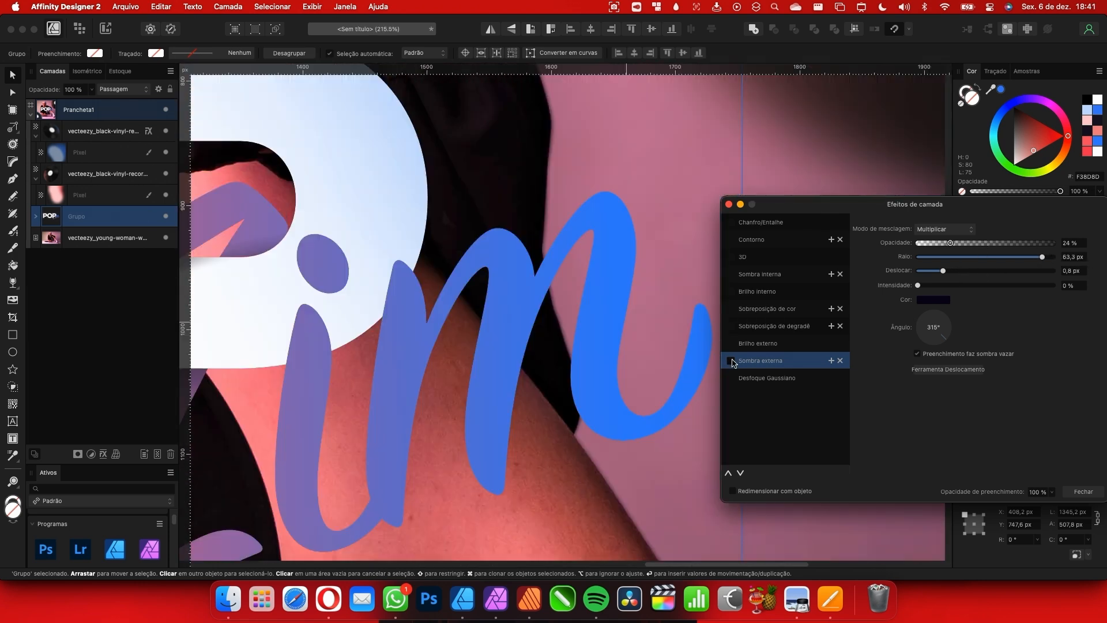
Compare the lettering with and without its outer shadow, and examine the whole cover with nothing selected
click(730, 360)
click(730, 360)
scroll(413, 339, down, 10)
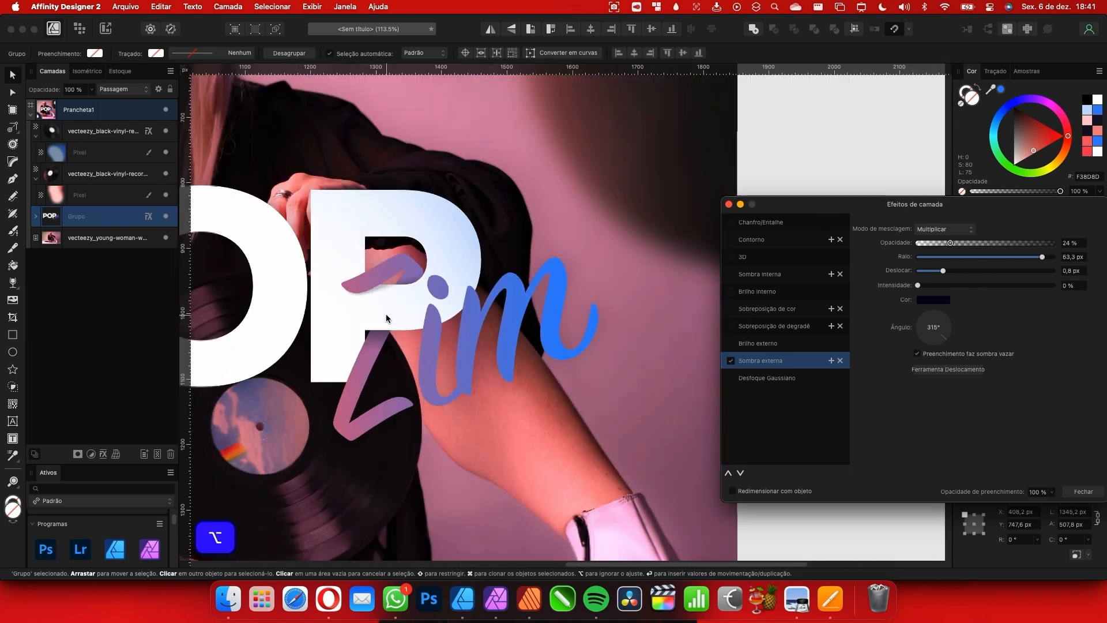
scroll(473, 293, down, 5)
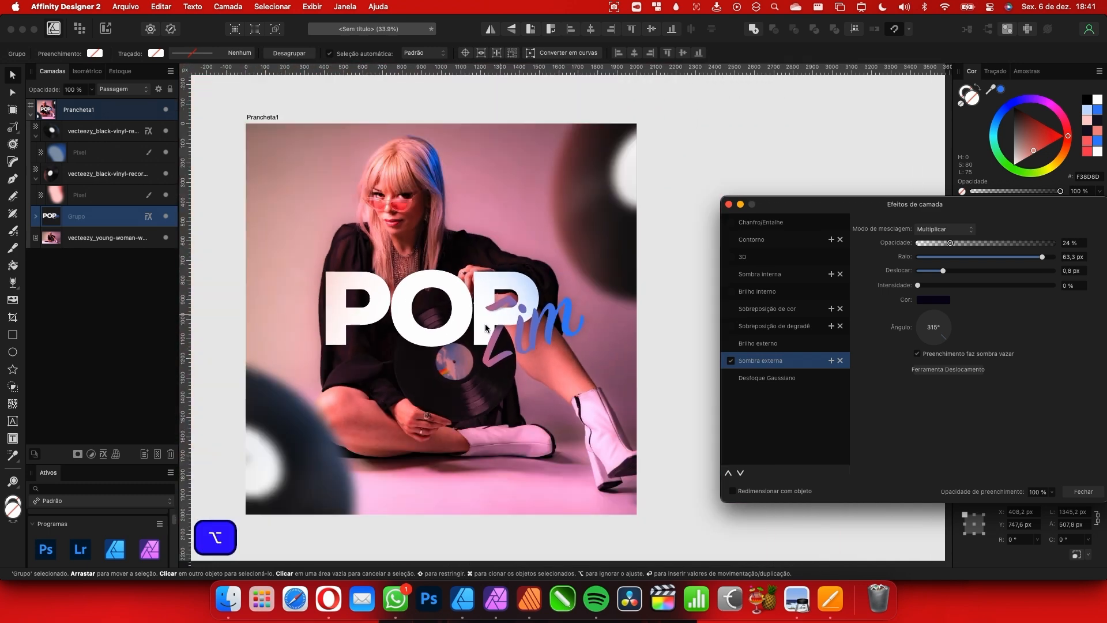
scroll(475, 277, left, 4)
click(490, 115)
scroll(492, 233, right, 4)
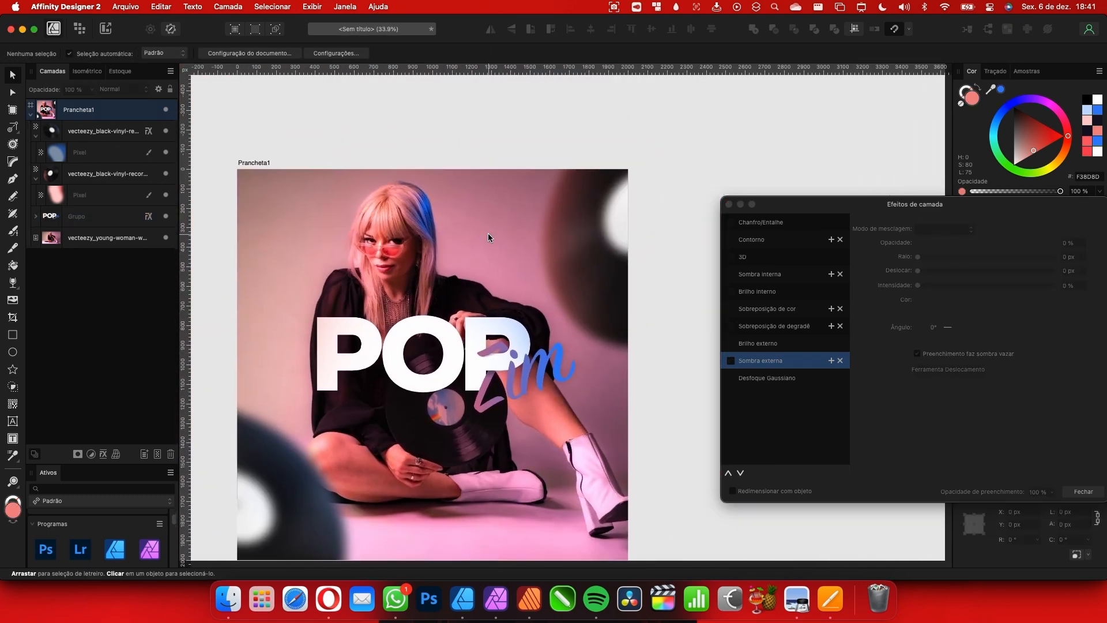
scroll(452, 218, left, 2)
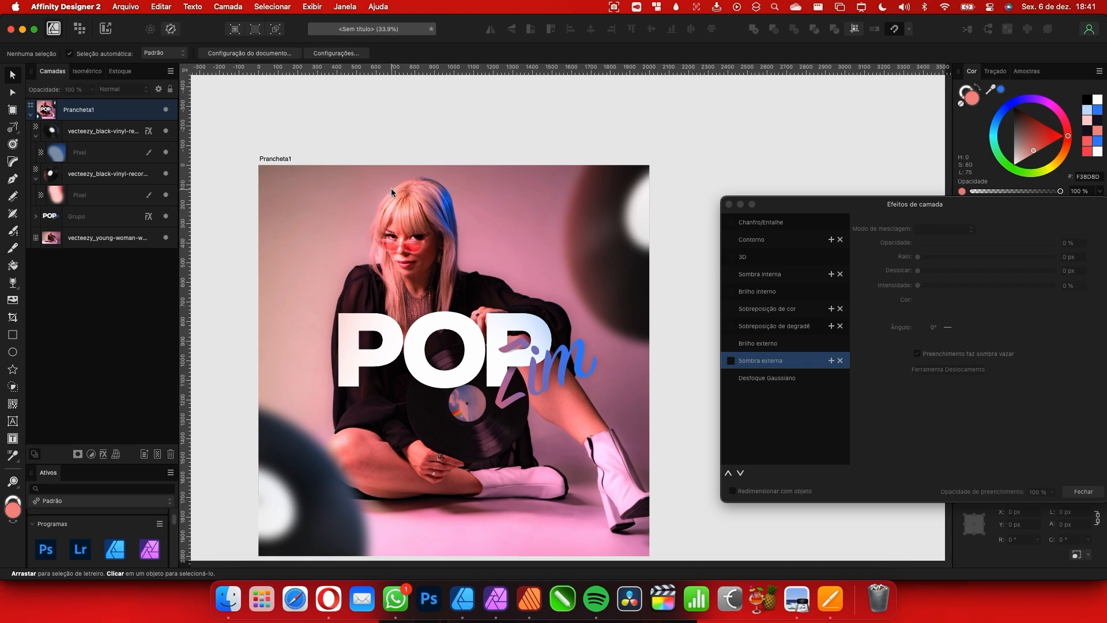
scroll(455, 237, down, 2)
scroll(455, 237, left, 2)
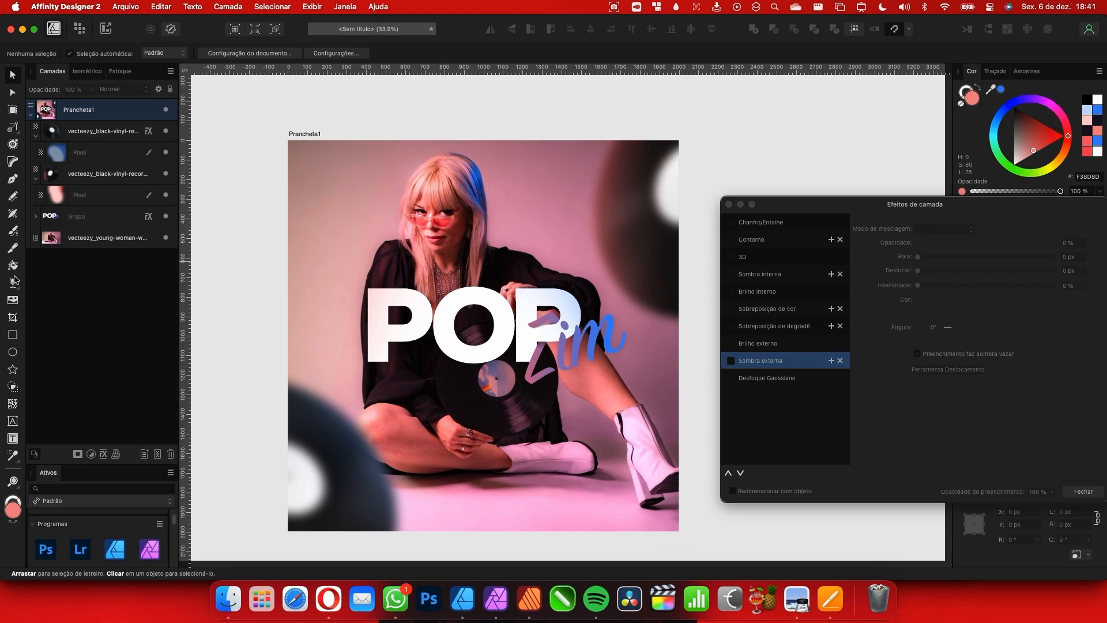
Close the layer effects in the Pixel persona and add a new pixel layer directly above the woman's photo
click(80, 28)
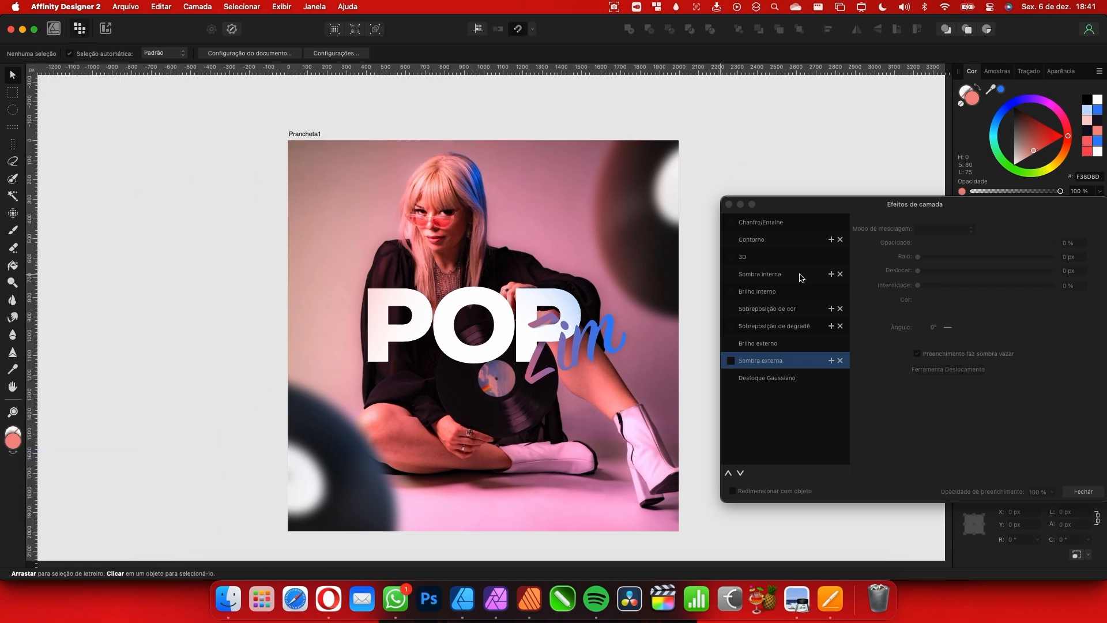
click(728, 204)
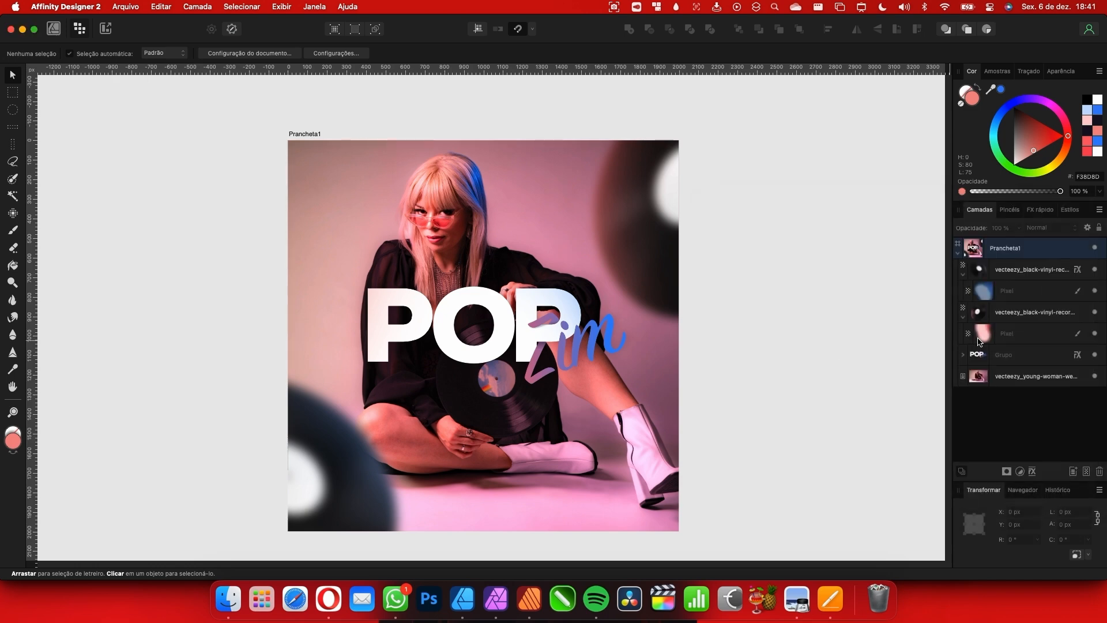
click(1015, 378)
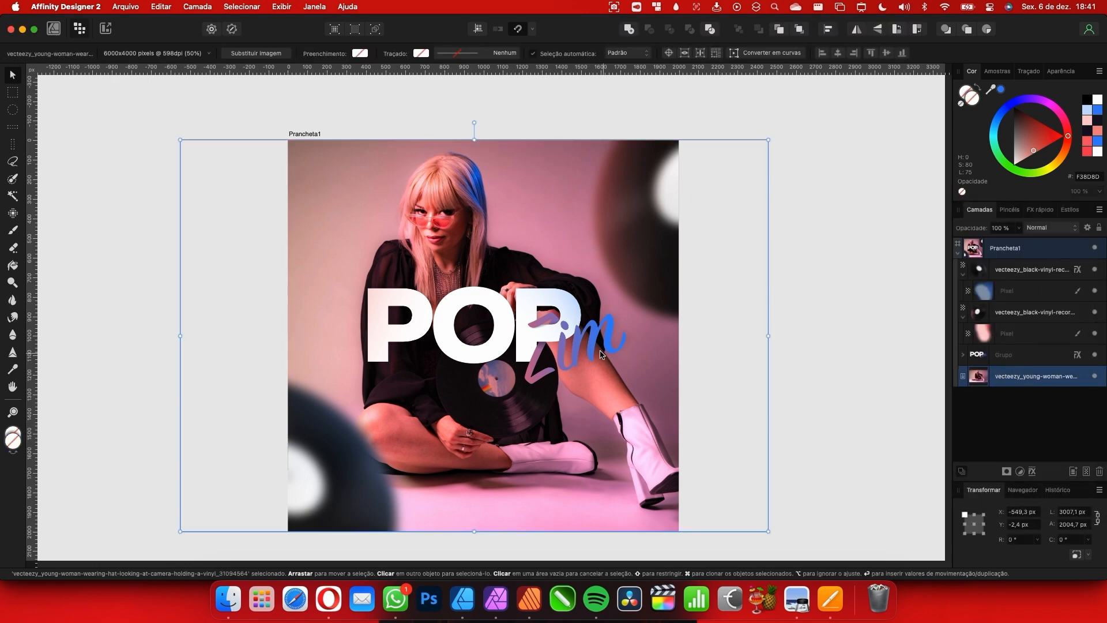
scroll(607, 372, right, 1)
scroll(607, 372, up, 1)
click(1073, 471)
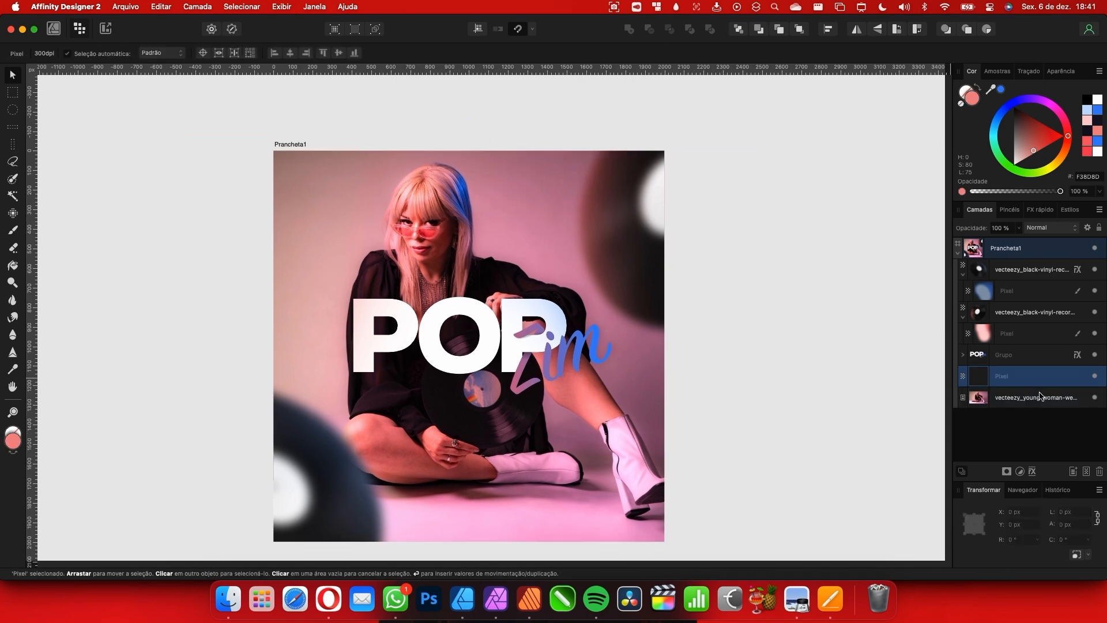
Paint a soft coral glow along the cover's left side on the new pixel layer with a 4096 px brush
scroll(558, 383, right, 3)
scroll(558, 383, down, 1)
click(14, 231)
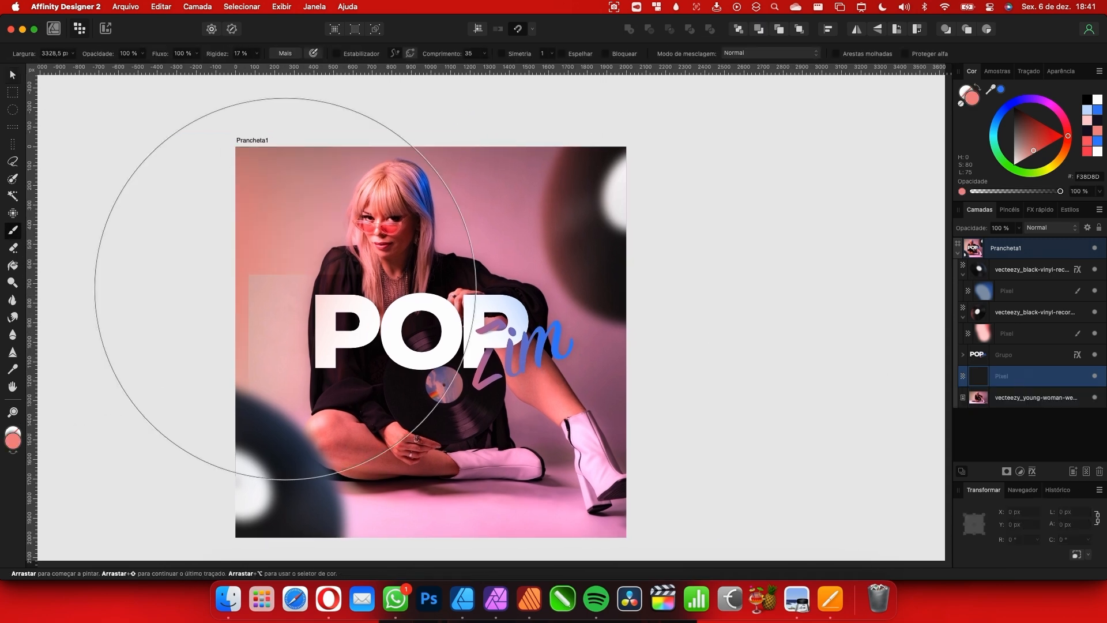
scroll(392, 309, left, 6)
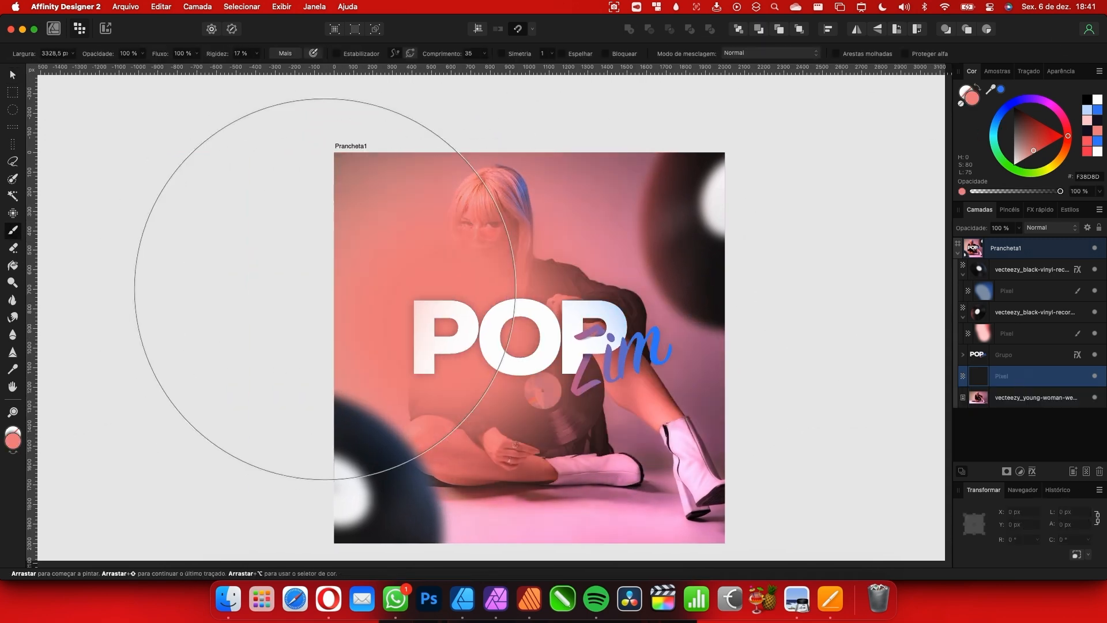
scroll(441, 364, down, 2)
drag(388, 320, 463, 320)
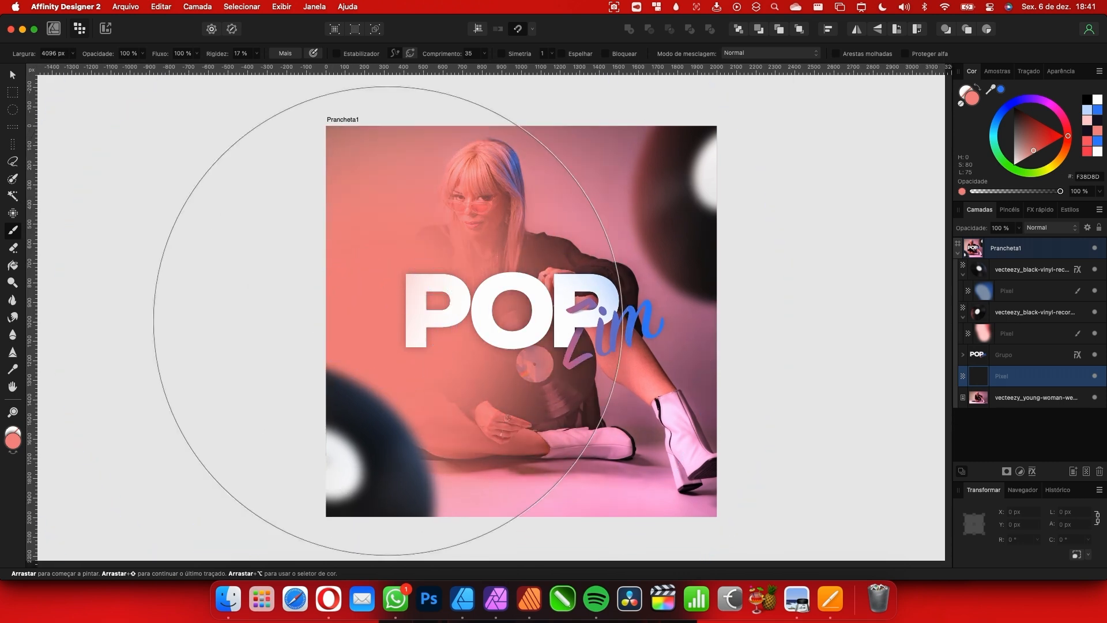
scroll(385, 320, left, 2)
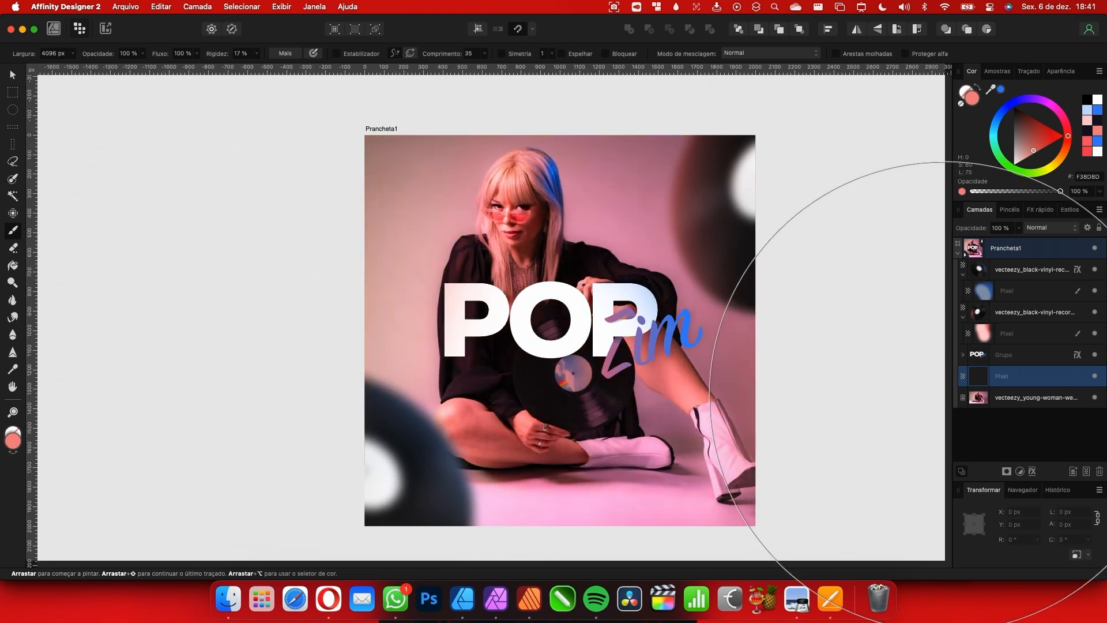
scroll(332, 310, left, 2)
scroll(331, 309, up, 1)
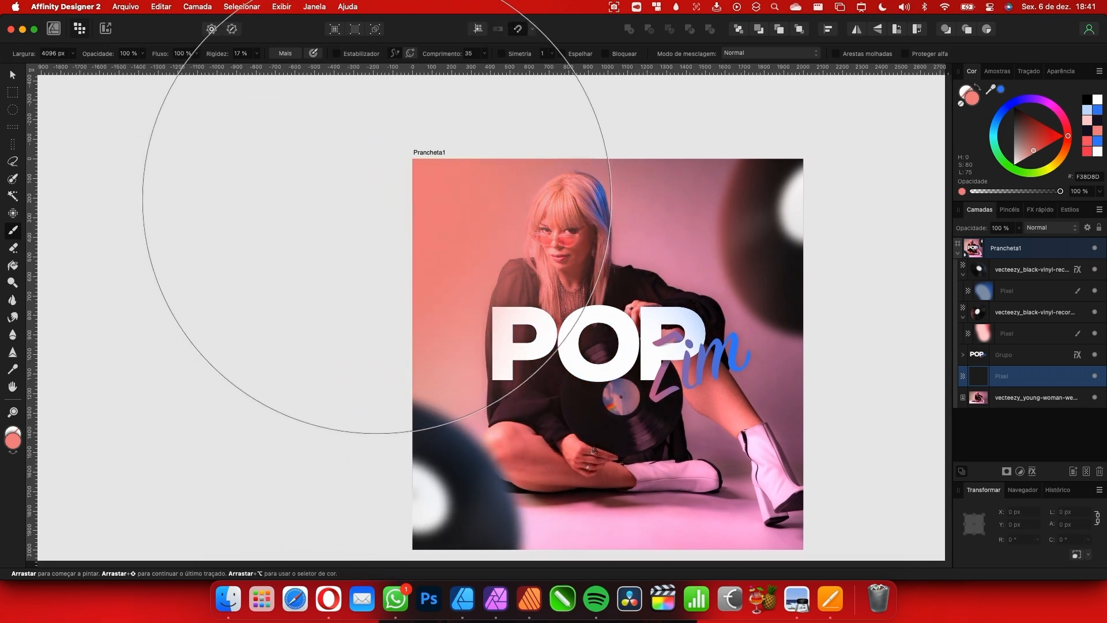
drag(376, 211, 288, 285)
scroll(346, 196, left, 1)
Try Luz direta on the coral glow layer, and settle on the Sobreposição blend mode
key(v)
scroll(703, 317, up, 5)
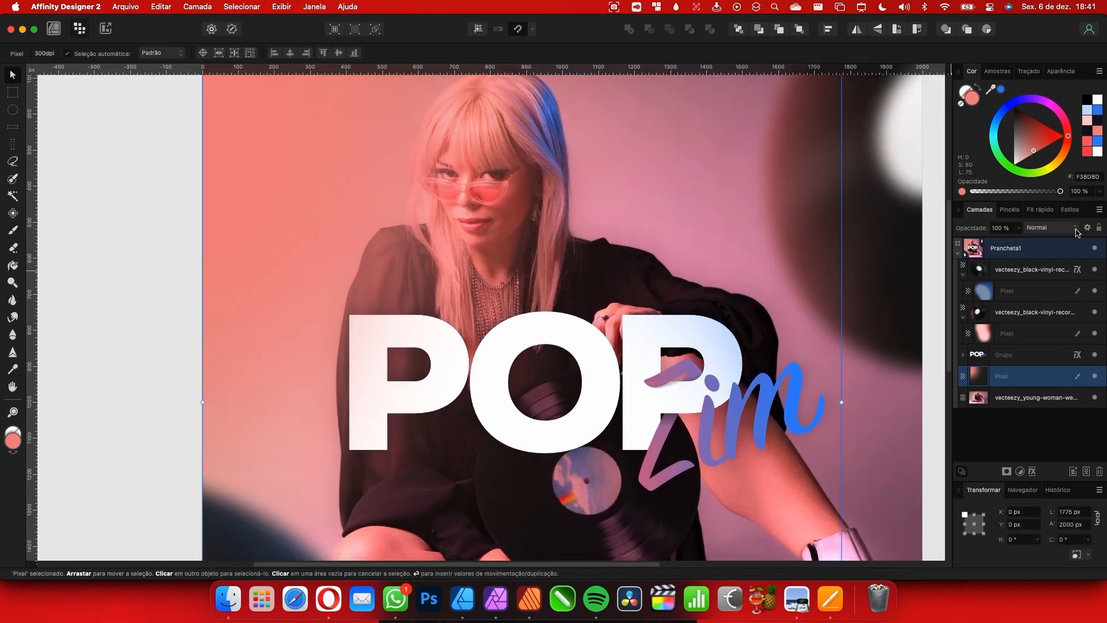
click(1070, 228)
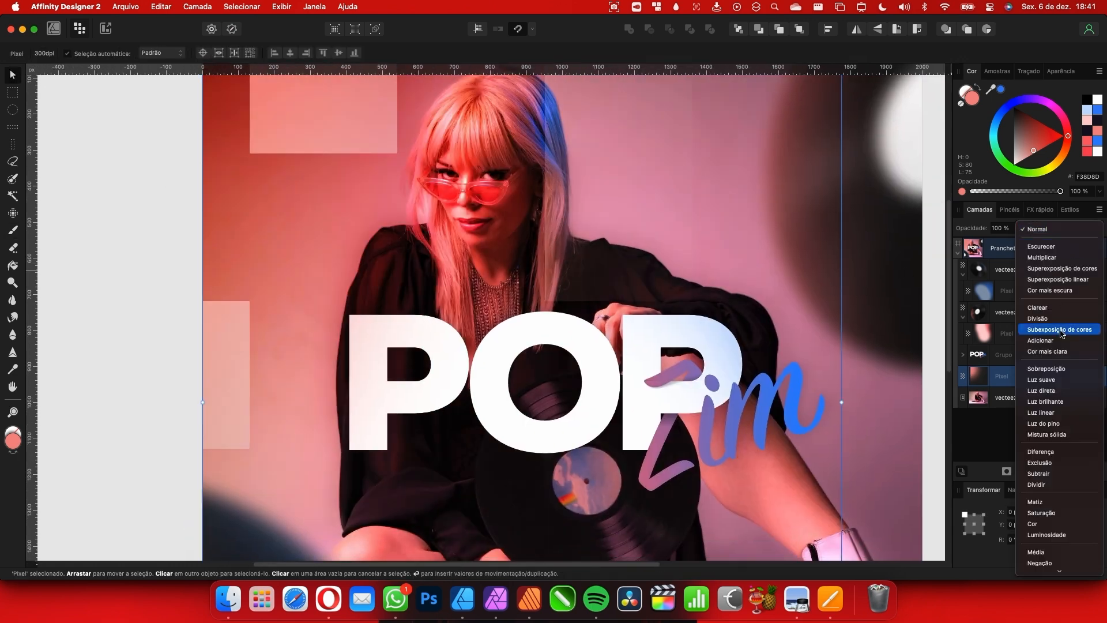
click(1063, 390)
click(1061, 228)
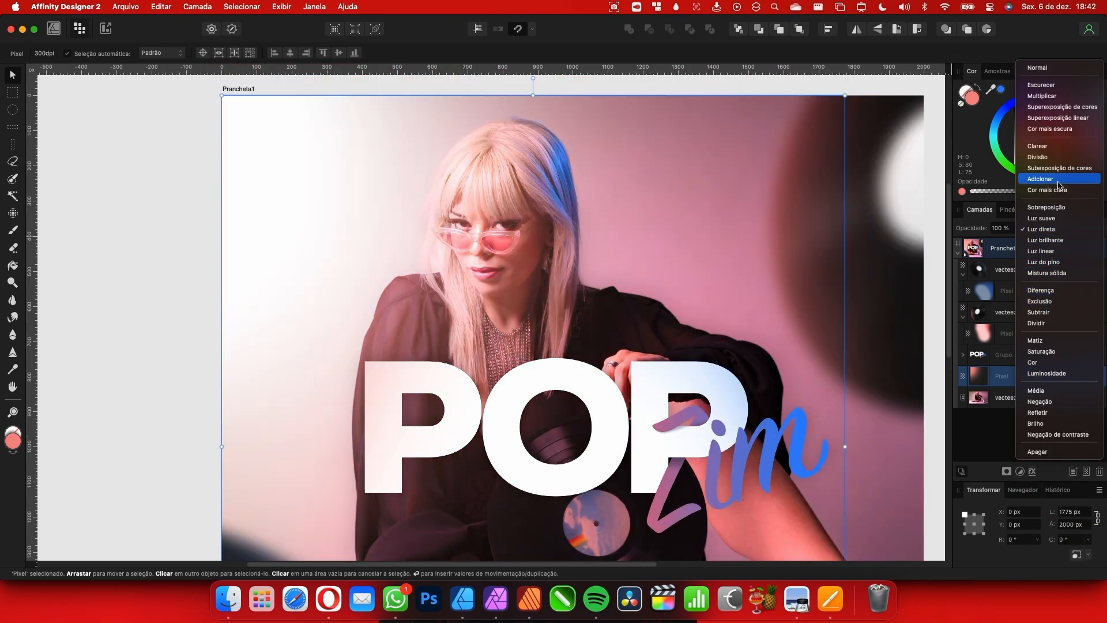
click(1047, 207)
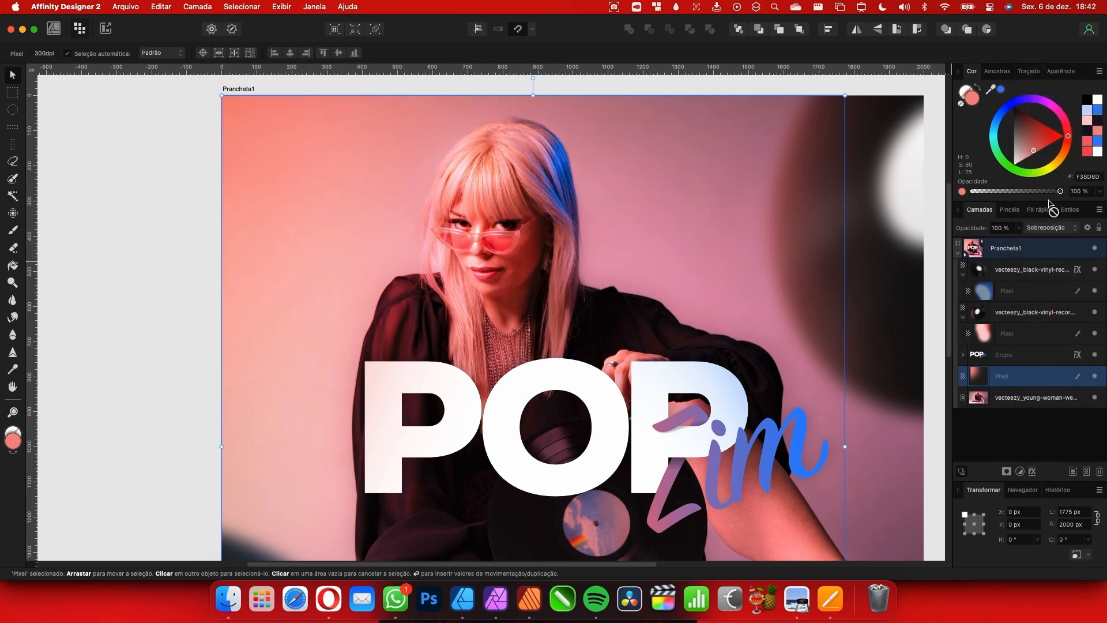
Lower the coral glow layer's opacity to 50%, compare the photo with and without it, and deselect the layer
click(1020, 227)
drag(1004, 241, 981, 241)
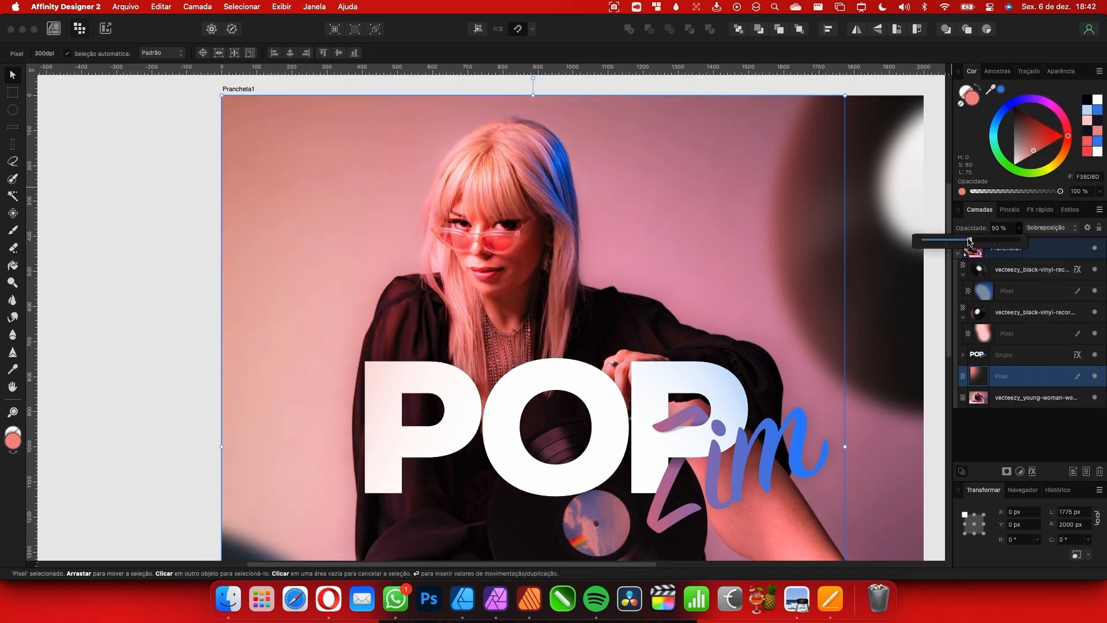
click(1095, 377)
click(1095, 376)
click(1095, 376)
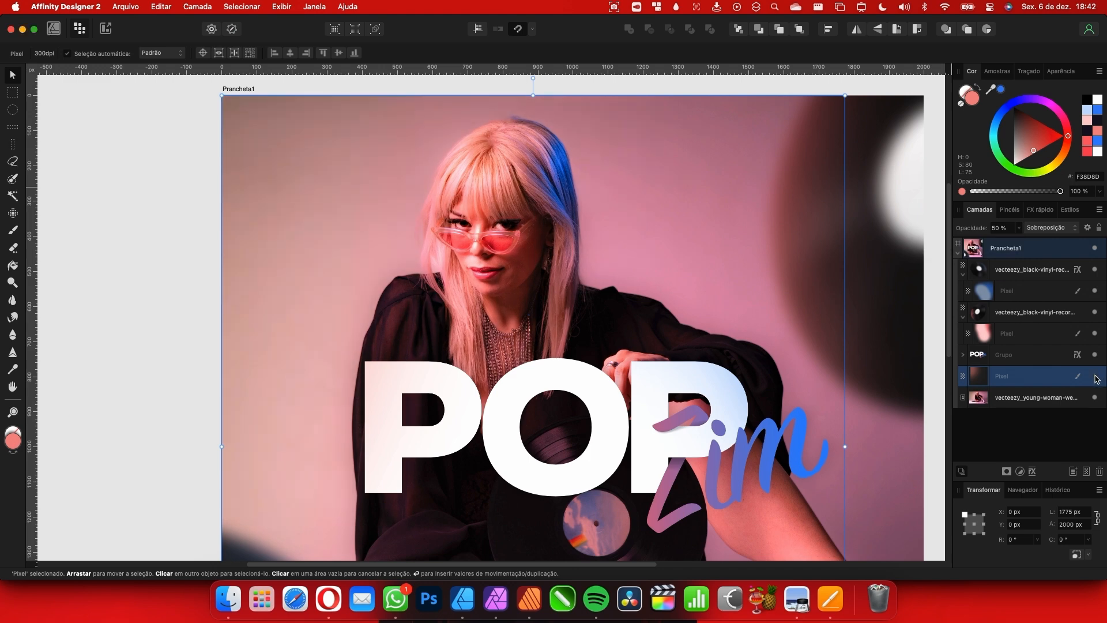
click(1095, 376)
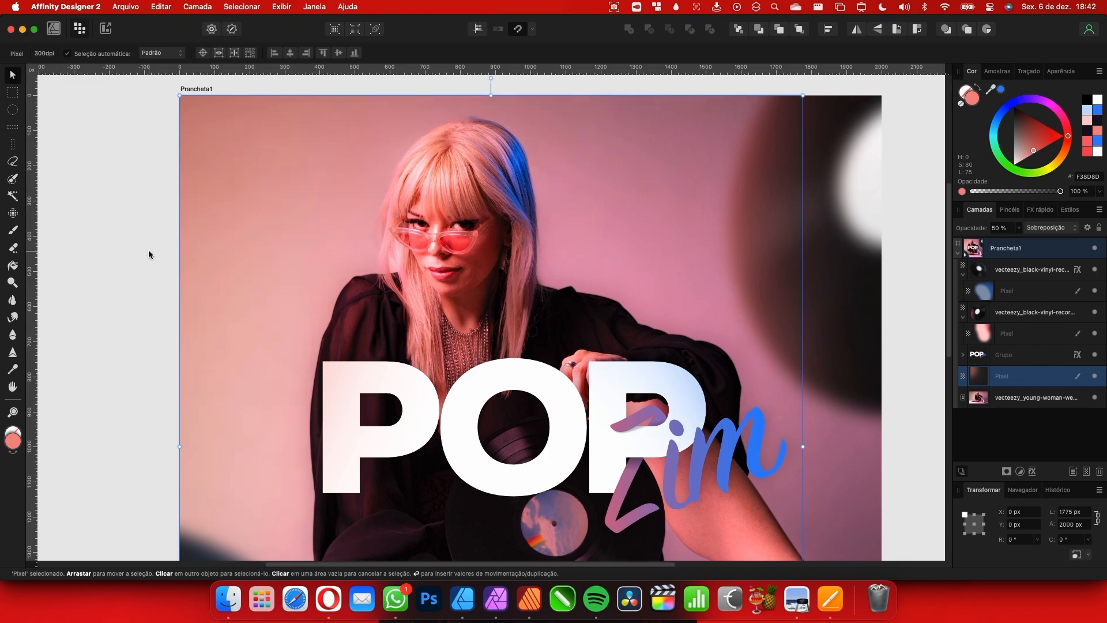
click(149, 252)
scroll(355, 310, down, 5)
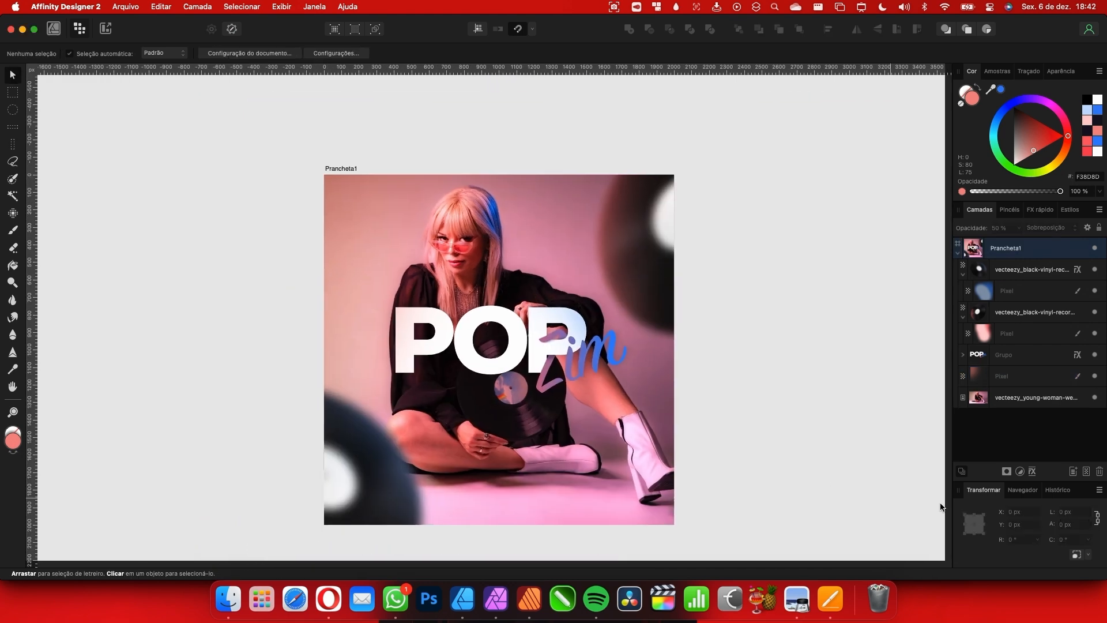
Add a second pixel layer above the coral glow and paint a soft blue #3E89F2 glow along the cover's right side
click(1037, 377)
click(1083, 474)
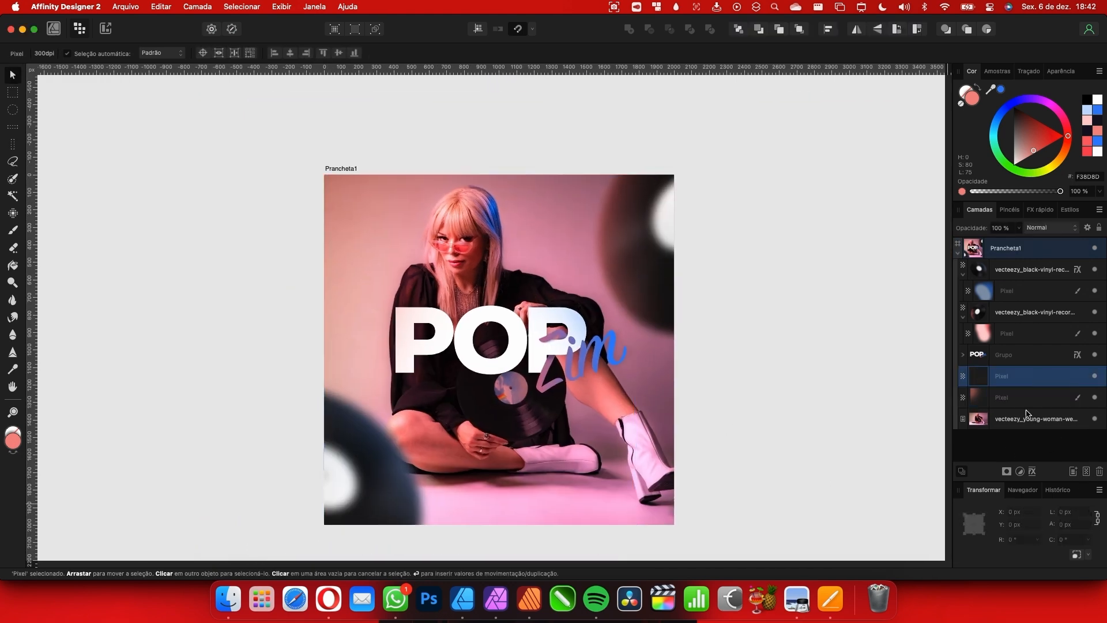
click(15, 228)
scroll(534, 289, right, 1)
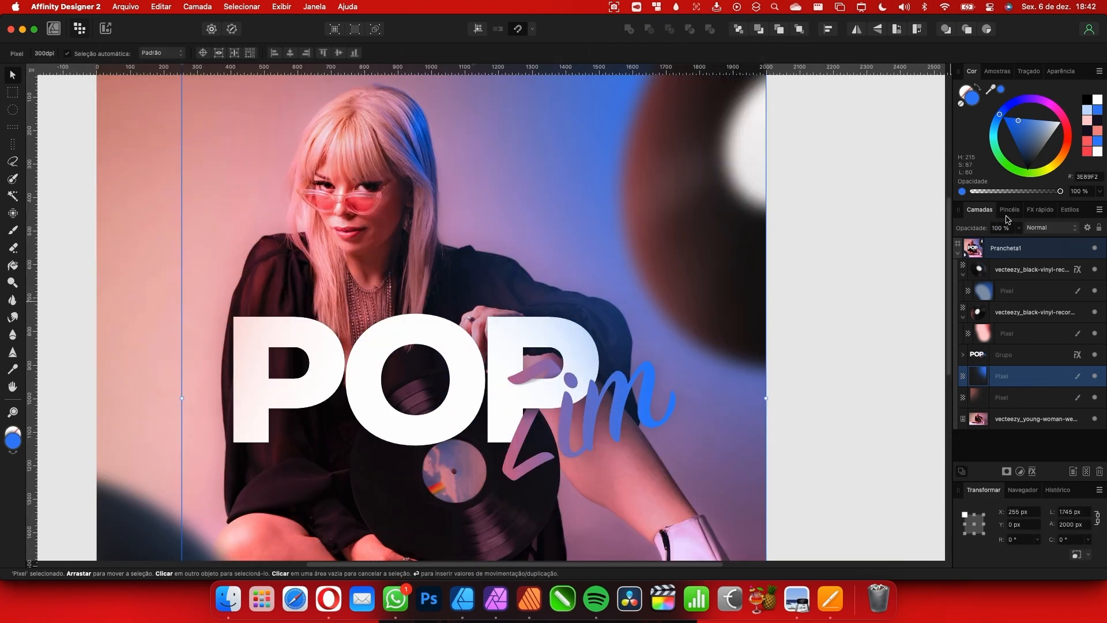
Blend the blue glow layer with Sobreposição and lower its opacity to 83%
click(1036, 229)
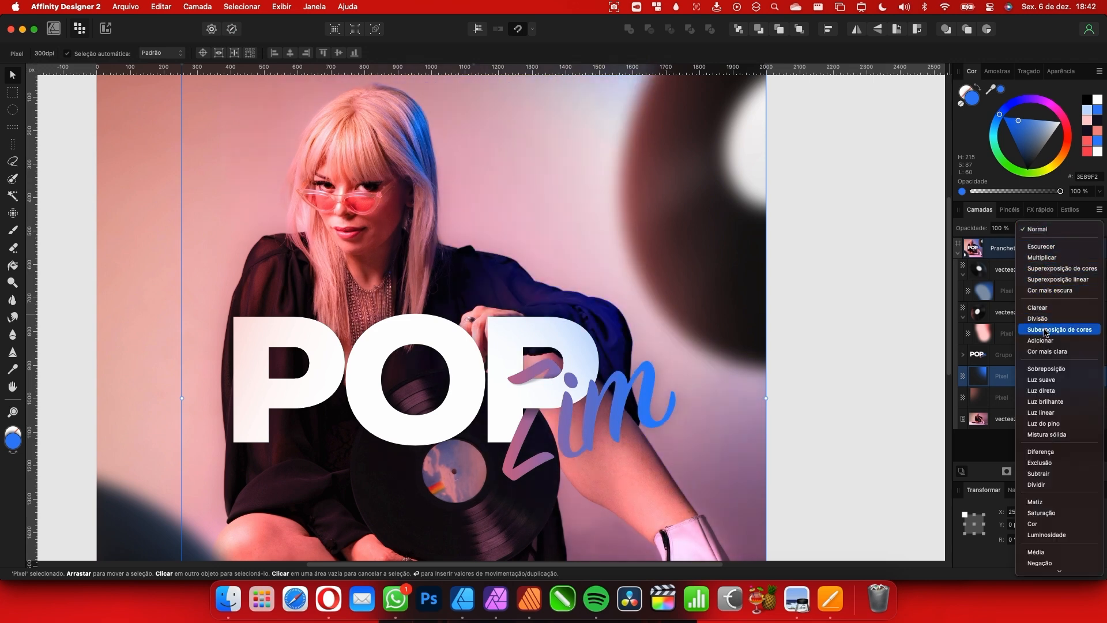
click(1052, 371)
key(super+minus)
click(1019, 230)
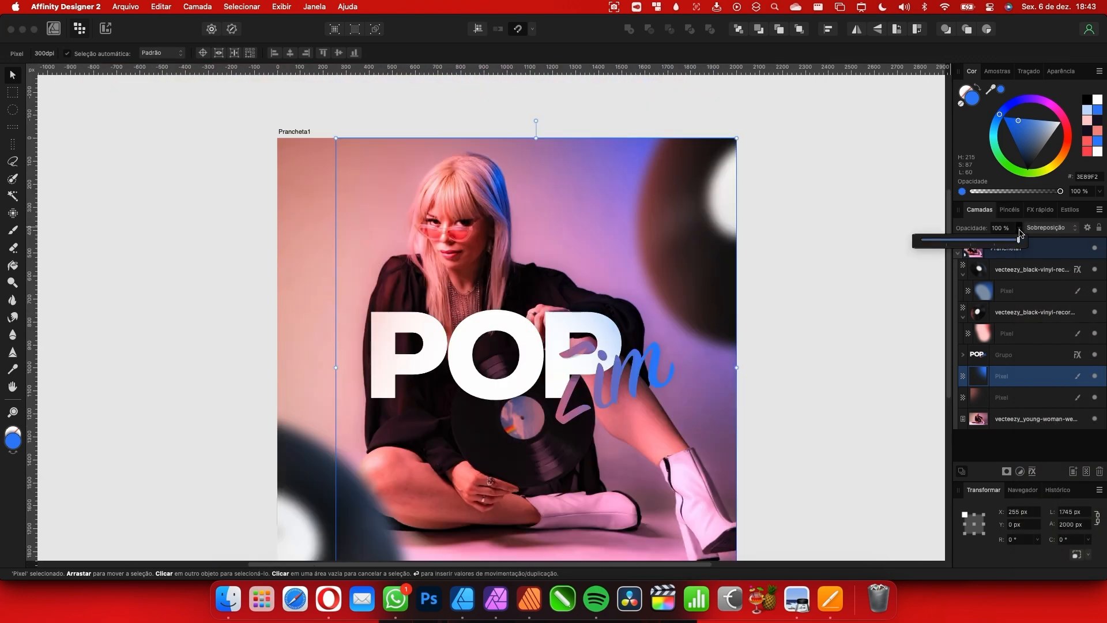
drag(1006, 243, 1002, 240)
Examine the coral and blue lighting across the cover with nothing selected, and return to the Designer persona
scroll(655, 227, up, 2)
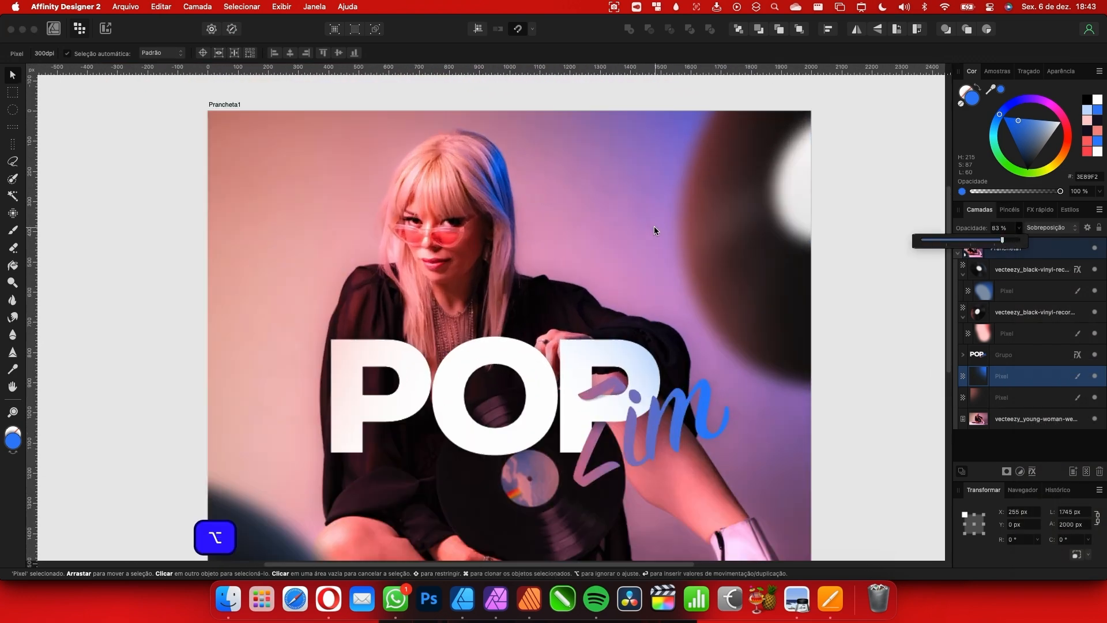
scroll(700, 340, up, 2)
scroll(699, 340, right, 1)
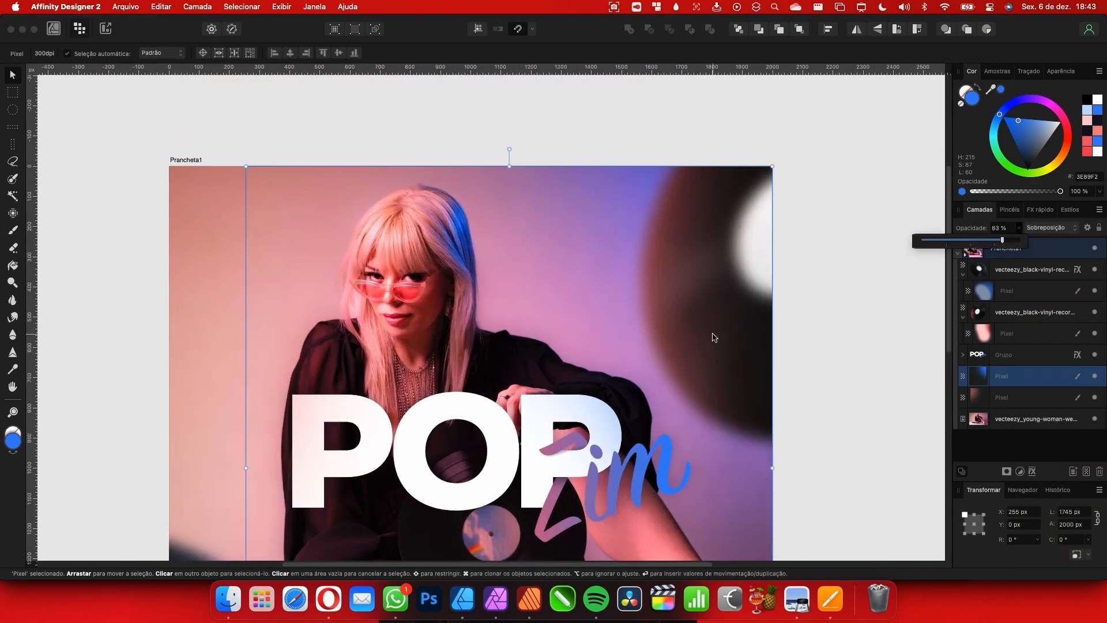
scroll(680, 291, down, 2)
scroll(730, 237, left, 2)
click(12, 75)
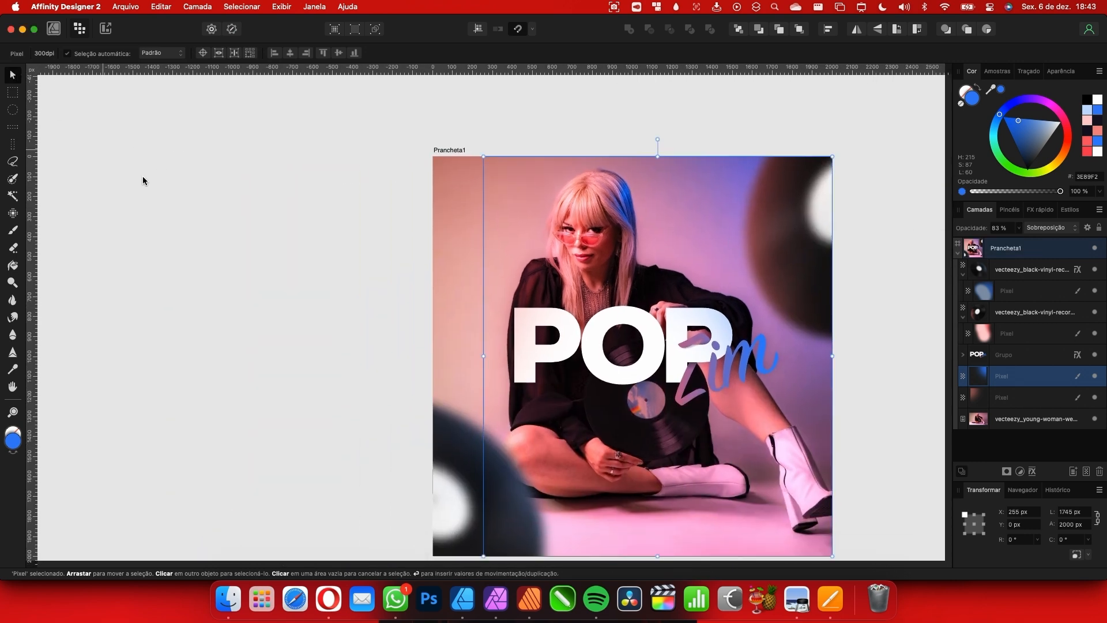
click(55, 111)
scroll(514, 288, right, 6)
scroll(563, 213, up, 1)
scroll(570, 255, up, 3)
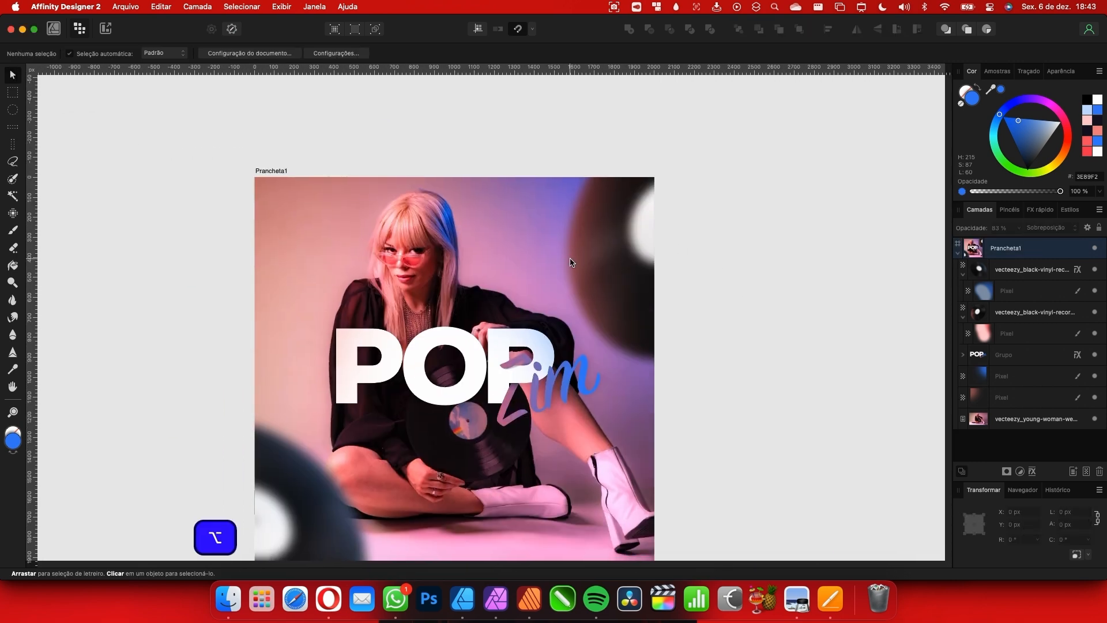
scroll(613, 223, down, 2)
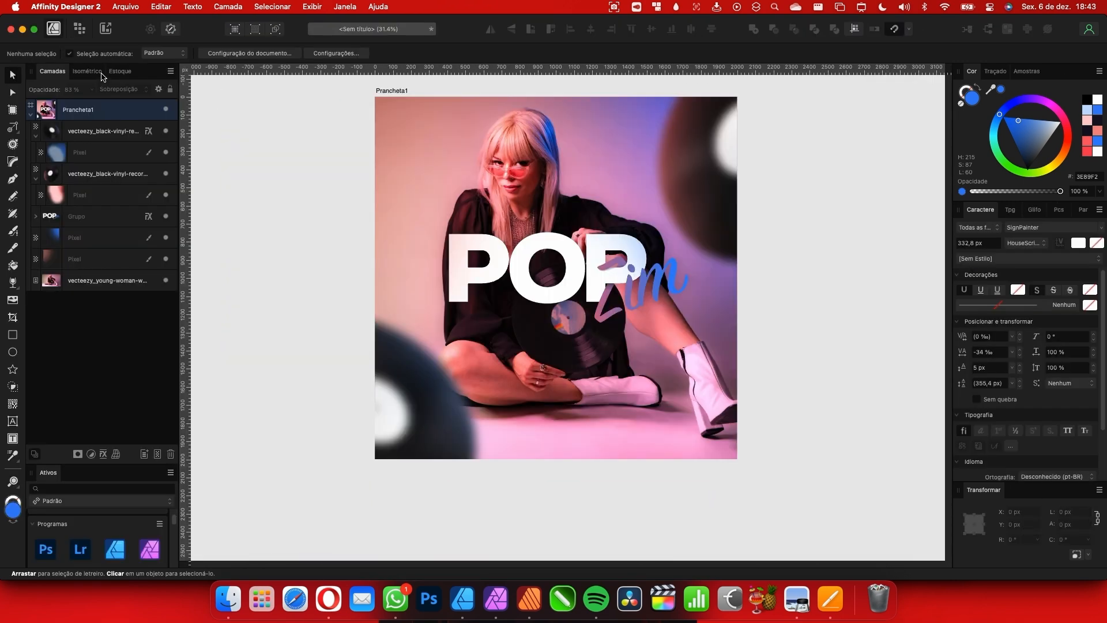
Draw a rectangle about 2320 × 805 px over the cover's lower part and fill it with dark navy #09071D
key(m)
scroll(254, 369, down, 1)
drag(353, 450, 771, 305)
scroll(771, 304, up, 1)
click(1029, 164)
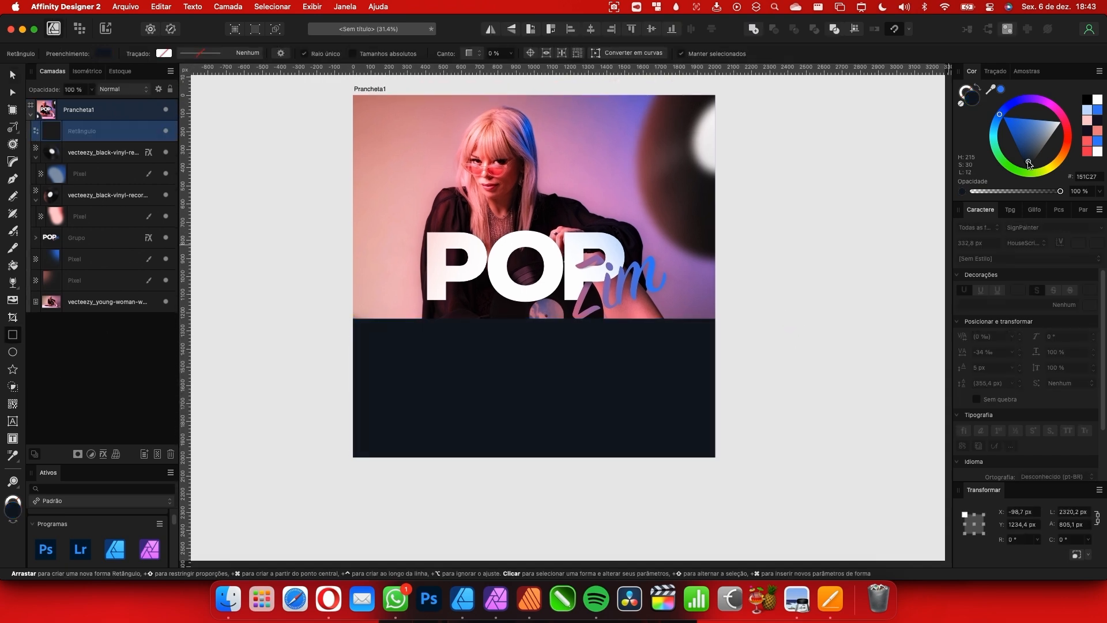
Apply a linear transparency fading the navy rectangle upwards, and extend its opaque end to just below the cover's bottom edge
key(y)
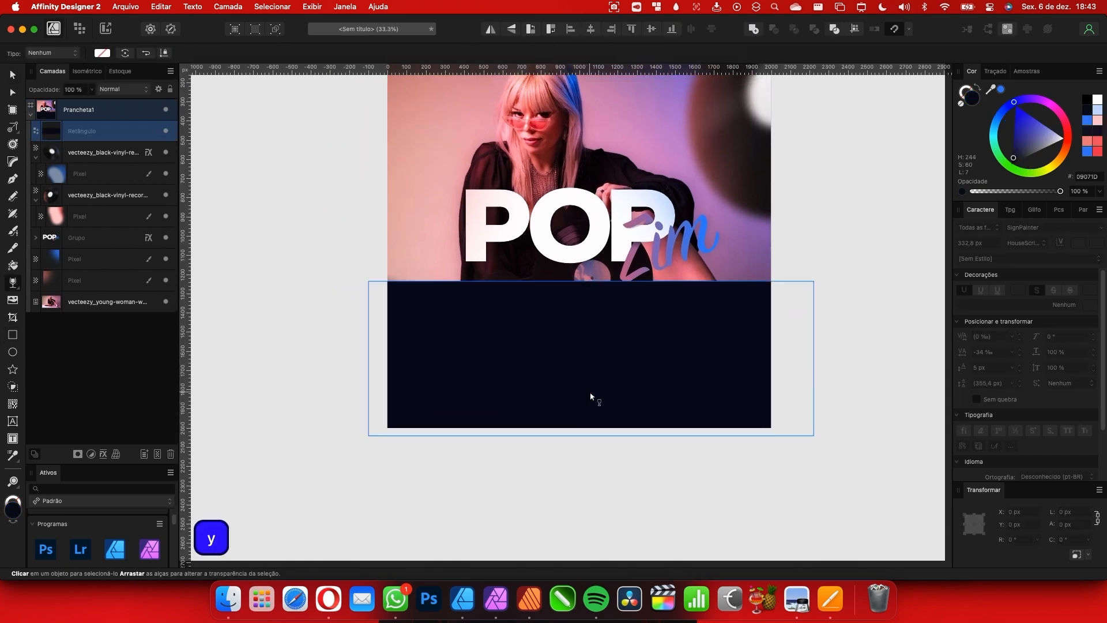
drag(588, 400, 588, 295)
scroll(604, 398, down, 1)
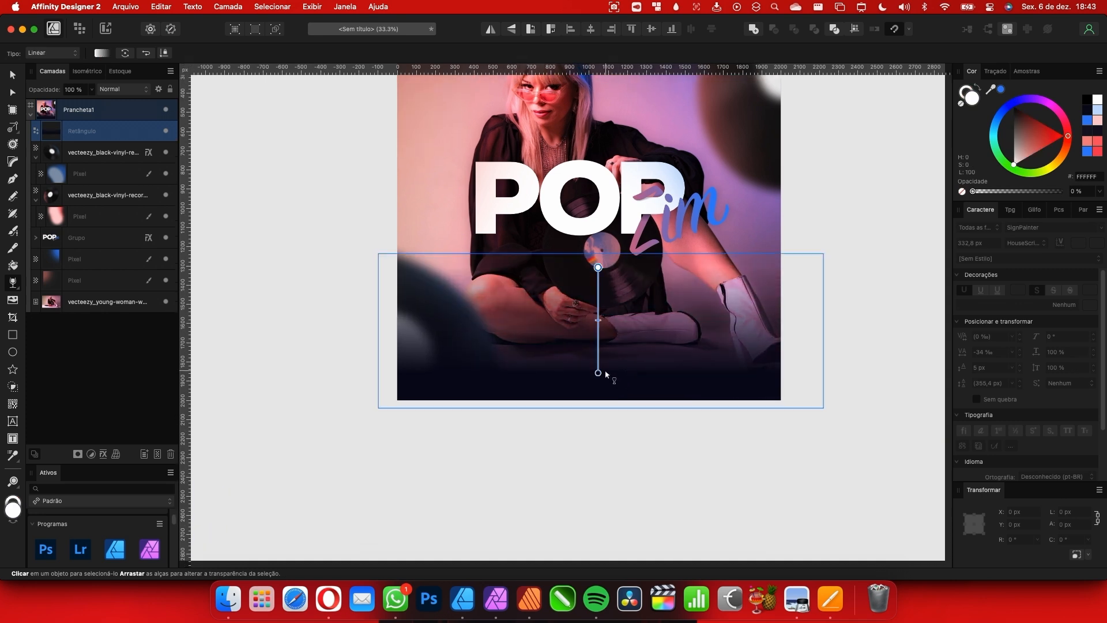
drag(597, 374, 596, 421)
scroll(612, 373, up, 2)
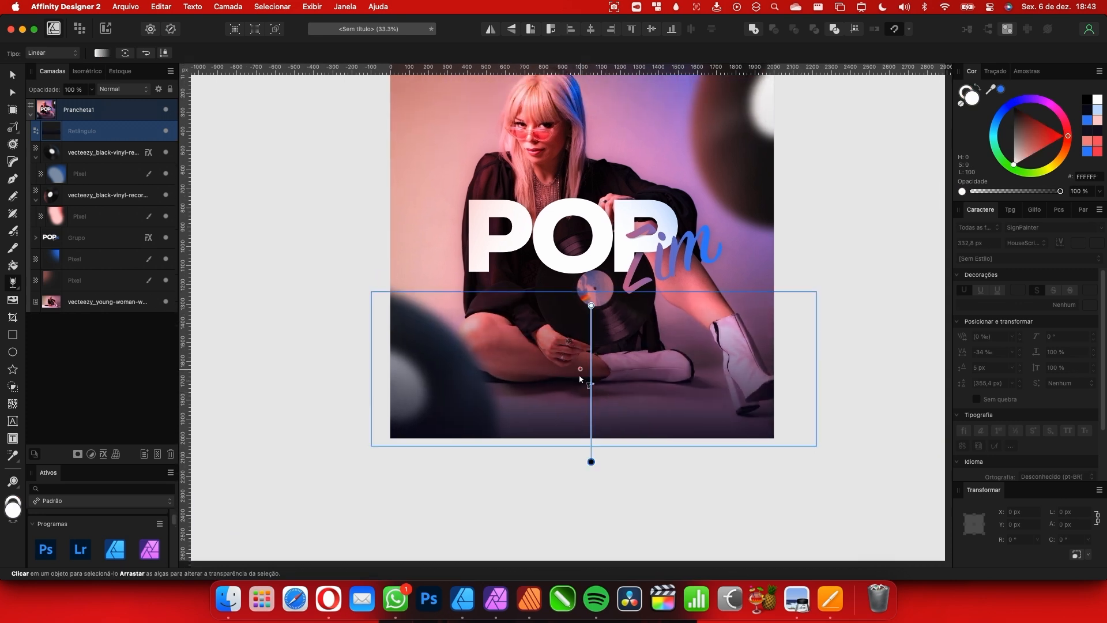
drag(589, 460, 590, 468)
scroll(519, 403, left, 2)
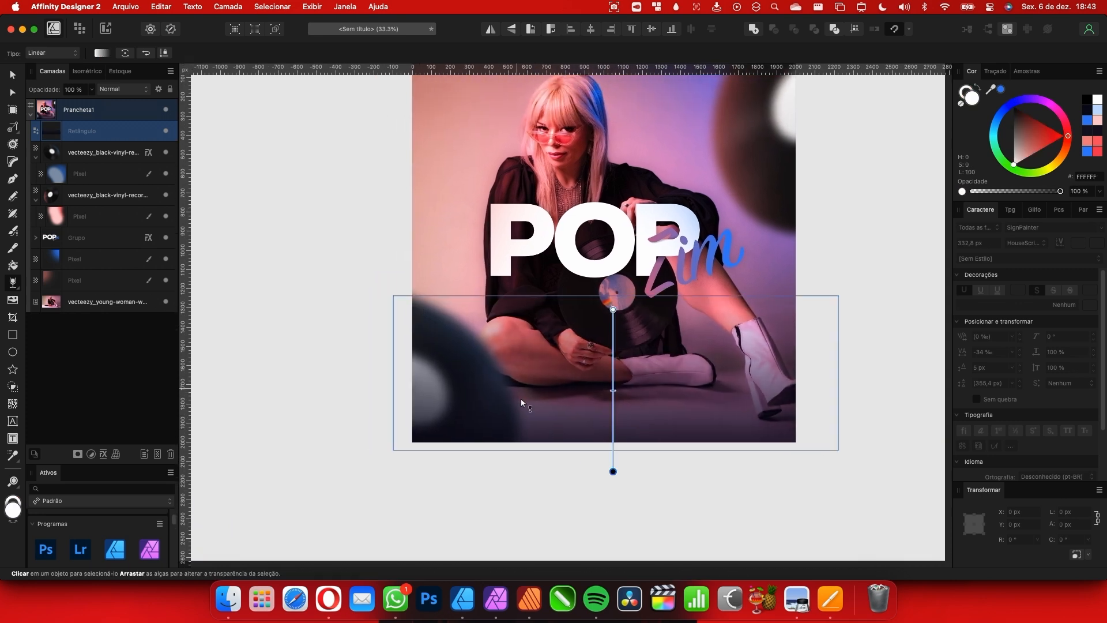
Deselect the navy rectangle and examine the whole cover with the darkened lower area
scroll(492, 395, up, 3)
key(v)
scroll(255, 229, left, 3)
scroll(671, 308, up, 2)
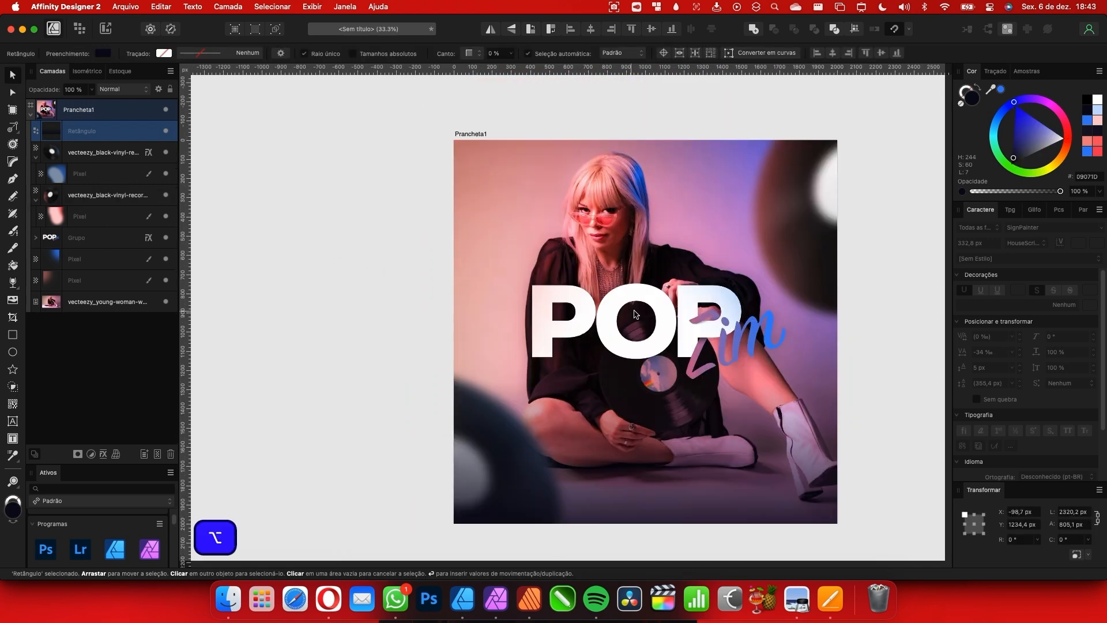
scroll(671, 308, down, 2)
scroll(671, 308, left, 1)
key(super+d)
scroll(670, 308, right, 4)
scroll(475, 331, left, 1)
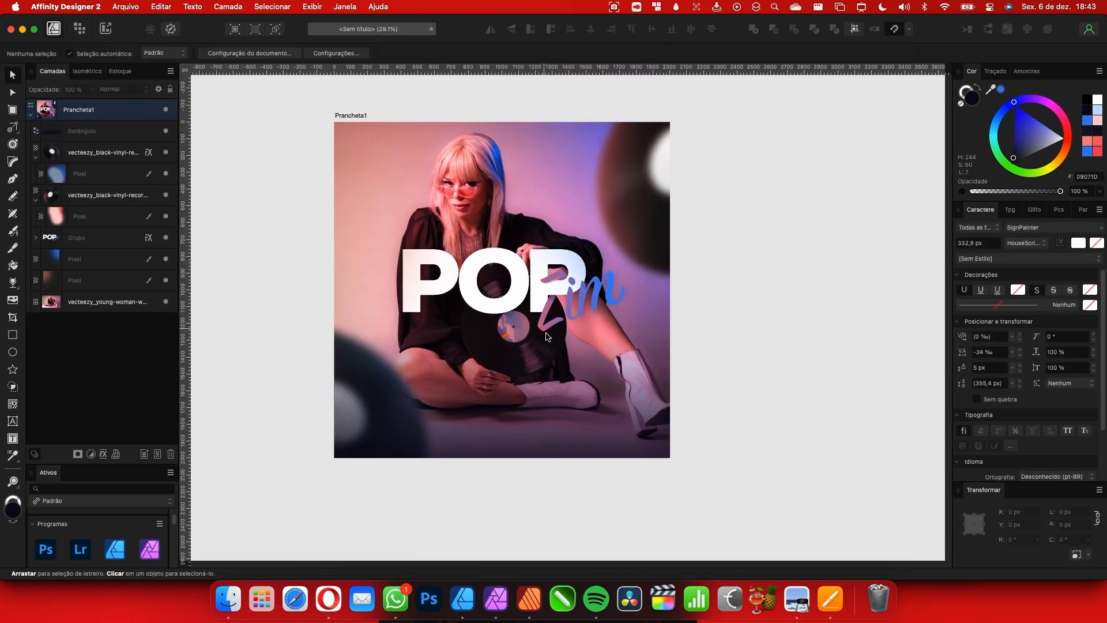
Enlarge the POP Zim group proportionally from its centre to about 1451 × 548 px and deselect it
scroll(571, 425, left, 1)
drag(771, 230, 348, 415)
scroll(599, 324, up, 3)
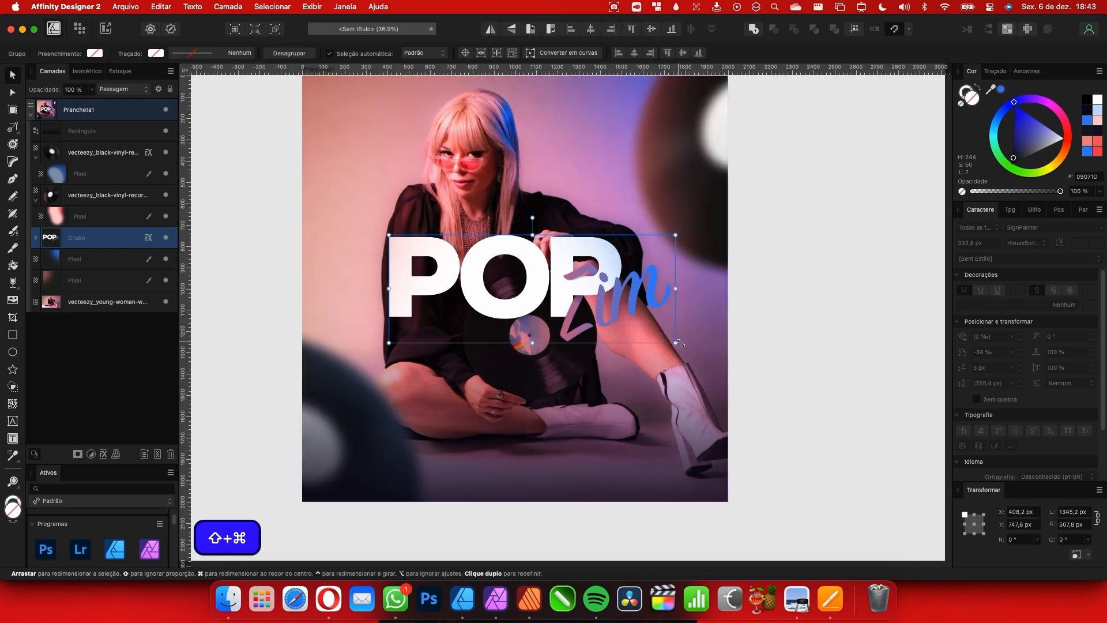
key(super+d)
scroll(549, 340, up, 2)
scroll(552, 340, down, 3)
Ungroup the POP Zim lettering into its separate curve objects and leave nothing selected
scroll(549, 379, up, 5)
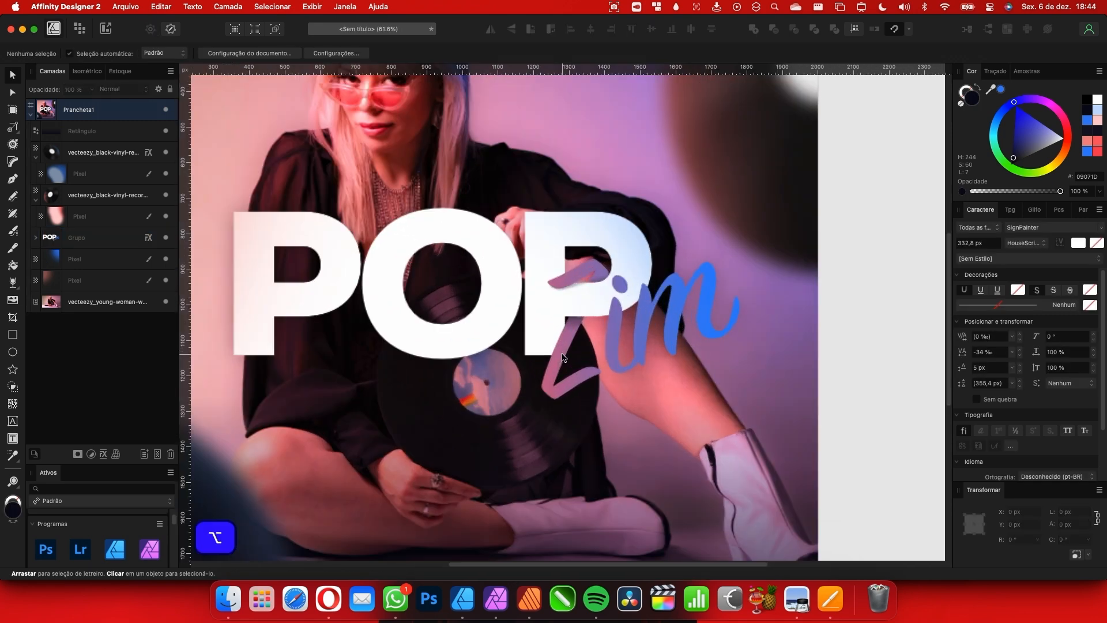
click(549, 379)
scroll(536, 374, right, 2)
scroll(536, 375, up, 1)
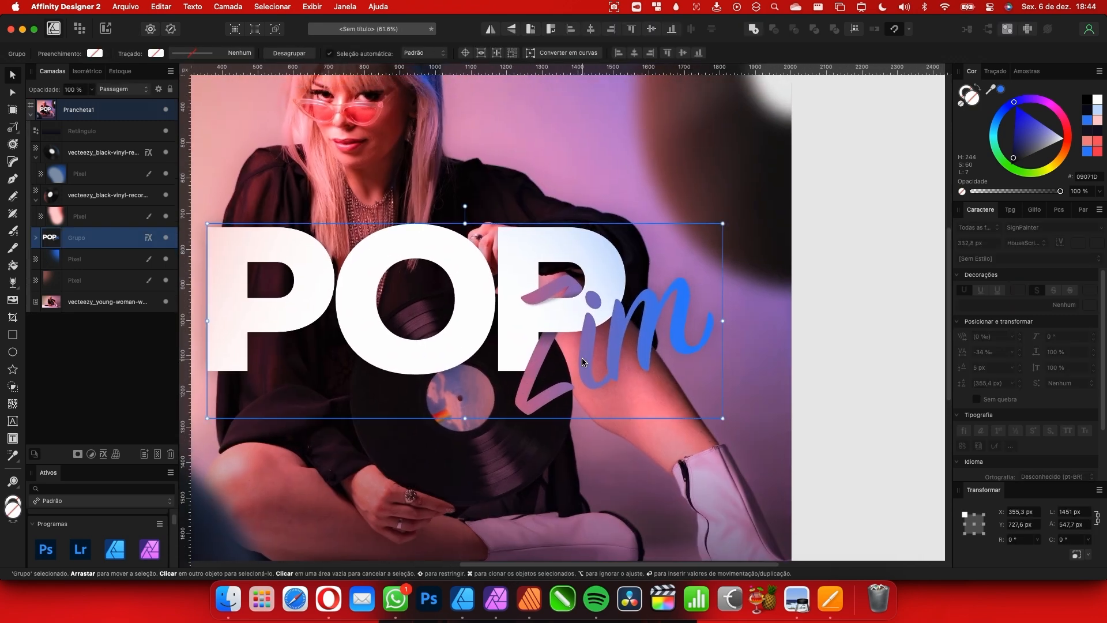
key(shift+super+g)
click(580, 441)
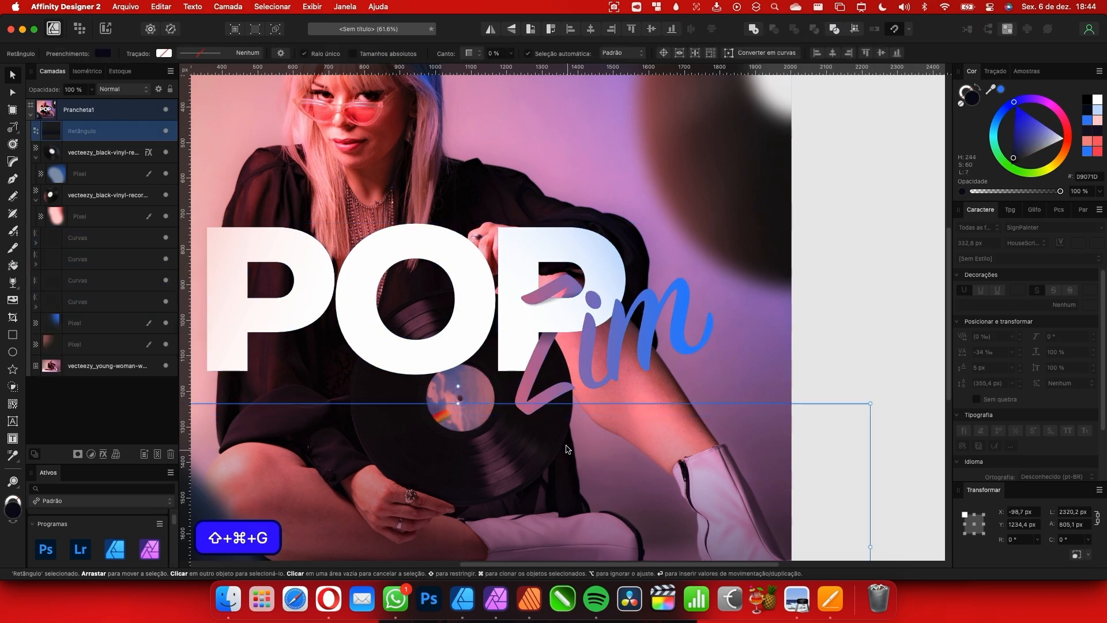
click(12, 75)
scroll(681, 306, up, 3)
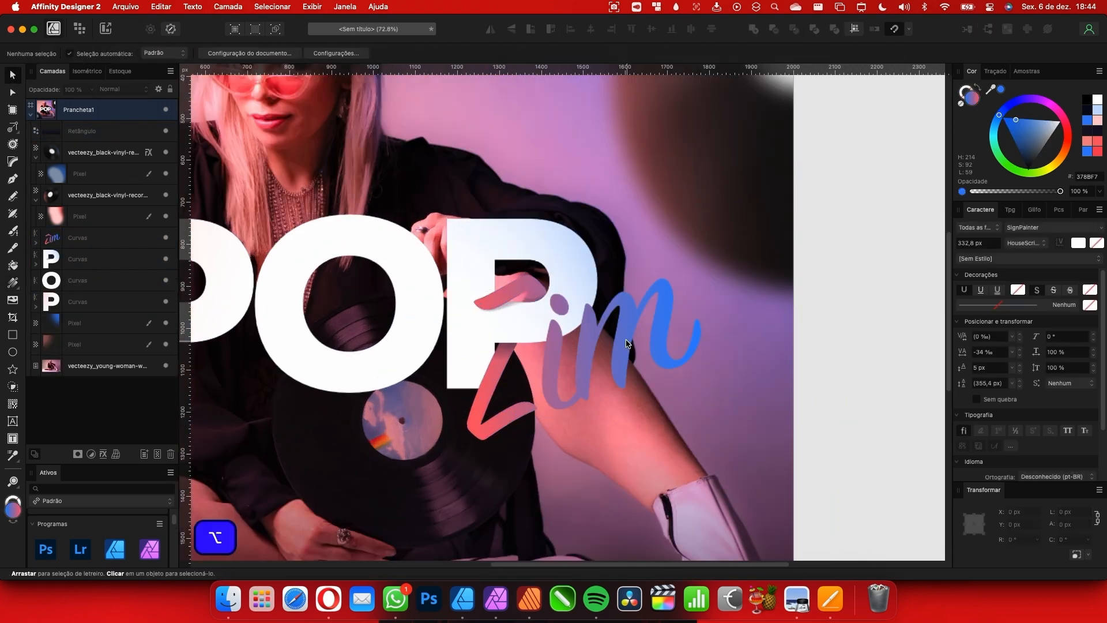
scroll(576, 300, left, 3)
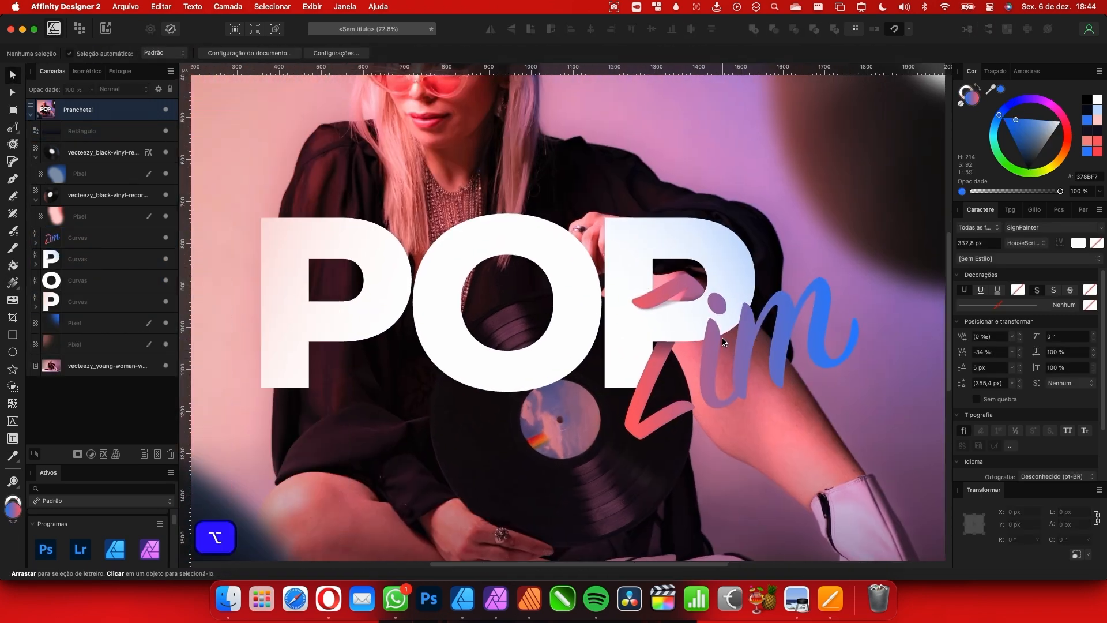
Add a Levels adjustment to the photo of the seated woman, with the white level set to 89%
scroll(544, 260, down, 4)
click(96, 366)
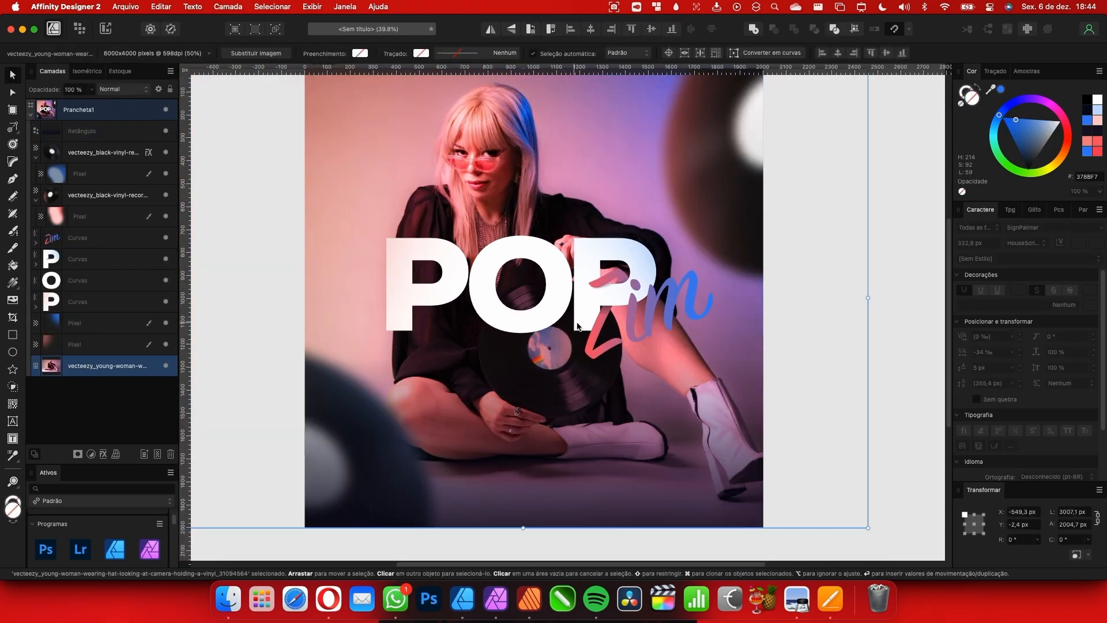
scroll(579, 327, right, 1)
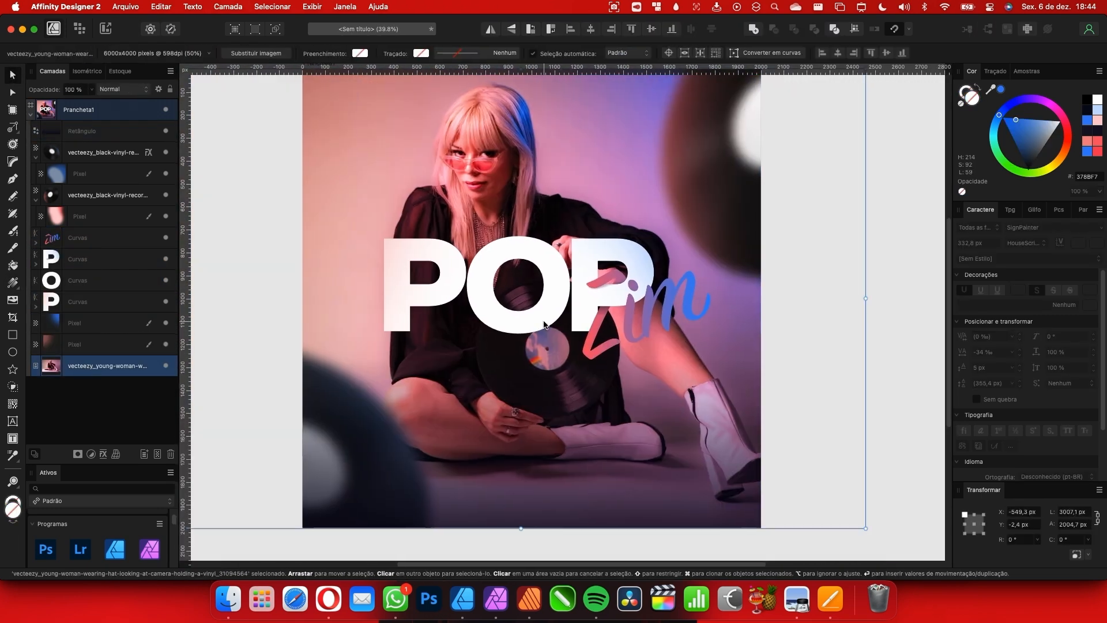
click(90, 454)
click(122, 464)
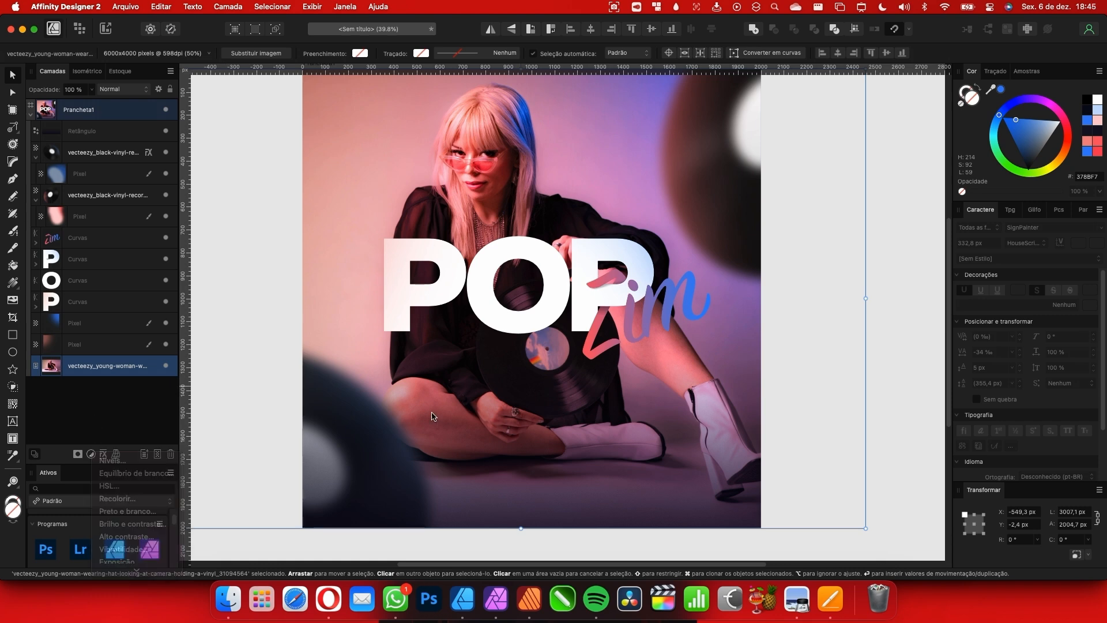
drag(828, 246, 846, 242)
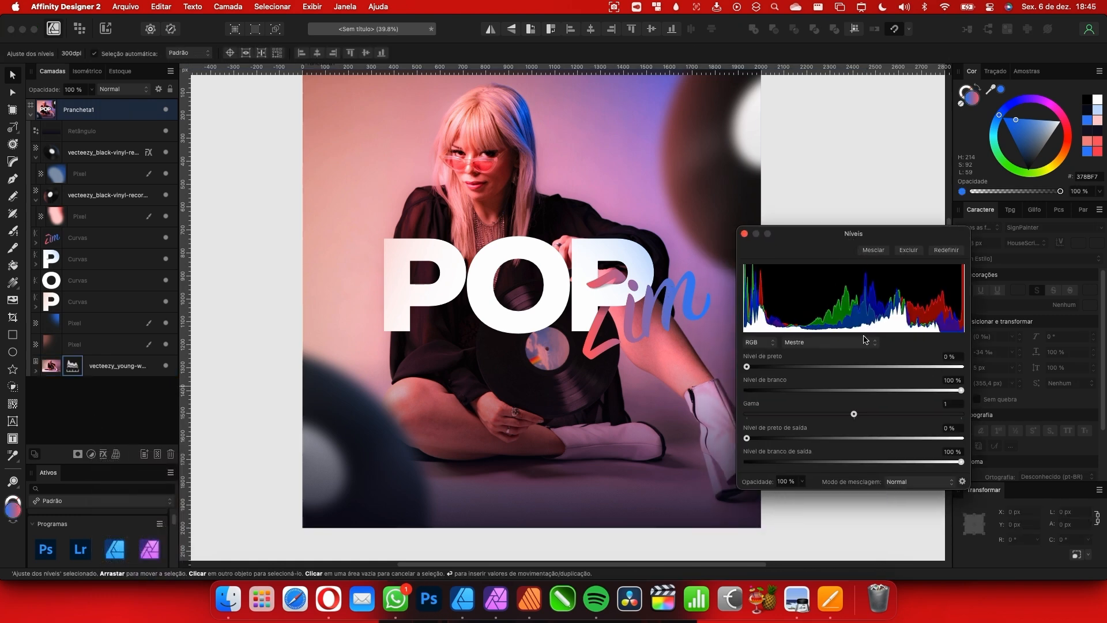
drag(953, 395, 939, 392)
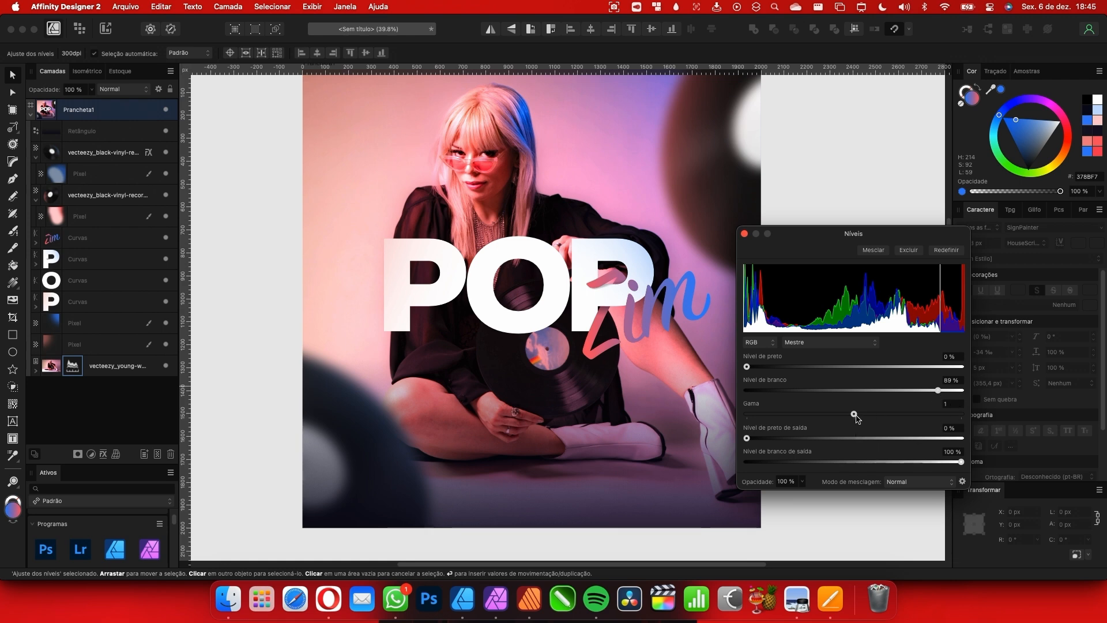
click(745, 234)
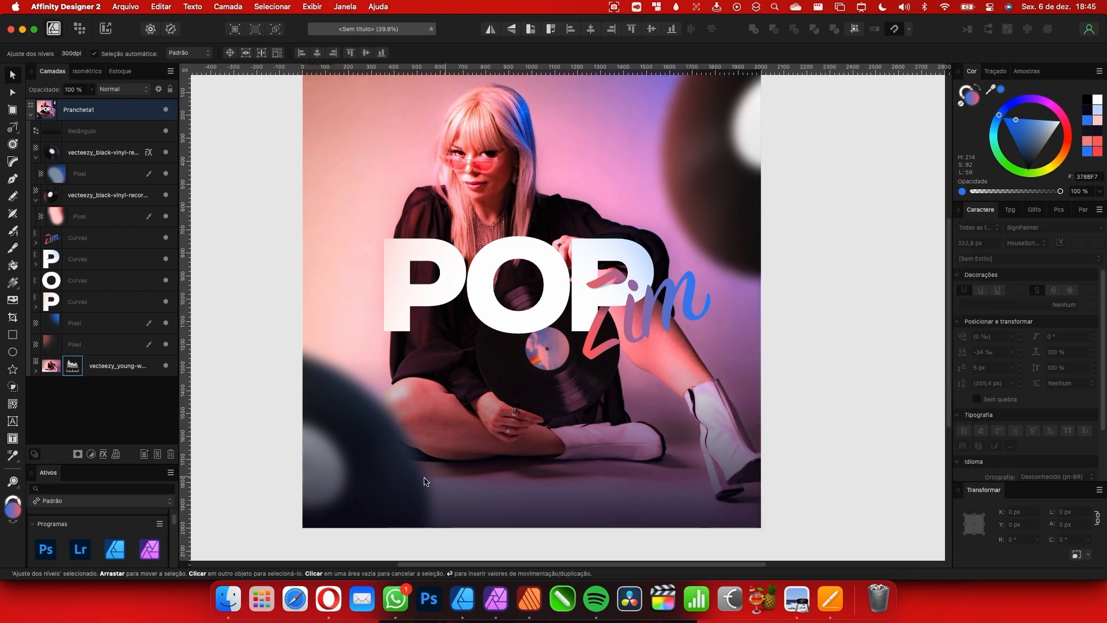
Add an HSL adjustment at the top of the artboard's layers, with saturation shift 10% and hue shift 6.9°
click(91, 454)
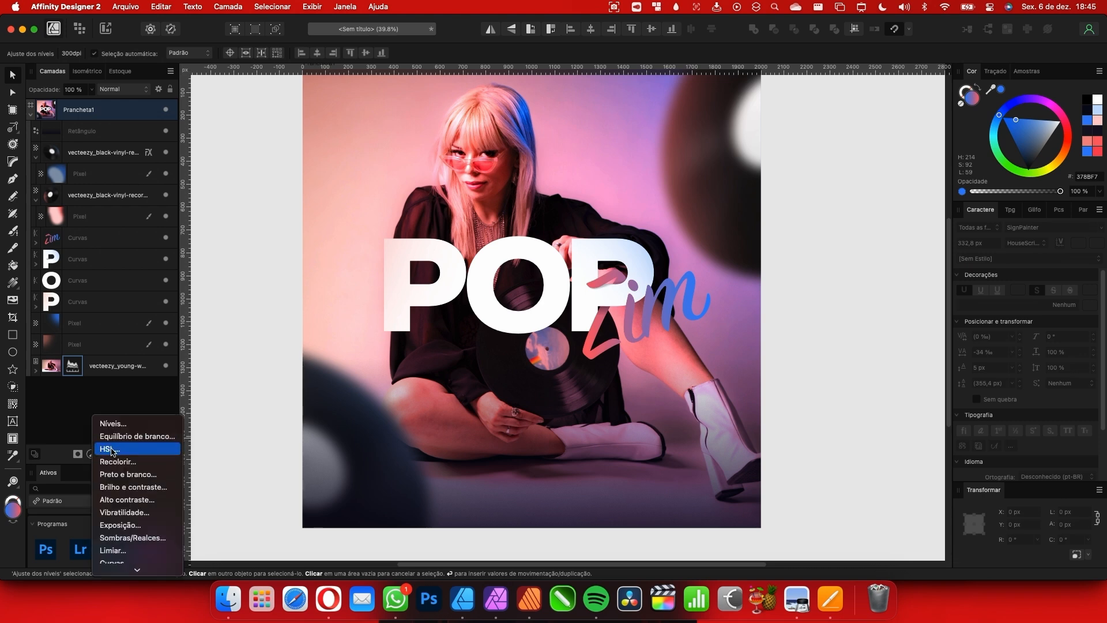
click(114, 449)
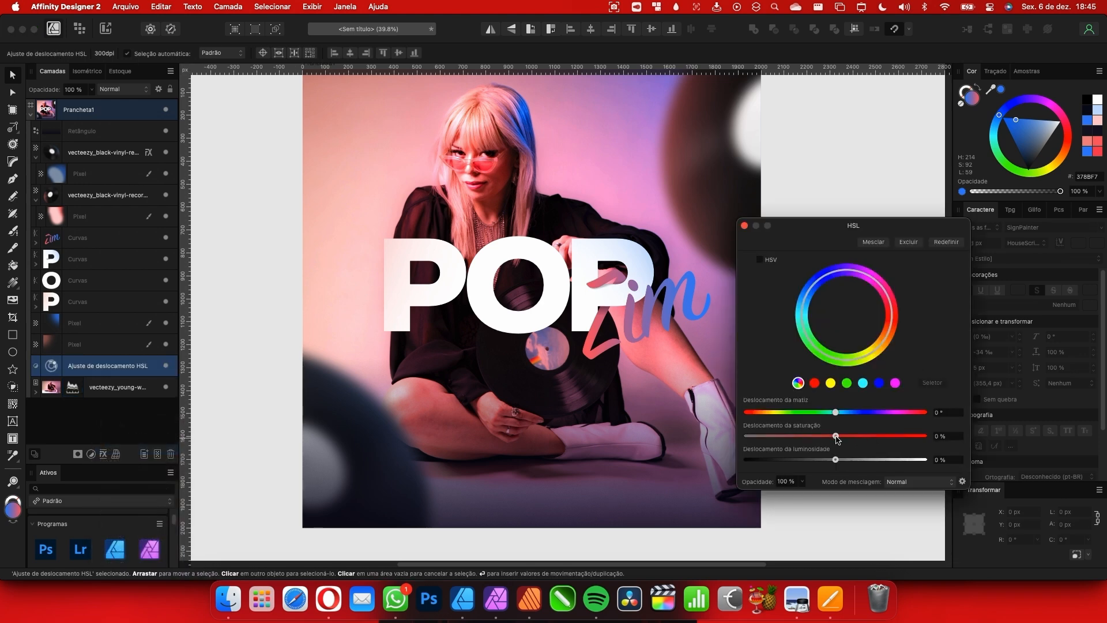
drag(96, 368, 93, 122)
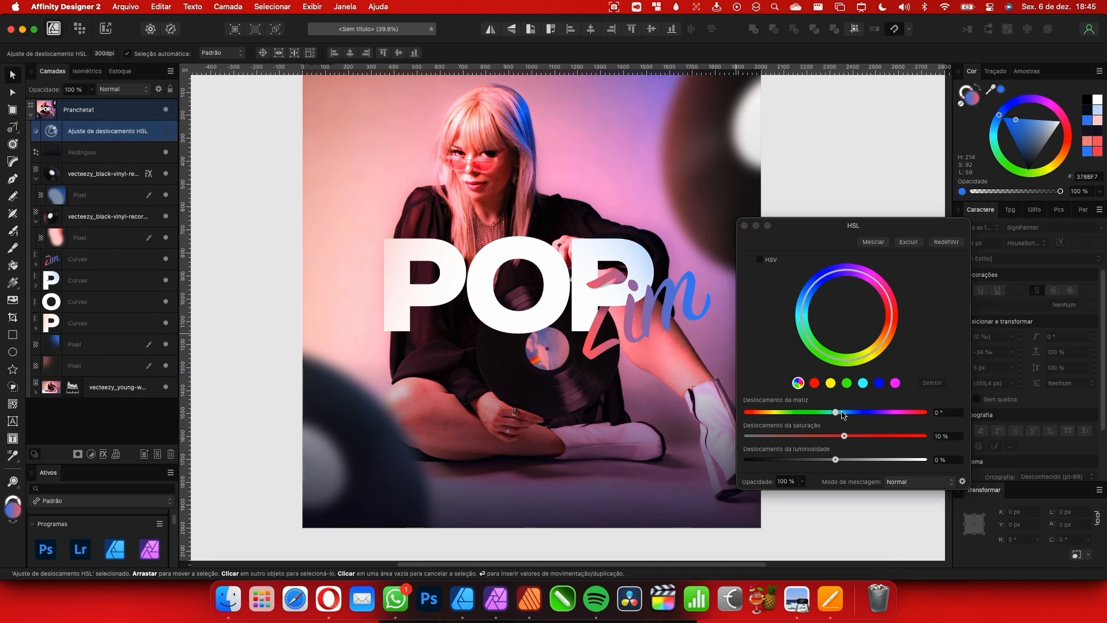
mouse_move(836, 415)
mouse_down()
mouse_move(868, 420)
mouse_move(839, 415)
mouse_move(848, 417)
mouse_up()
drag(842, 415, 841, 416)
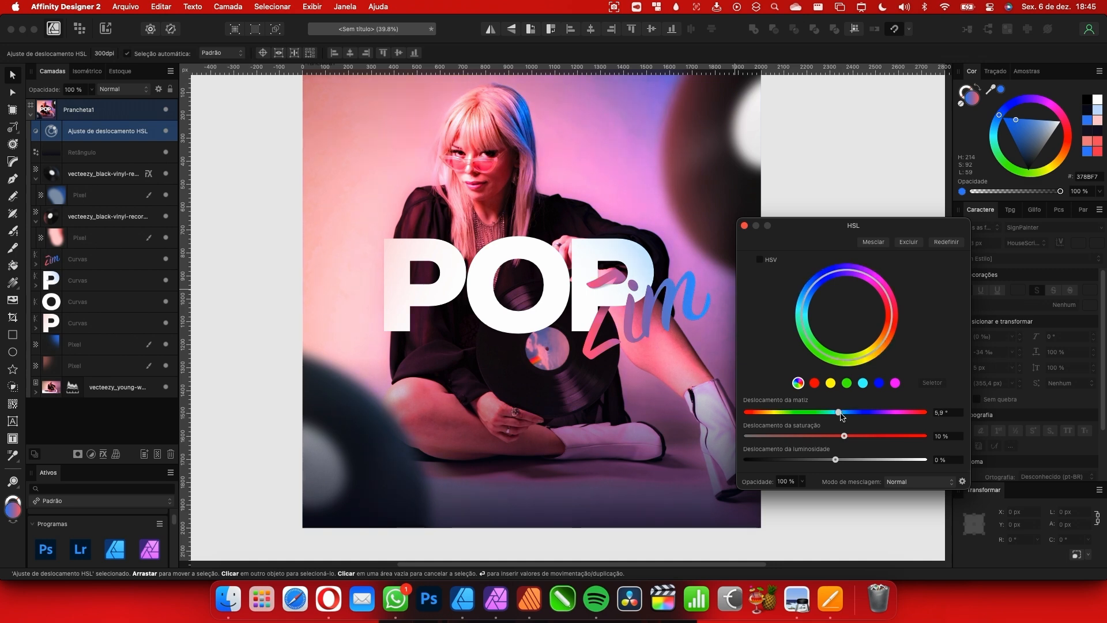
click(743, 225)
Deselect the HSL adjustment and examine the colour-corrected cover at different magnifications
scroll(634, 187, up, 4)
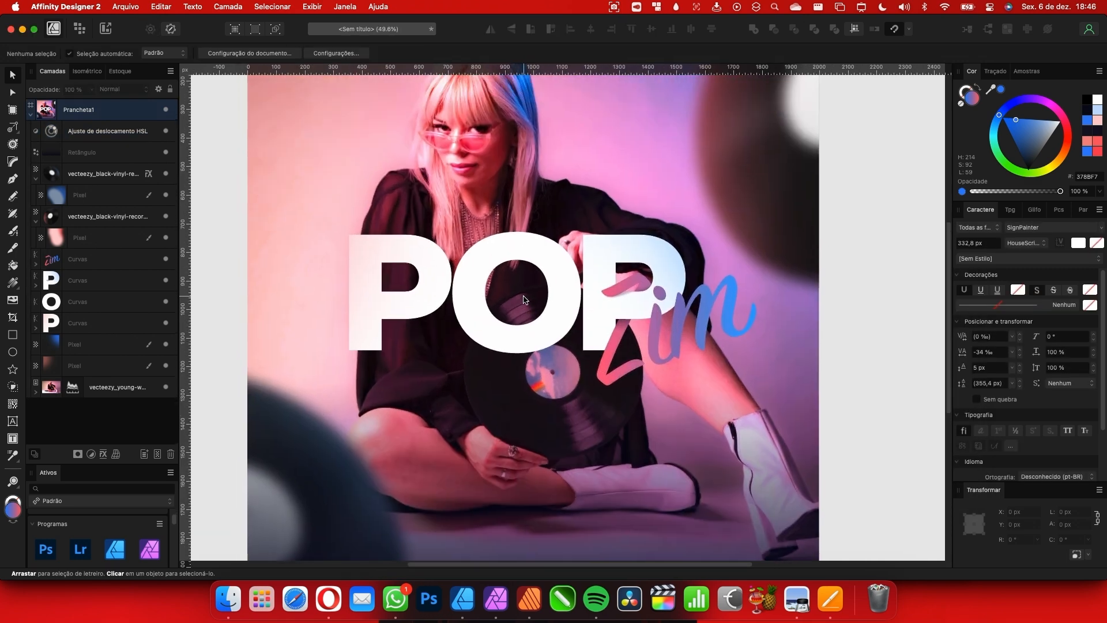
scroll(640, 187, down, 5)
scroll(606, 216, down, 2)
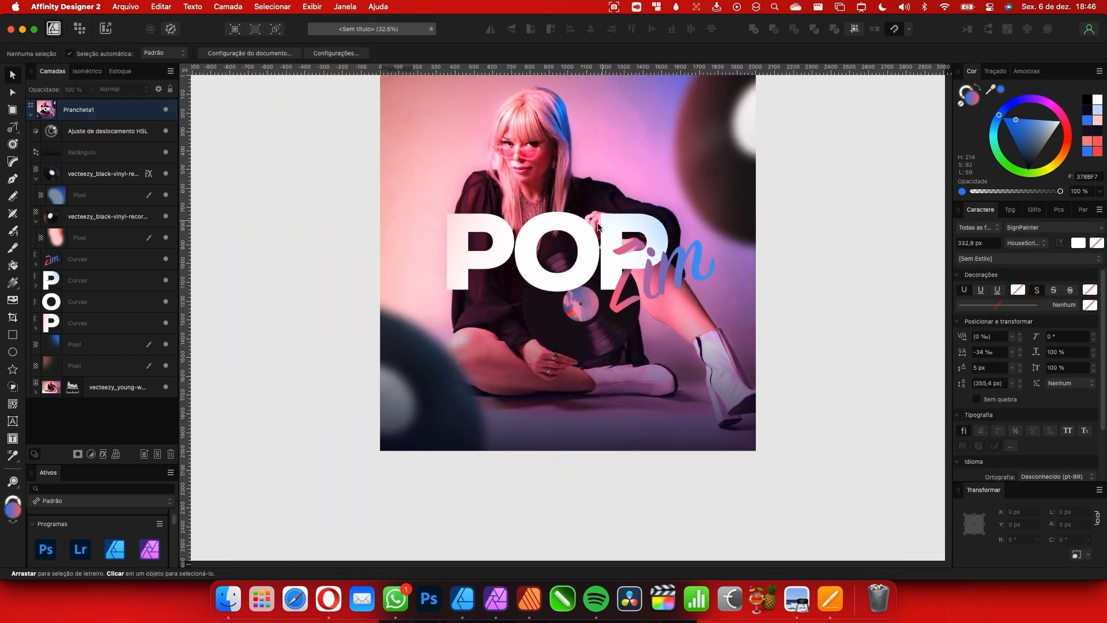
scroll(590, 245, up, 3)
scroll(589, 252, left, 1)
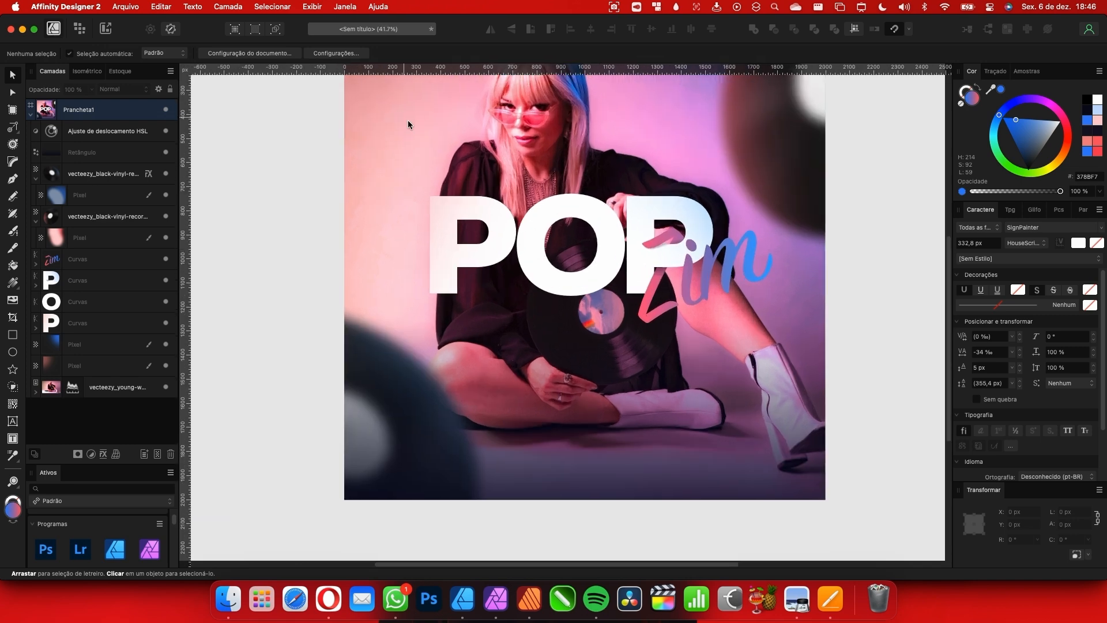
Switch to Affinity Photo and examine the softened edges of the 2024 lettering on the MyTop100 covers
click(496, 598)
scroll(576, 334, down, 3)
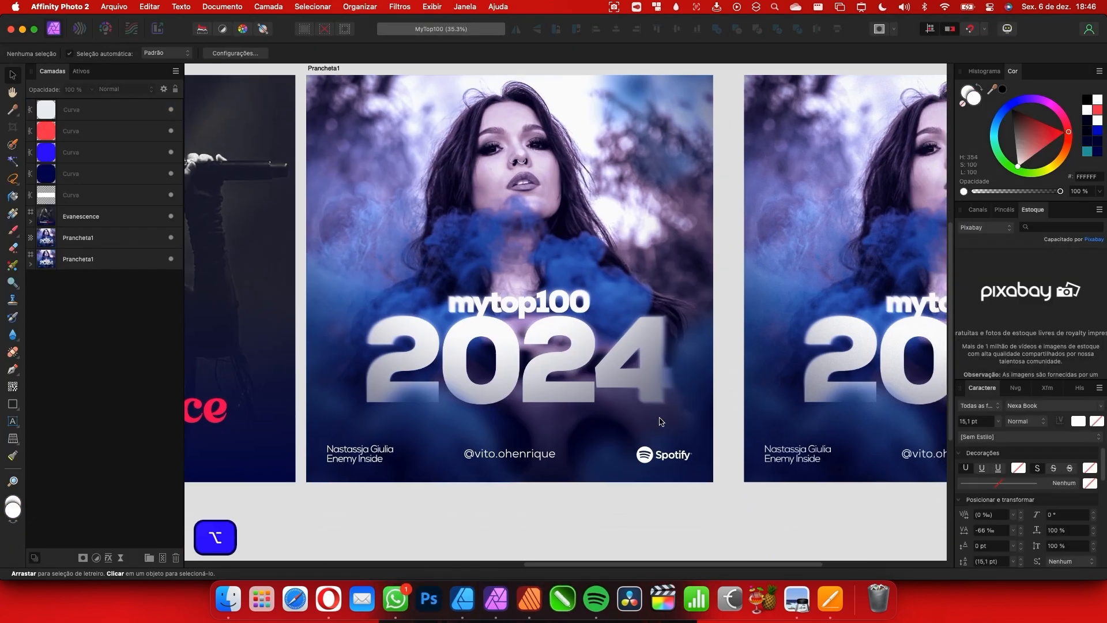
scroll(651, 361, up, 4)
scroll(651, 361, up, 3)
scroll(650, 313, down, 3)
scroll(437, 312, left, 5)
scroll(391, 268, right, 5)
scroll(496, 269, up, 1)
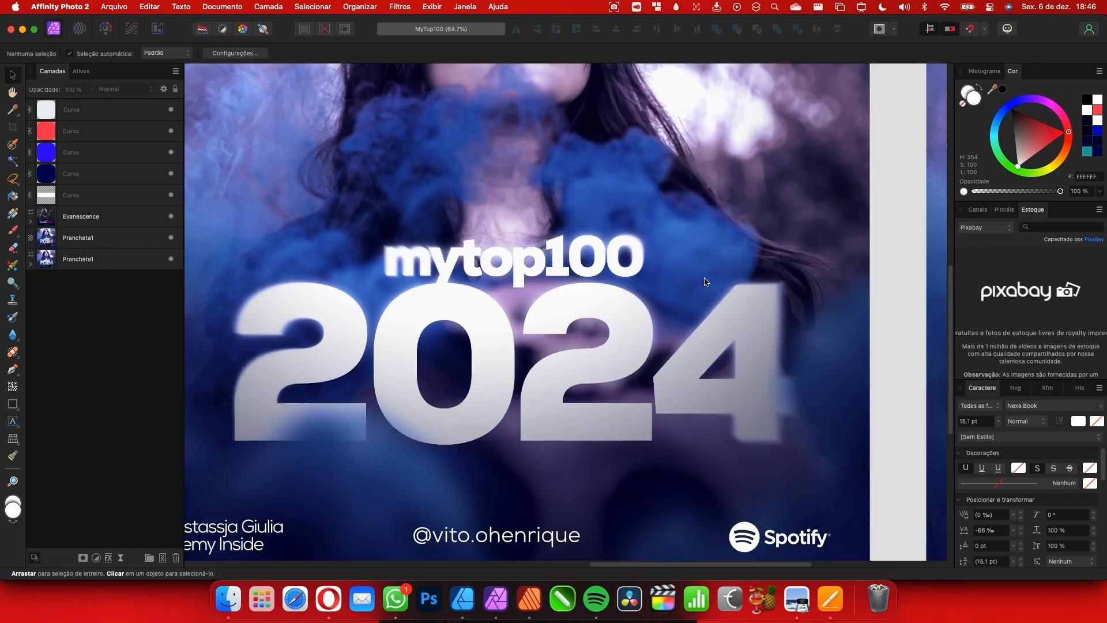
scroll(420, 283, left, 5)
scroll(613, 284, right, 6)
scroll(770, 364, up, 3)
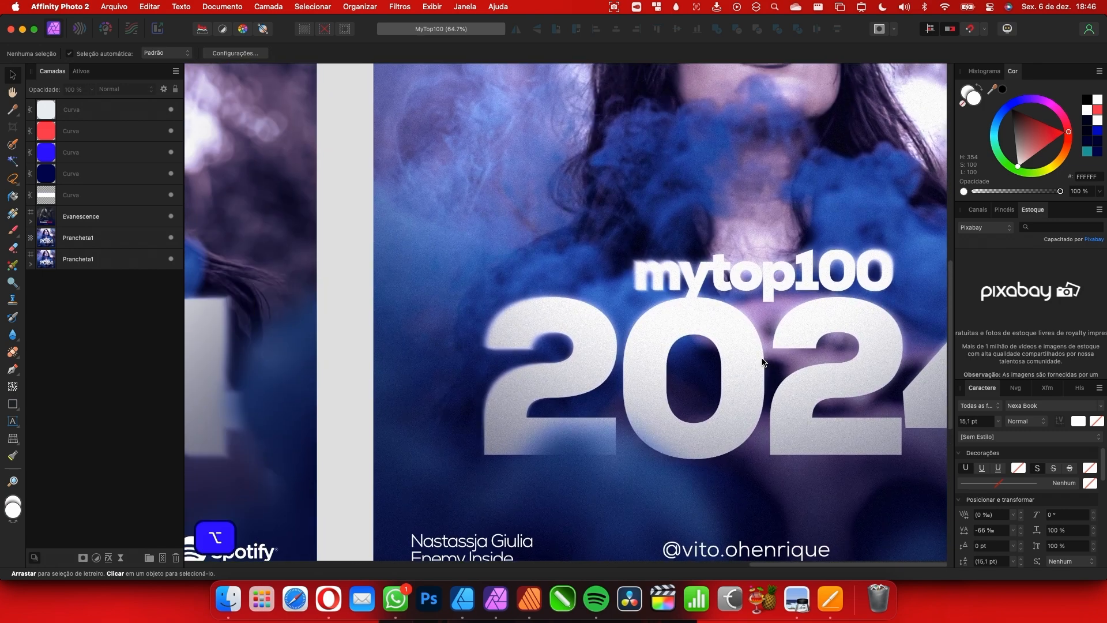
scroll(771, 363, down, 3)
scroll(494, 366, left, 6)
scroll(554, 351, down, 2)
scroll(519, 357, right, 2)
Return to Affinity Designer and send the POP Zim cover to Affinity Photo for editing
click(460, 595)
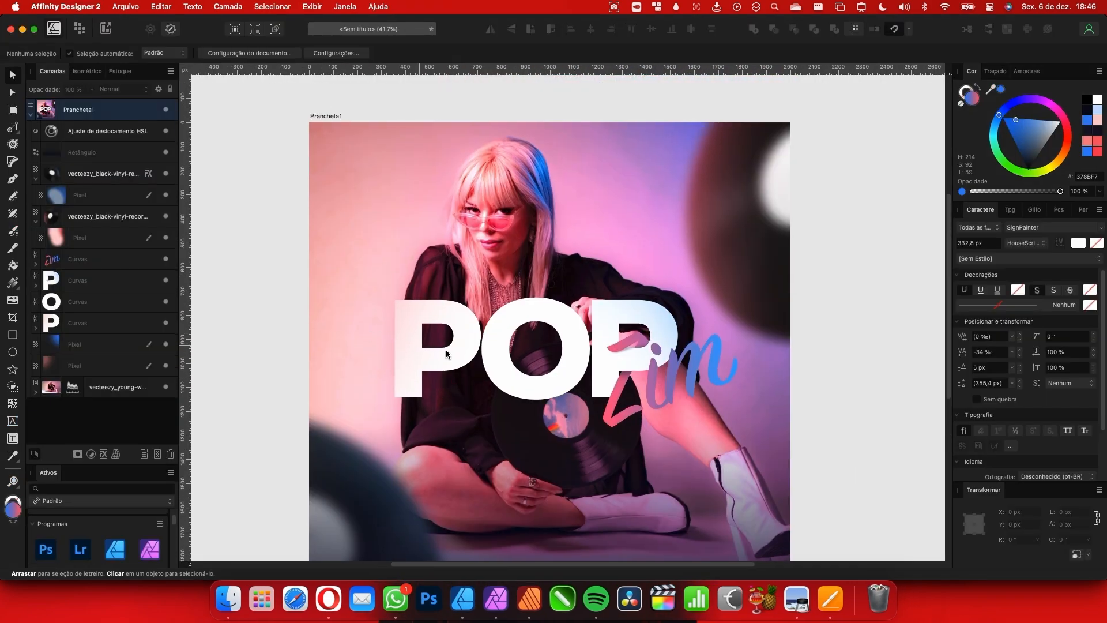
scroll(403, 346, left, 4)
scroll(404, 346, down, 1)
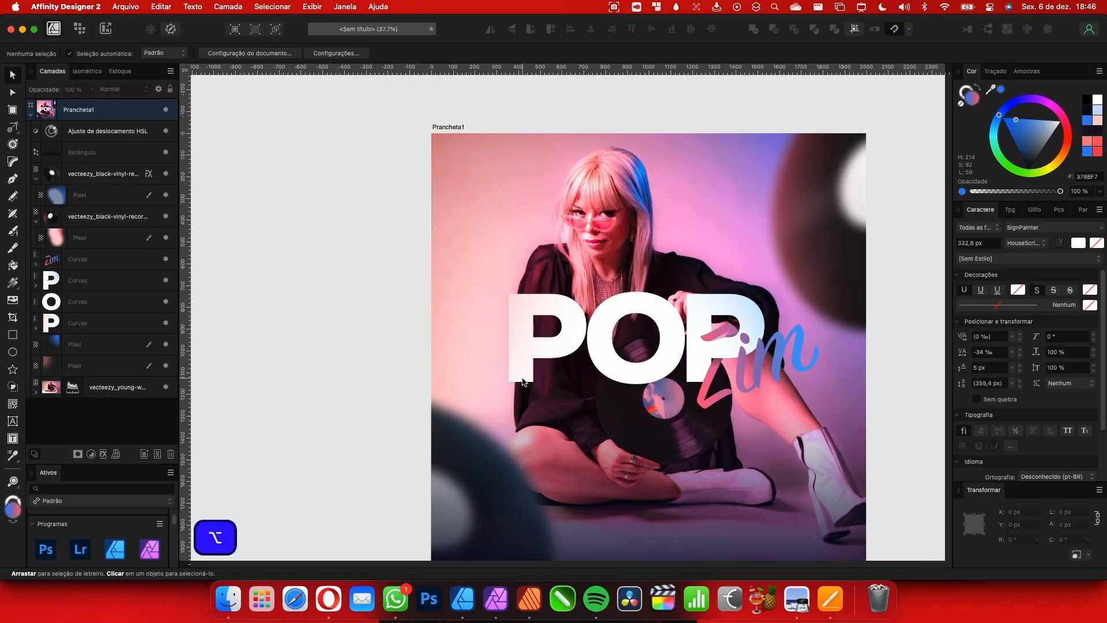
scroll(464, 347, down, 1)
click(122, 7)
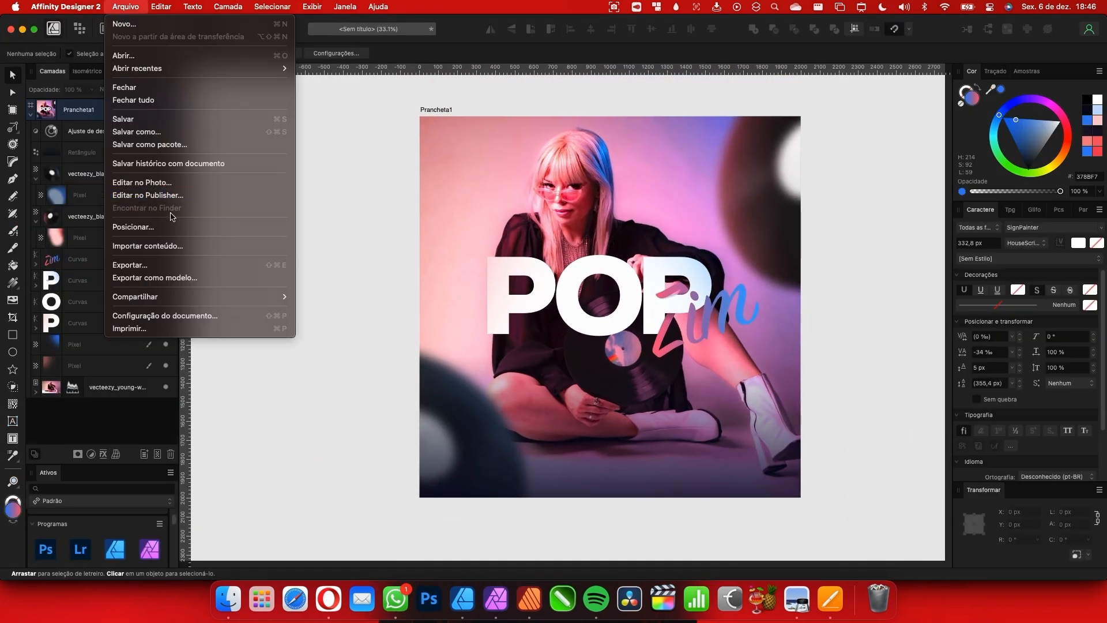
click(142, 182)
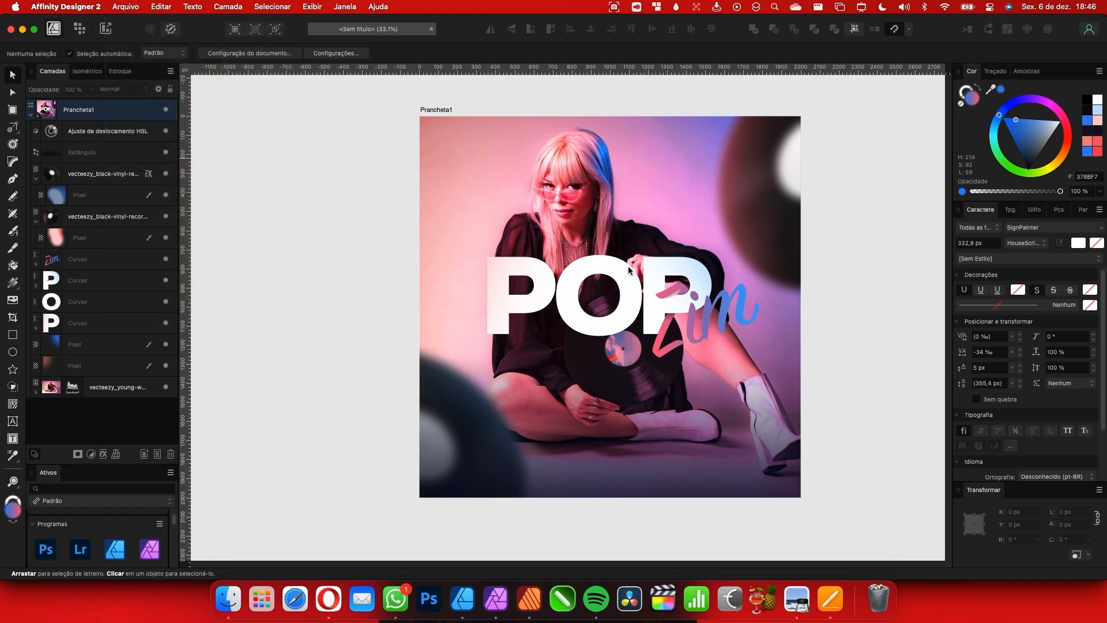
Select the first P of POP and ready the Smudge Brush for it, enlarged to about 529 px wide
click(463, 310)
scroll(460, 324, left, 1)
scroll(440, 322, up, 1)
scroll(439, 322, left, 4)
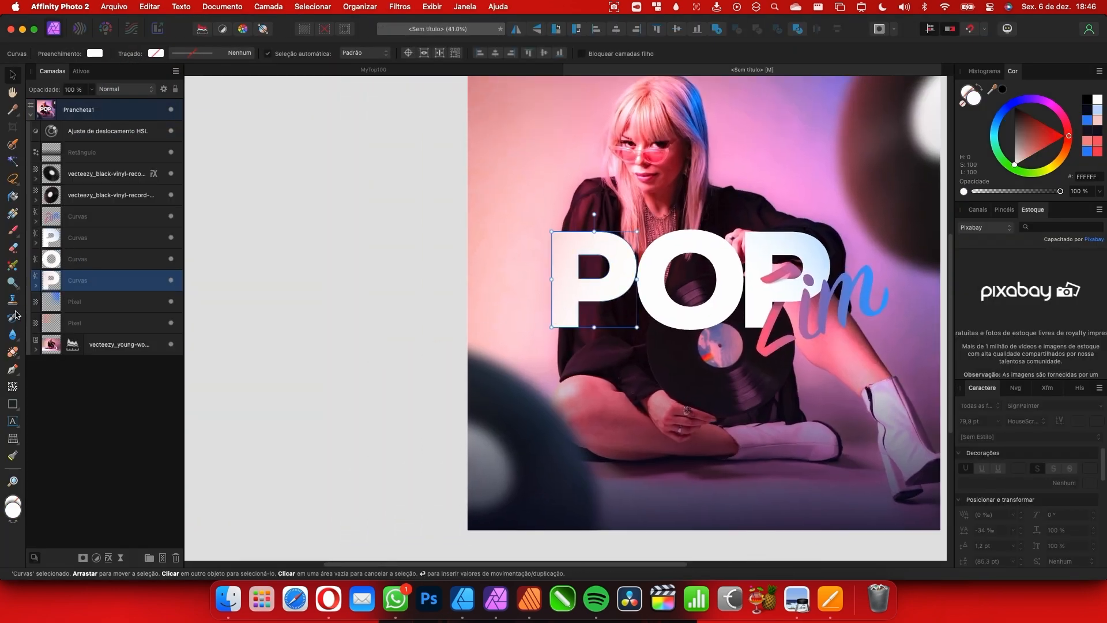
click(16, 341)
click(75, 377)
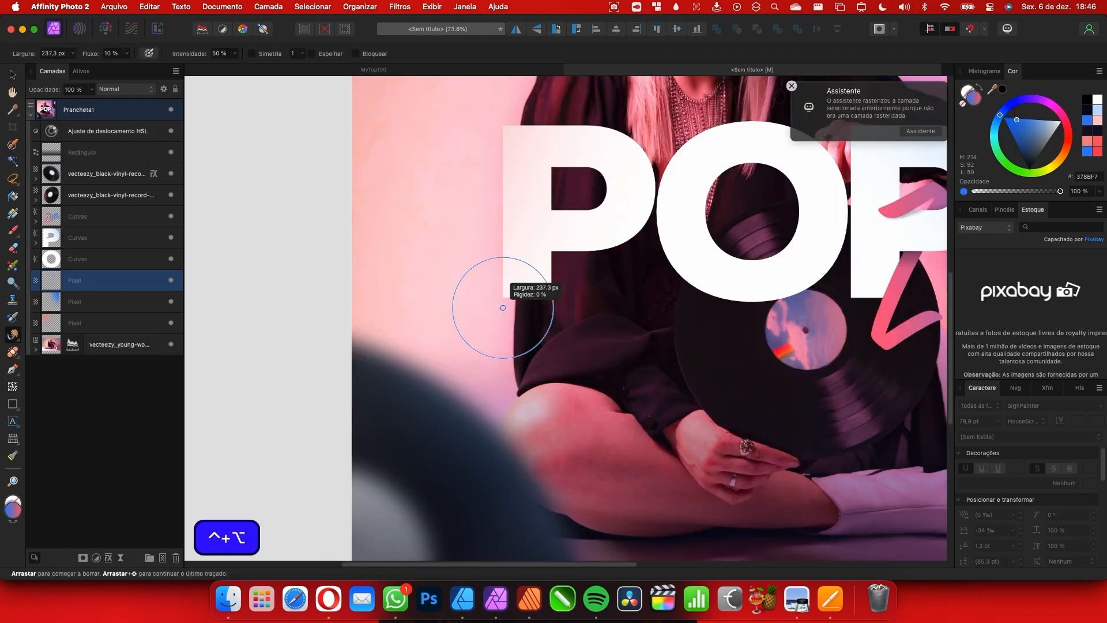
drag(508, 302, 530, 302)
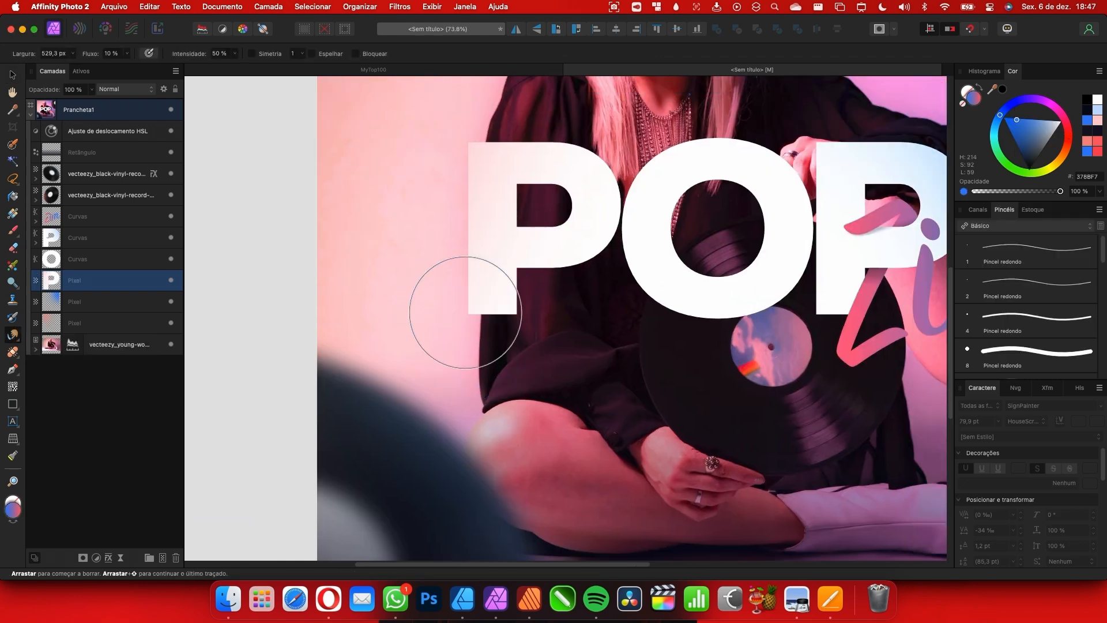
Try smudging the lower end of the first P's stem and undo the strokes
mouse_move(466, 312)
mouse_down()
mouse_move(490, 309)
mouse_move(453, 309)
mouse_move(477, 338)
mouse_move(464, 336)
mouse_up()
scroll(509, 325, up, 3)
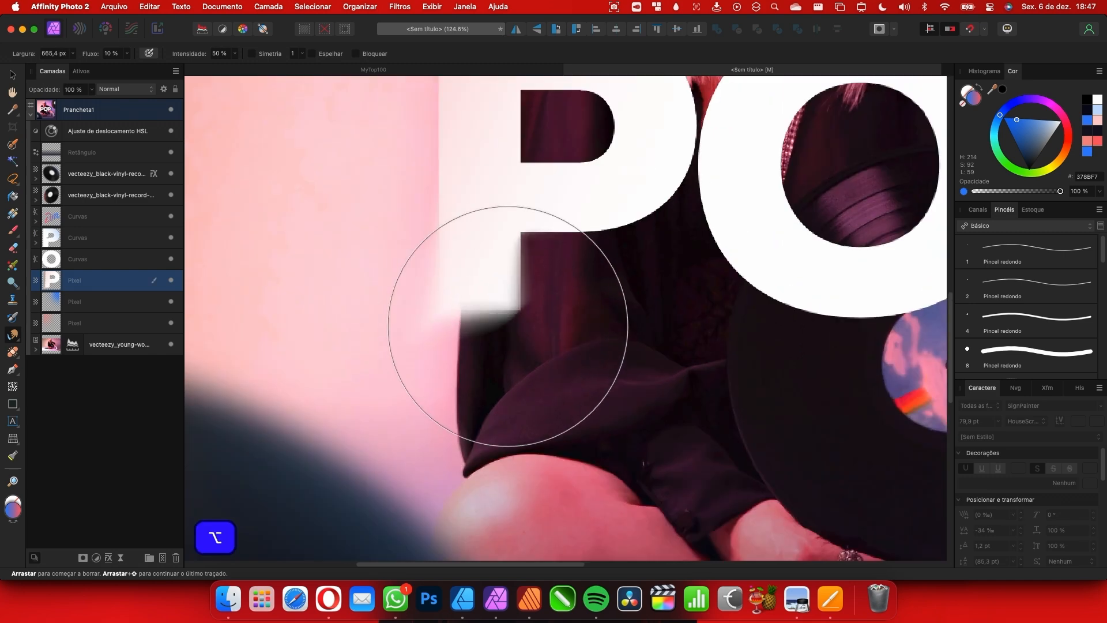
key(super+z)
key(super+z)
scroll(485, 319, up, 3)
scroll(485, 320, up, 3)
scroll(547, 305, down, 6)
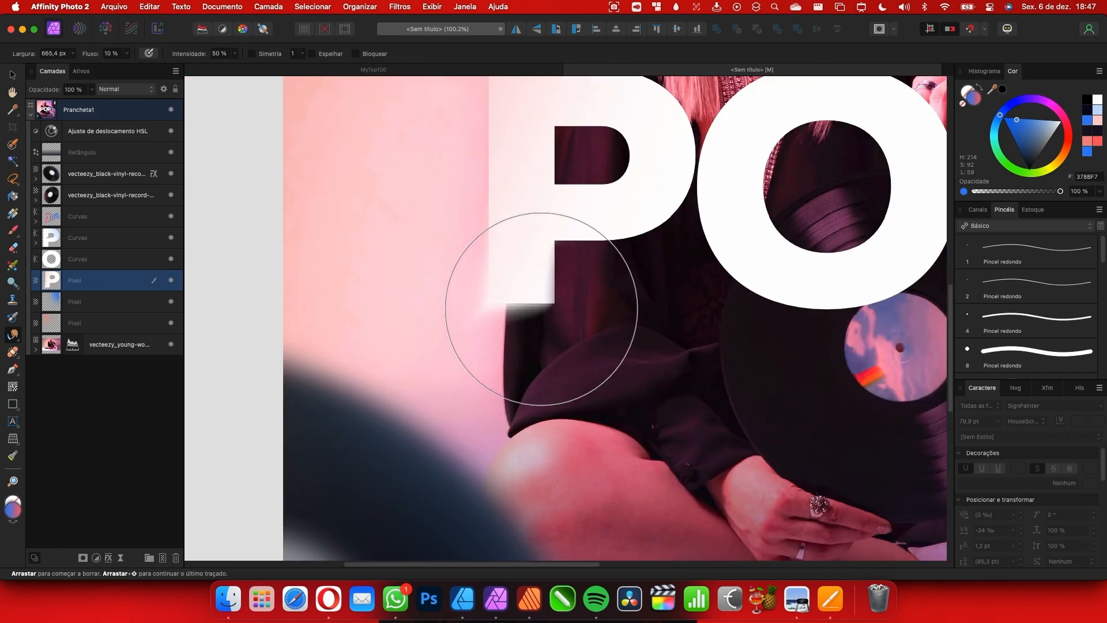
key(super+z)
key(super+z)
Smudge the lower end of the first P's stem with a brush about 664 px wide, leaving a soft blurred edge
drag(470, 328, 438, 328)
drag(501, 315, 486, 326)
scroll(648, 347, down, 3)
key(super+z)
mouse_move(617, 353)
mouse_down()
mouse_move(527, 331)
mouse_move(517, 341)
mouse_up()
key(space)
drag(702, 325, 461, 413)
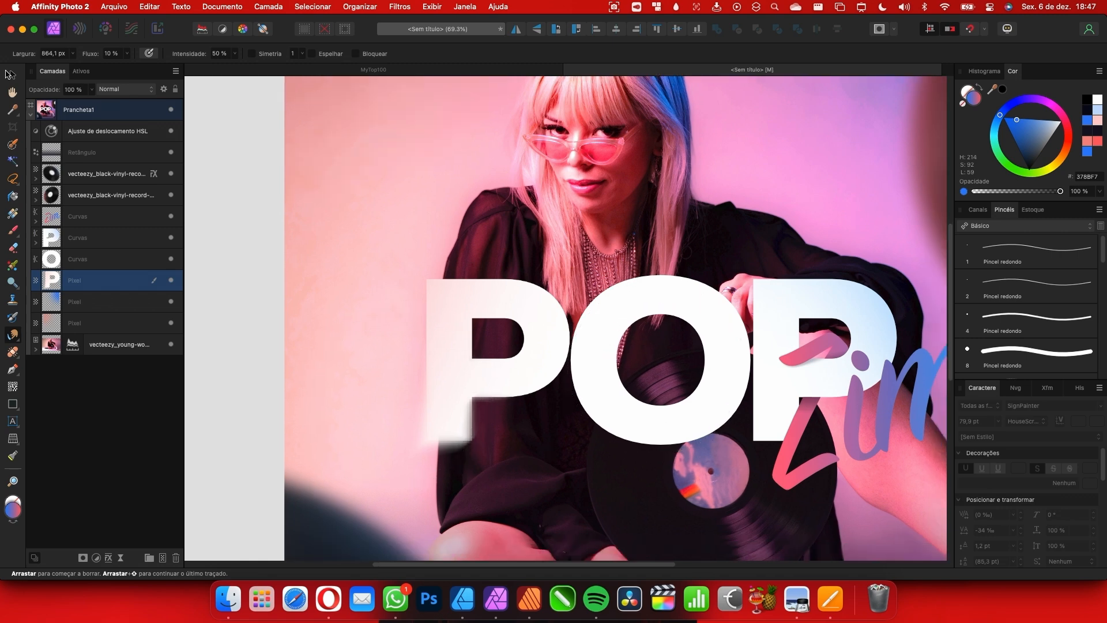
Select the letter O and smudge its lower-left curve with a brush about 488 px wide
click(8, 73)
click(686, 303)
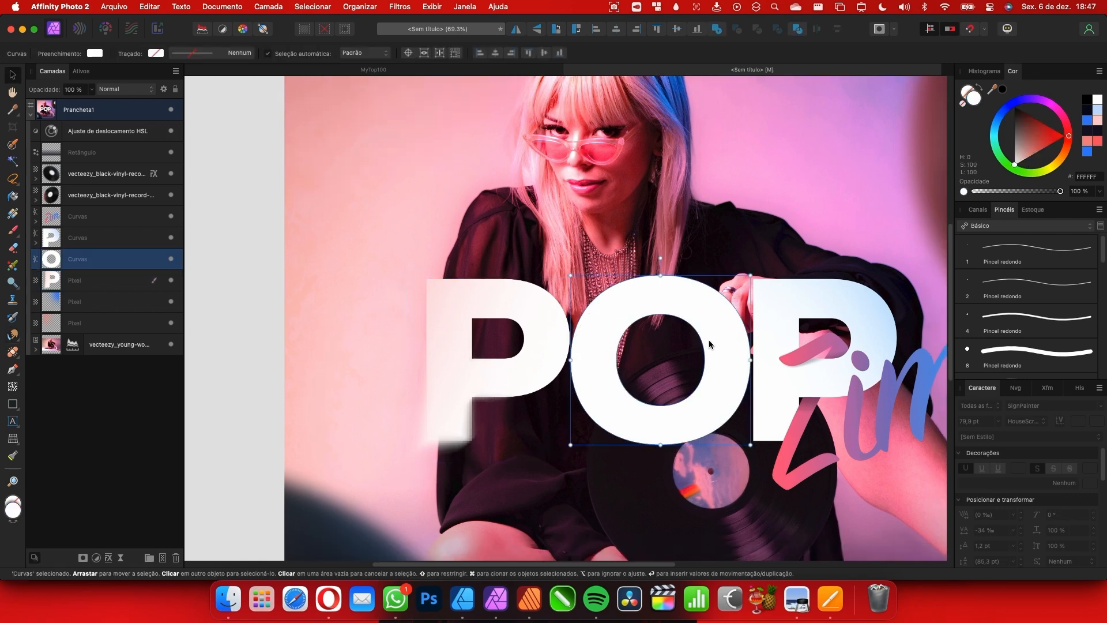
scroll(662, 306, right, 2)
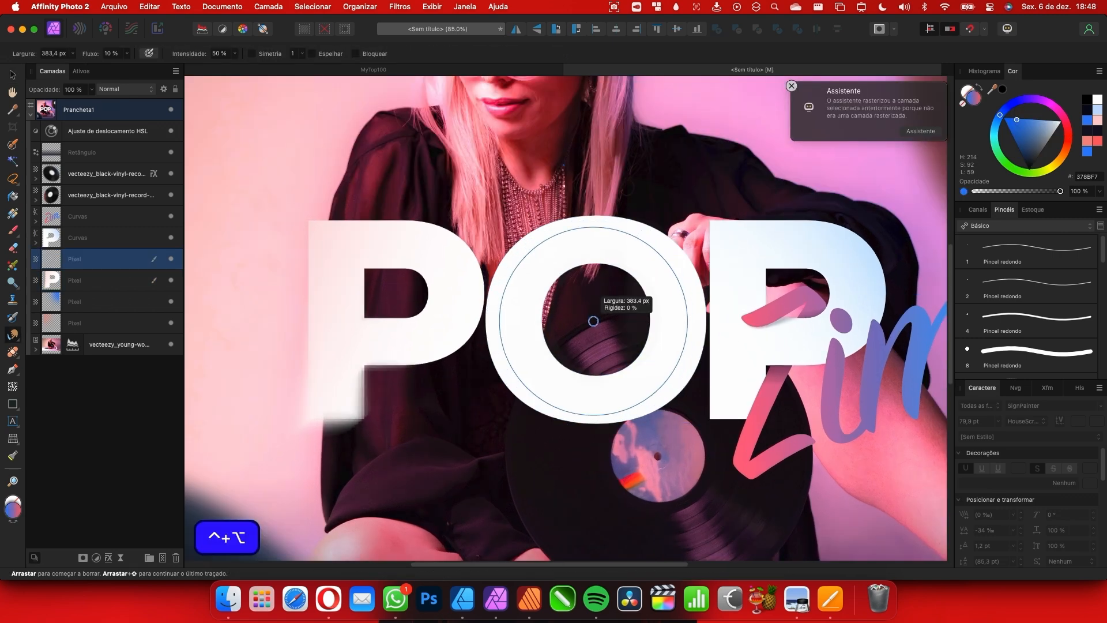
drag(593, 321, 544, 371)
scroll(539, 369, down, 3)
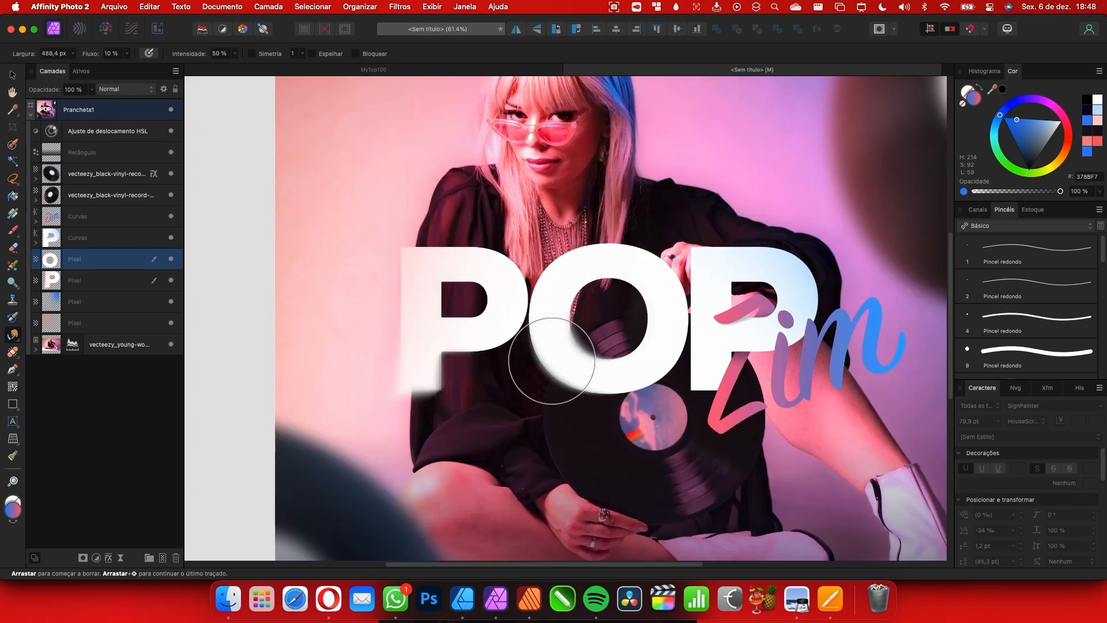
scroll(573, 332, right, 3)
scroll(475, 370, left, 2)
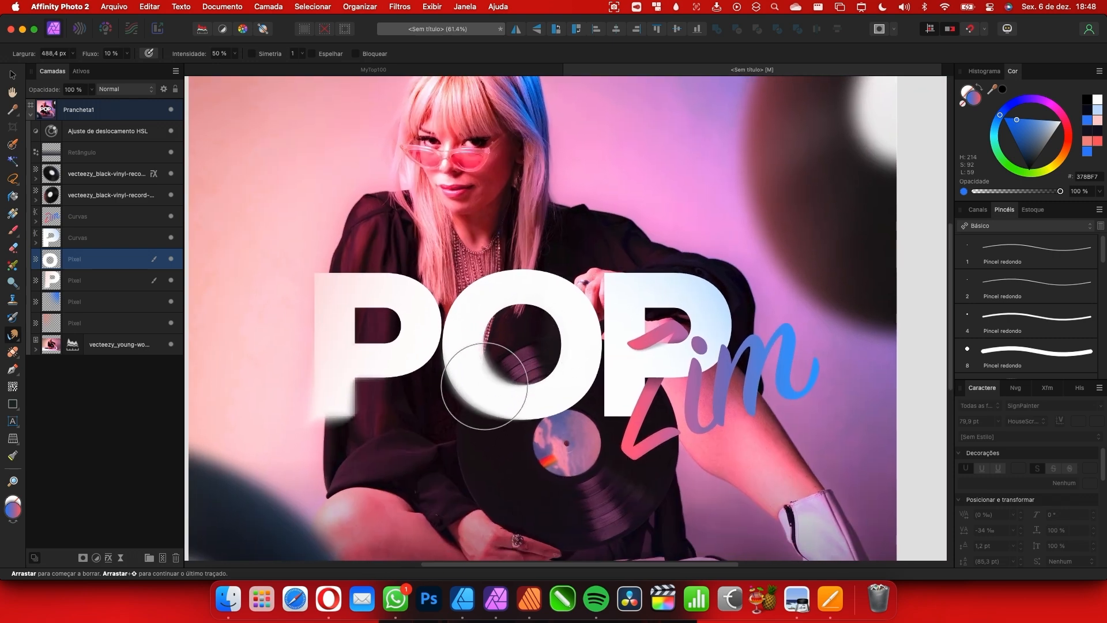
key(space)
drag(526, 382, 573, 370)
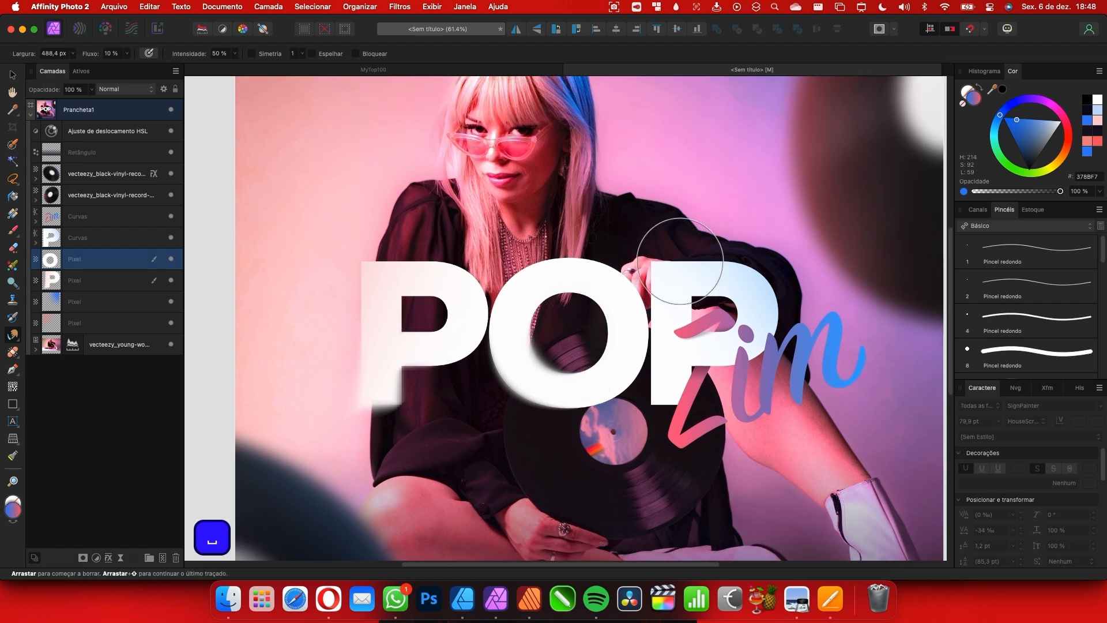
Select the second P of POP and smudge its upper-right curve with the brush about 488 px wide
click(12, 75)
scroll(637, 284, right, 1)
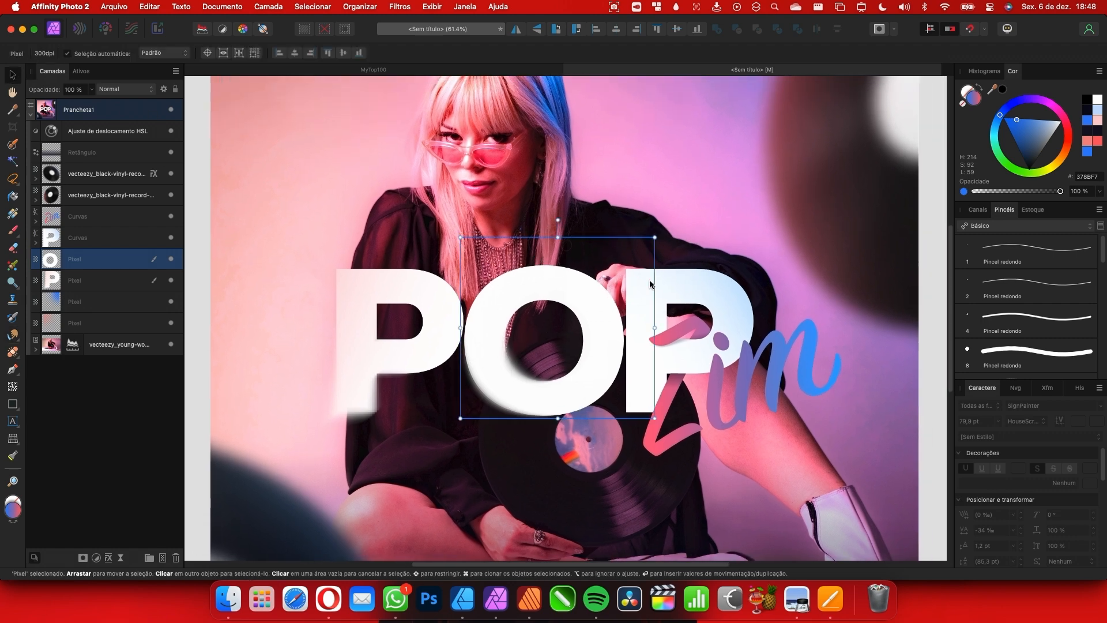
click(736, 292)
scroll(735, 293, up, 3)
scroll(678, 303, left, 1)
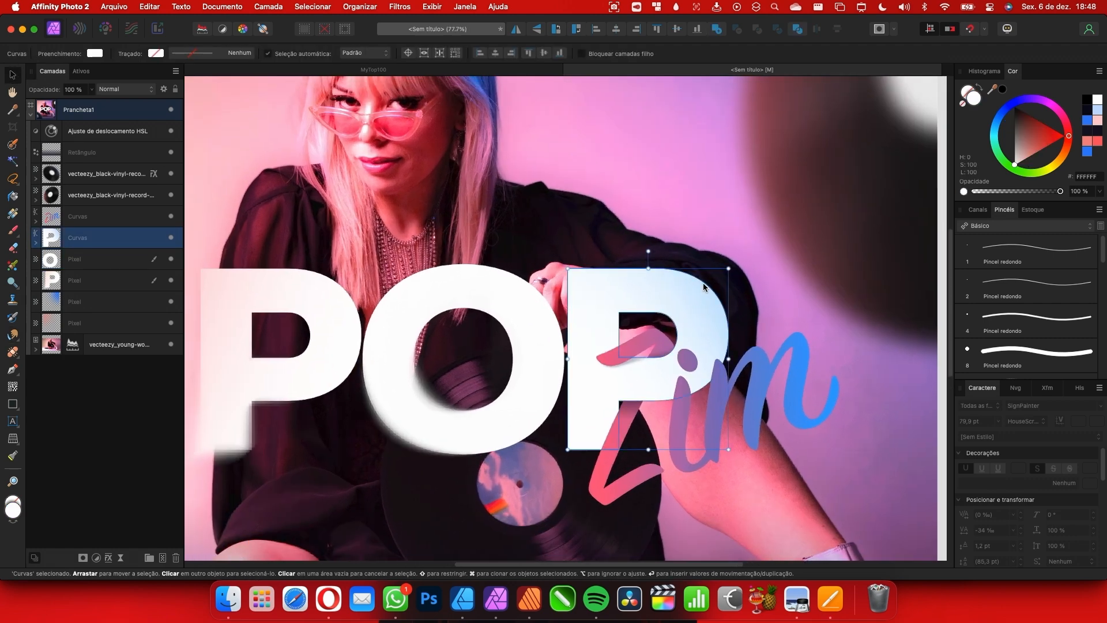
scroll(699, 286, up, 1)
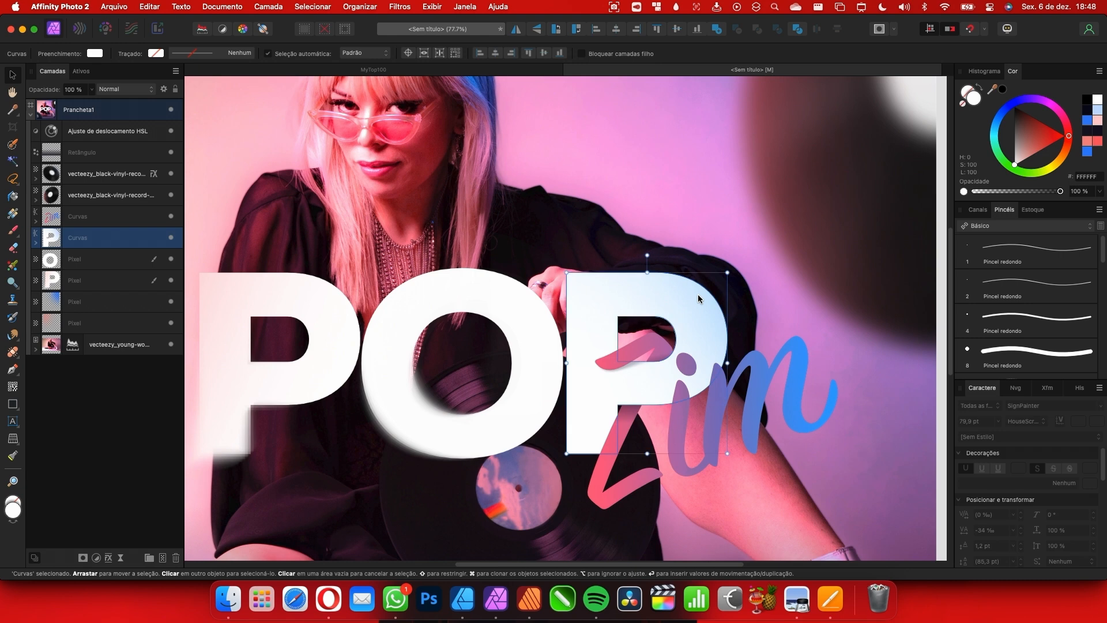
click(13, 335)
drag(730, 298, 705, 300)
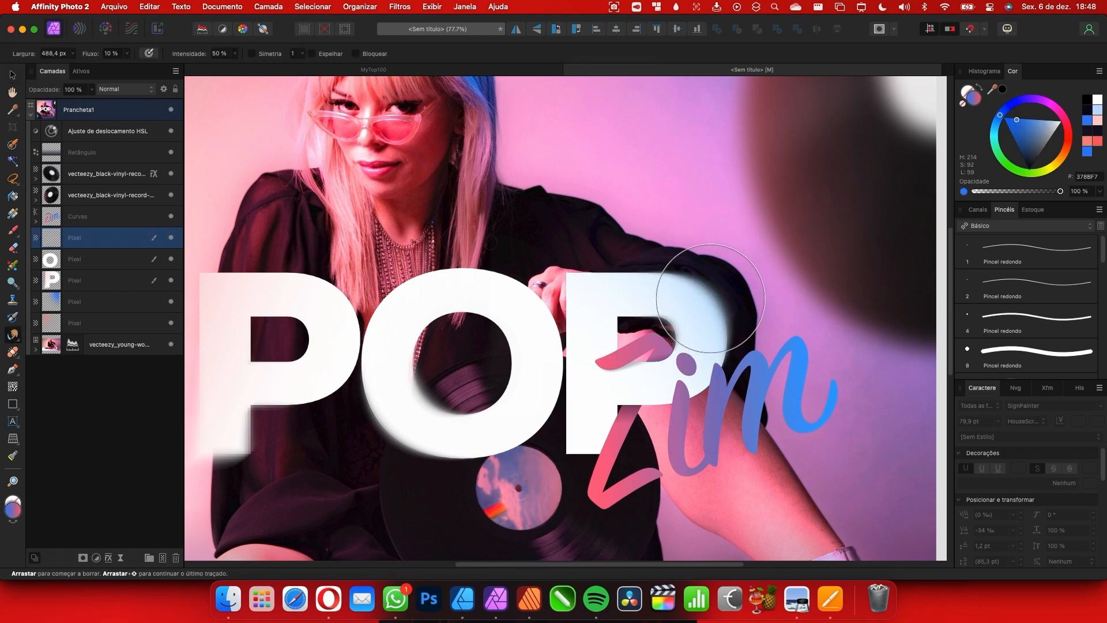
Duplicate the cover artboard and place the copy beside the original
scroll(700, 309, down, 5)
scroll(697, 327, up, 2)
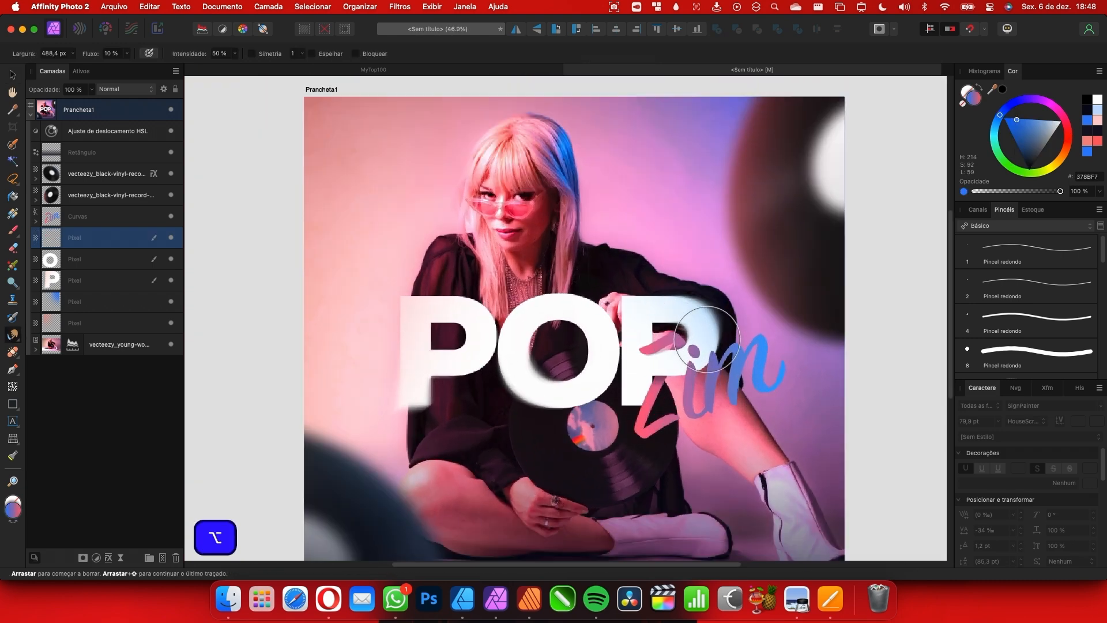
scroll(591, 294, right, 1)
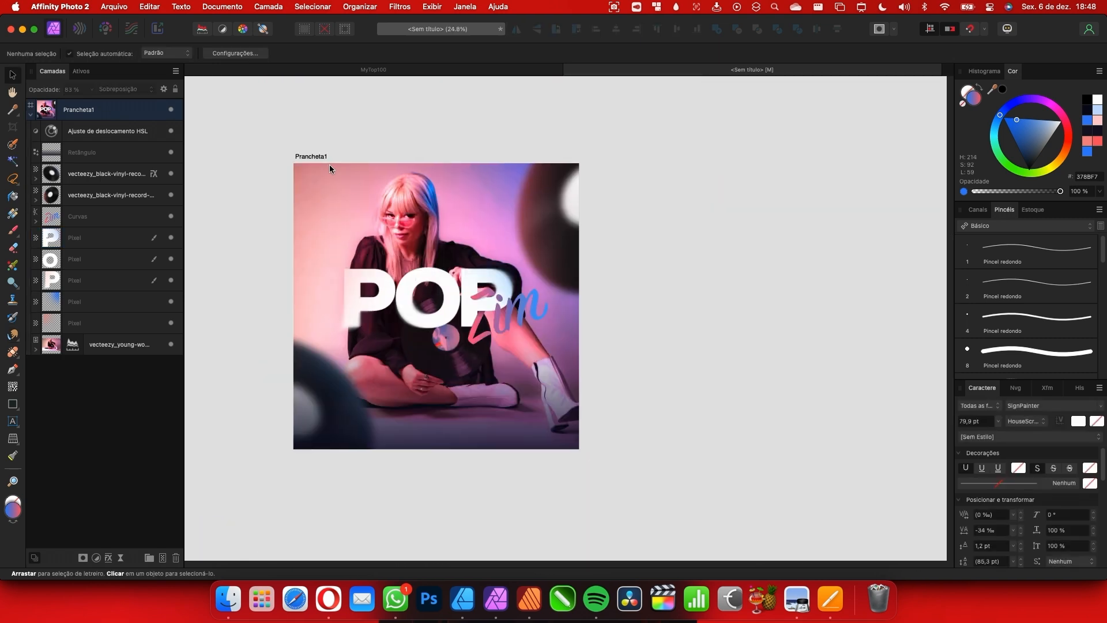
click(305, 156)
drag(305, 156, 600, 174)
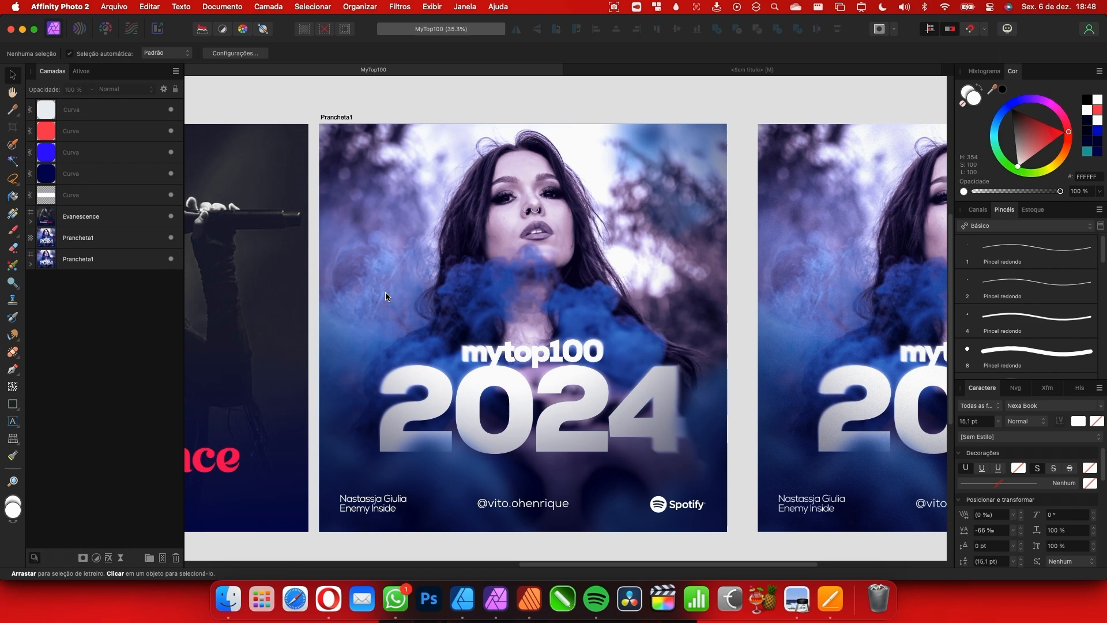
Copy the social media handle text from the MyTop100 document and place it centred near the bottom of the duplicated cover
scroll(547, 260, left, 1)
drag(453, 527, 601, 398)
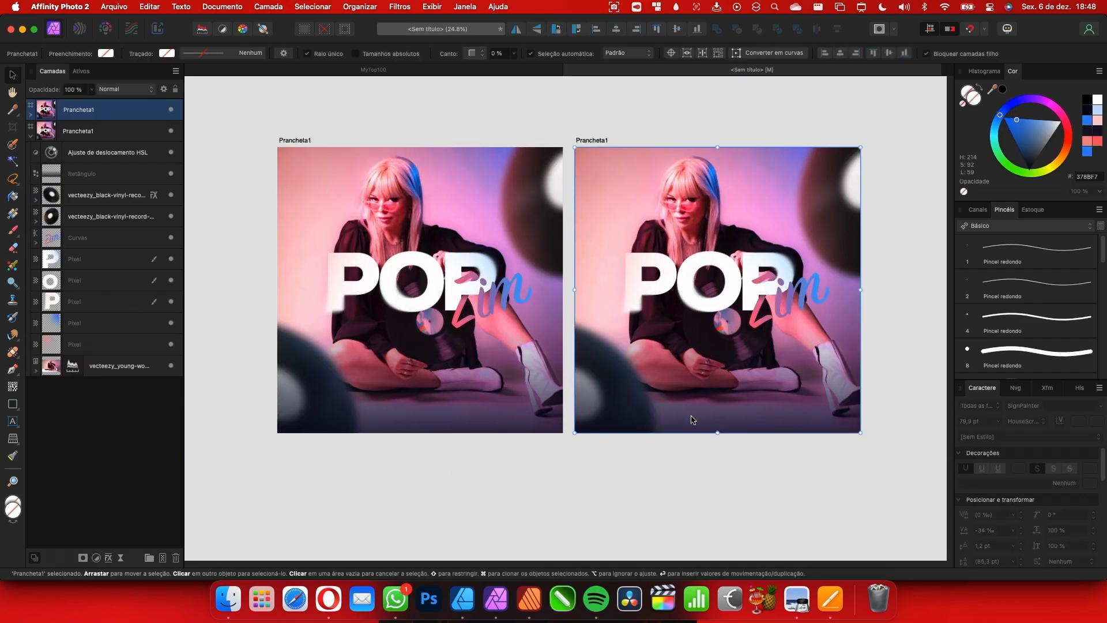
scroll(673, 346, up, 2)
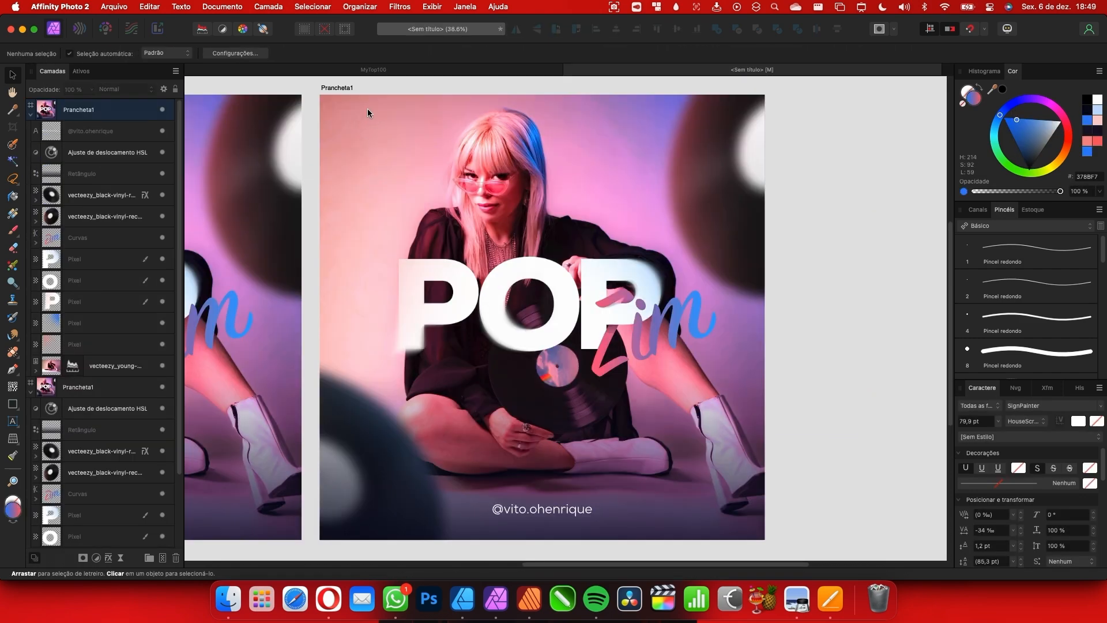
Rasterise the duplicated artboard that carries the handle text into a single pixel layer
click(345, 87)
right_click(111, 113)
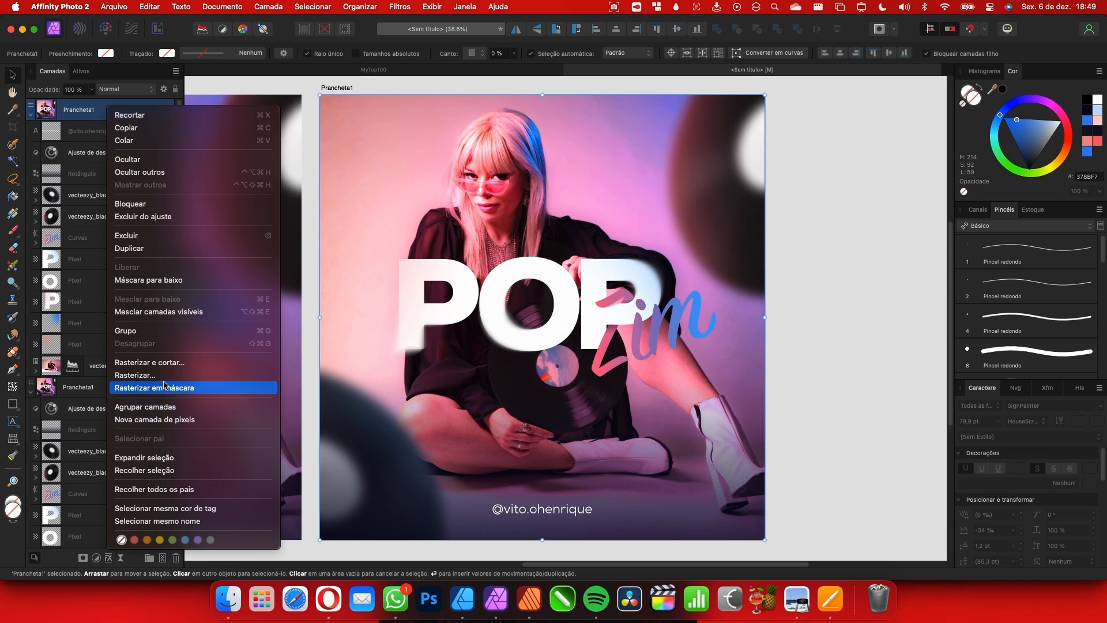
click(136, 375)
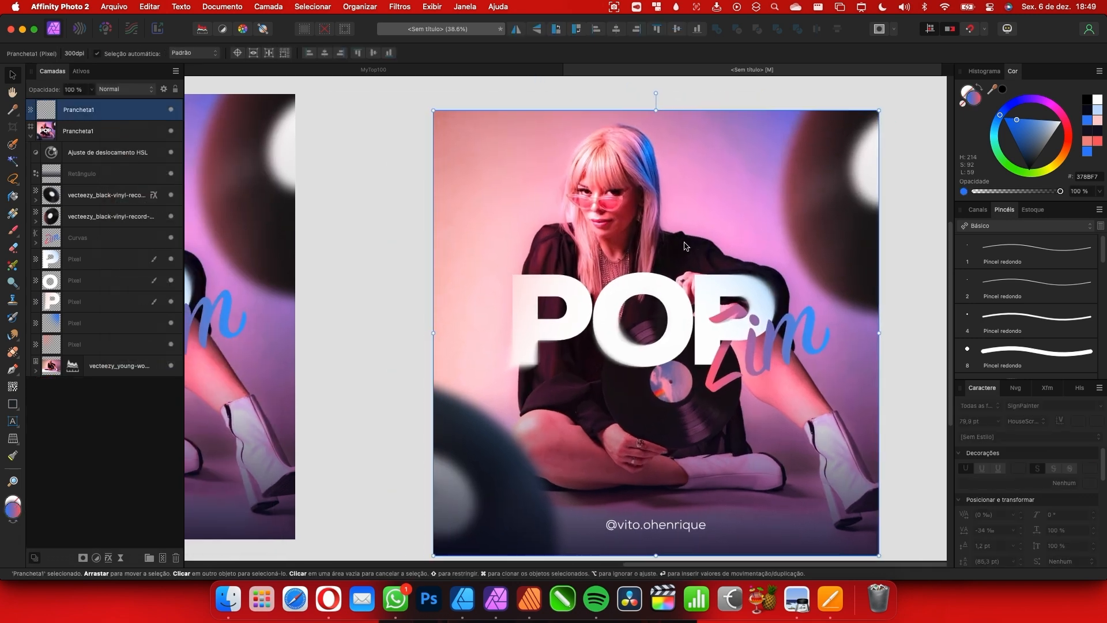
Try moving the rasterised cover sideways and undo the moves
key(super+z)
scroll(628, 330, right, 5)
scroll(628, 330, down, 3)
drag(461, 208, 693, 208)
key(super+z)
scroll(595, 265, left, 3)
scroll(595, 264, up, 3)
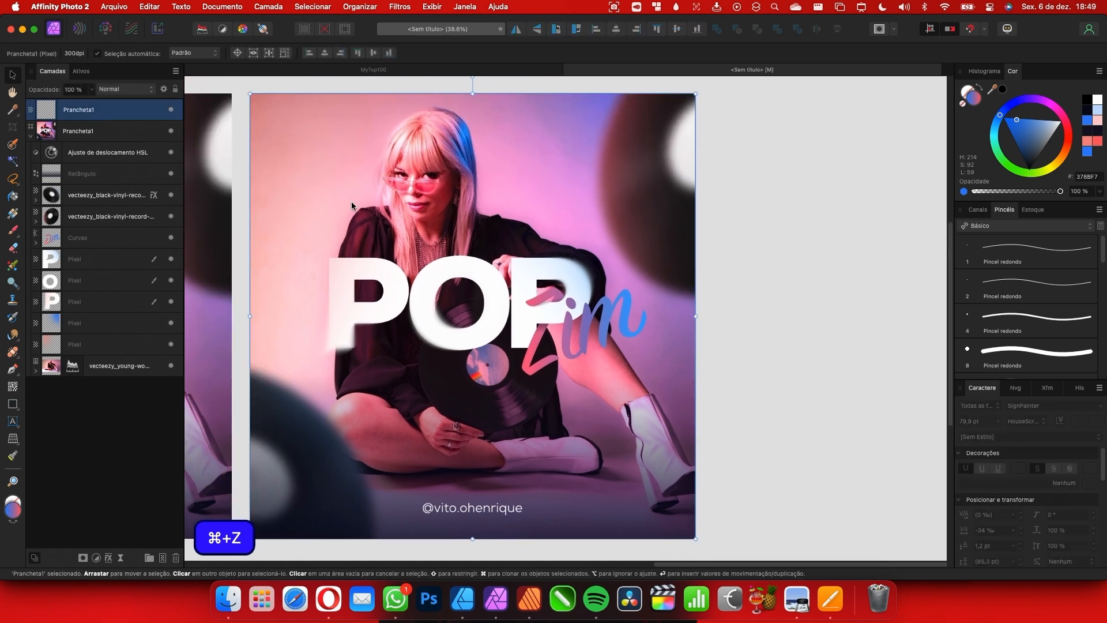
Bring the rasterised cover into the Develop persona and enable noise reduction with luminance at 31%
click(109, 33)
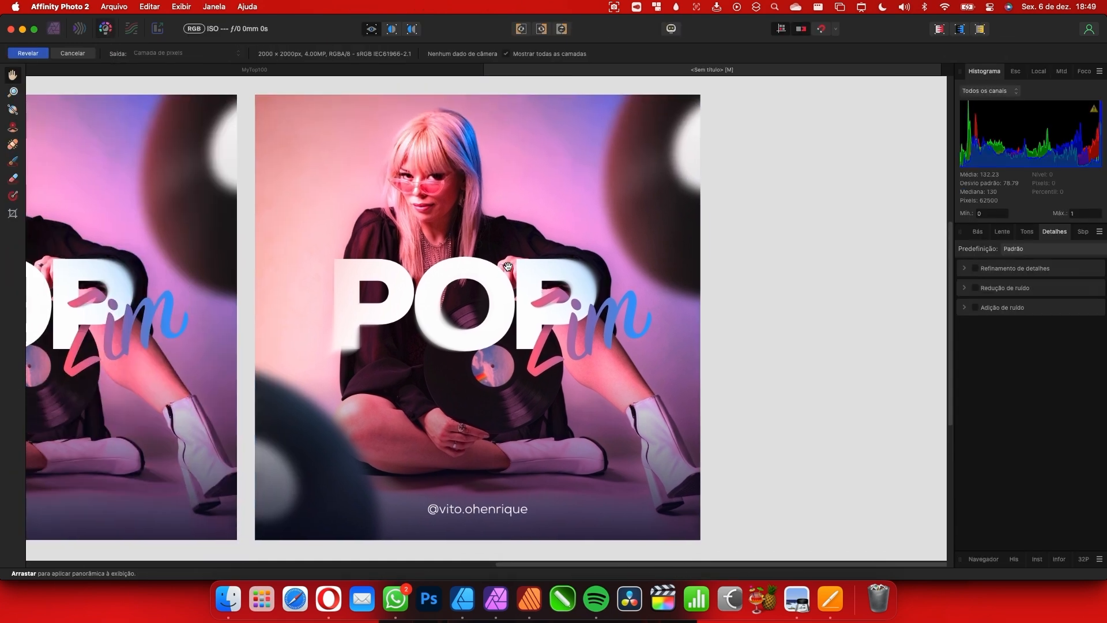
scroll(433, 191, up, 5)
scroll(433, 190, up, 4)
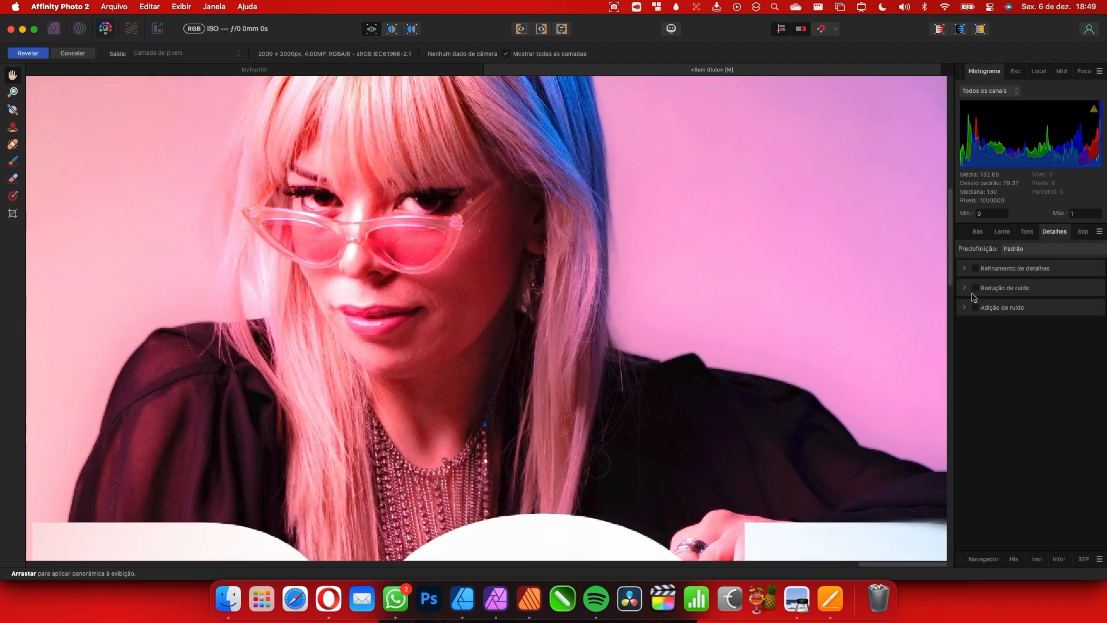
click(967, 291)
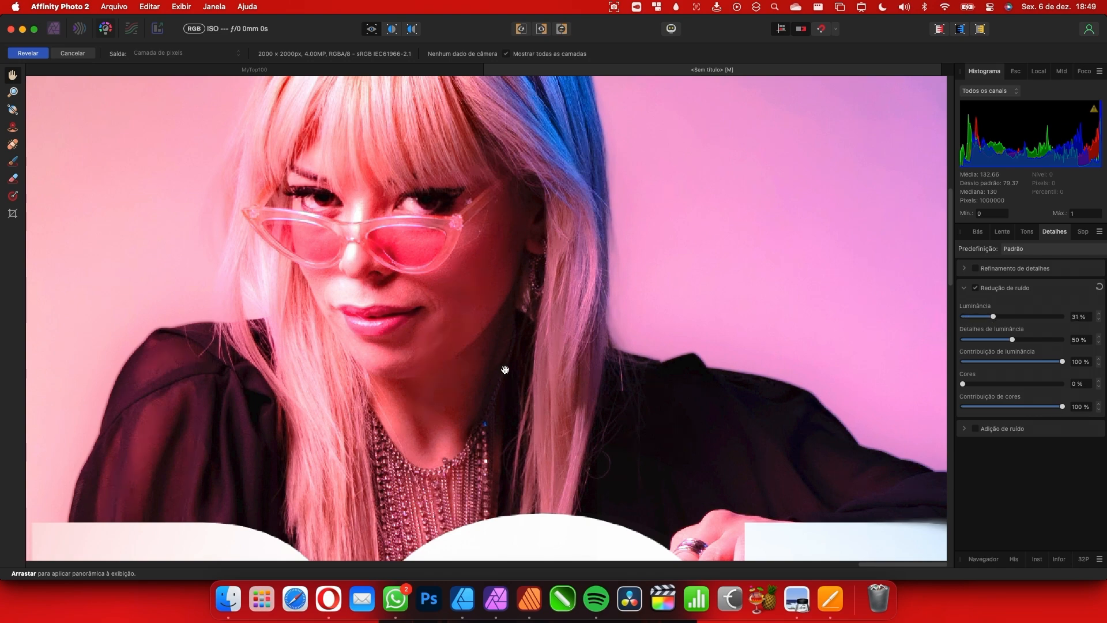
Examine the effect of the noise reduction on the woman's face, the POP Zim lettering, the boots and the lower edge
scroll(526, 180, down, 6)
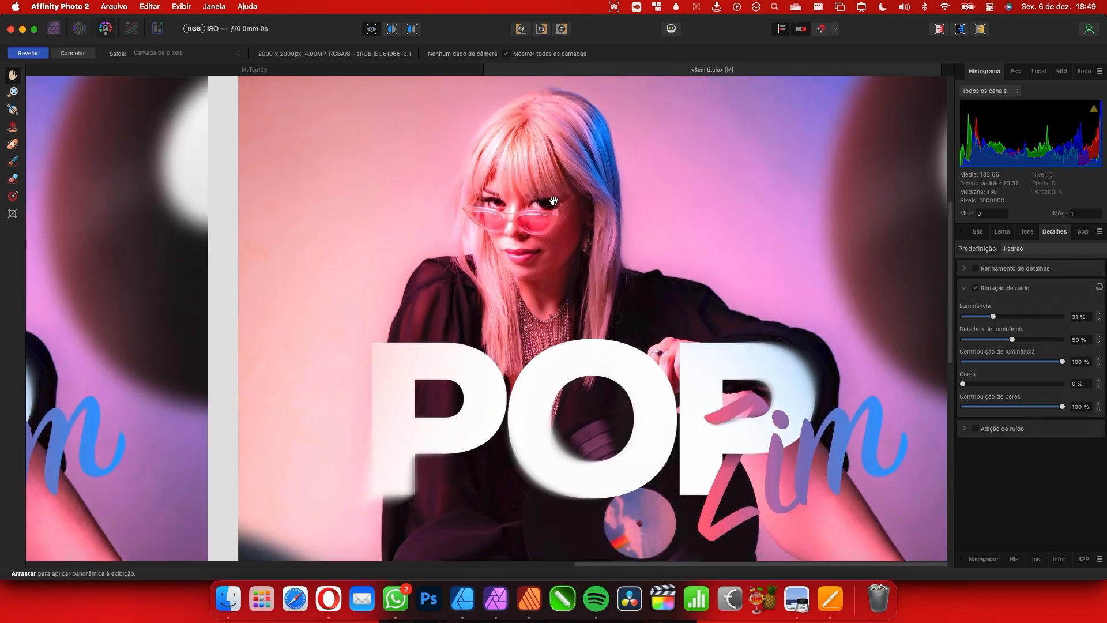
drag(552, 199, 542, 237)
scroll(536, 230, up, 5)
scroll(531, 230, down, 5)
drag(560, 291, 575, 91)
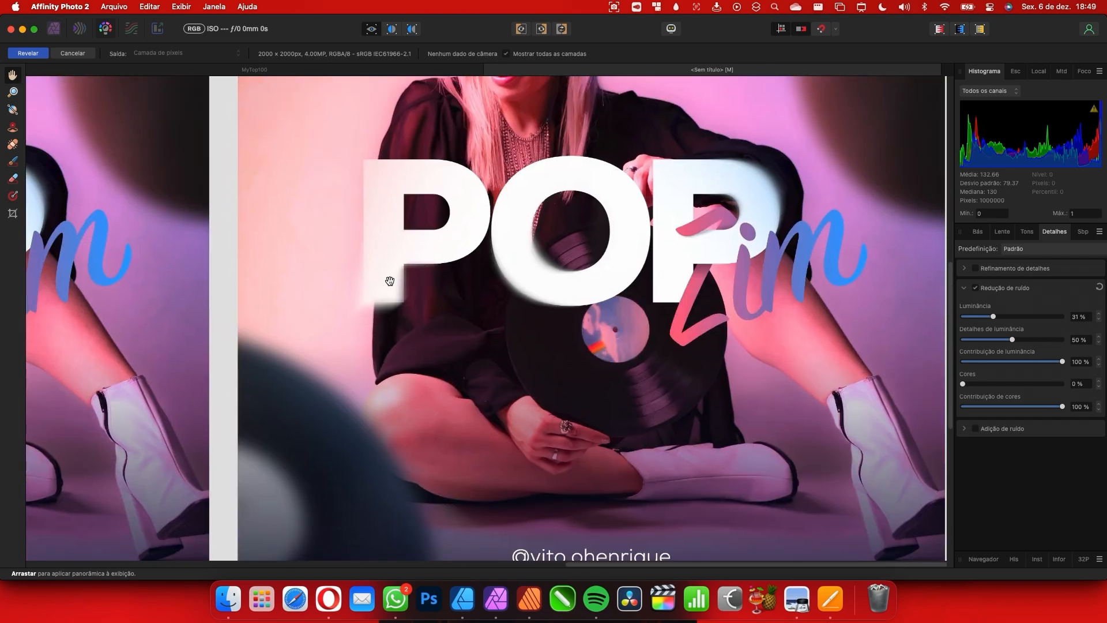
scroll(729, 211, right, 6)
scroll(729, 211, down, 3)
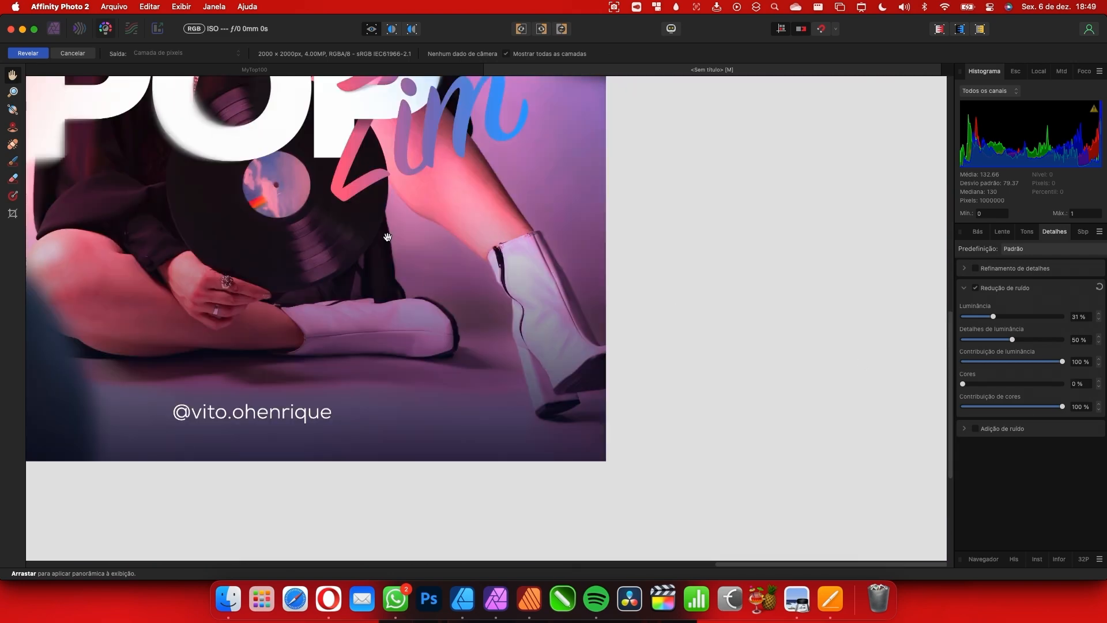
scroll(387, 254, down, 5)
scroll(462, 225, up, 4)
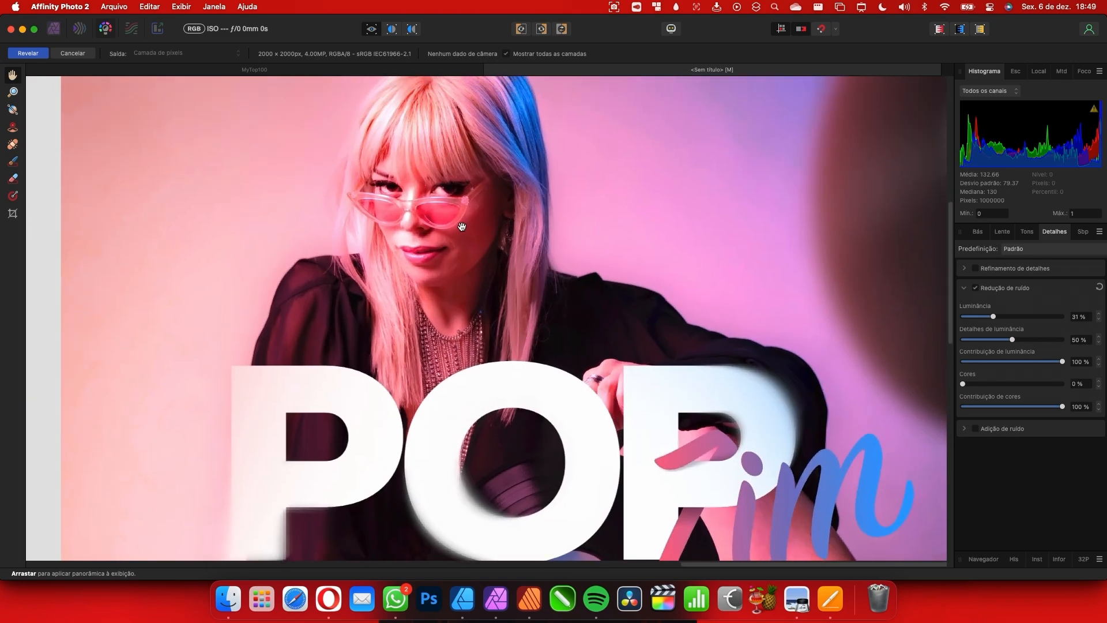
scroll(438, 199, right, 3)
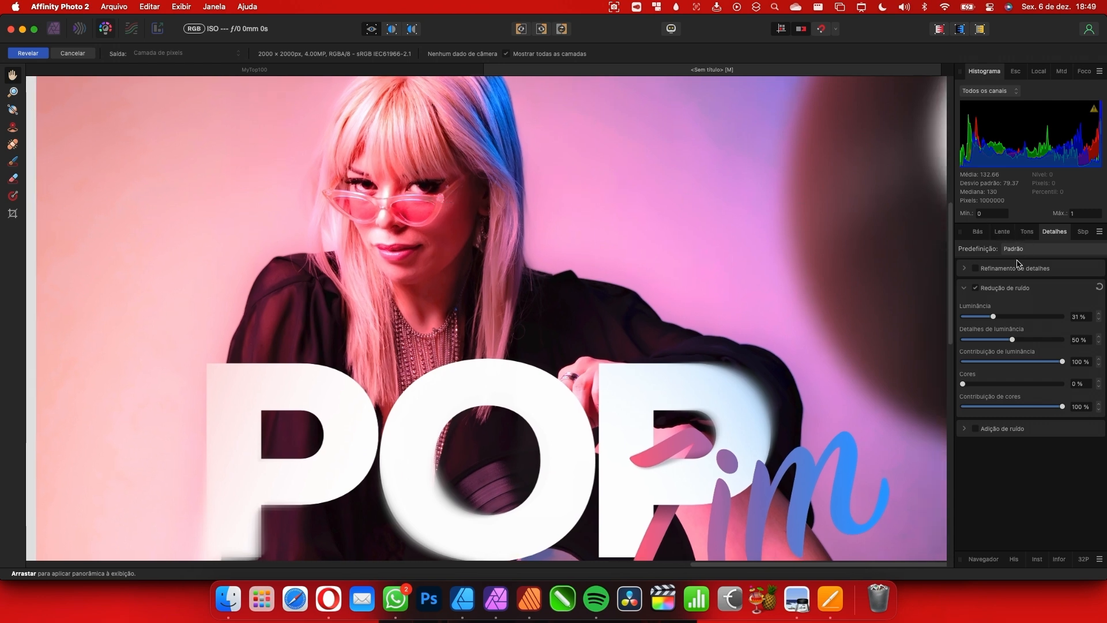
scroll(565, 375, down, 3)
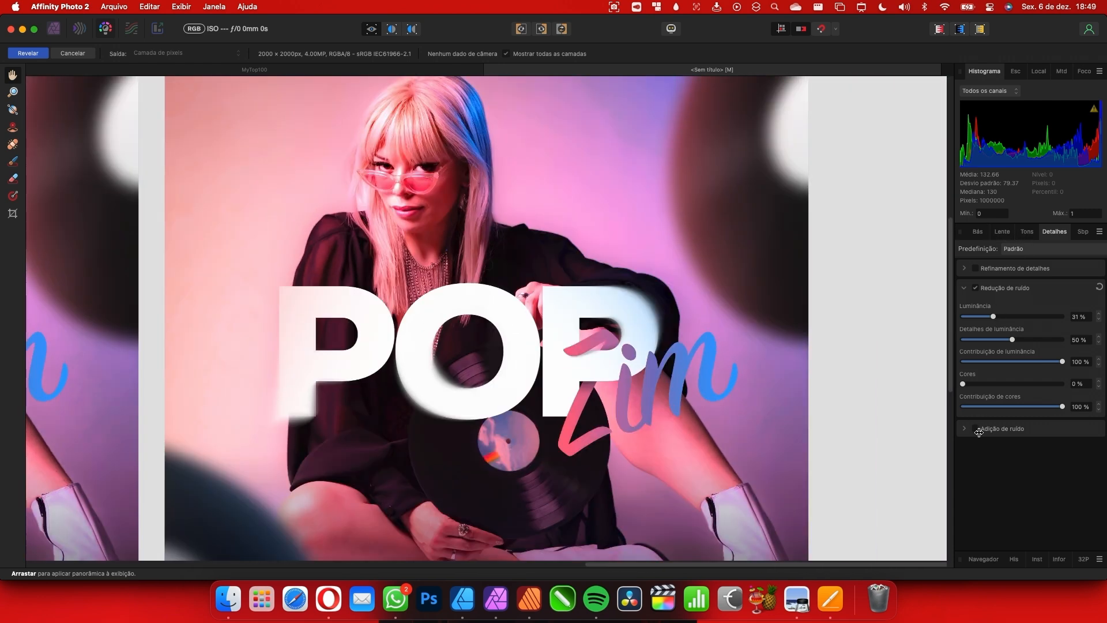
Adjust the basic development settings: exposure to 0.158, contrast to -5% and vibrance to 4%
click(978, 234)
scroll(741, 339, down, 5)
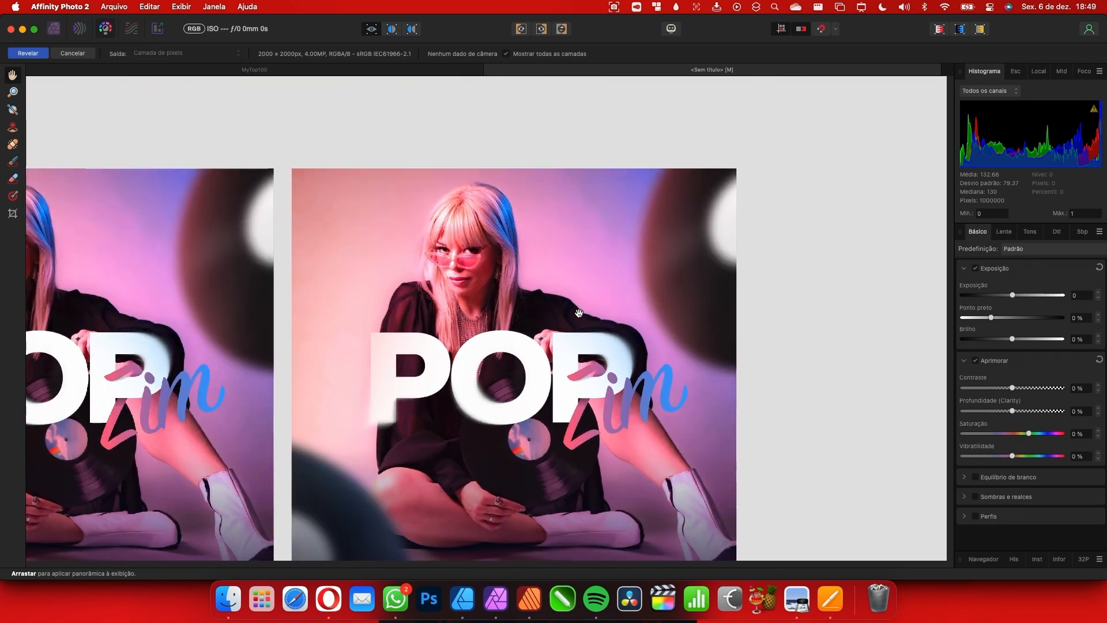
scroll(578, 313, down, 3)
drag(1014, 298, 1017, 298)
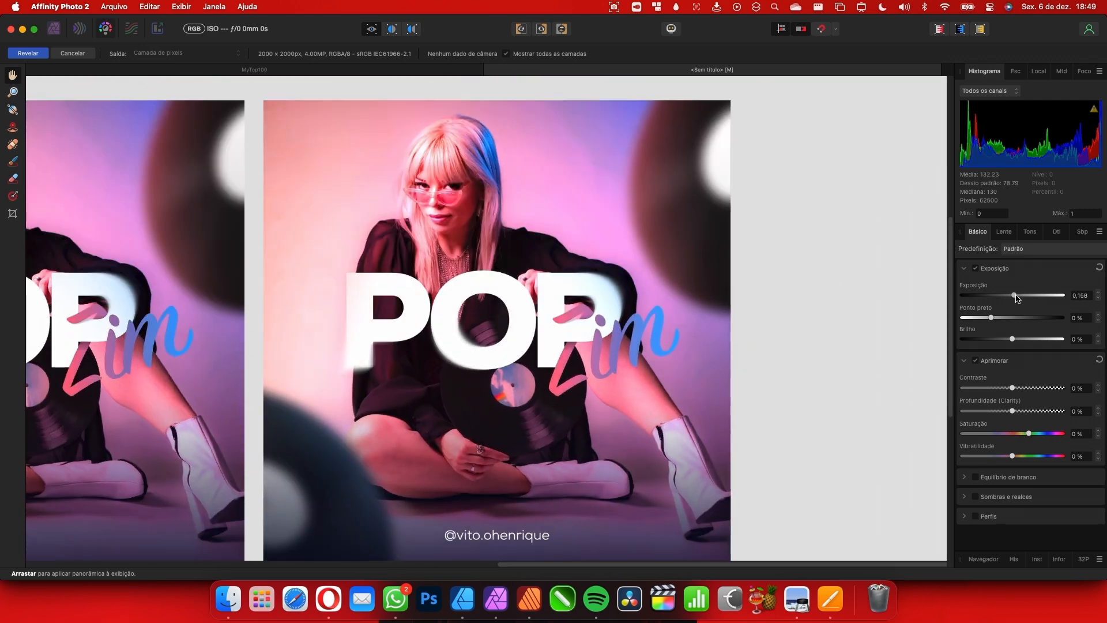
drag(1012, 388, 1006, 390)
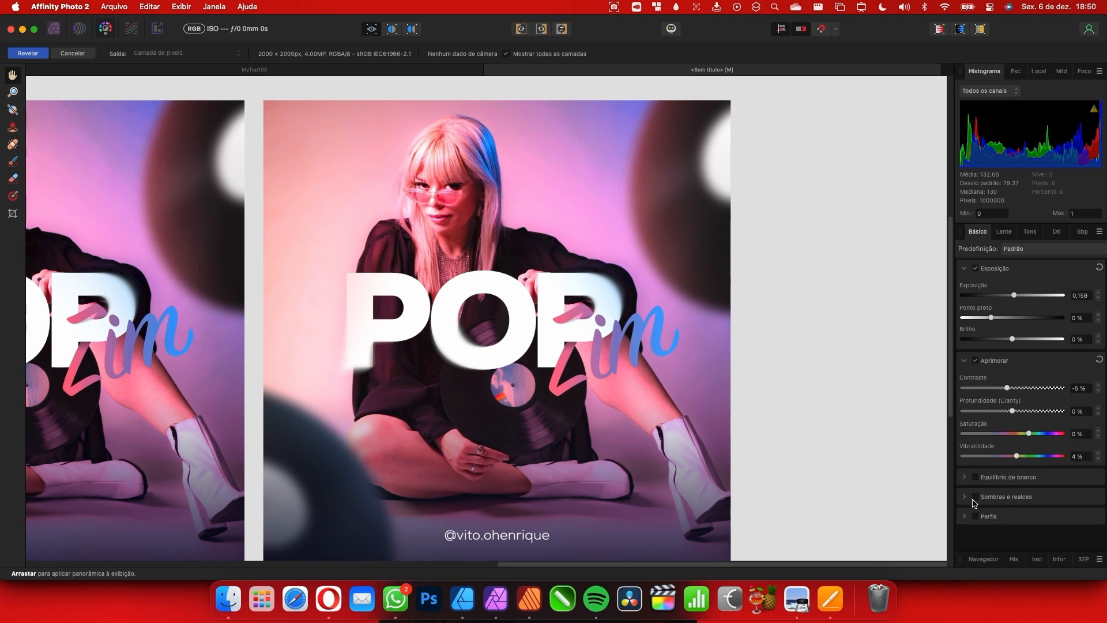
Try lens distortion correction at 6% and 13% on the cover and undo it
click(1005, 231)
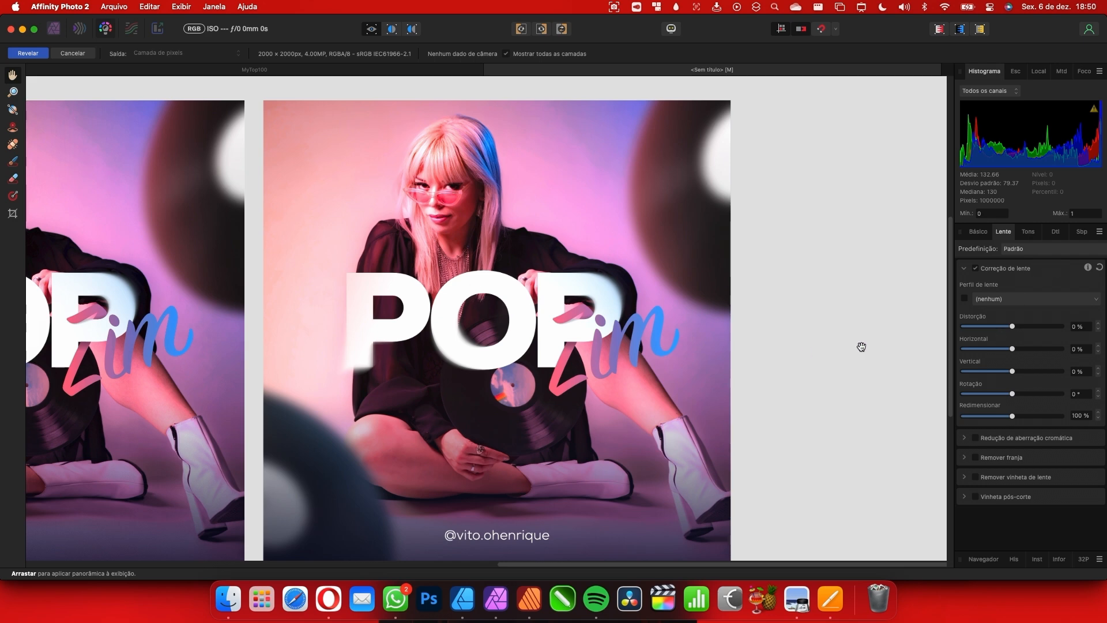
drag(1017, 327, 1016, 327)
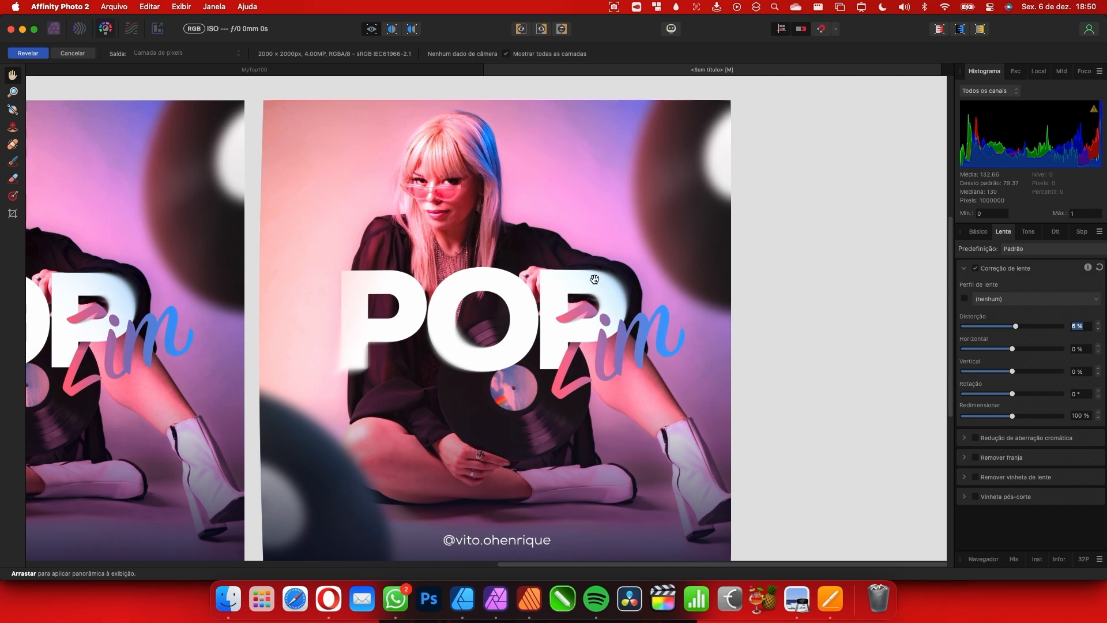
drag(1017, 327, 1019, 327)
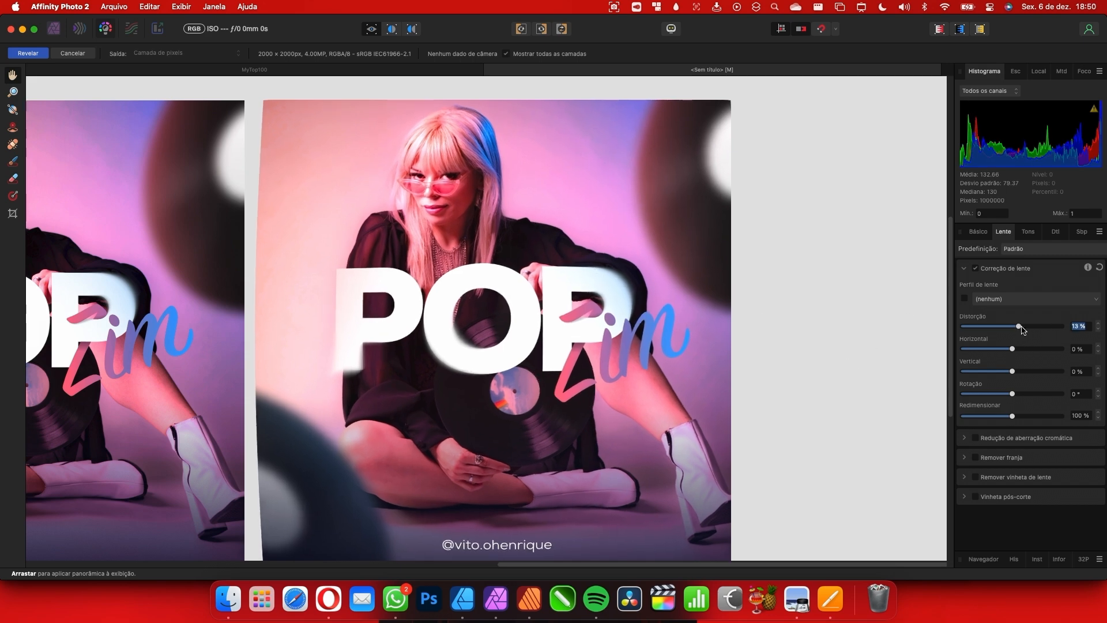
key(super+z)
key(super+z)
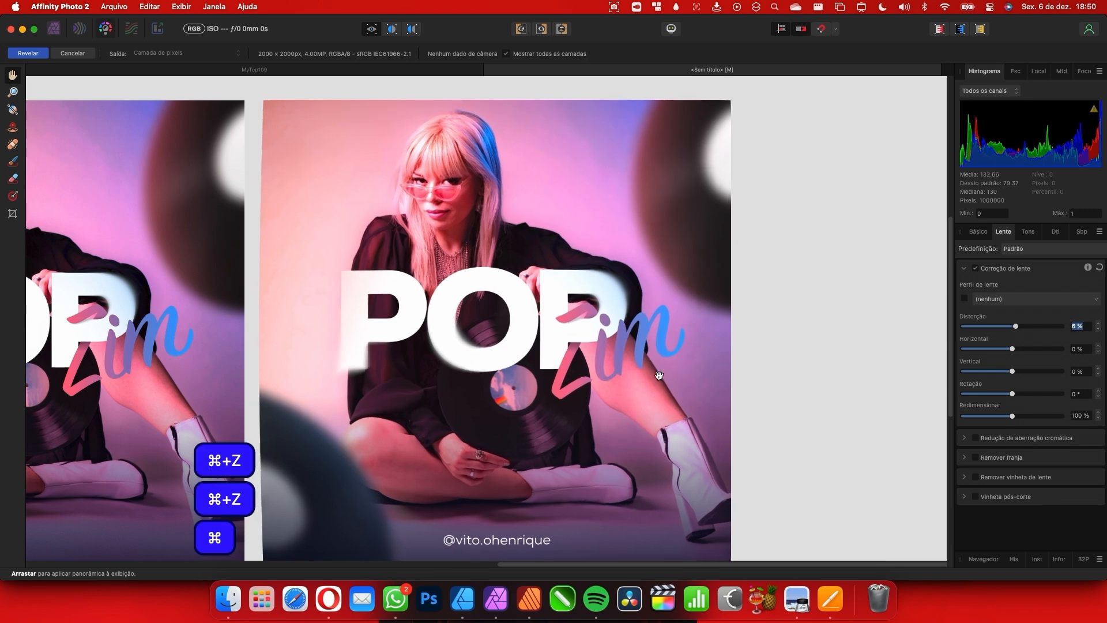
key(super+z)
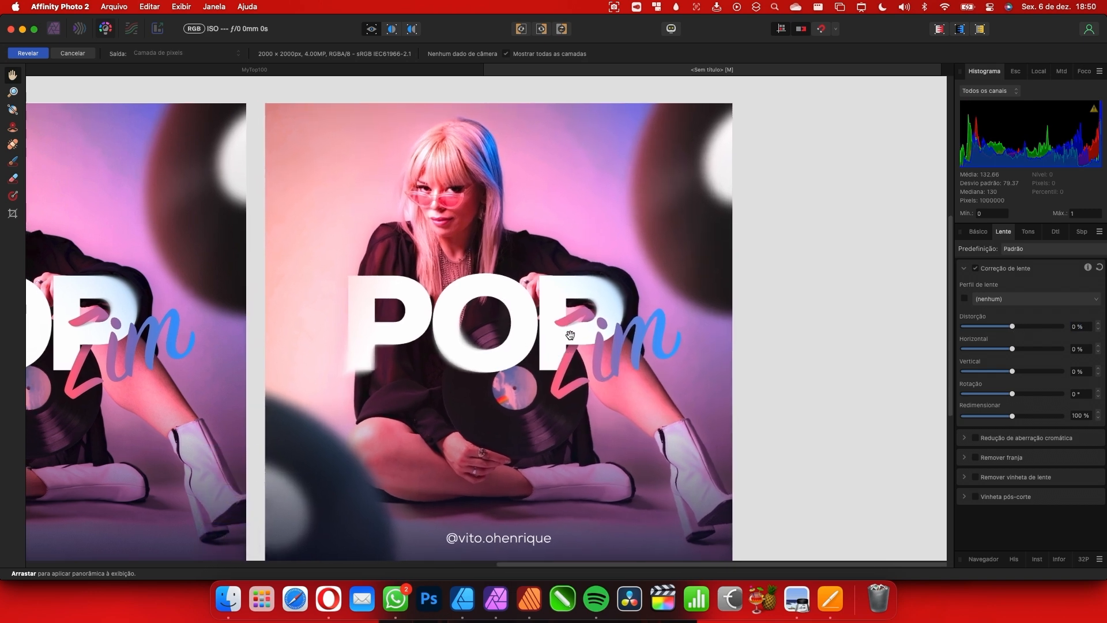
scroll(613, 342, down, 2)
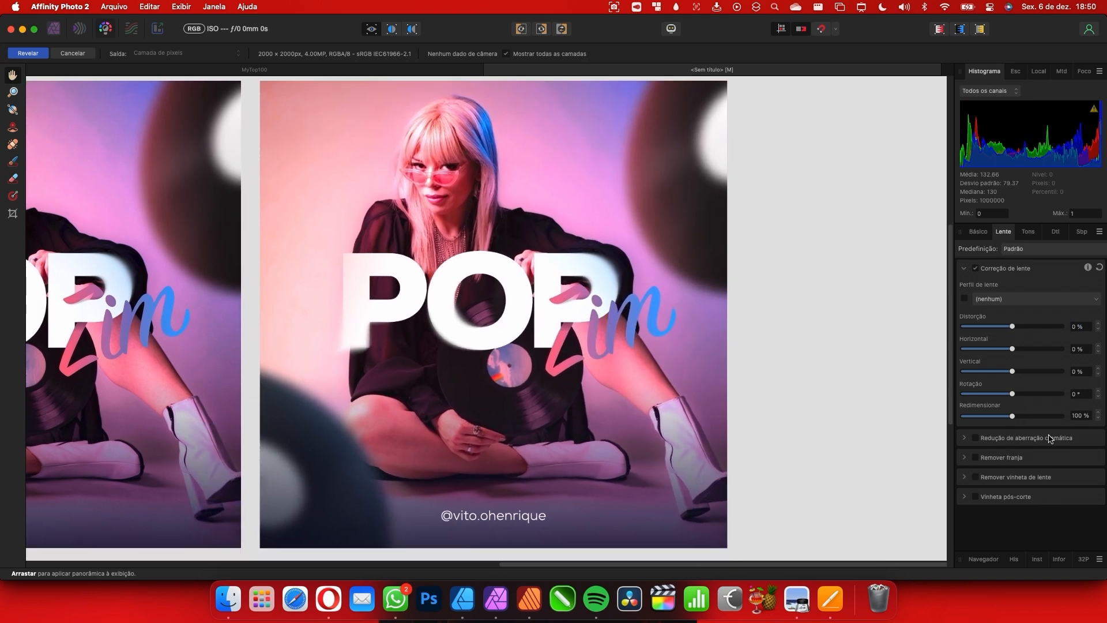
scroll(531, 155, up, 1)
alt+scroll(548, 230, up, 6)
alt+scroll(565, 272, down, 6)
scroll(709, 340, down, 2)
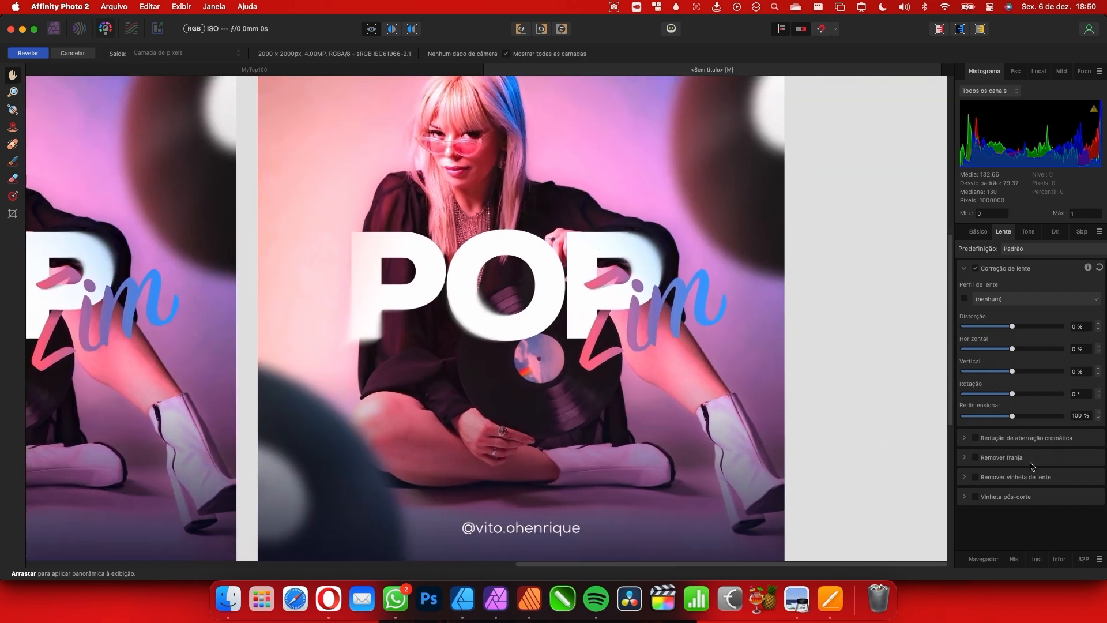
scroll(691, 413, down, 1)
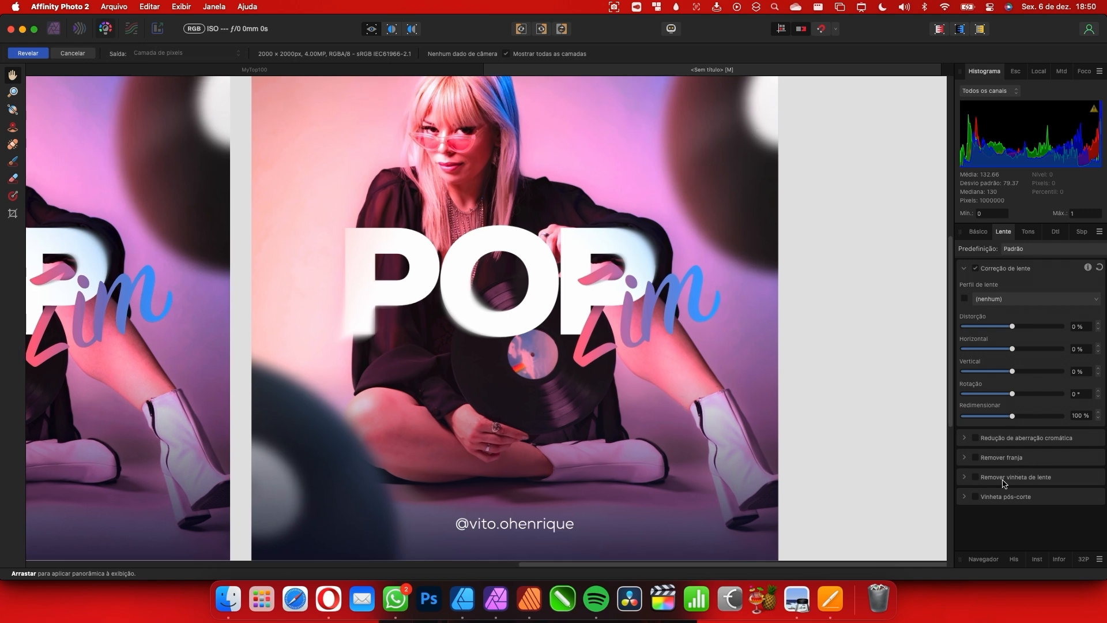
Enable the tone curves and shape the master curve into a gentle S with slightly raised highlights and slightly lowered shadows
click(1027, 233)
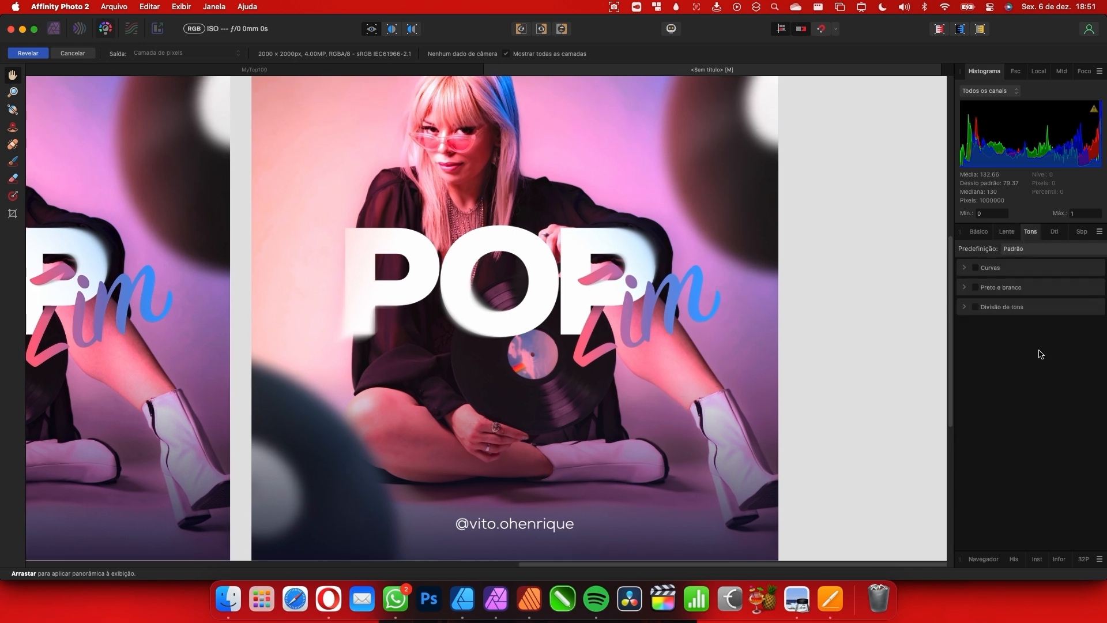
click(983, 268)
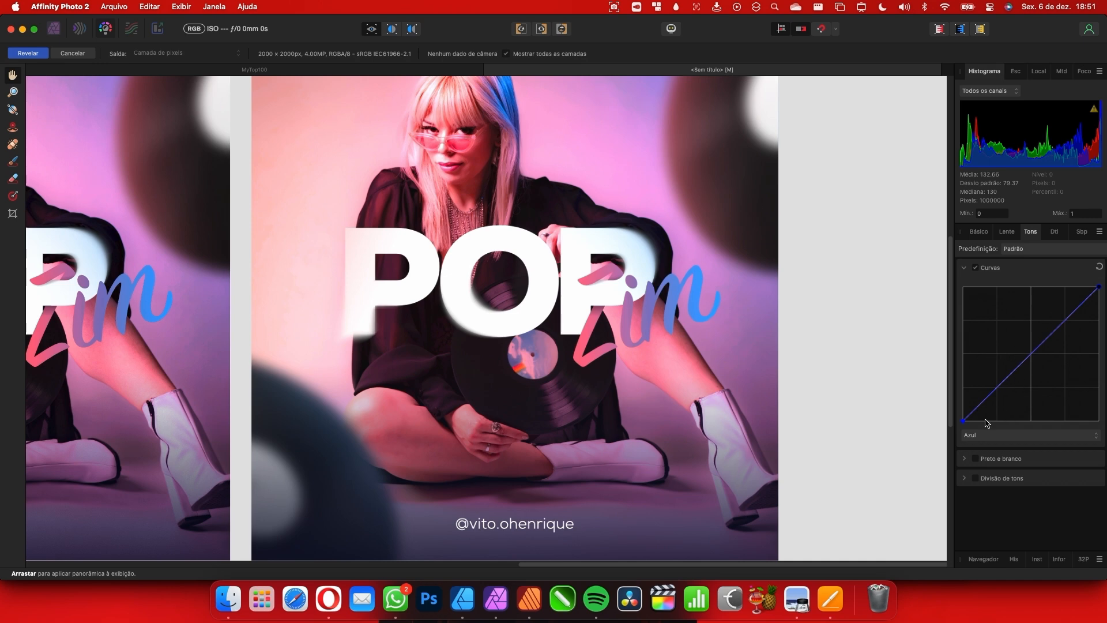
click(1000, 434)
click(1009, 396)
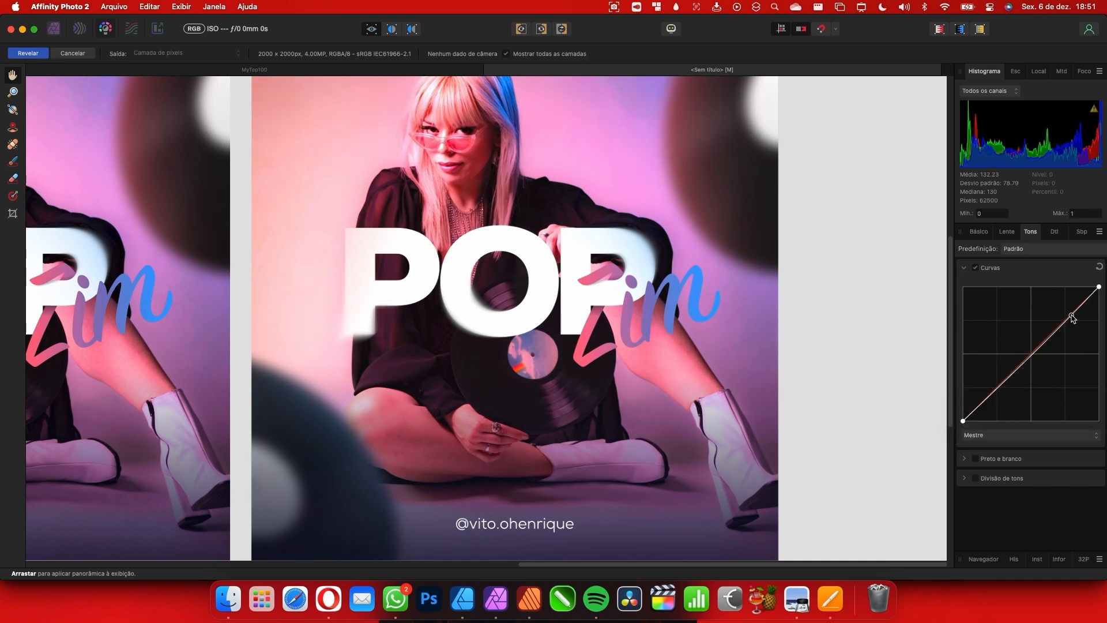
click(997, 392)
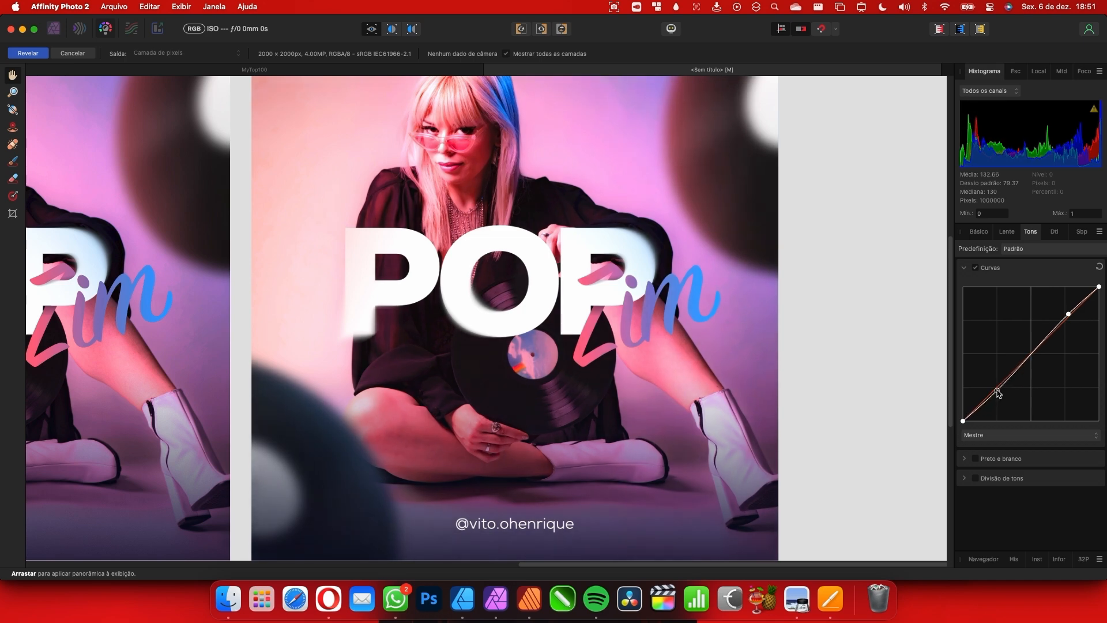
drag(996, 391, 996, 390)
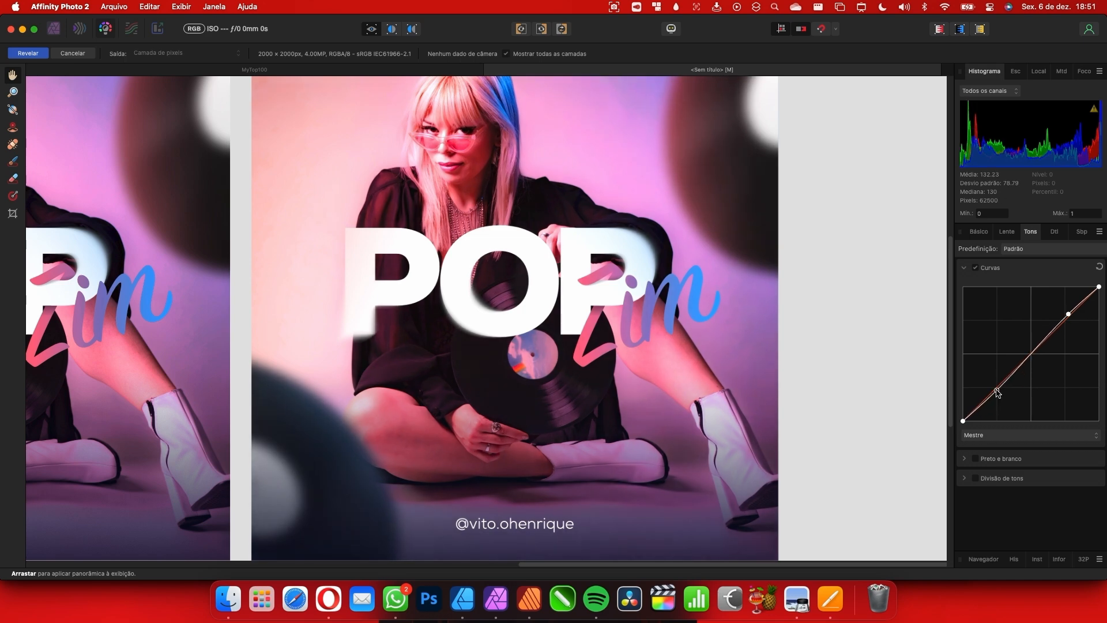
click(1068, 315)
Pull the upper part of the green channel's curve slightly down to tint the cover towards magenta
click(1004, 434)
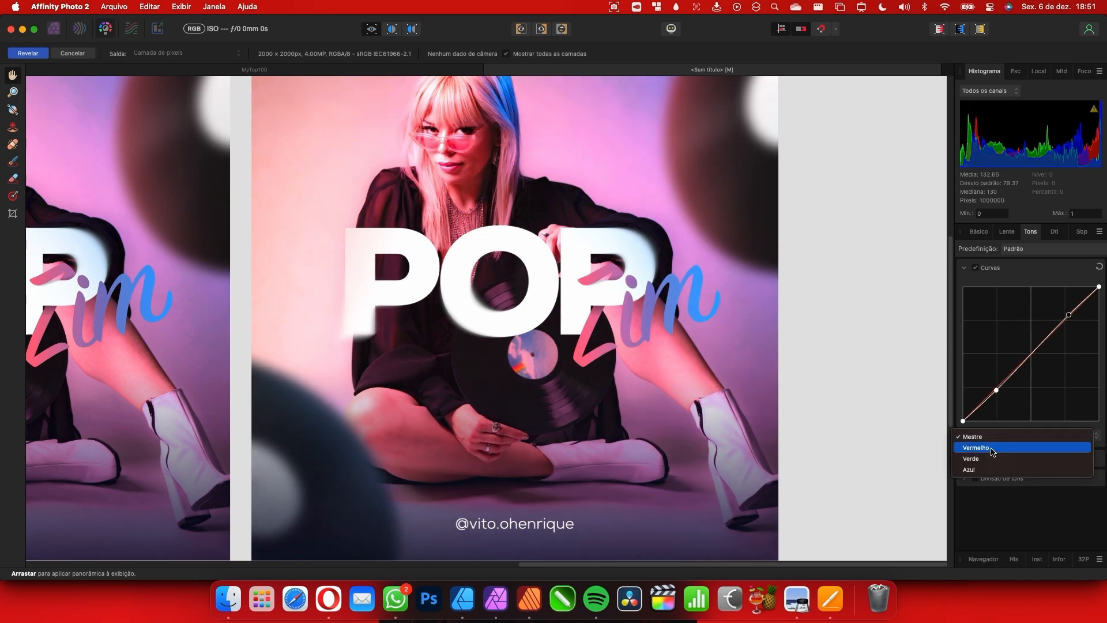
click(993, 459)
drag(1072, 318, 1075, 323)
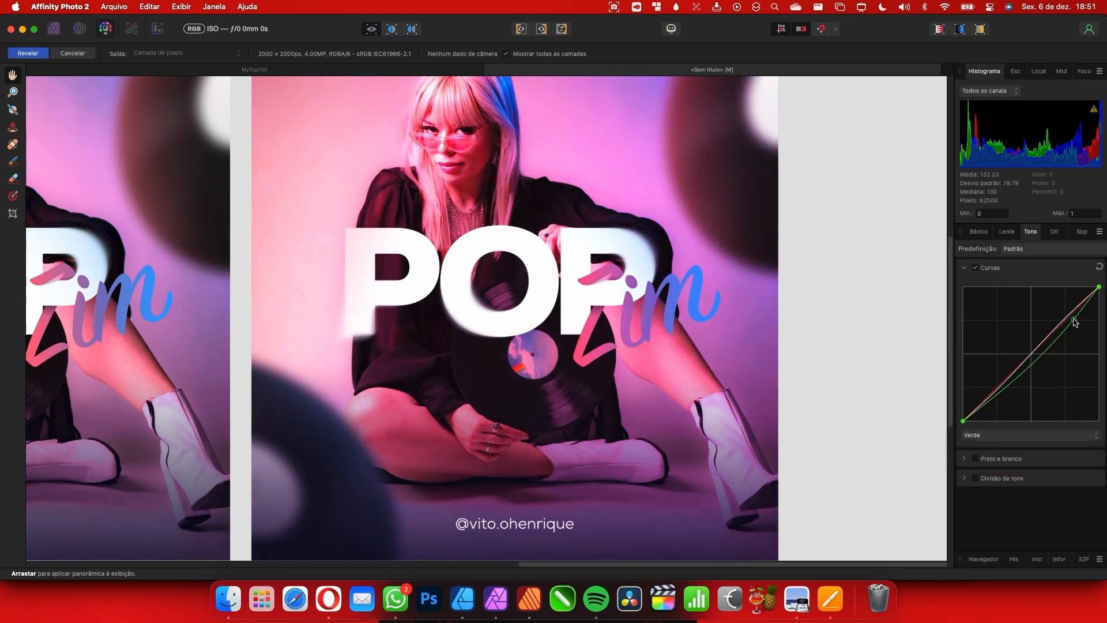
Pull the upper part of the red channel's curve slightly down
scroll(593, 381, up, 2)
scroll(594, 381, left, 2)
scroll(565, 259, down, 2)
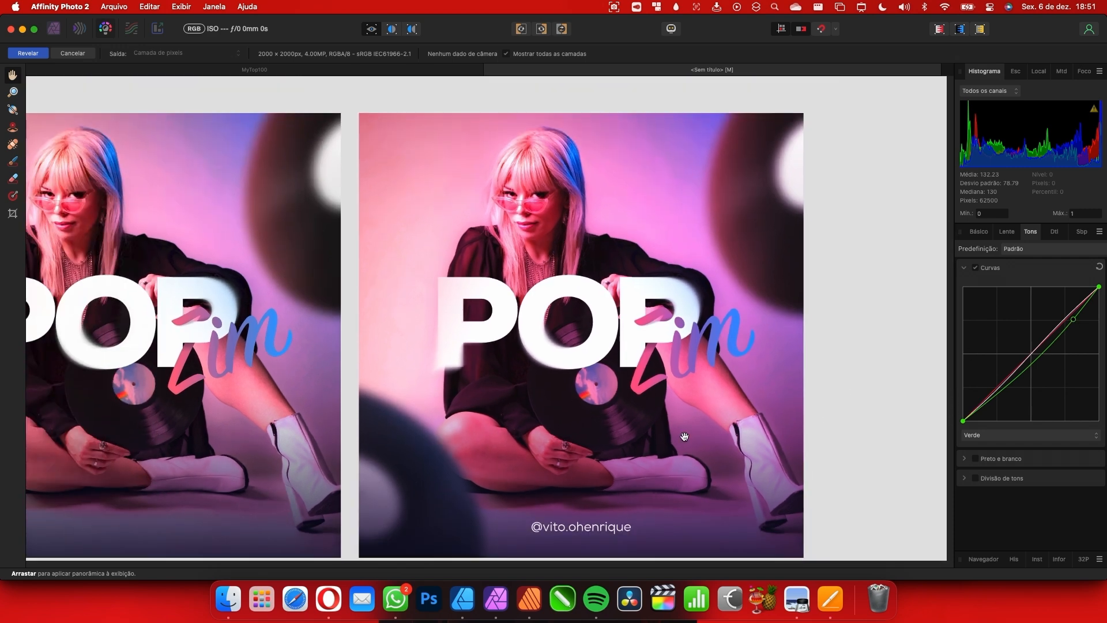
scroll(642, 418, up, 2)
click(1006, 434)
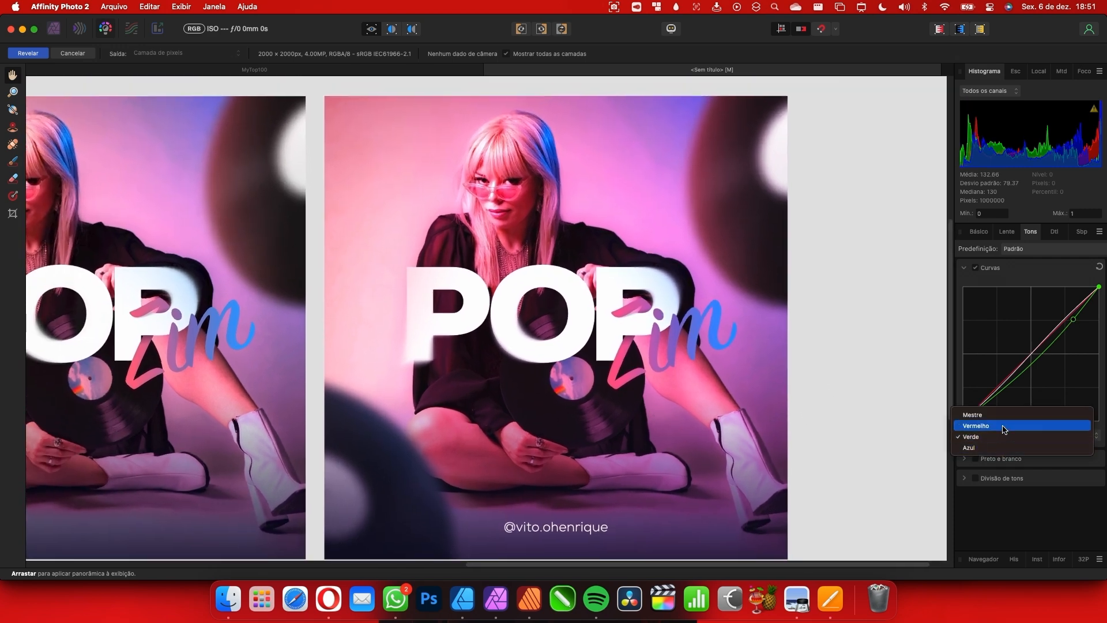
click(1010, 424)
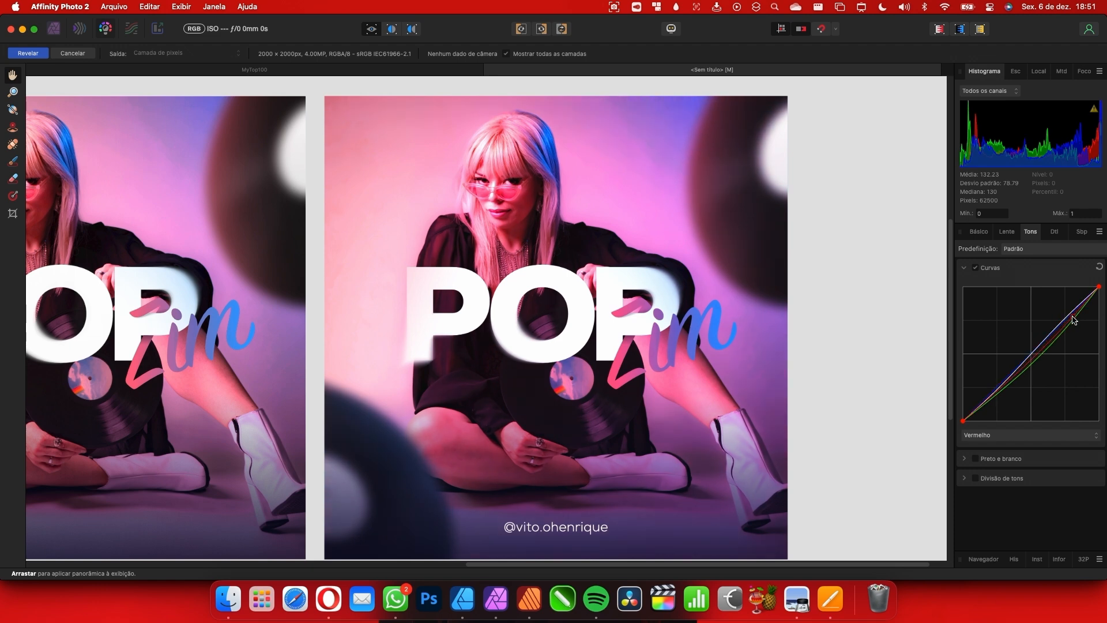
drag(1073, 318, 1067, 315)
alt+scroll(571, 236, up, 10)
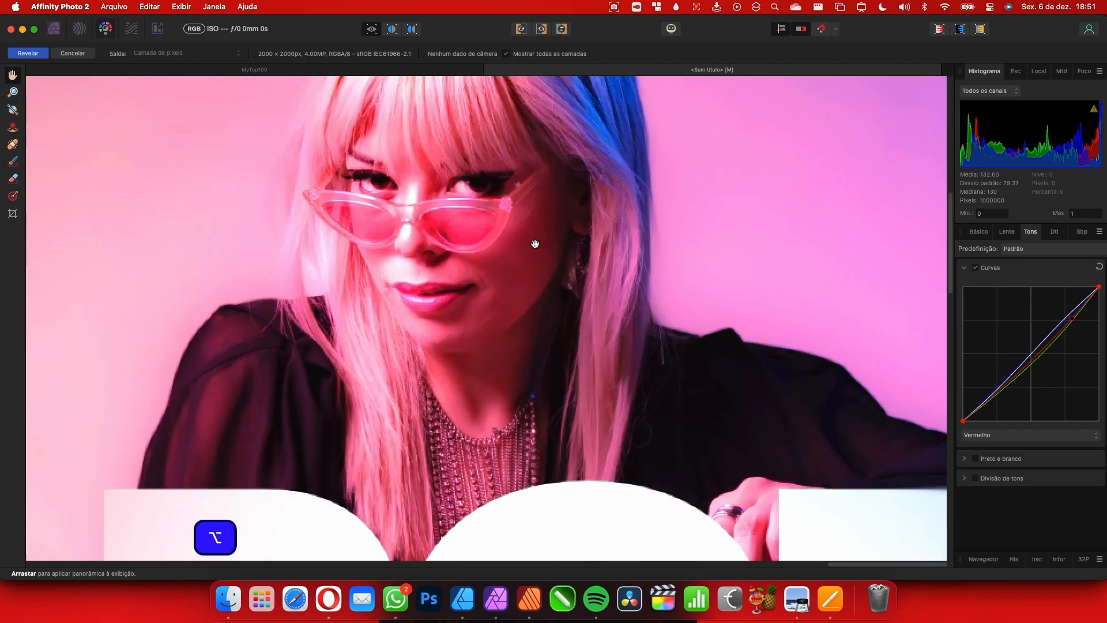
alt+scroll(604, 312, down, 10)
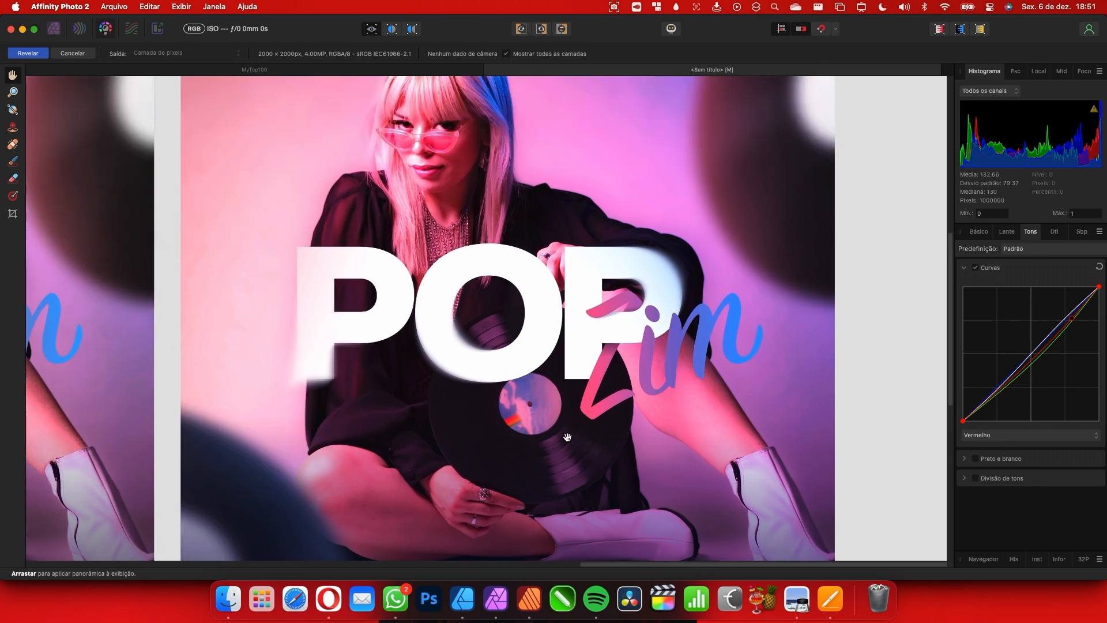
drag(572, 383, 568, 437)
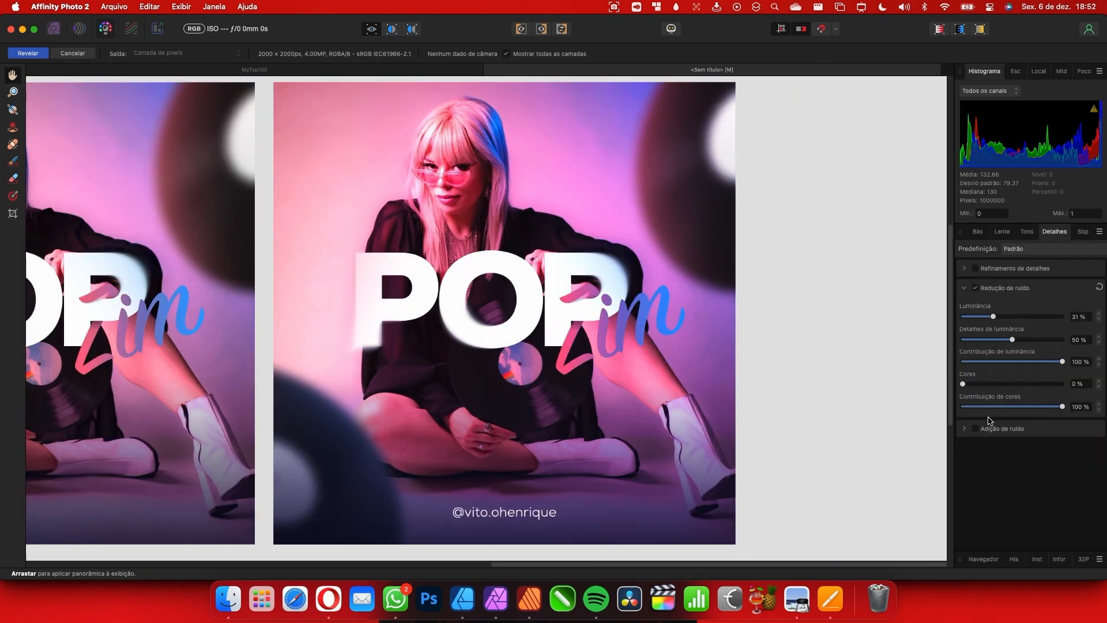
Enable noise addition at 20% intensity and apply the development to the rasterised cover
click(963, 428)
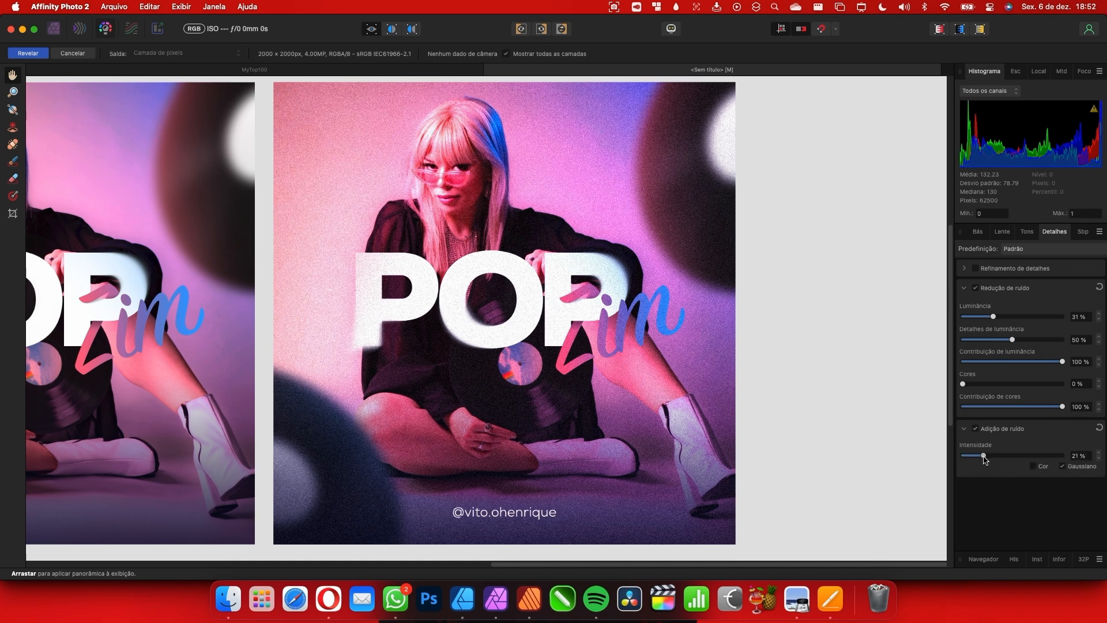
scroll(552, 333, up, 10)
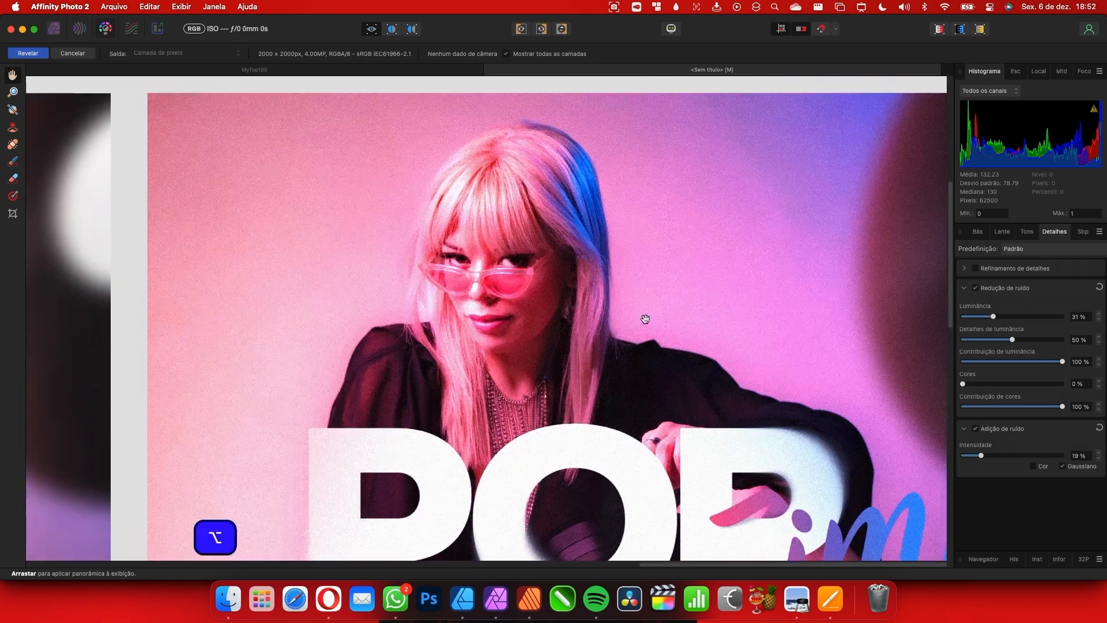
scroll(688, 276, down, 3)
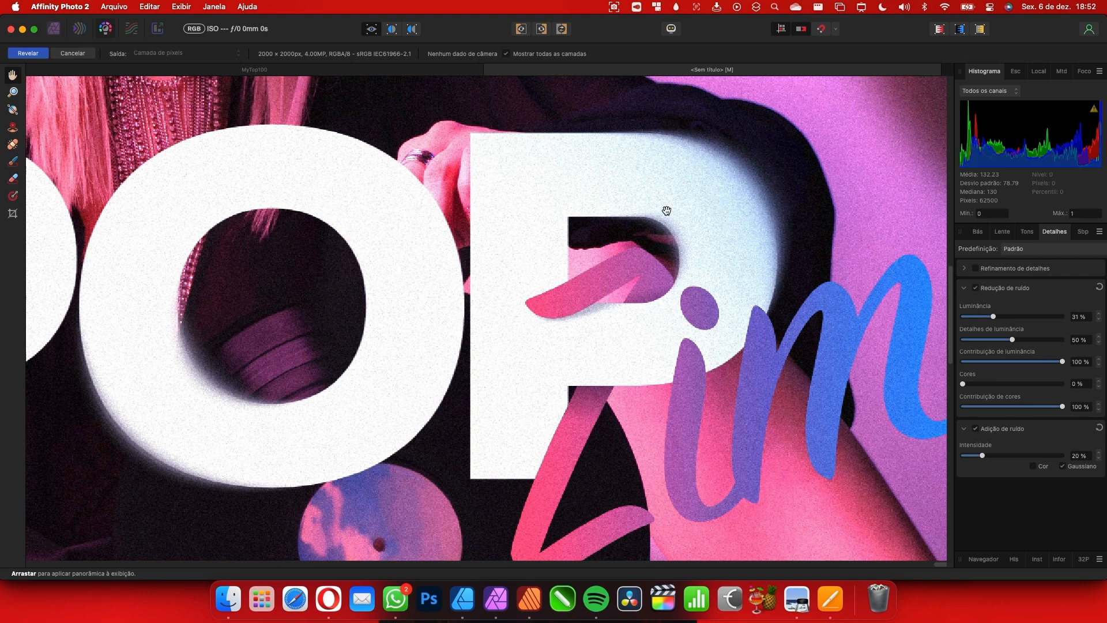
scroll(680, 238, down, 6)
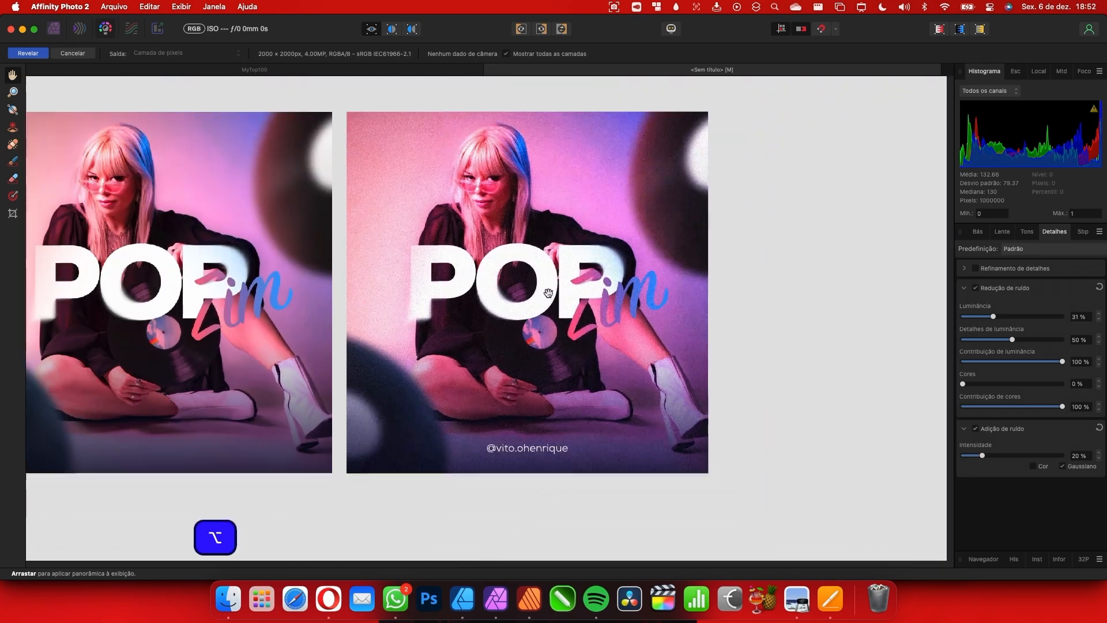
drag(548, 292, 604, 327)
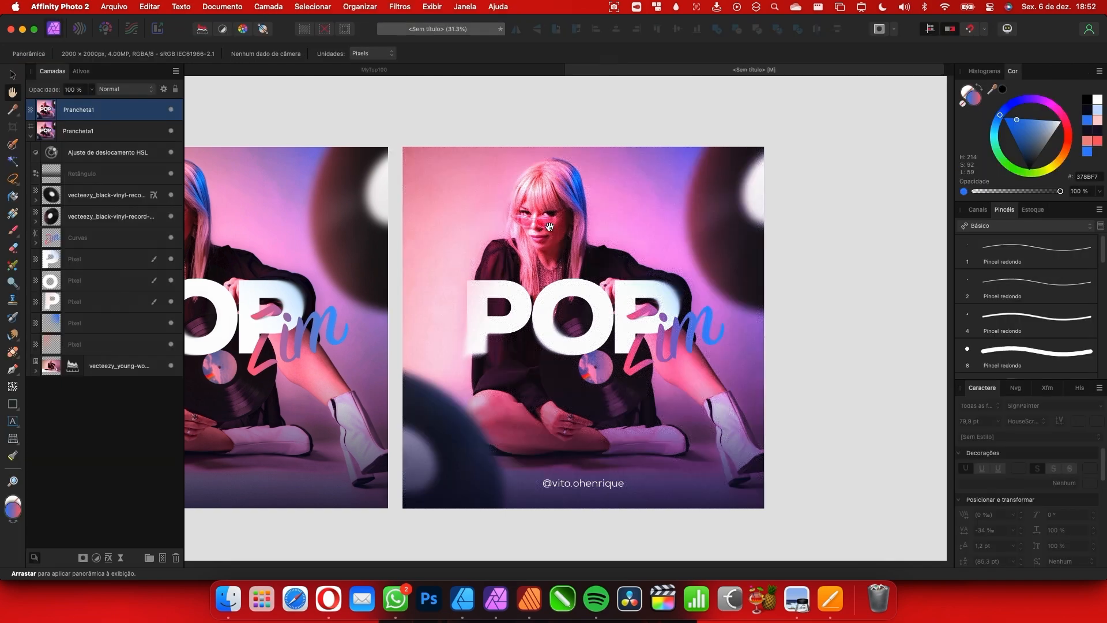
Delete all the layers inside the artboard next to the developed cover, from the HSL adjustment down to the woman's photo
scroll(565, 317, down, 3)
drag(882, 248, 273, 194)
scroll(437, 241, up, 3)
scroll(437, 241, up, 1)
click(438, 243)
click(416, 155)
drag(416, 155, 515, 273)
click(469, 255)
key(super+a)
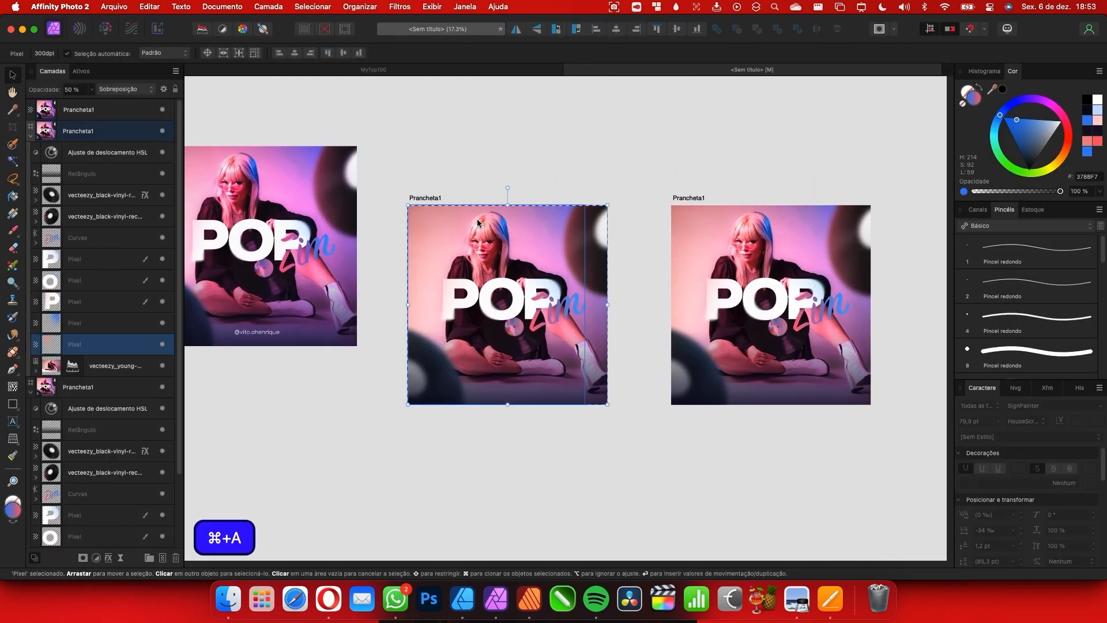
key(Escape)
key(BackSpace)
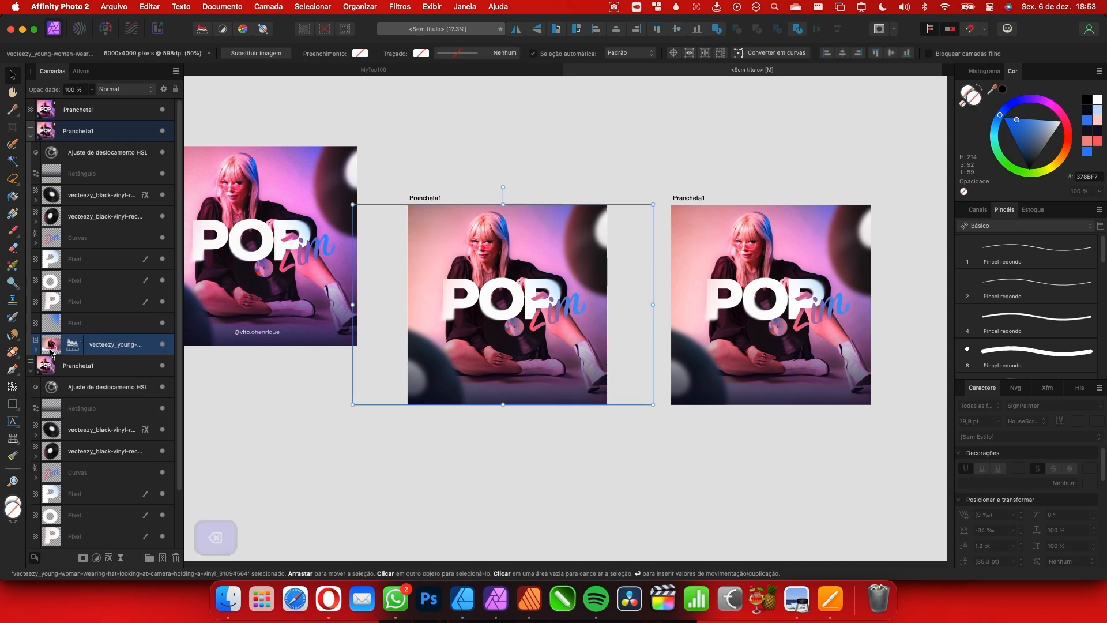
shift+click(93, 153)
key(BackSpace)
Move the developed cover image into the emptied artboard and centre it there
drag(277, 230, 527, 278)
click(616, 29)
key(super+z)
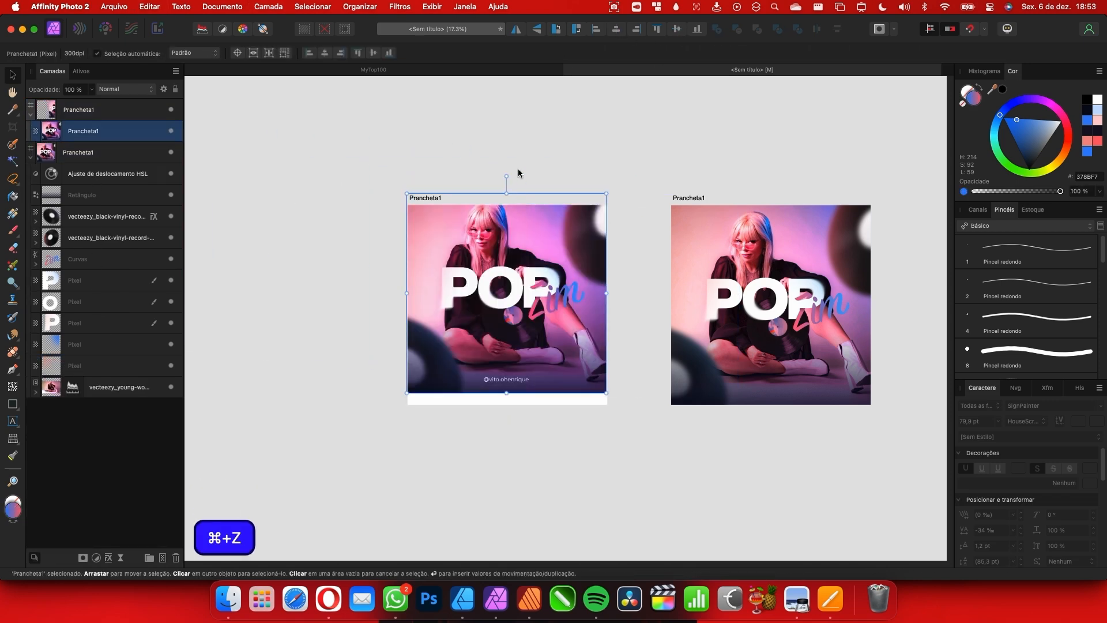
click(677, 30)
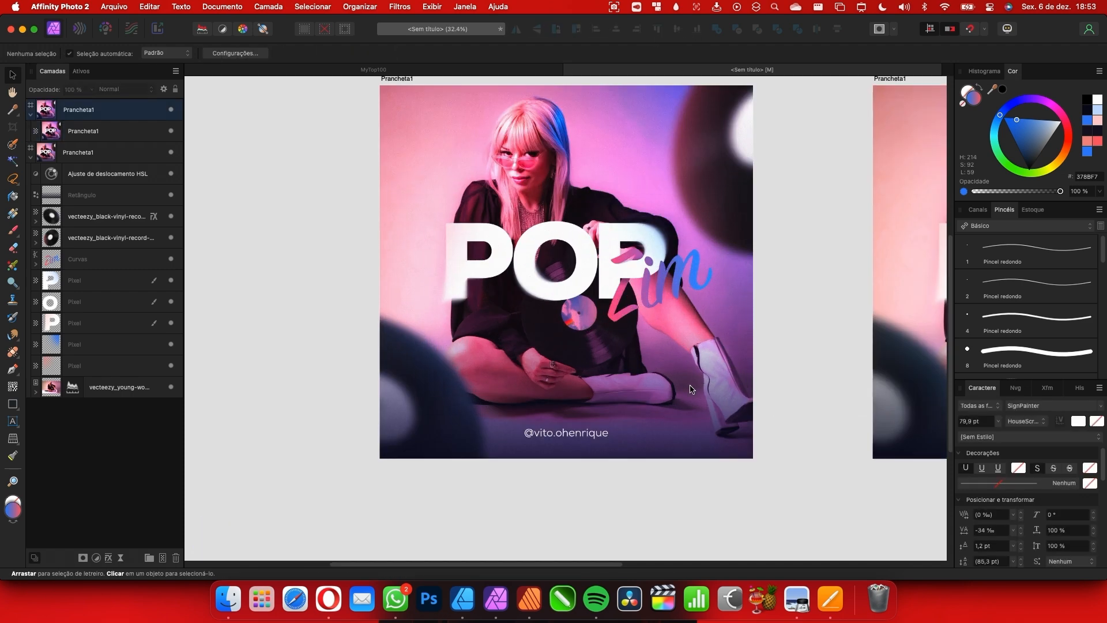
Try enlarging the cover image slightly beyond the artboard's edges
click(661, 354)
drag(753, 459, 758, 464)
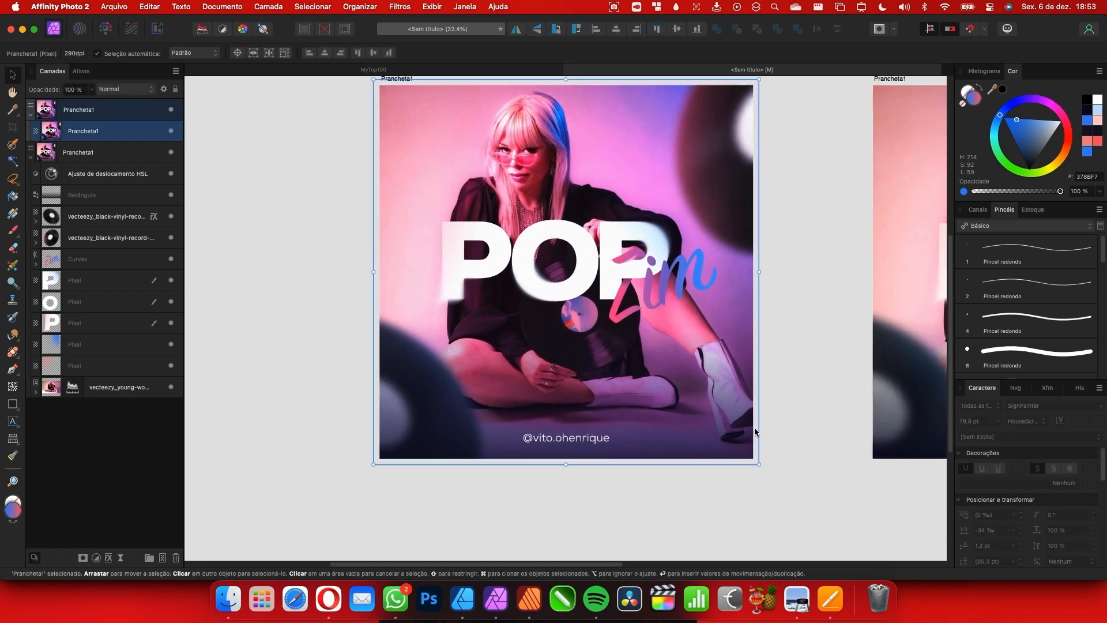
drag(694, 244, 668, 285)
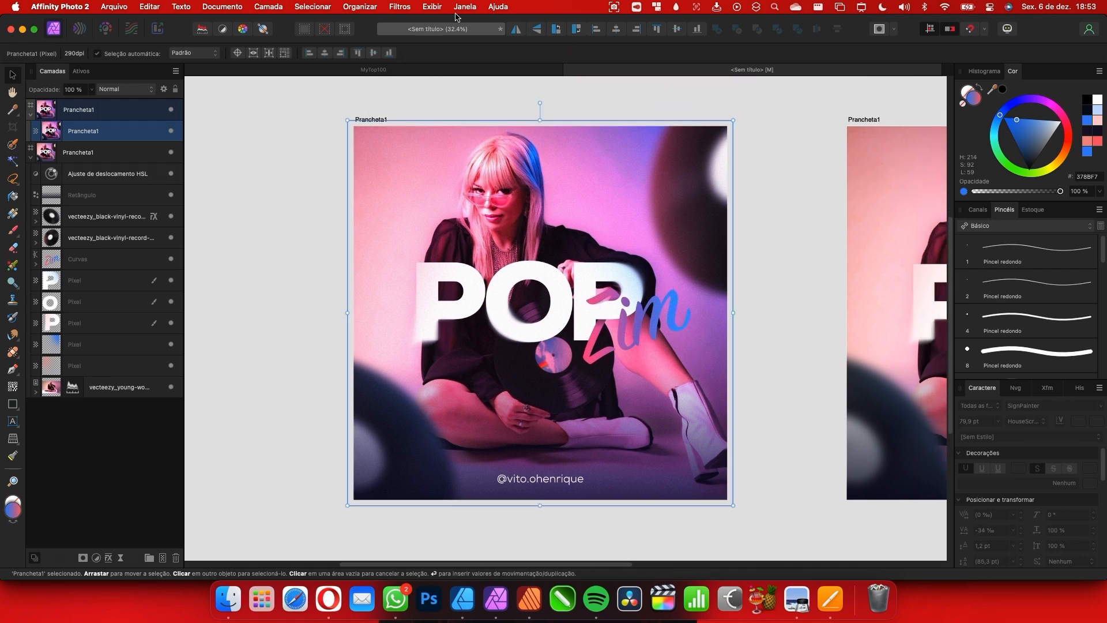
Try a Zoom Blur on the cover image, undo the last enlargement and cancel the blur
click(408, 8)
mouse_move(426, 23)
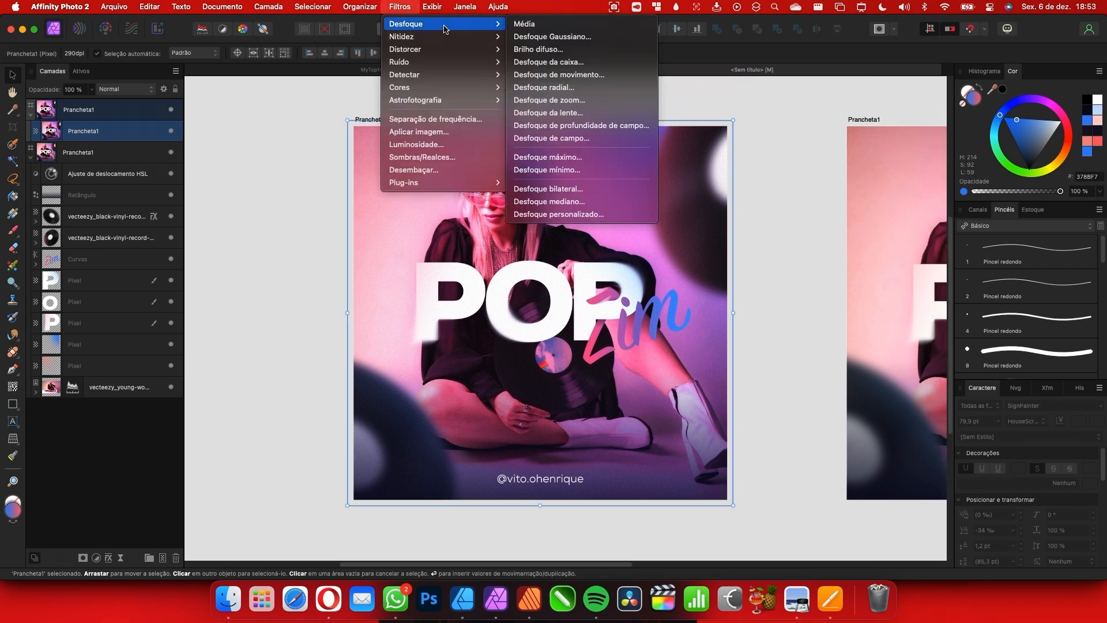
click(549, 100)
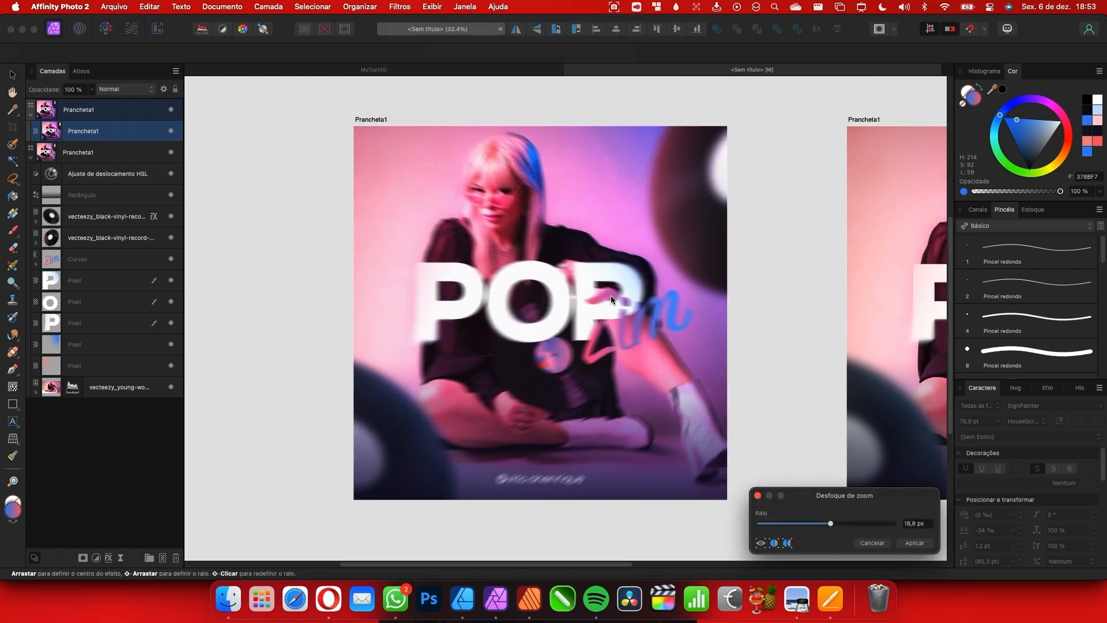
key(super+z)
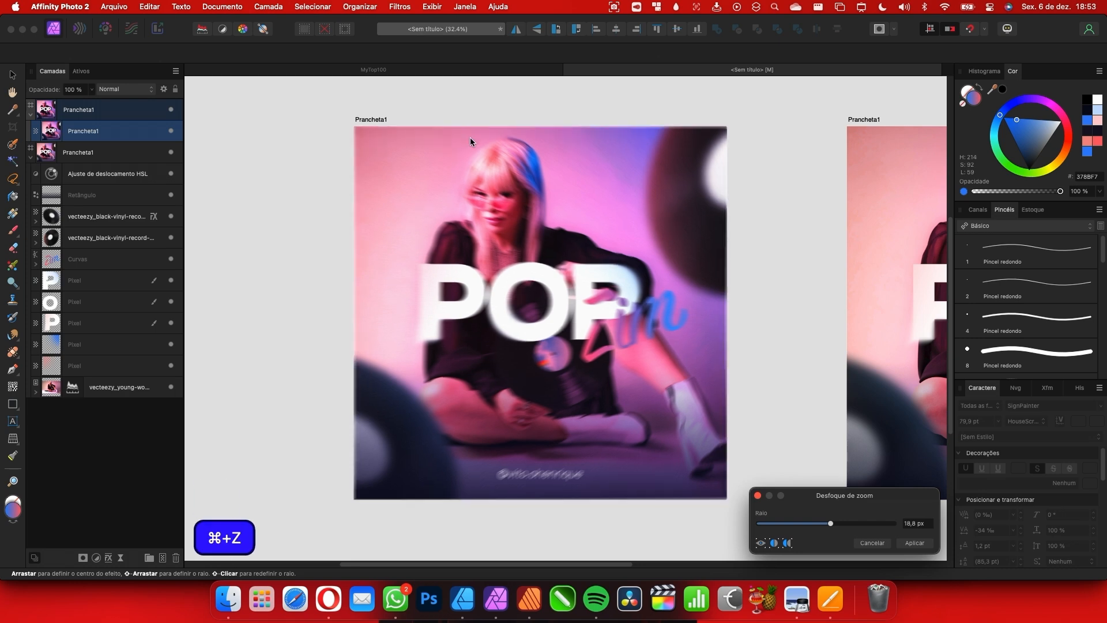
click(872, 542)
Try an elliptical Depth of Field blur centred on the woman's torso with a 7.7 px radius
click(400, 6)
mouse_move(426, 26)
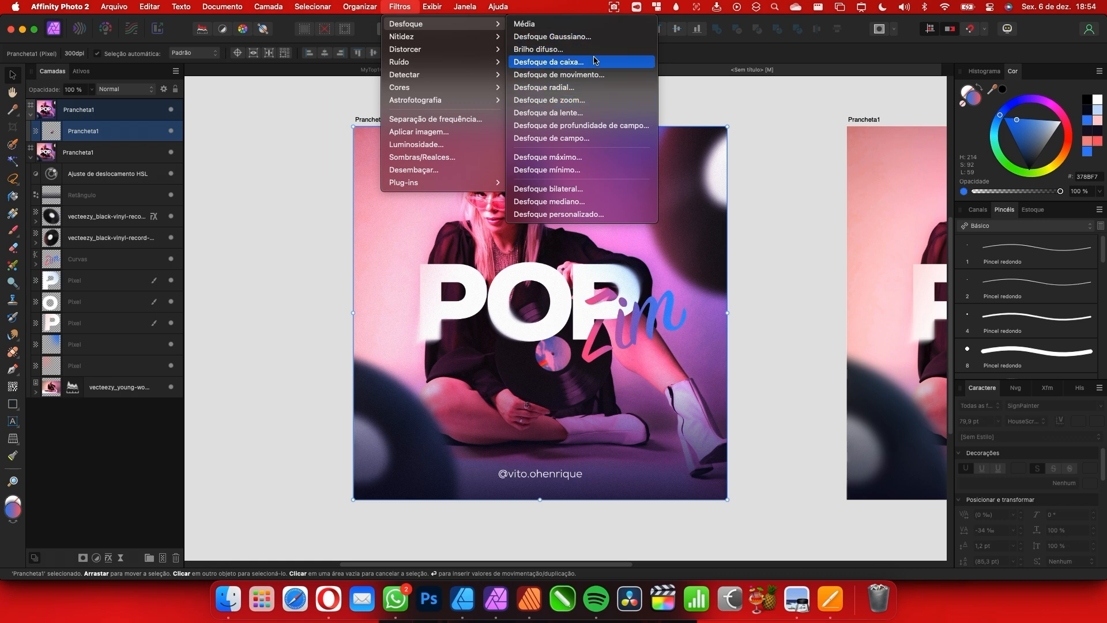
click(596, 125)
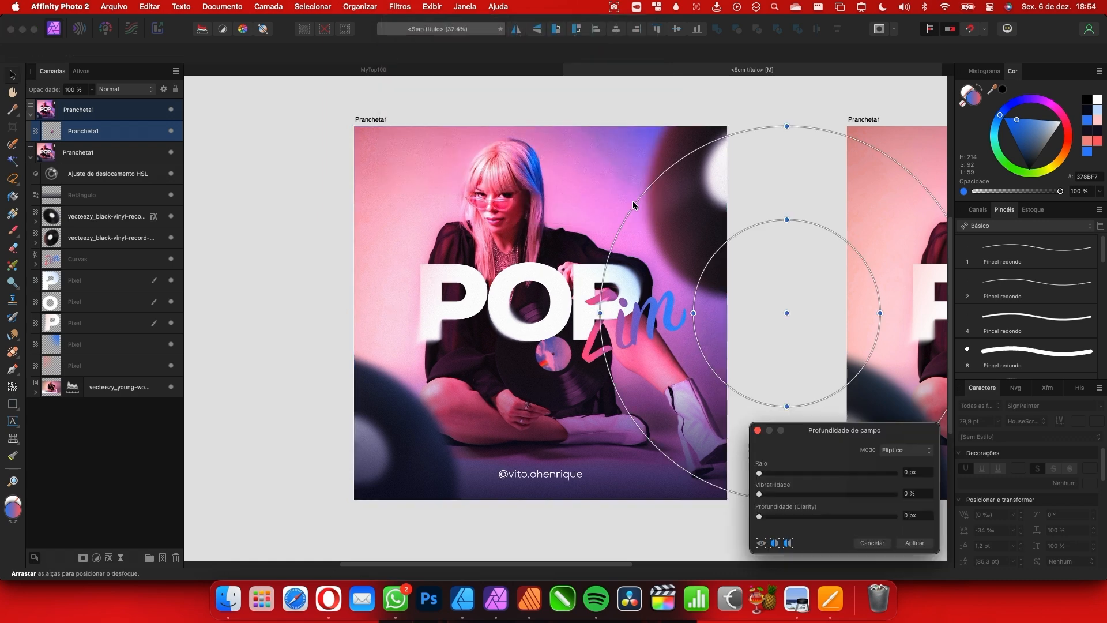
drag(787, 313, 544, 255)
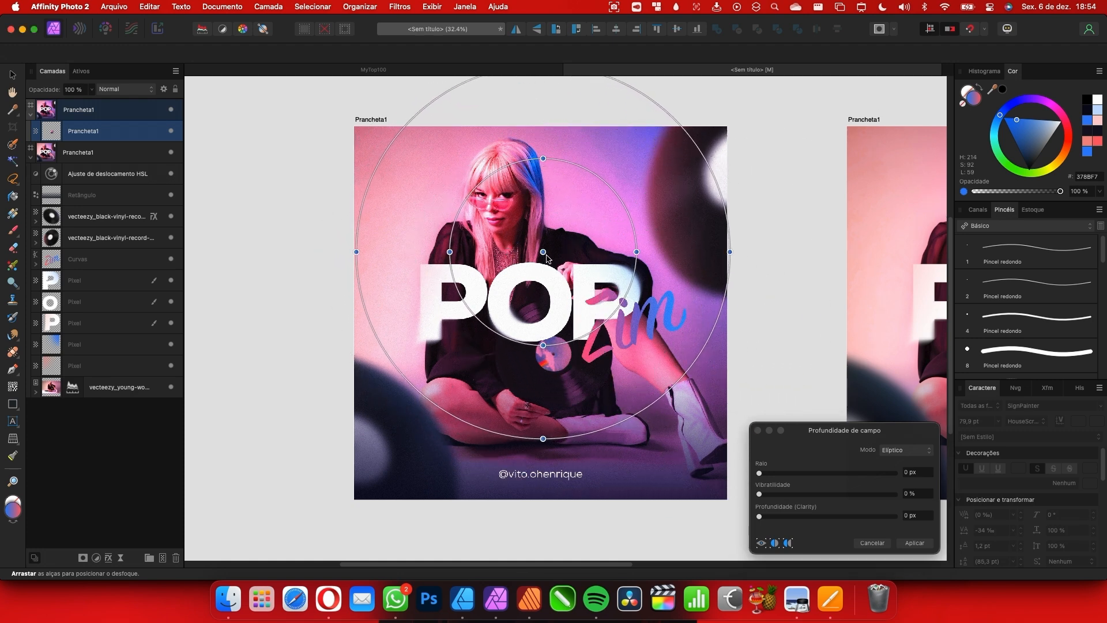
click(761, 475)
drag(771, 474, 810, 479)
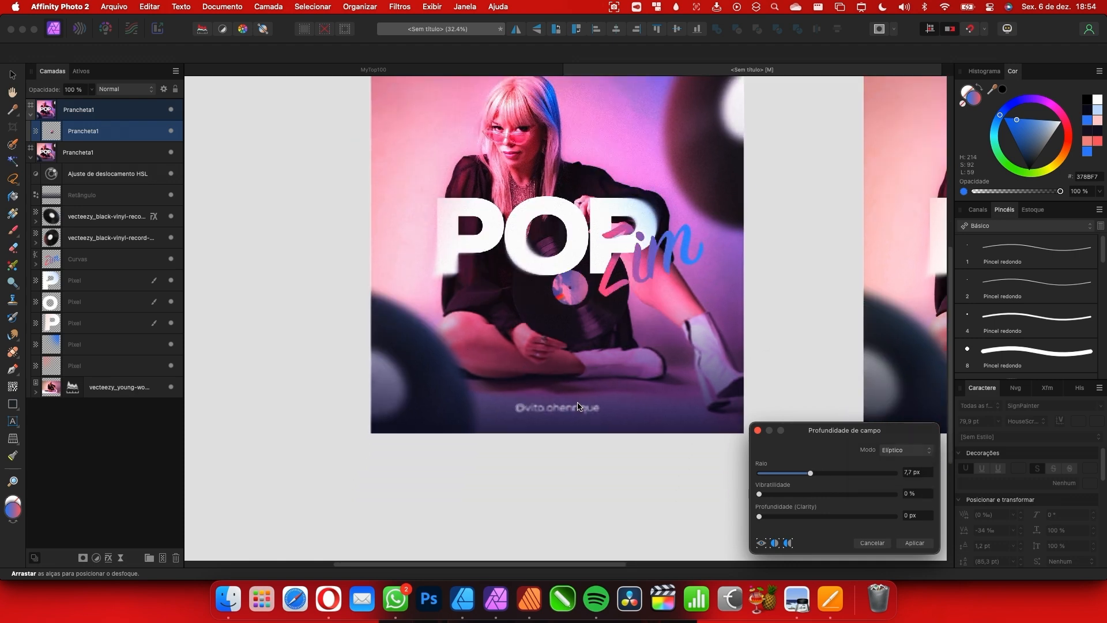
scroll(552, 288, up, 3)
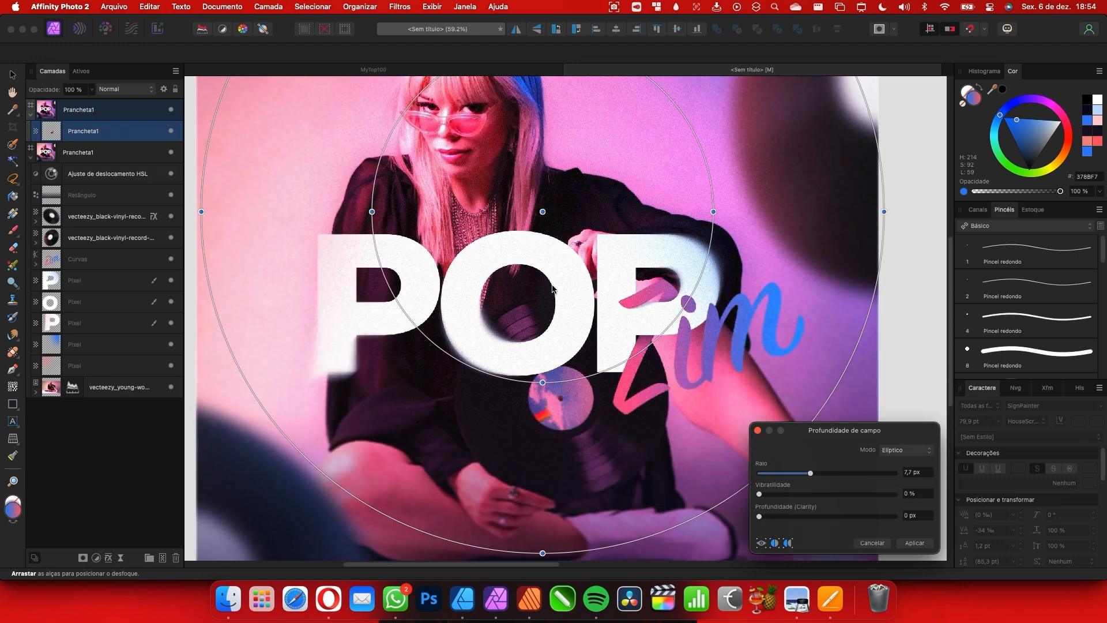
scroll(552, 289, down, 3)
scroll(526, 410, up, 5)
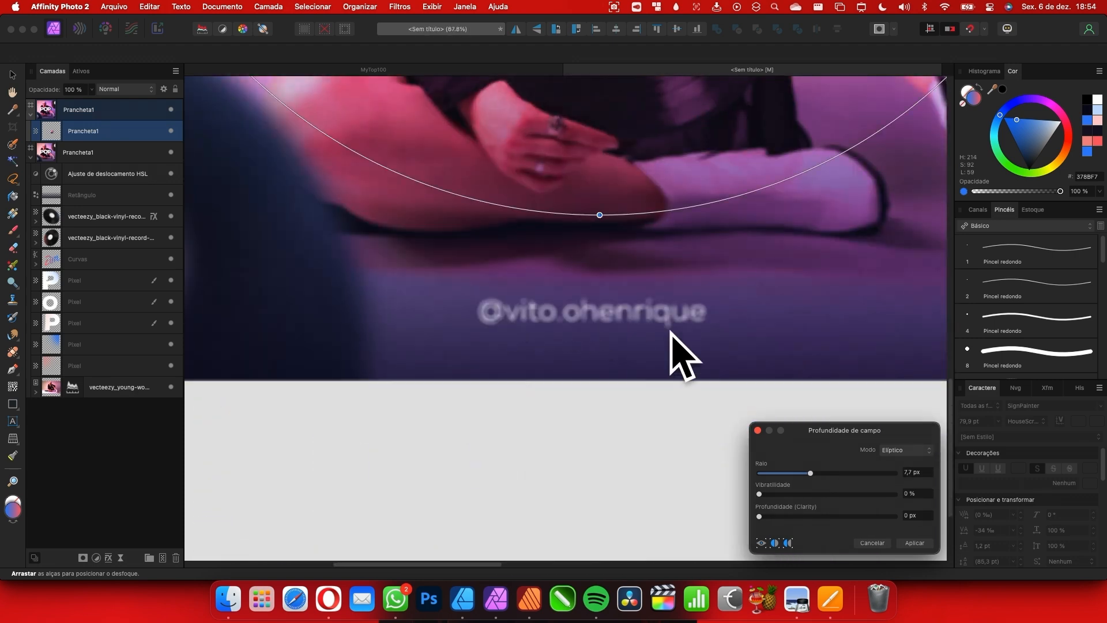
scroll(617, 336, down, 5)
Reshape the blur ellipses to keep the woman, title and handle sharp, reduce the radius to 6.6 px and apply the filter
drag(563, 511, 563, 532)
drag(722, 248, 680, 247)
drag(558, 251, 559, 338)
scroll(547, 314, down, 1)
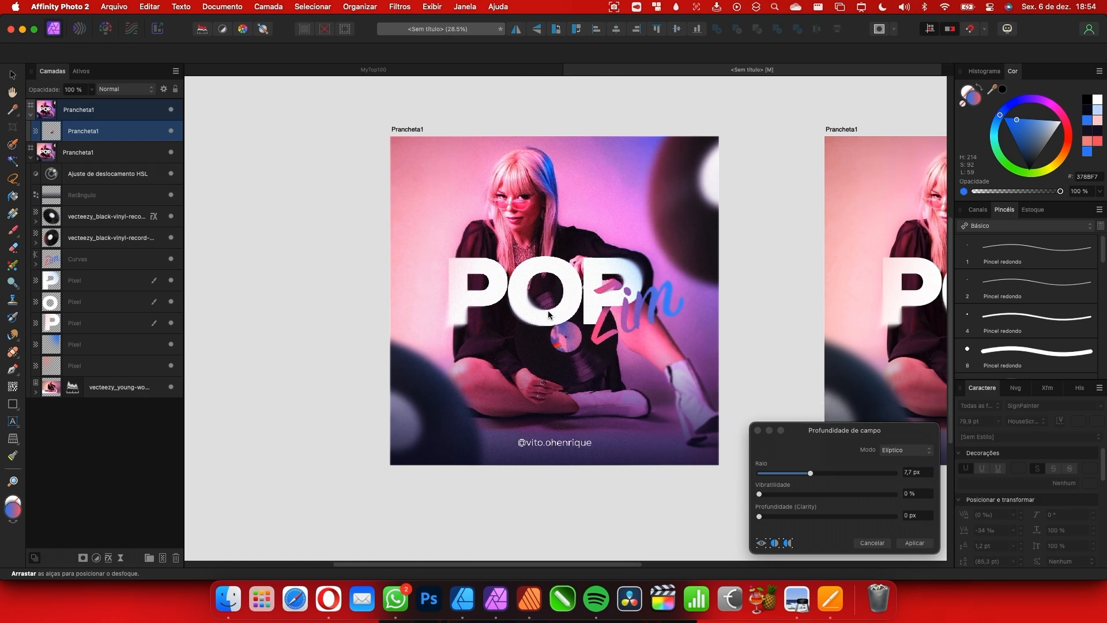
scroll(547, 316, up, 1)
scroll(643, 359, up, 3)
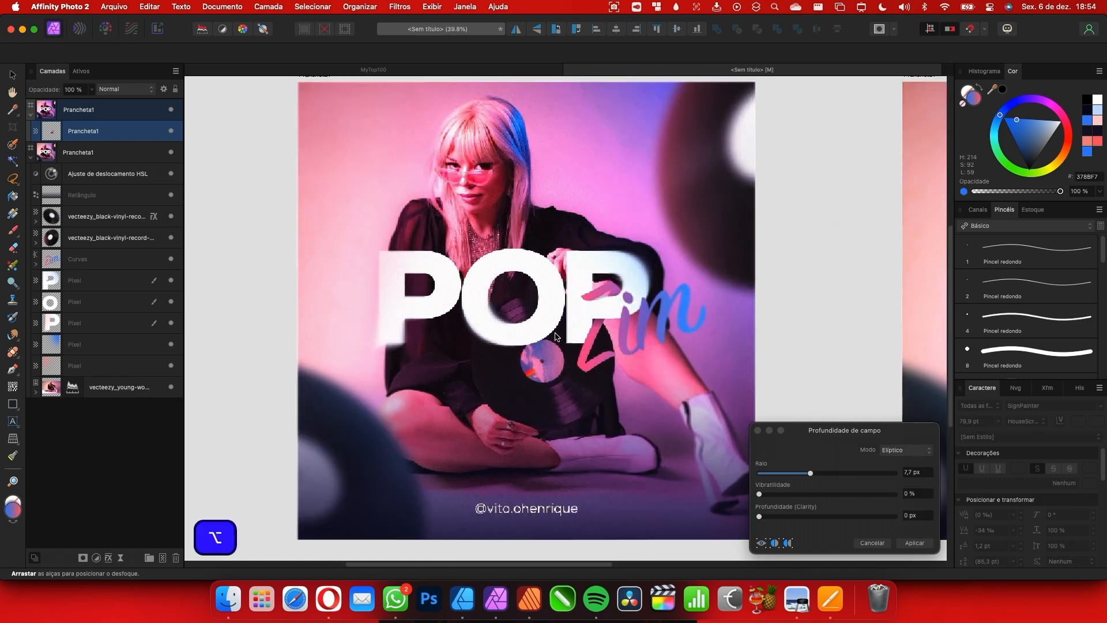
drag(687, 328, 724, 335)
mouse_move(810, 472)
mouse_down()
mouse_move(835, 473)
mouse_move(816, 474)
mouse_up()
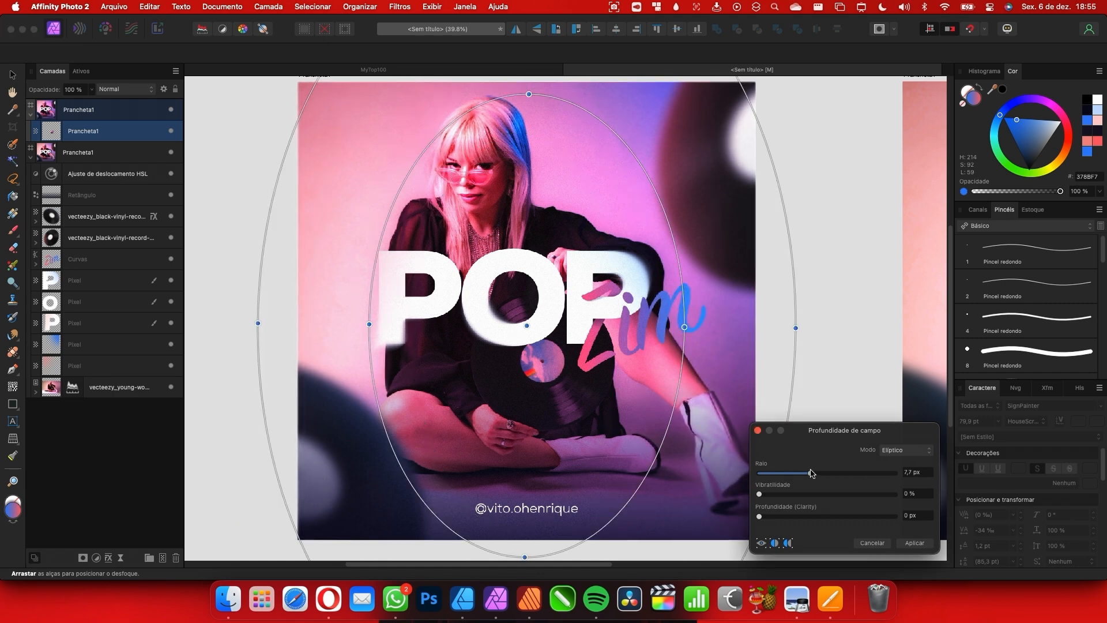
scroll(558, 342, down, 2)
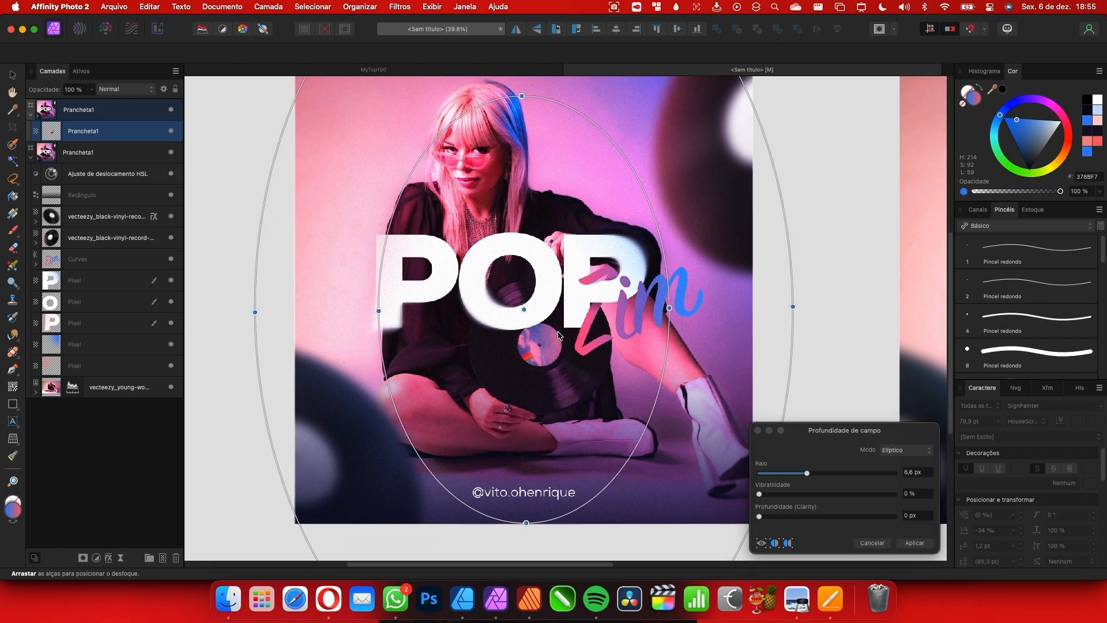
alt+scroll(535, 355, down, 2)
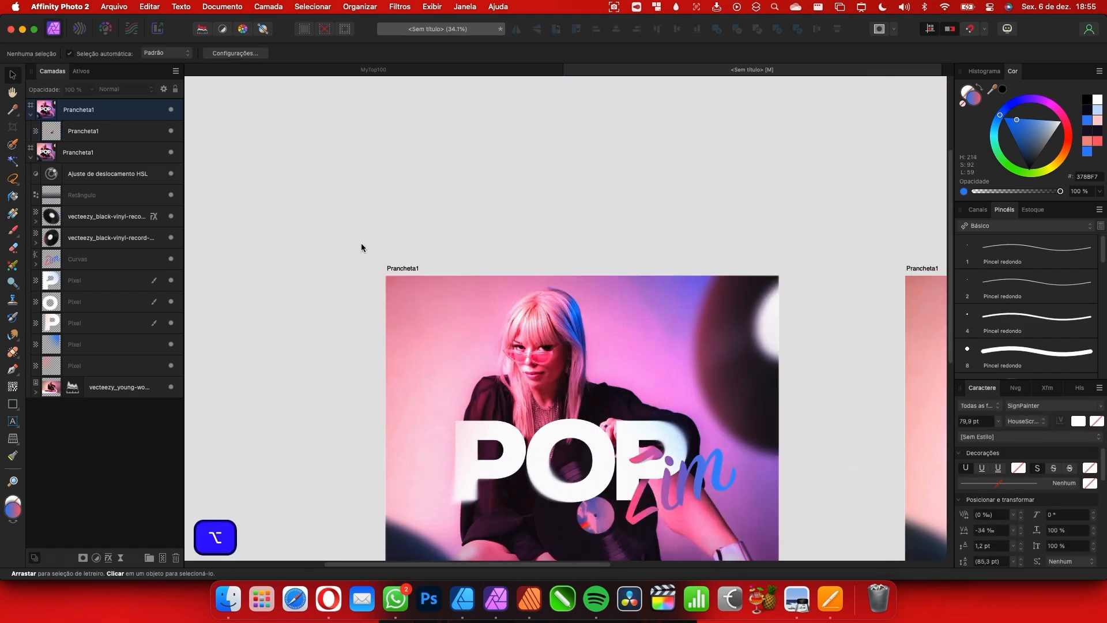
Inspect the cover's corner and details up close and undo the Depth of Field blur
alt+scroll(377, 268, up, 10)
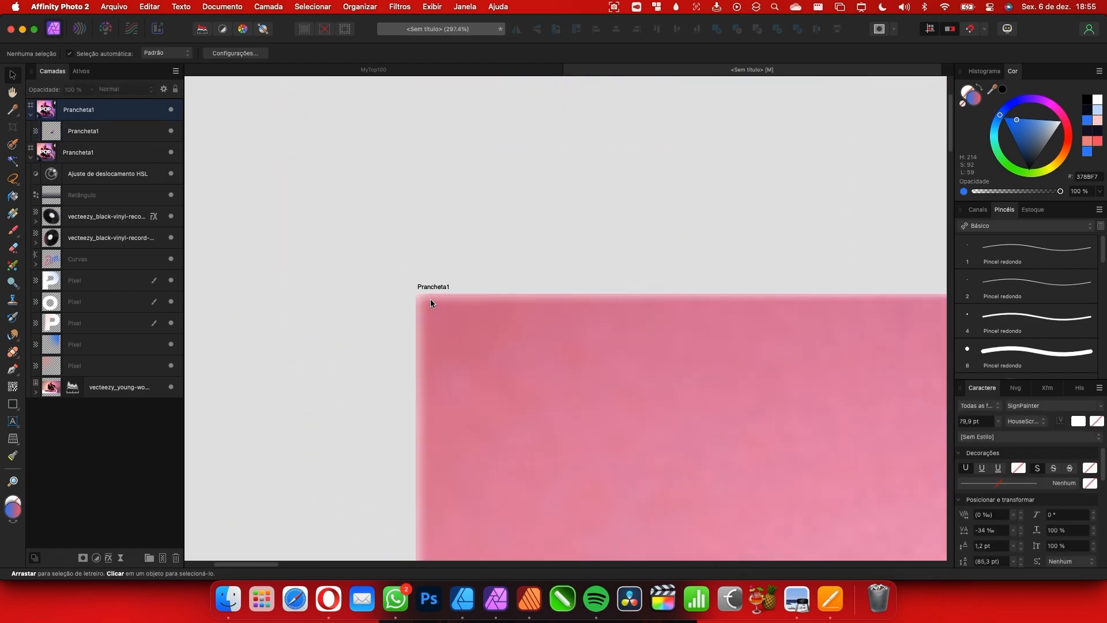
alt+scroll(440, 349, down, 4)
alt+scroll(440, 351, down, 4)
click(512, 262)
alt+scroll(694, 493, up, 5)
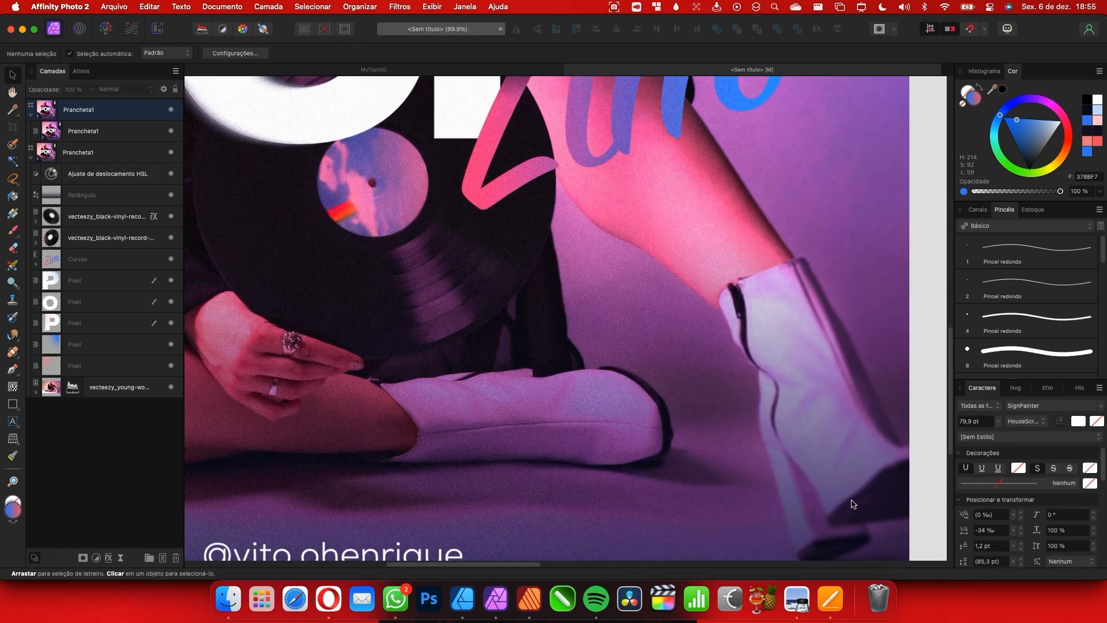
scroll(853, 504, down, 6)
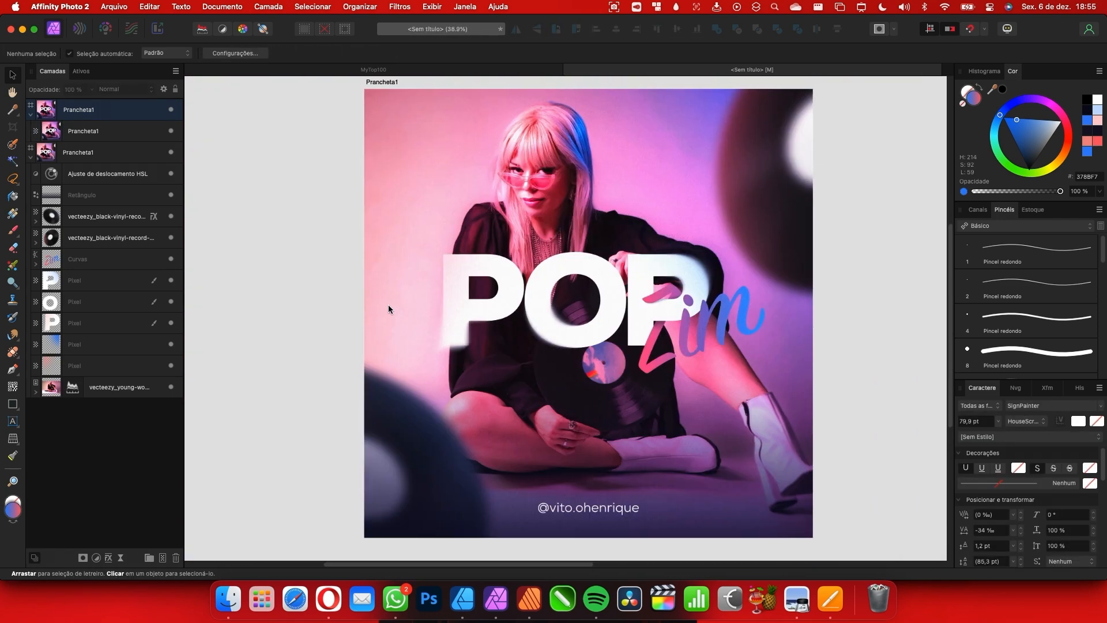